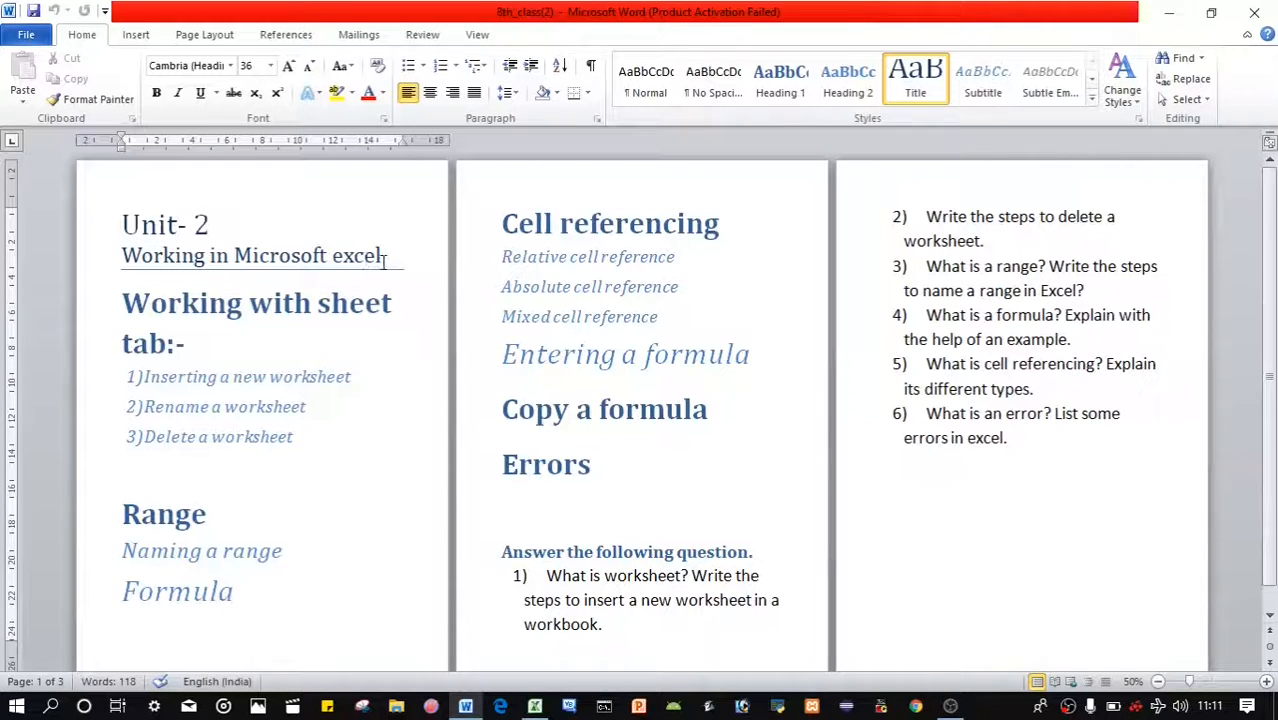
drag(380, 256, 165, 265)
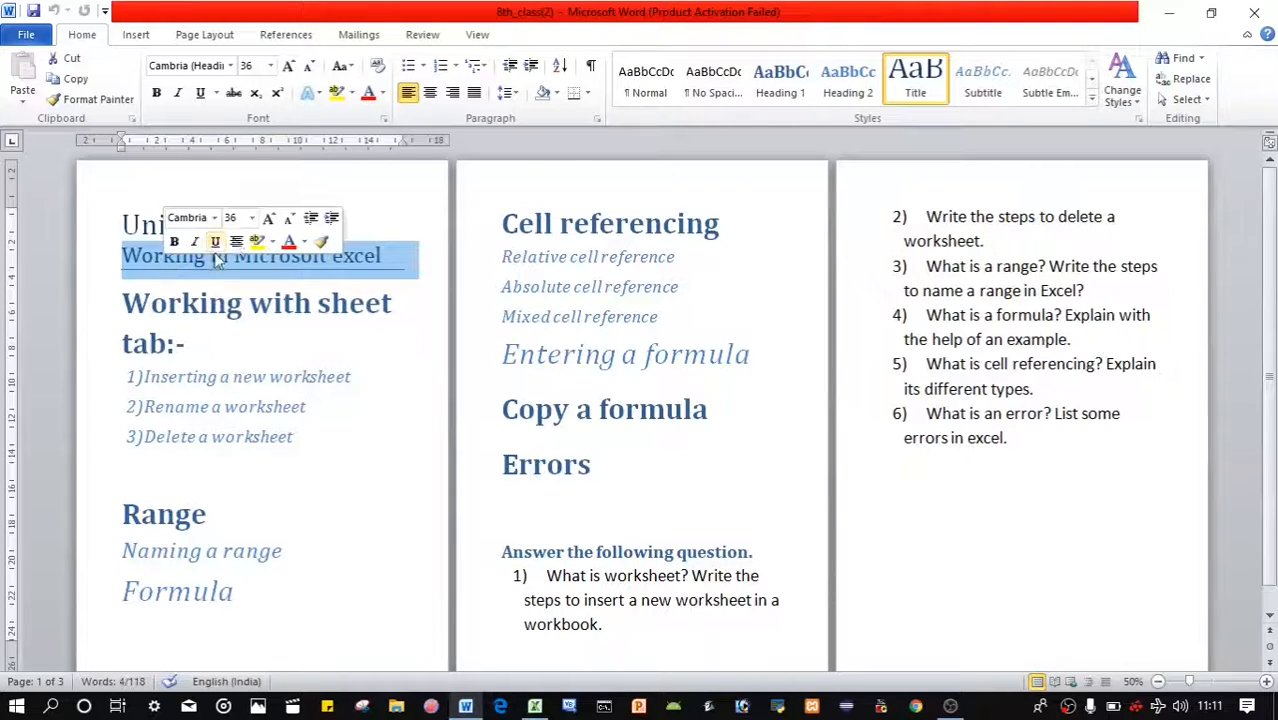
click(275, 348)
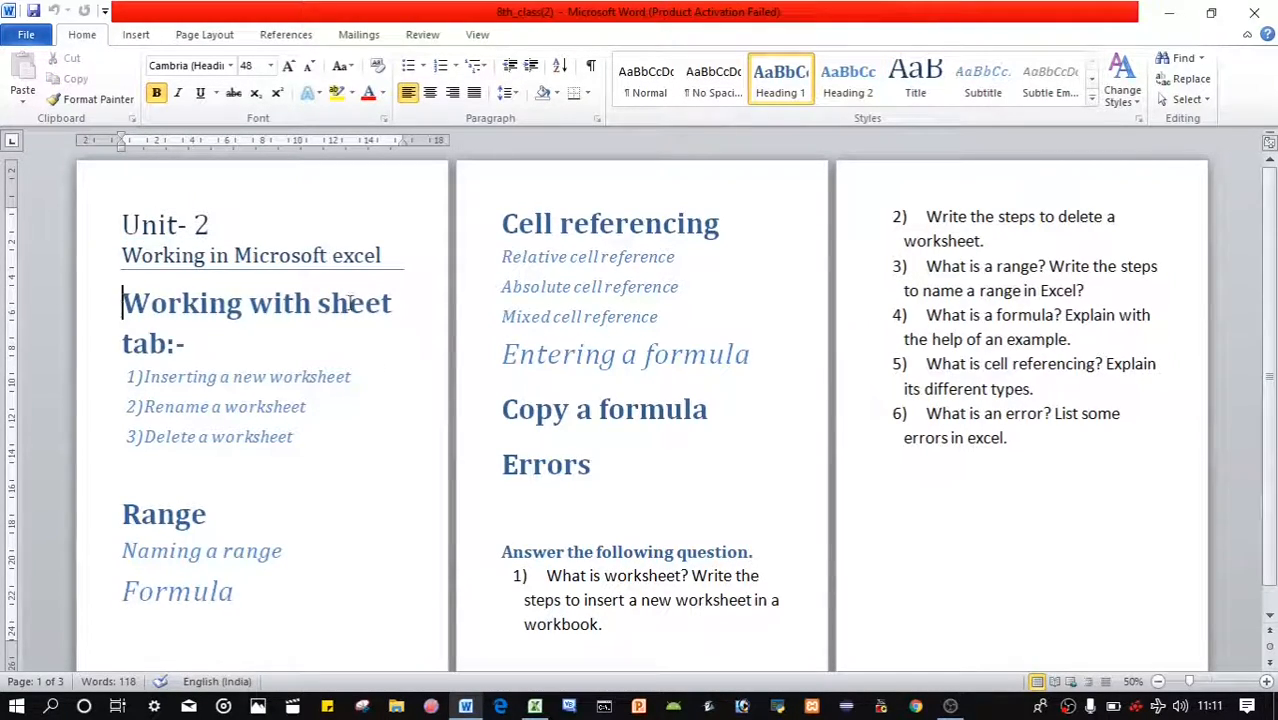
key(ctrl+Up)
Step: Search the computer for "microsoft excel" and open Microsoft Excel 2010
click(52, 708)
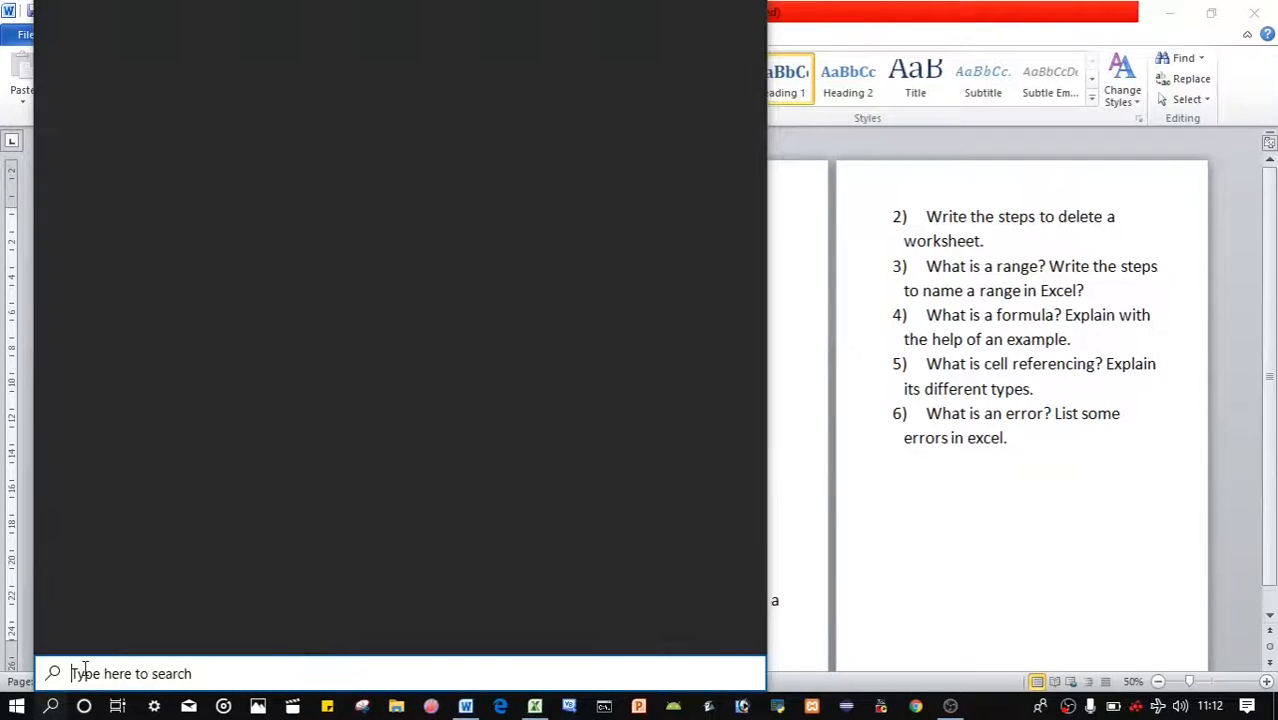
text(m)
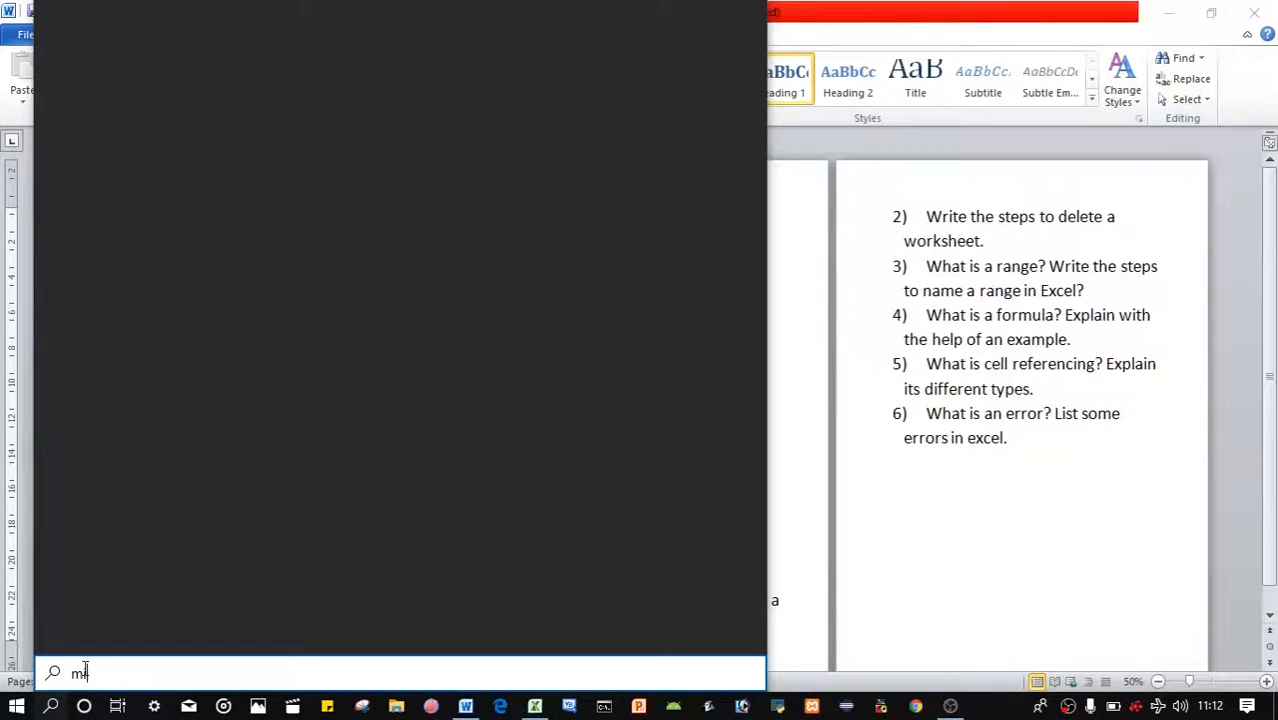
text(i)
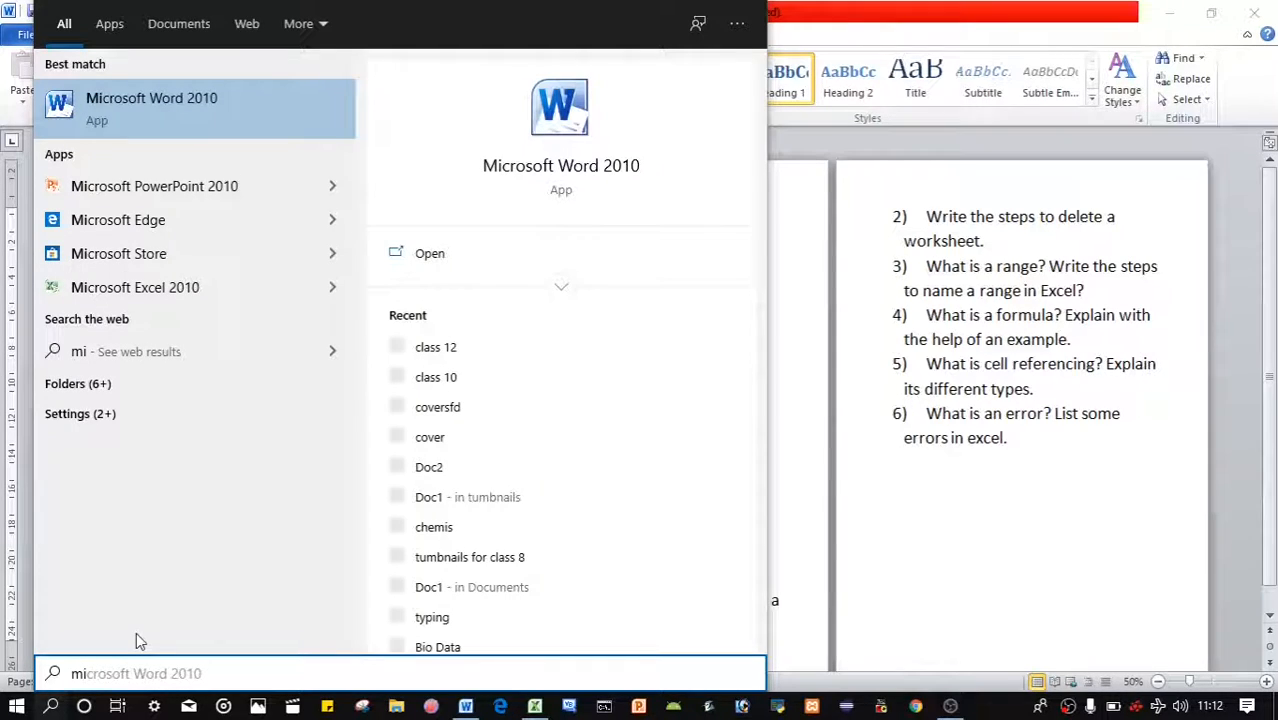
text(c)
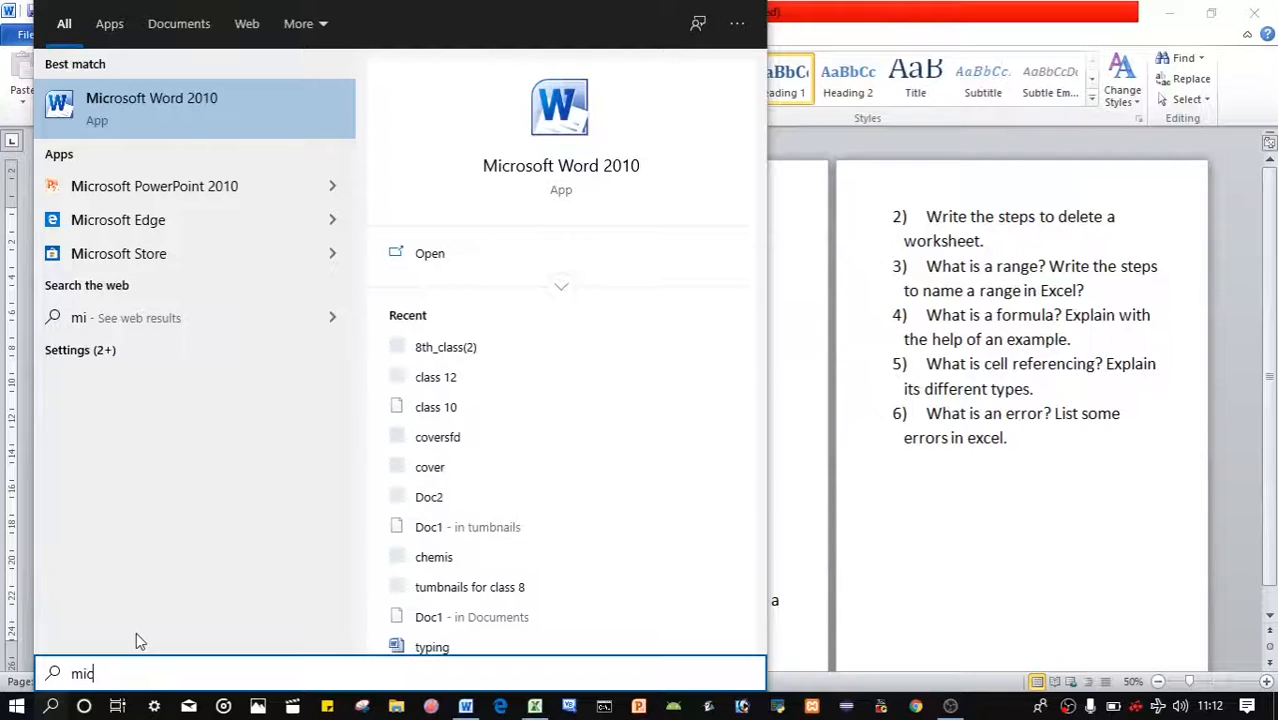
text(rosoft ec)
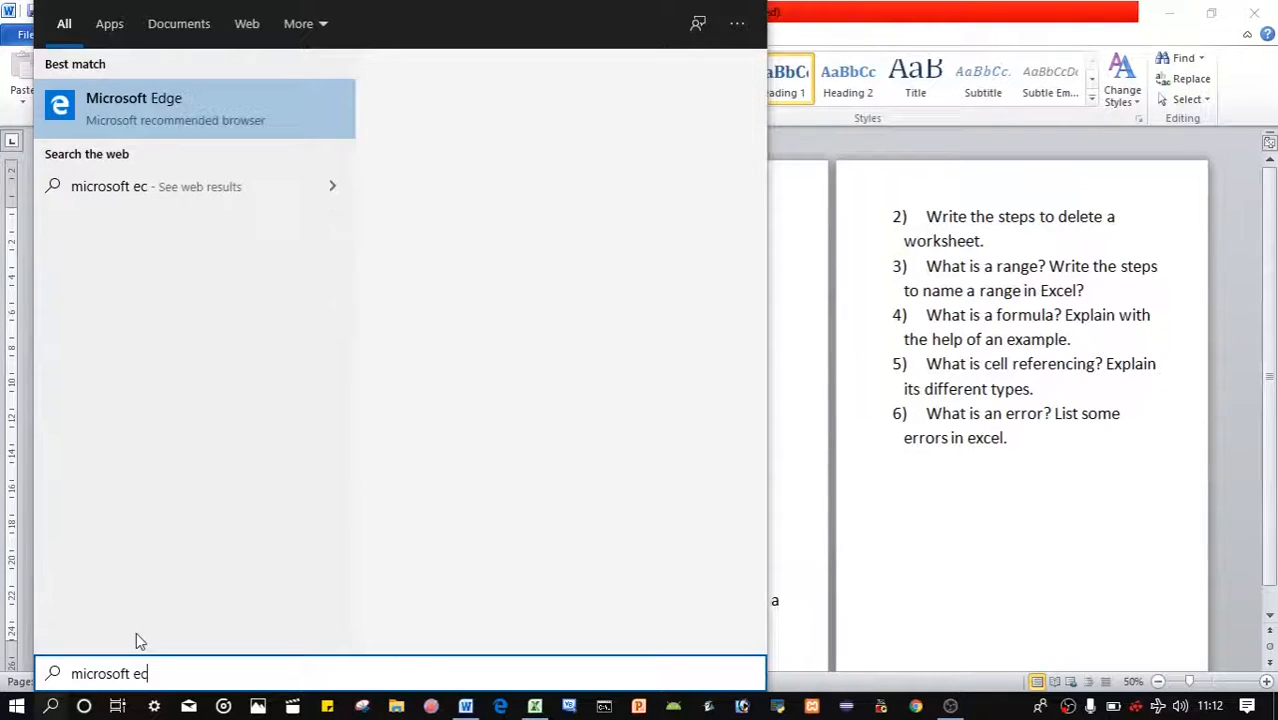
key(BackSpace)
text(xce)
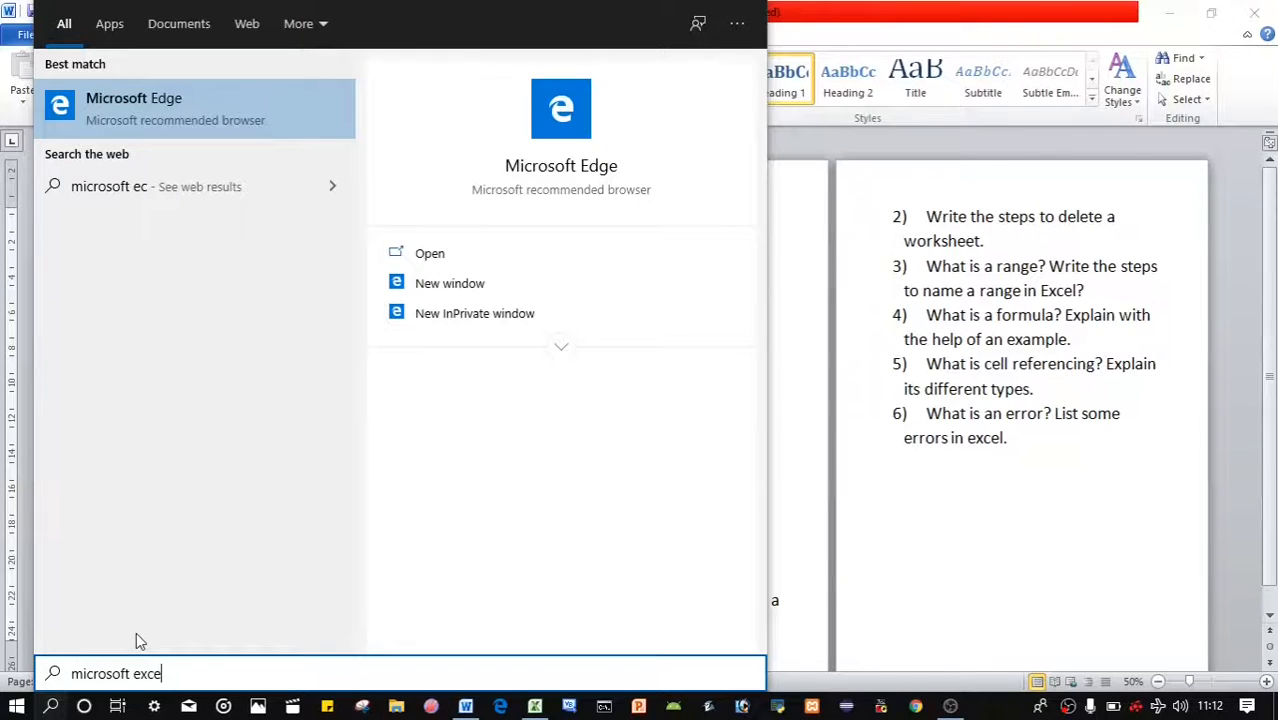
text(l)
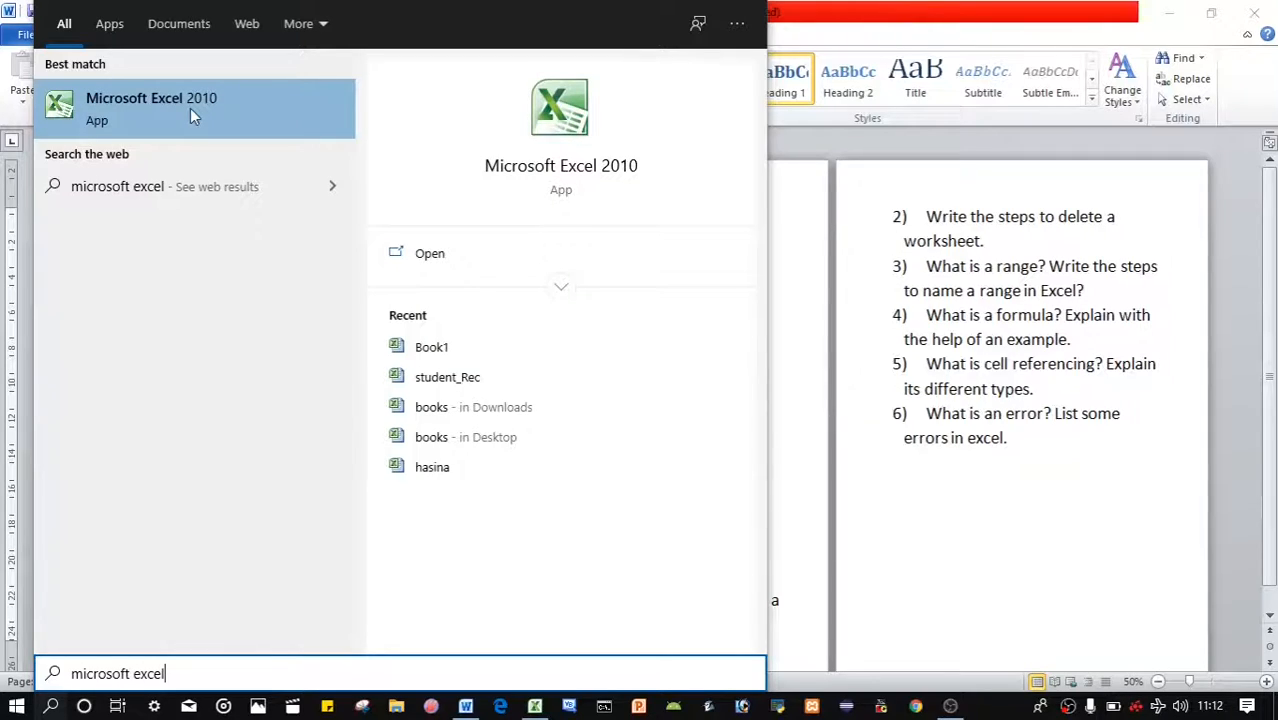
click(190, 108)
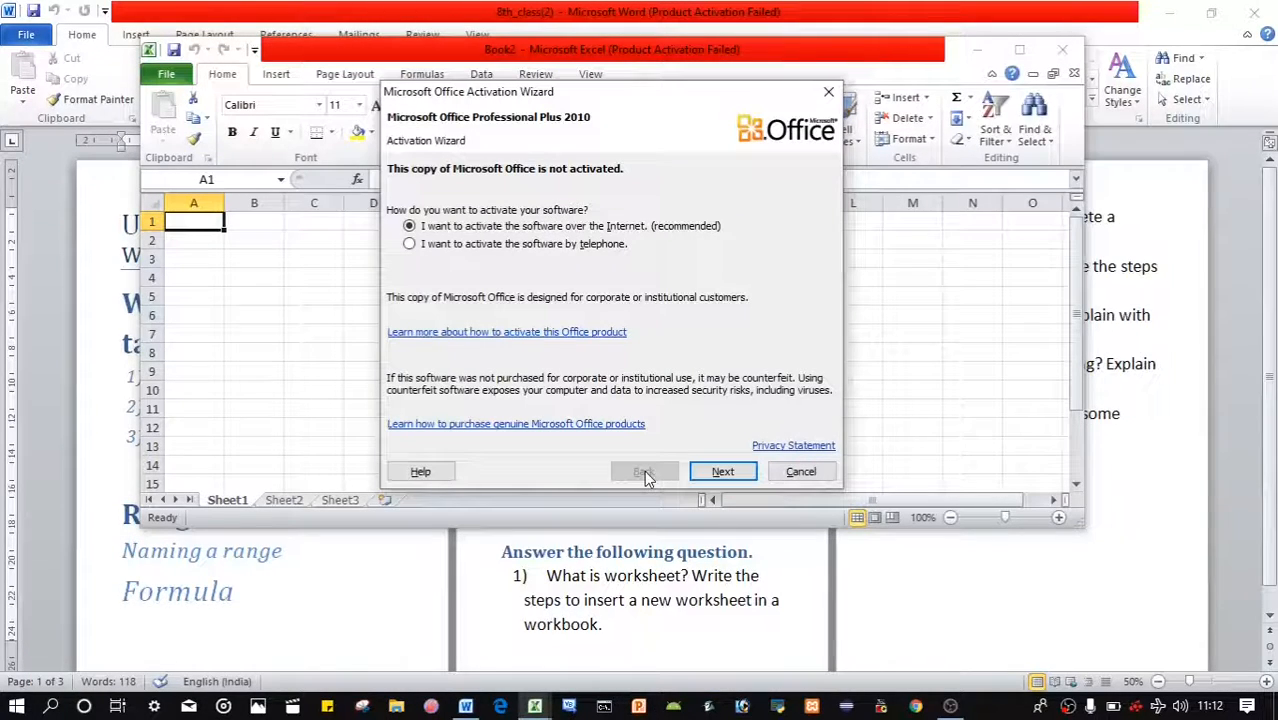
Step: Cancel the Office activation wizard and maximize the new workbook's window
click(800, 471)
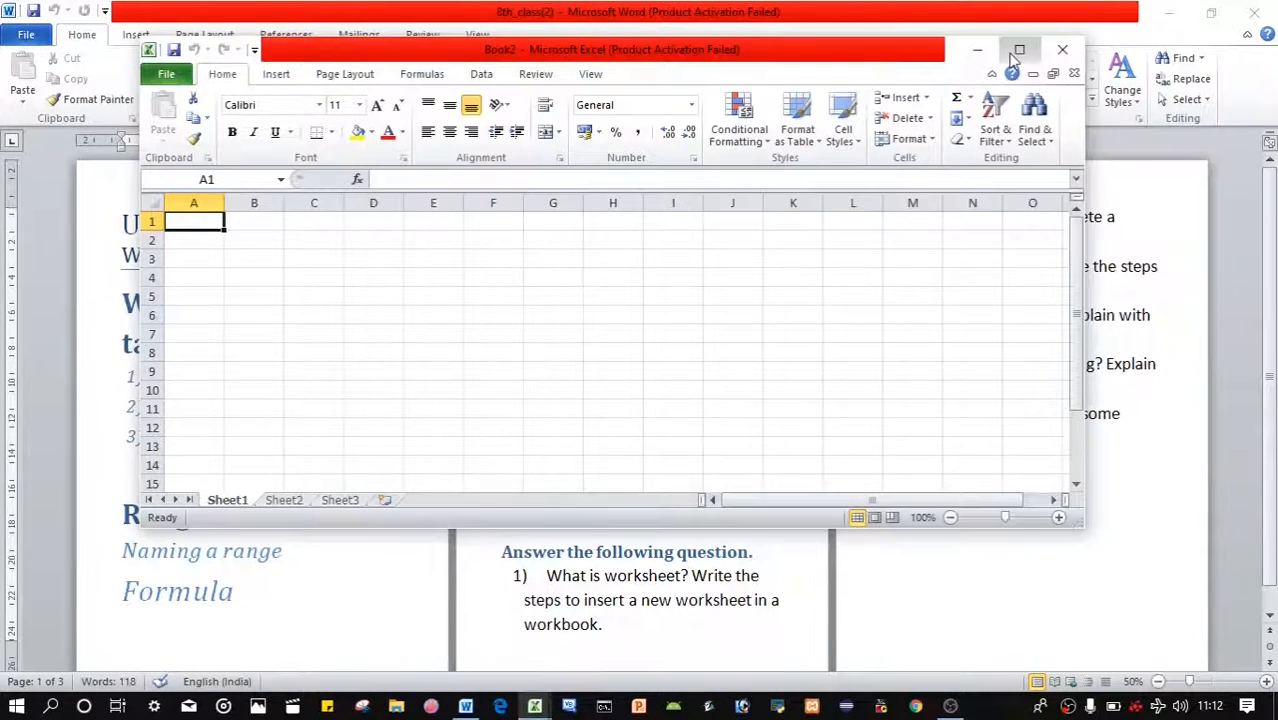
click(1019, 49)
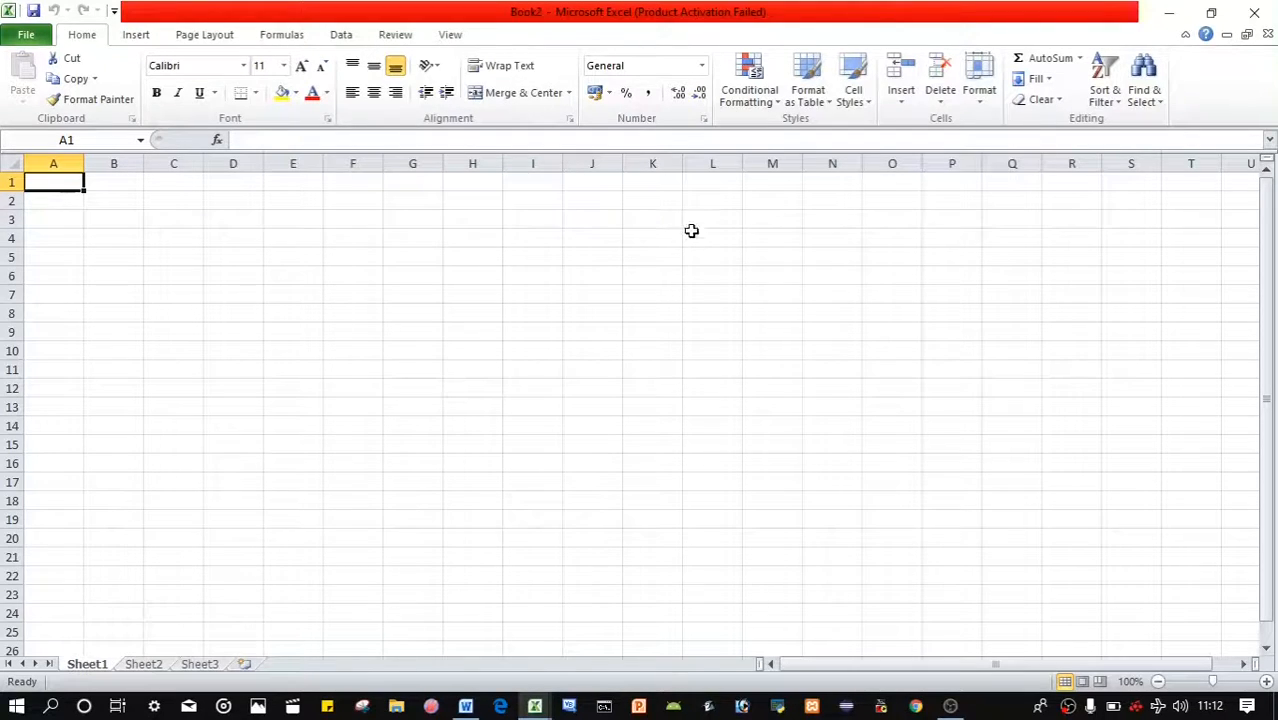
Step: Select several individual cells across Sheet1 and enter the text "cell" in D6
click(267, 265)
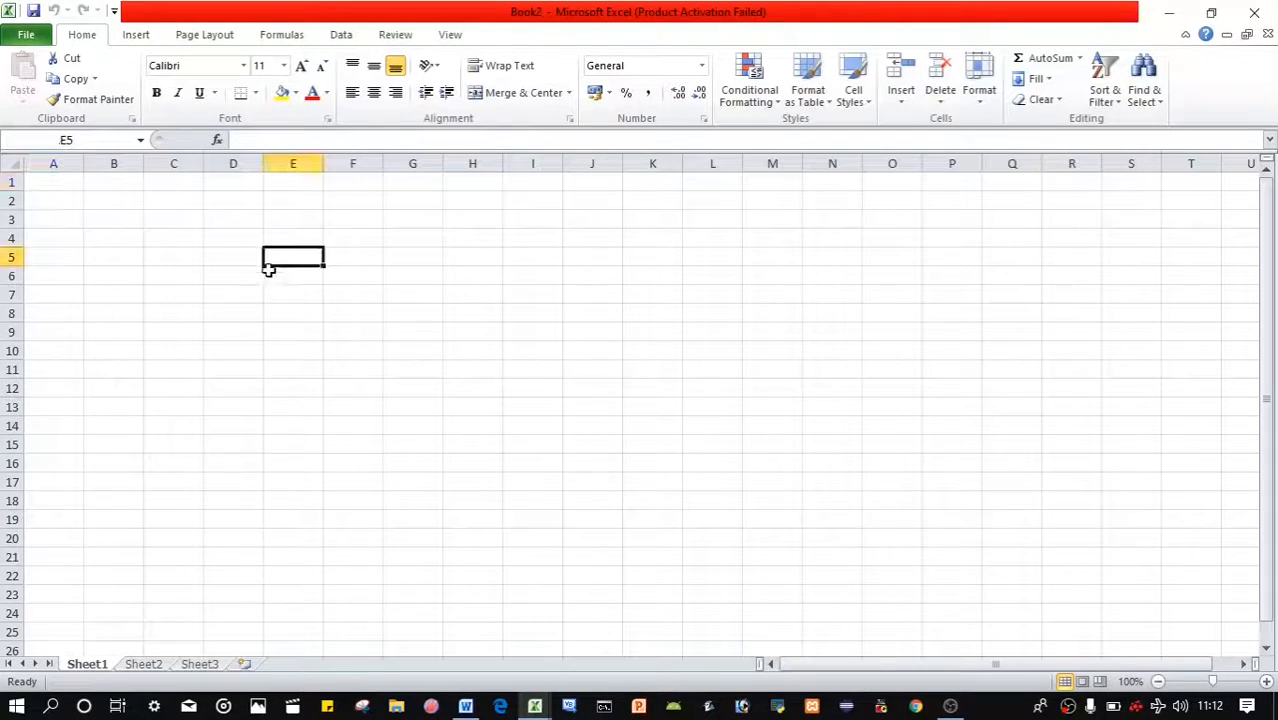
click(300, 313)
click(512, 299)
click(545, 367)
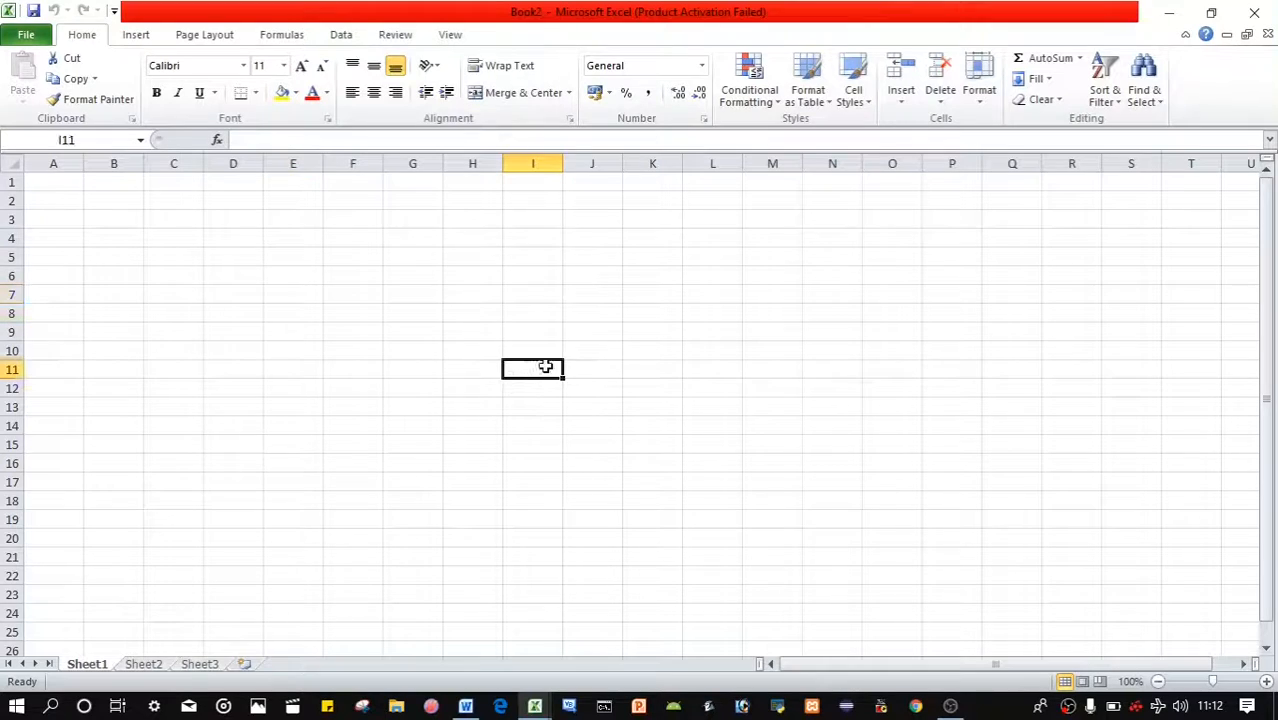
click(245, 257)
click(246, 282)
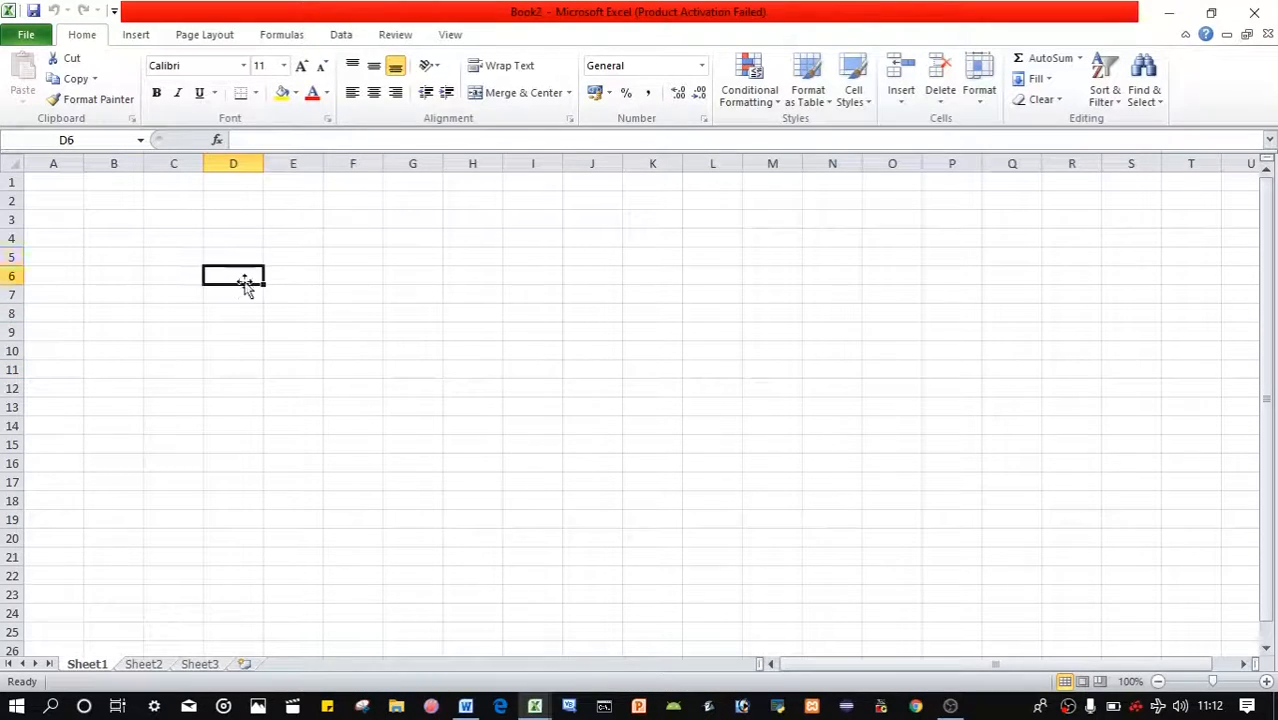
text(ce)
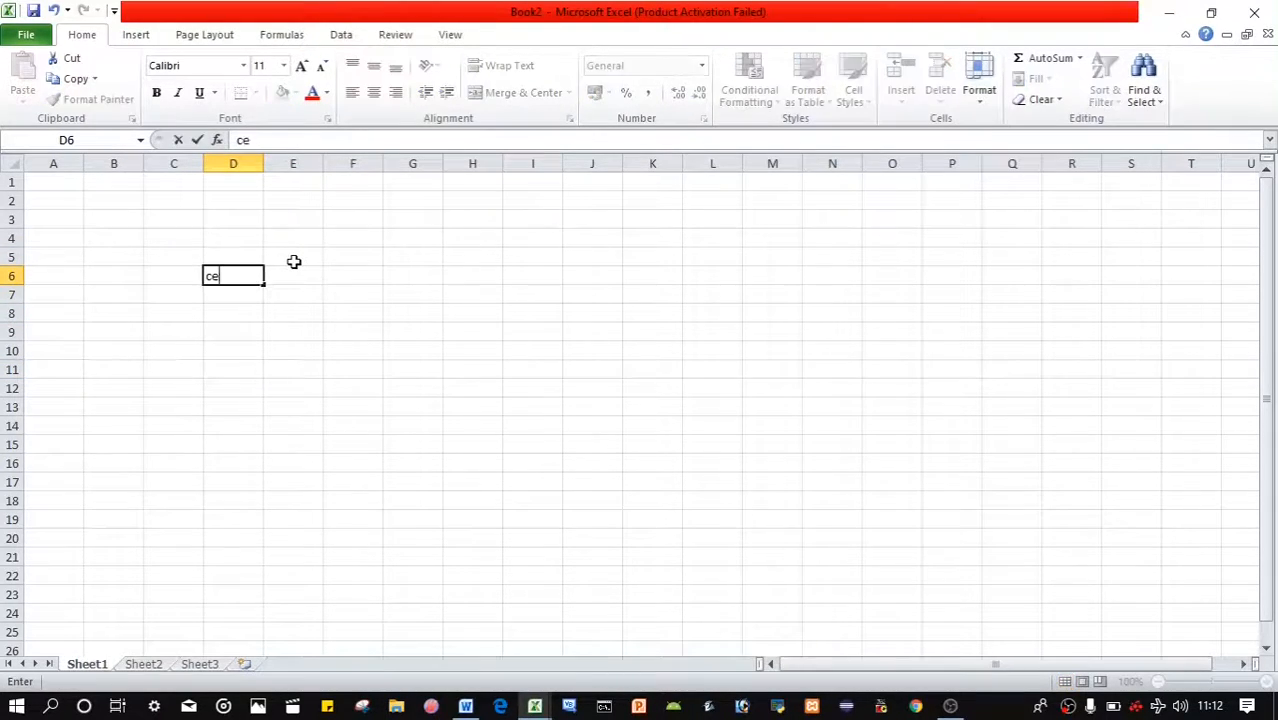
text(ll)
click(250, 312)
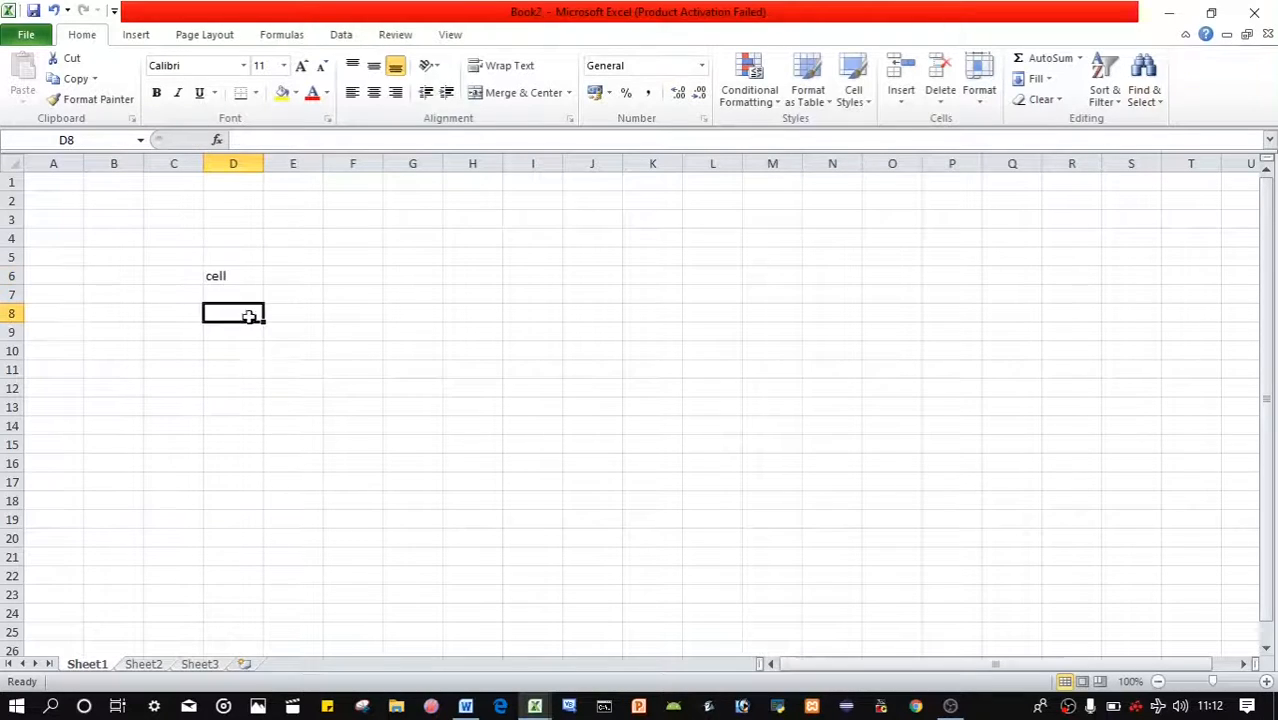
click(220, 392)
click(344, 446)
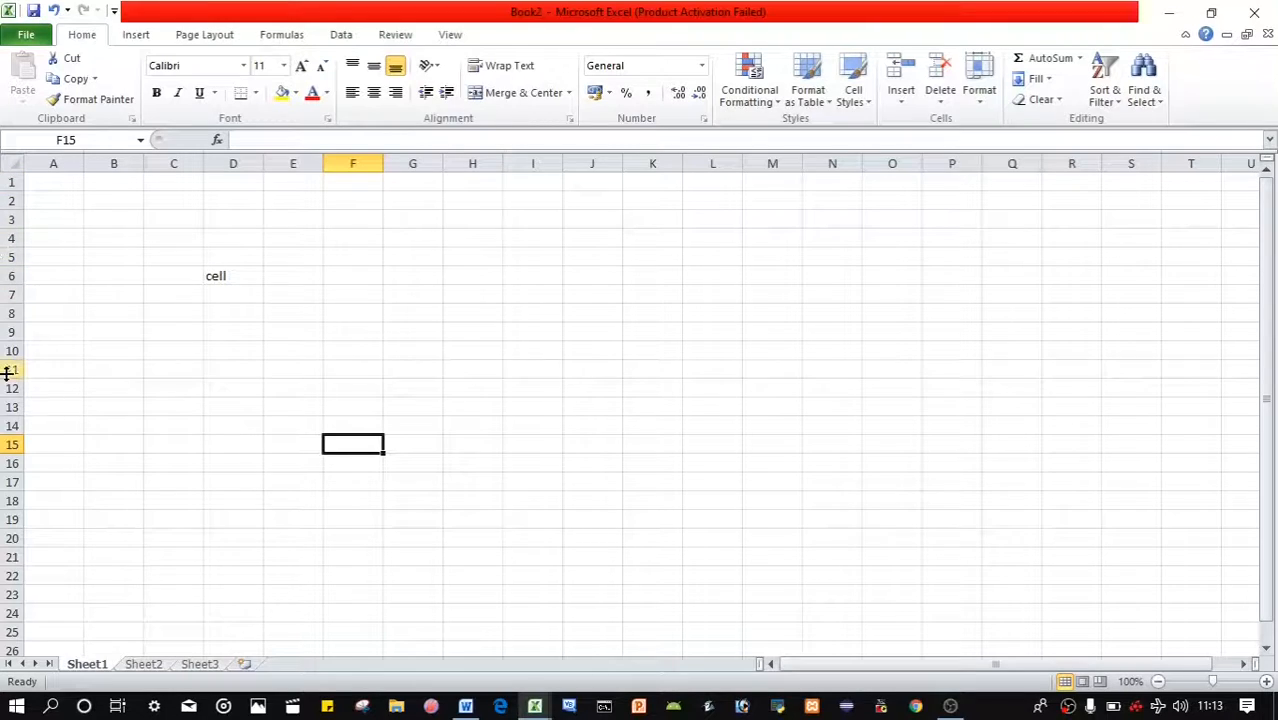
Step: Clear the text from cell D6
click(227, 275)
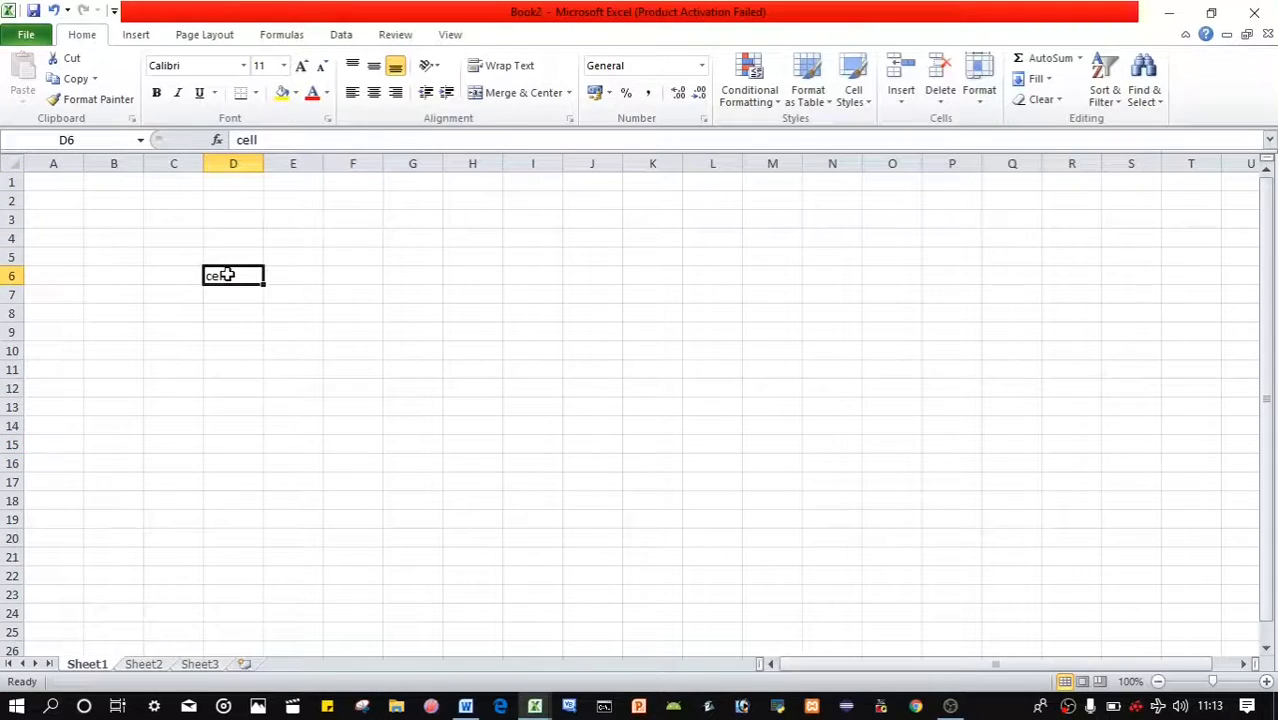
key(Delete)
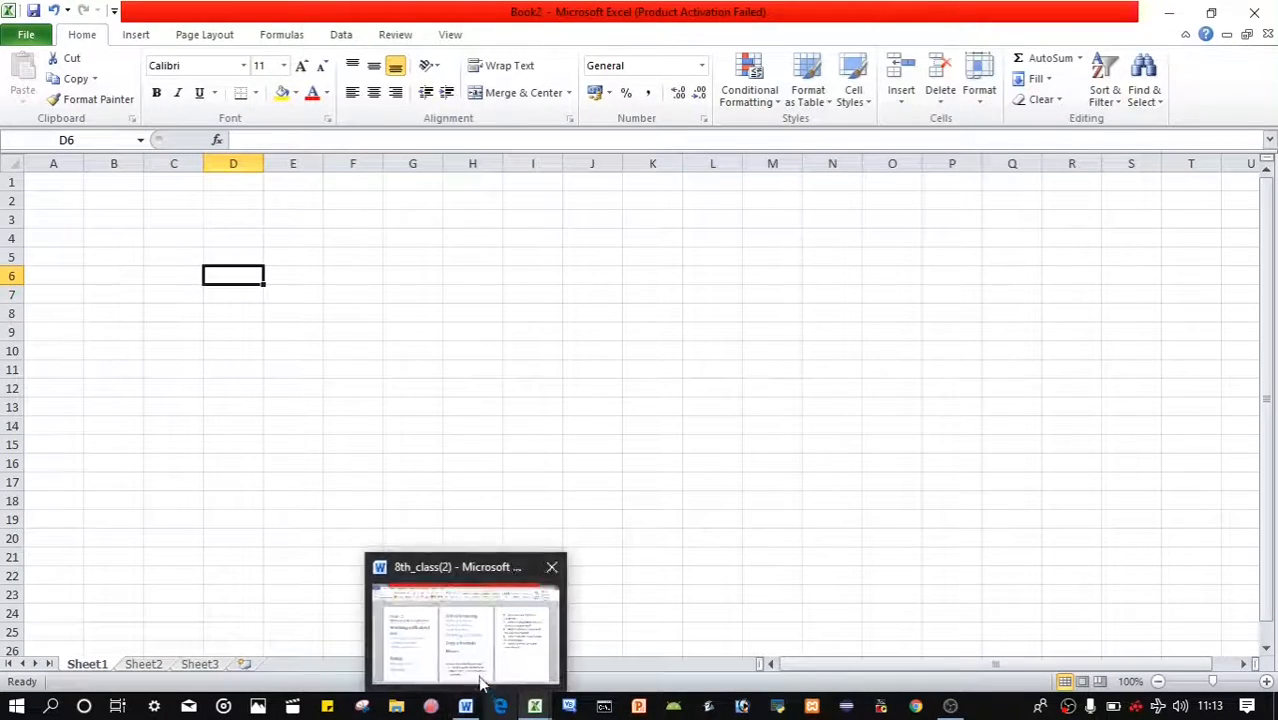
Step: Check the unit outline in the Word document and switch to the Book1 workbook in Excel
click(465, 706)
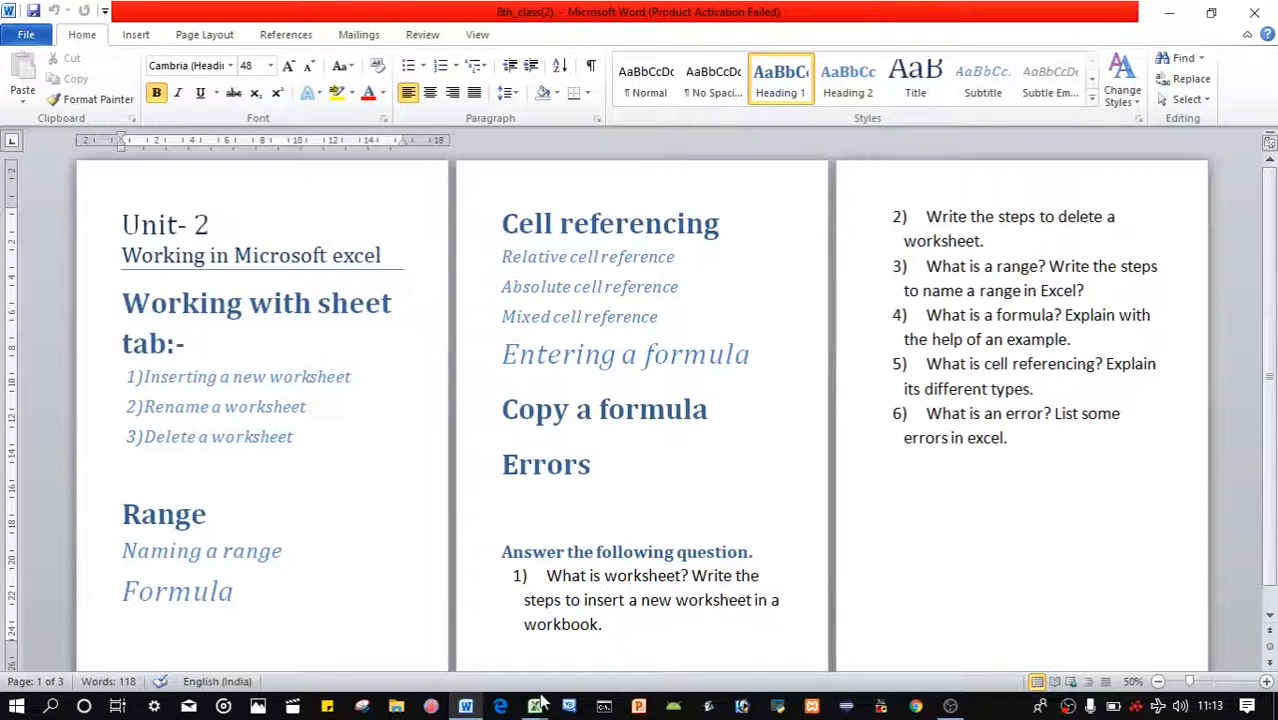
mouse_move(535, 706)
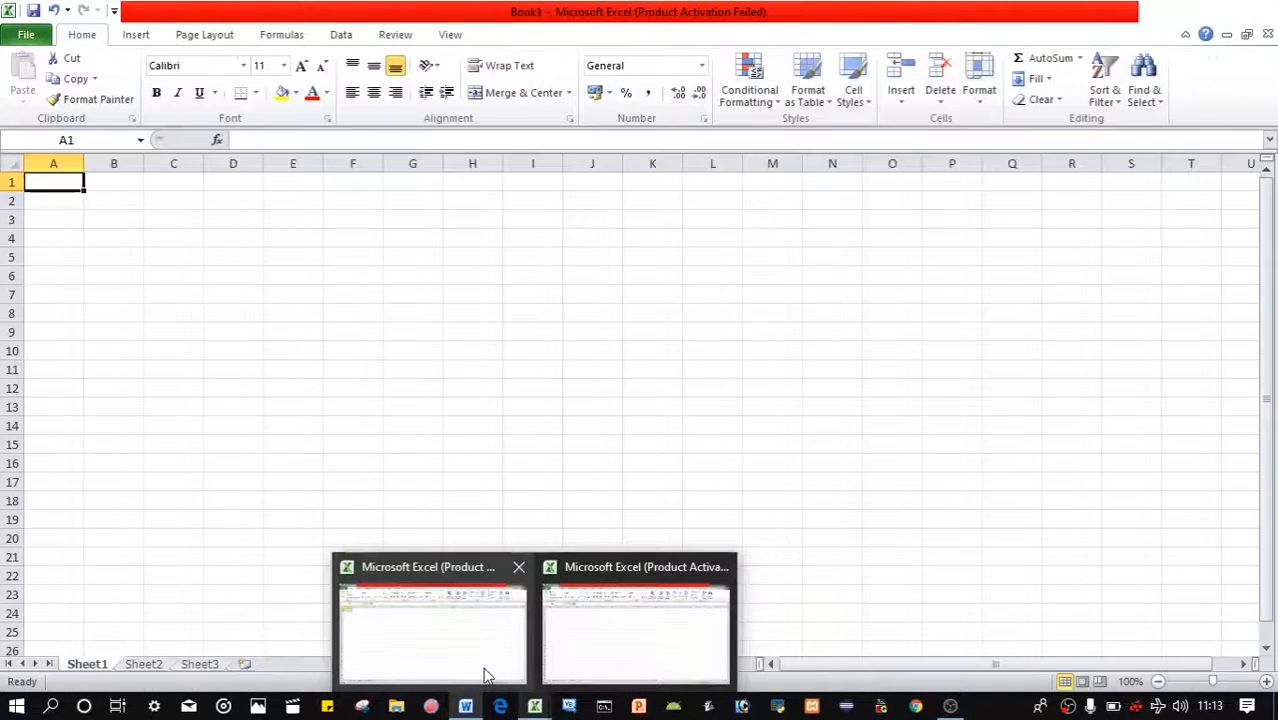
click(484, 670)
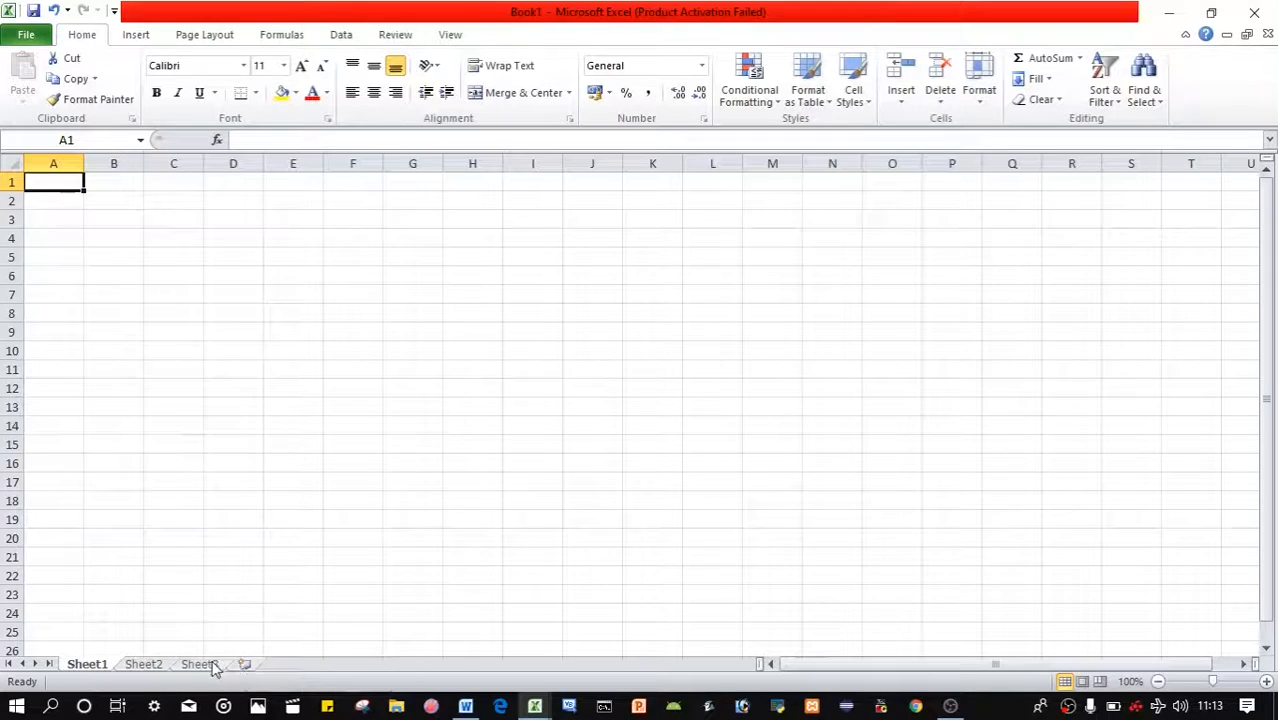
right_click(148, 666)
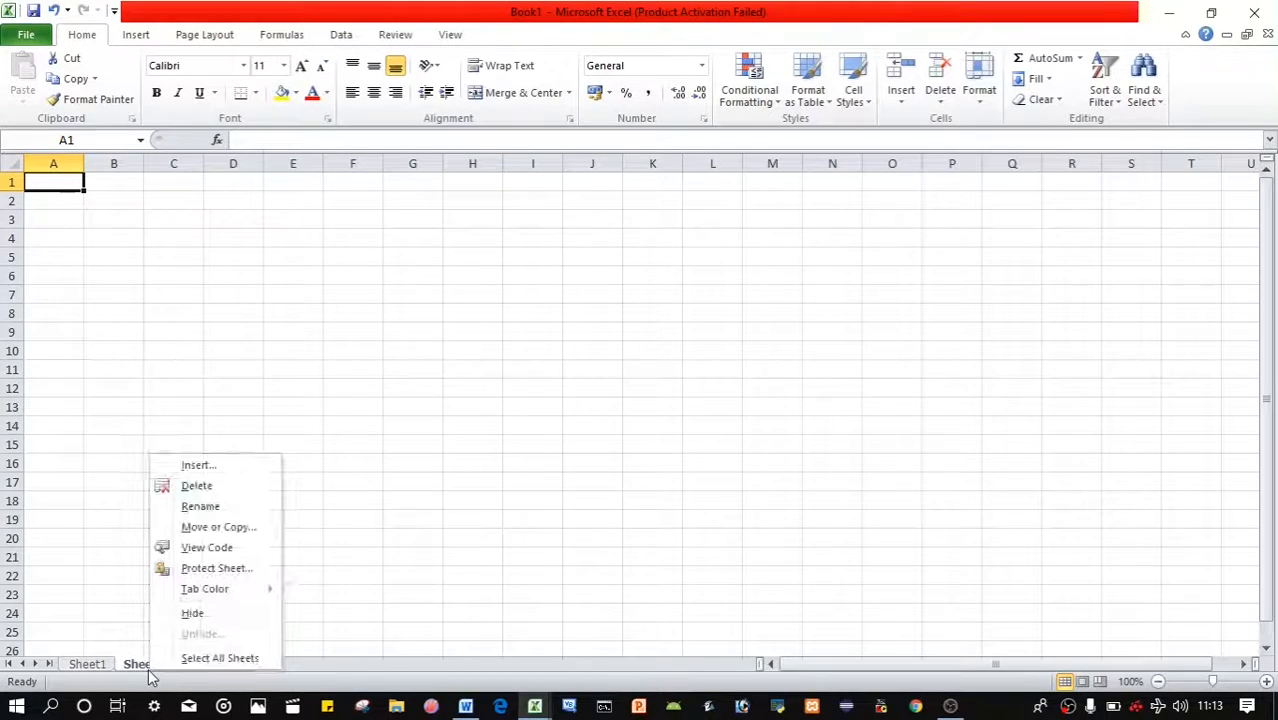
click(88, 666)
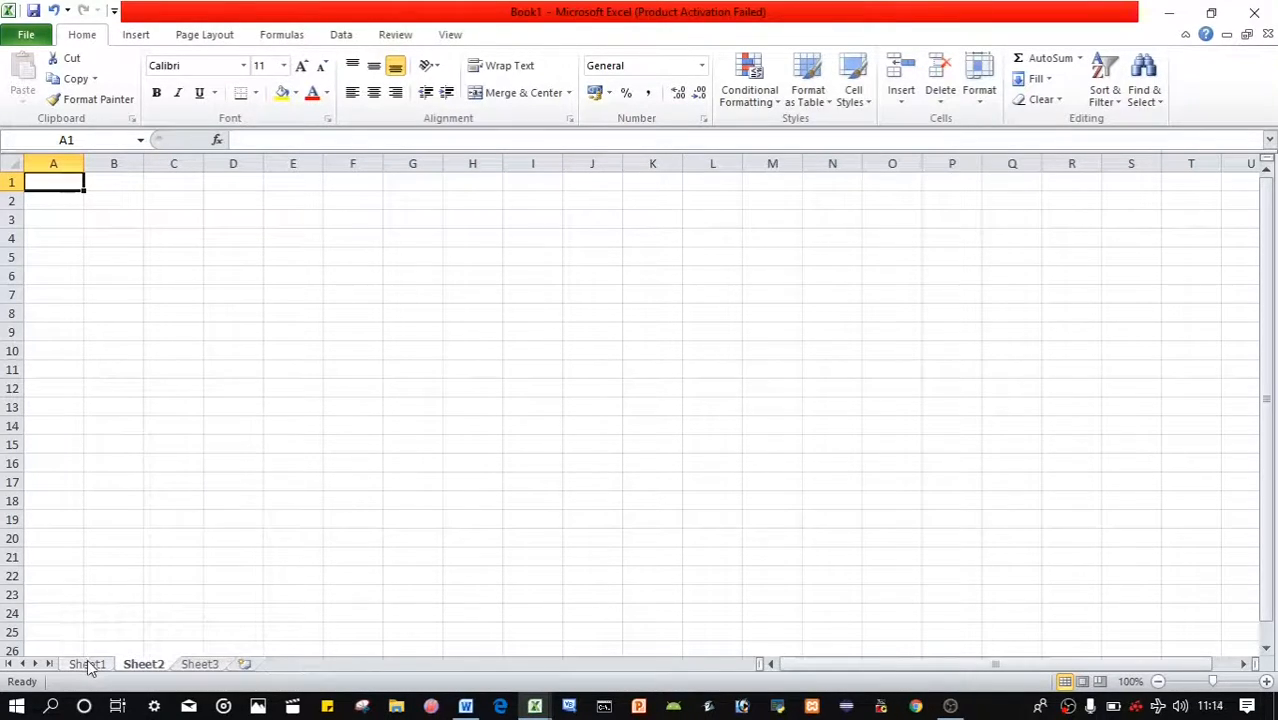
click(87, 666)
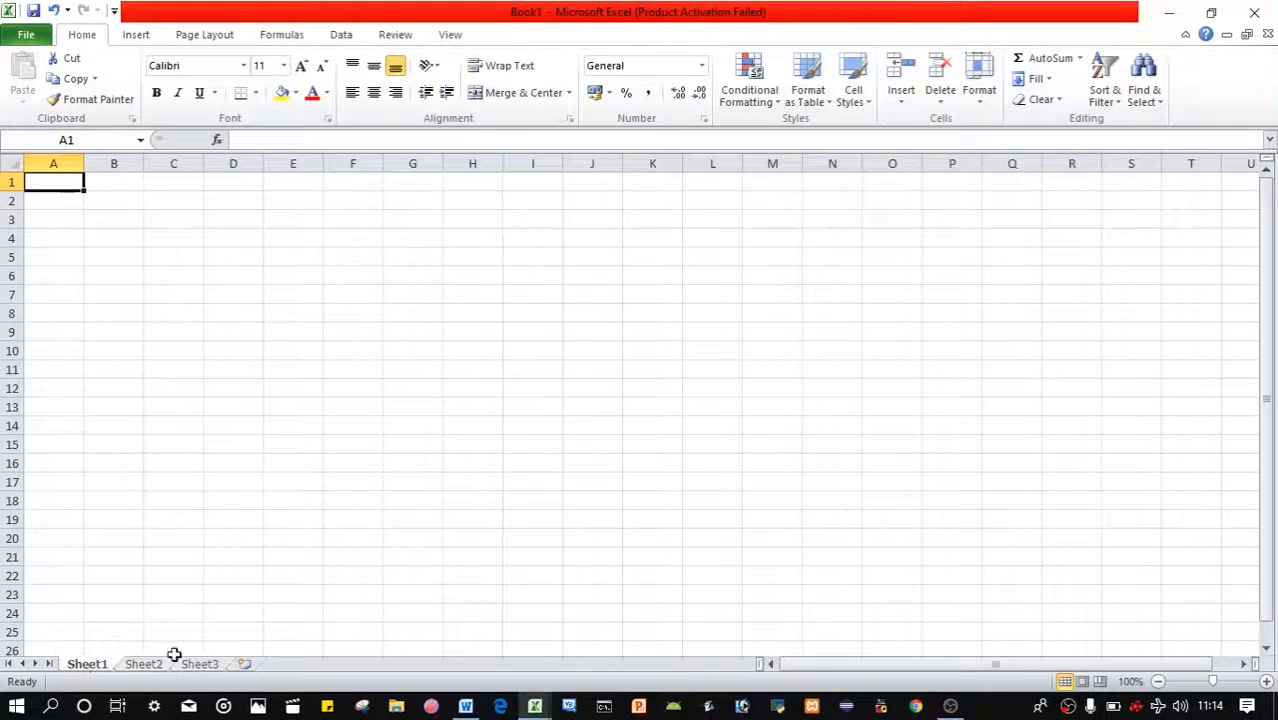
Step: Insert a new blank worksheet before Sheet1, choosing the general Worksheet type
right_click(89, 667)
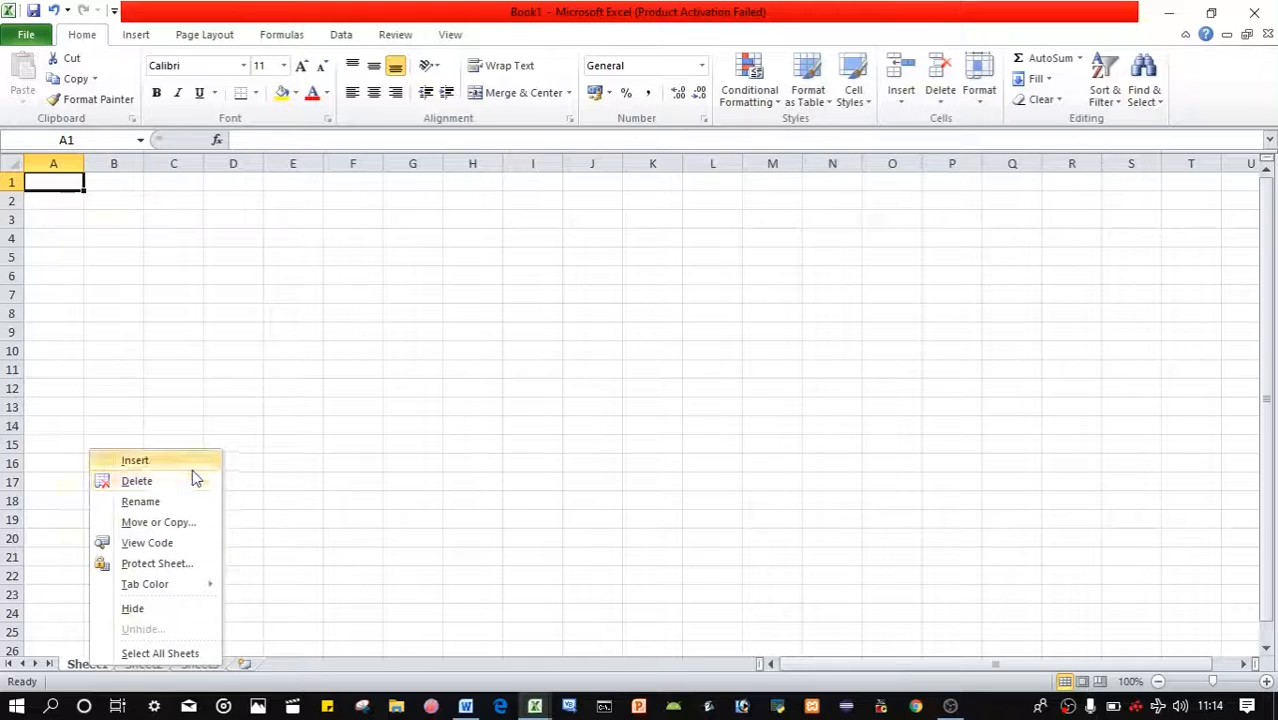
click(140, 466)
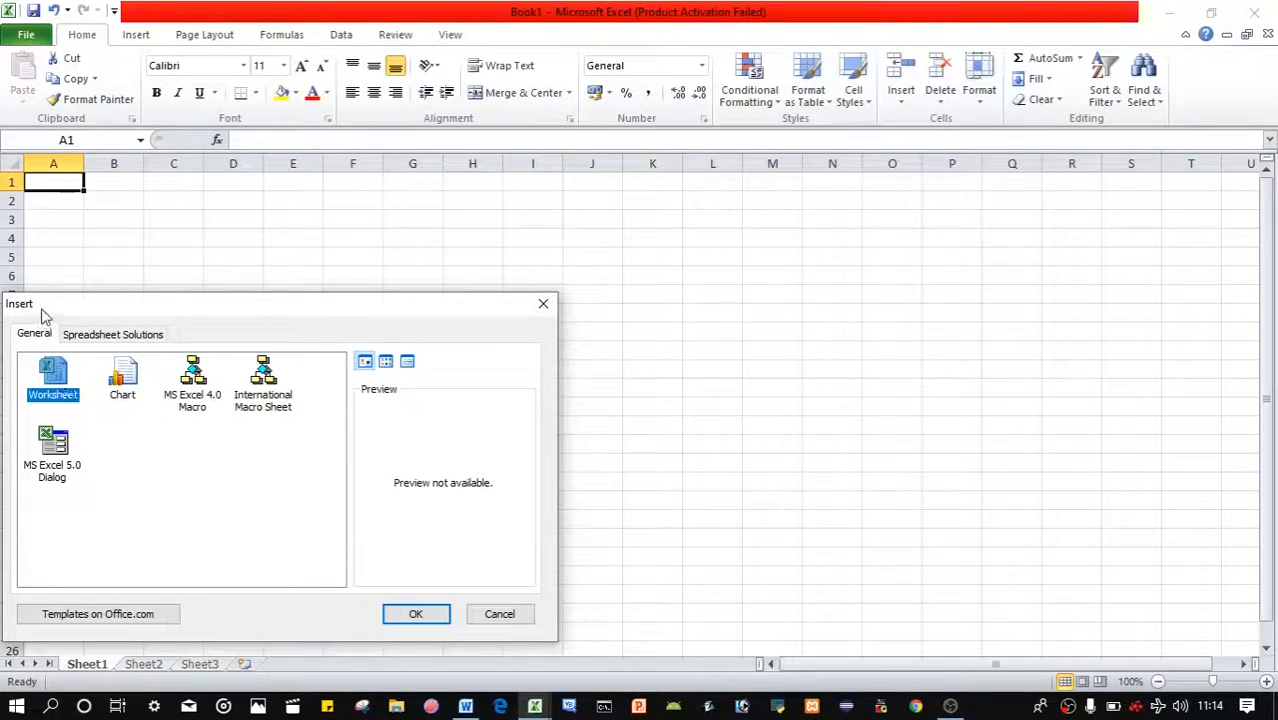
click(112, 338)
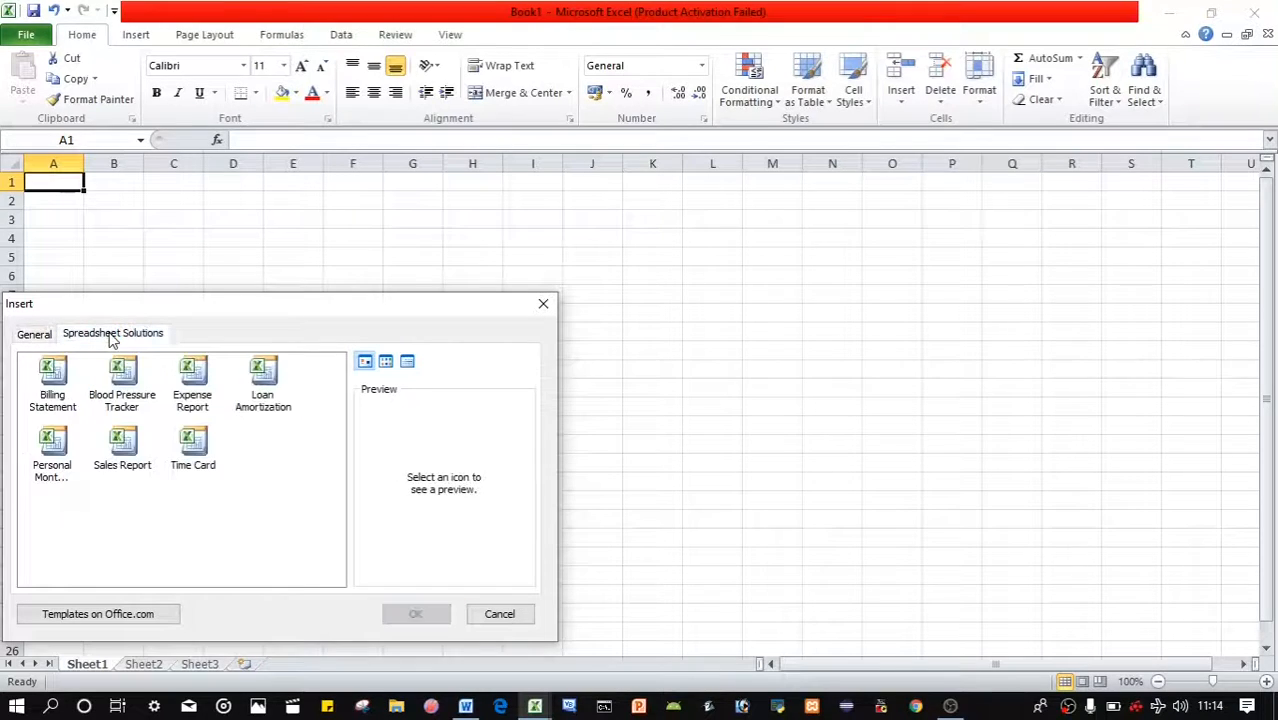
click(38, 336)
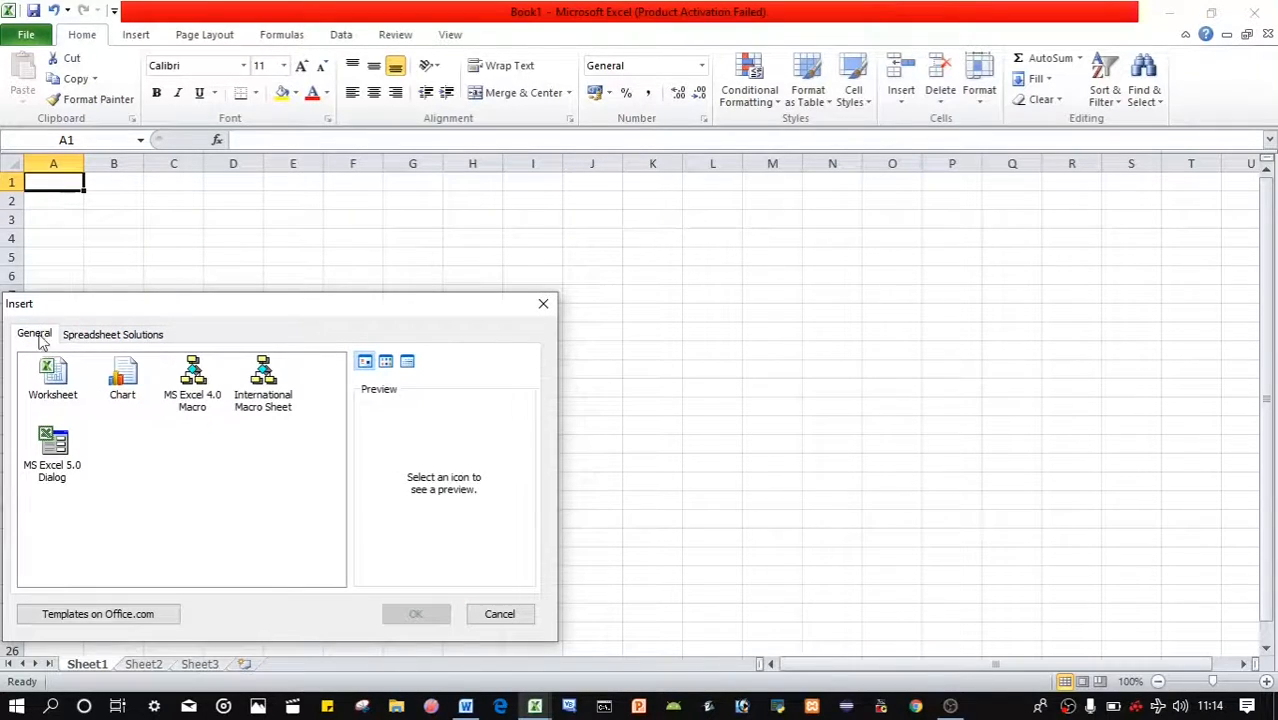
click(52, 372)
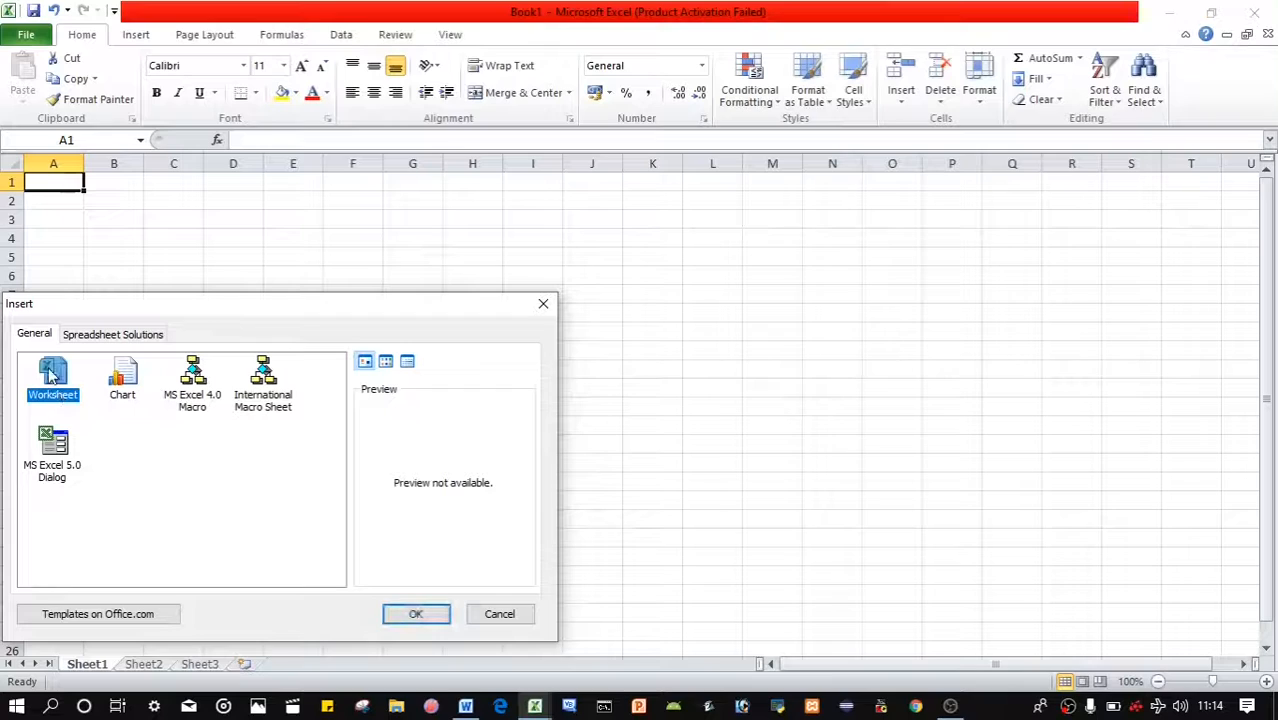
click(412, 616)
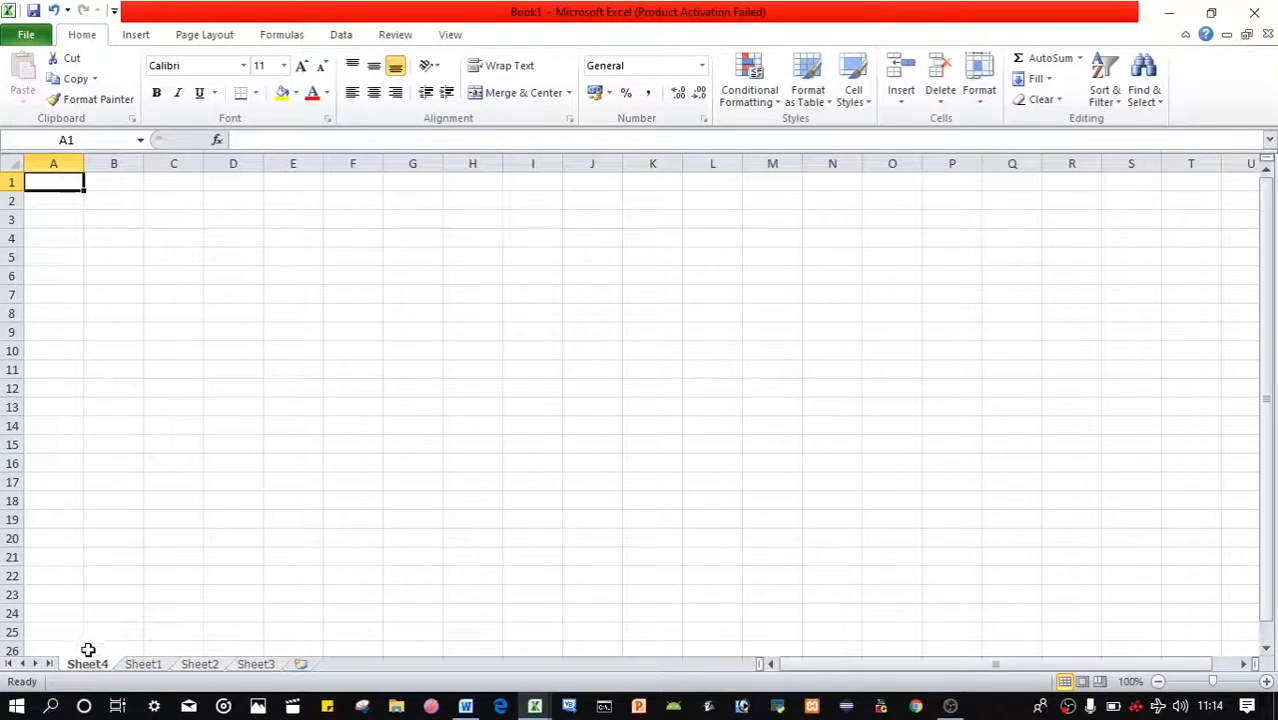
Step: Consult the unit outline in Word and rename Sheet4 in the Book1 workbook as "table"
click(465, 706)
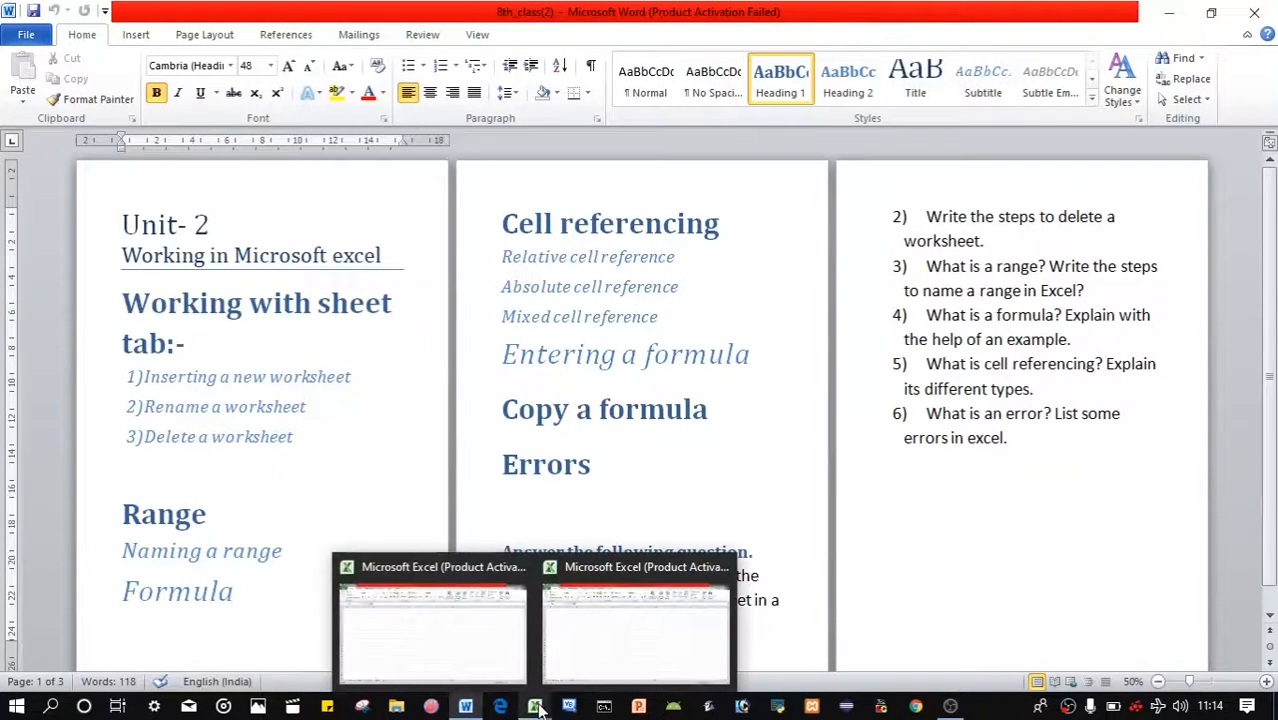
click(499, 666)
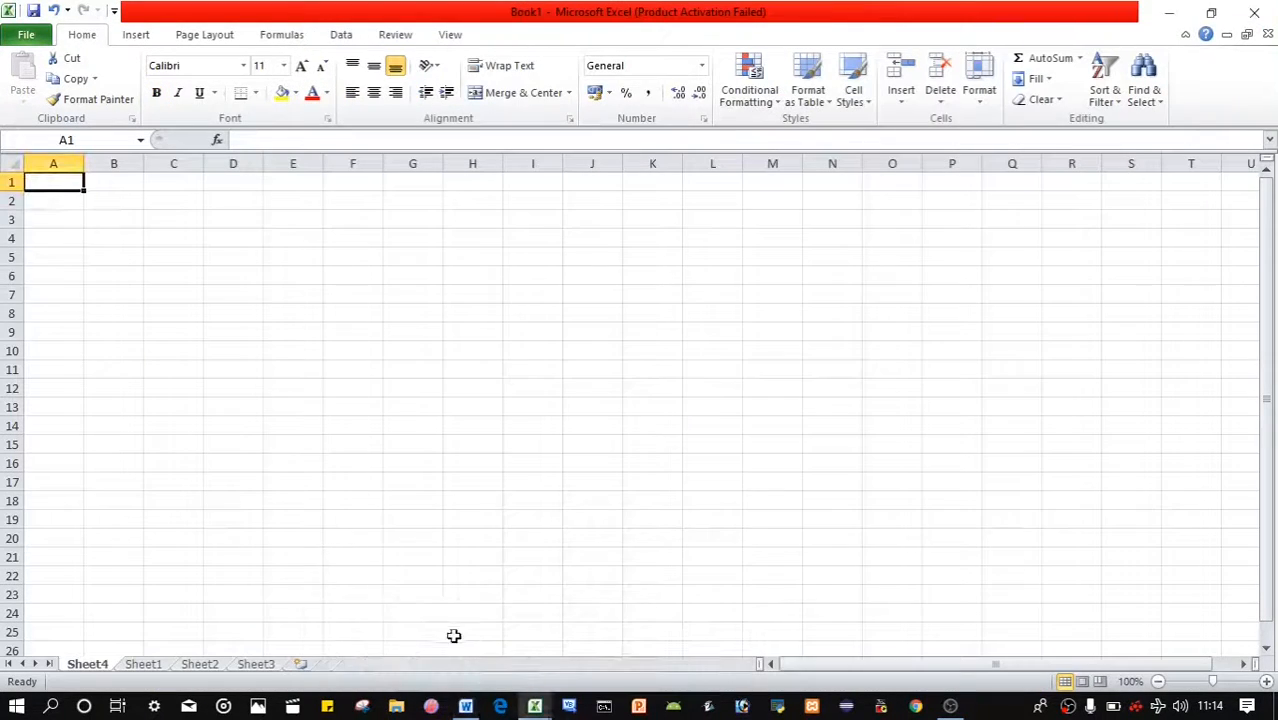
right_click(91, 668)
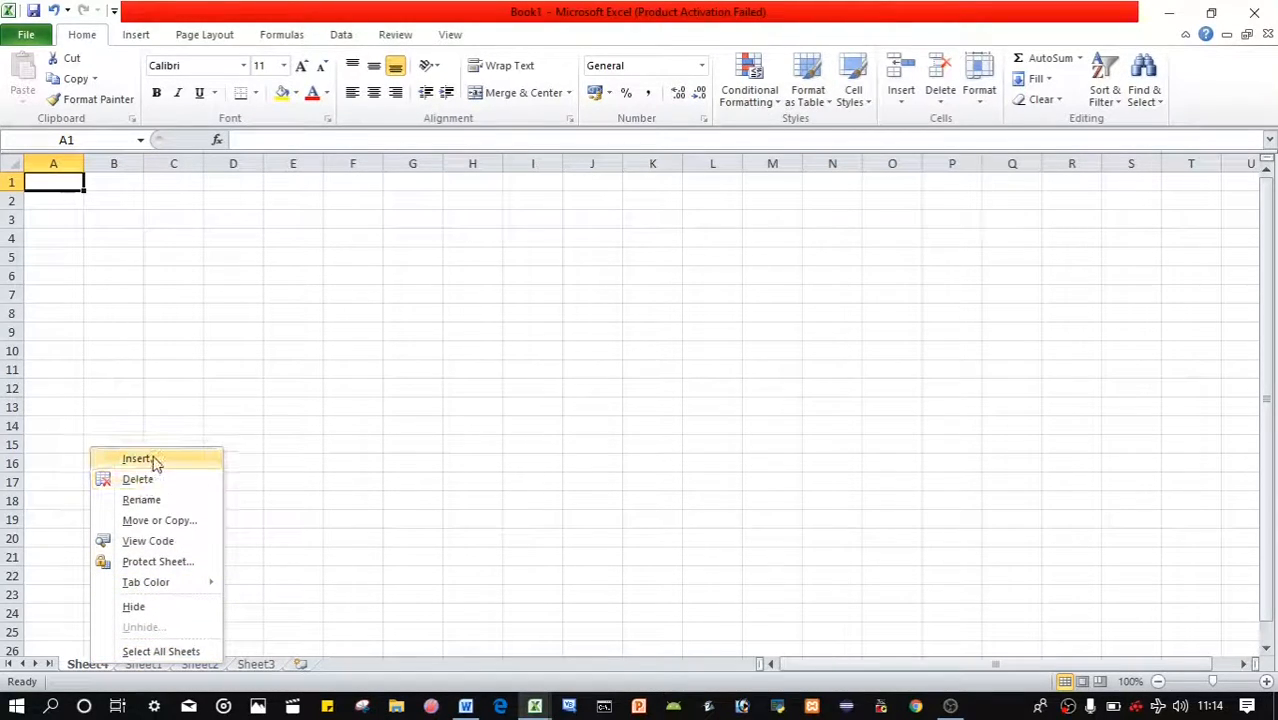
click(136, 502)
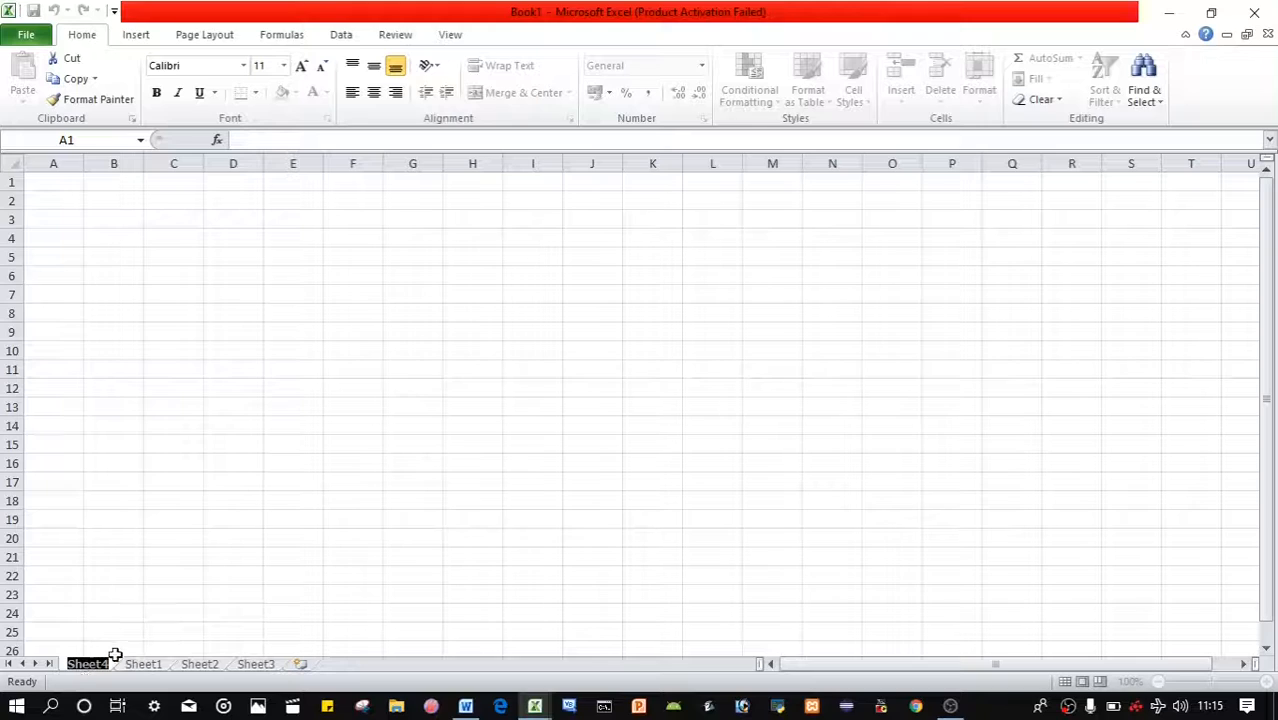
key(BackSpace)
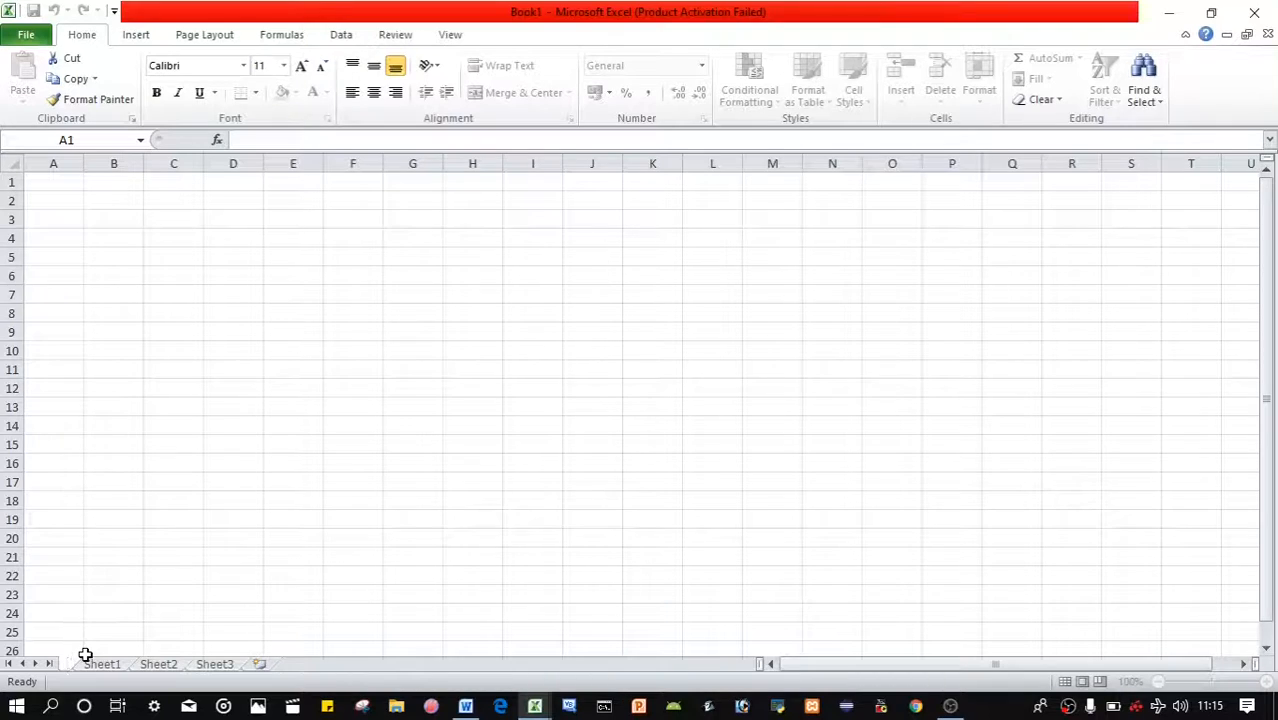
text(table)
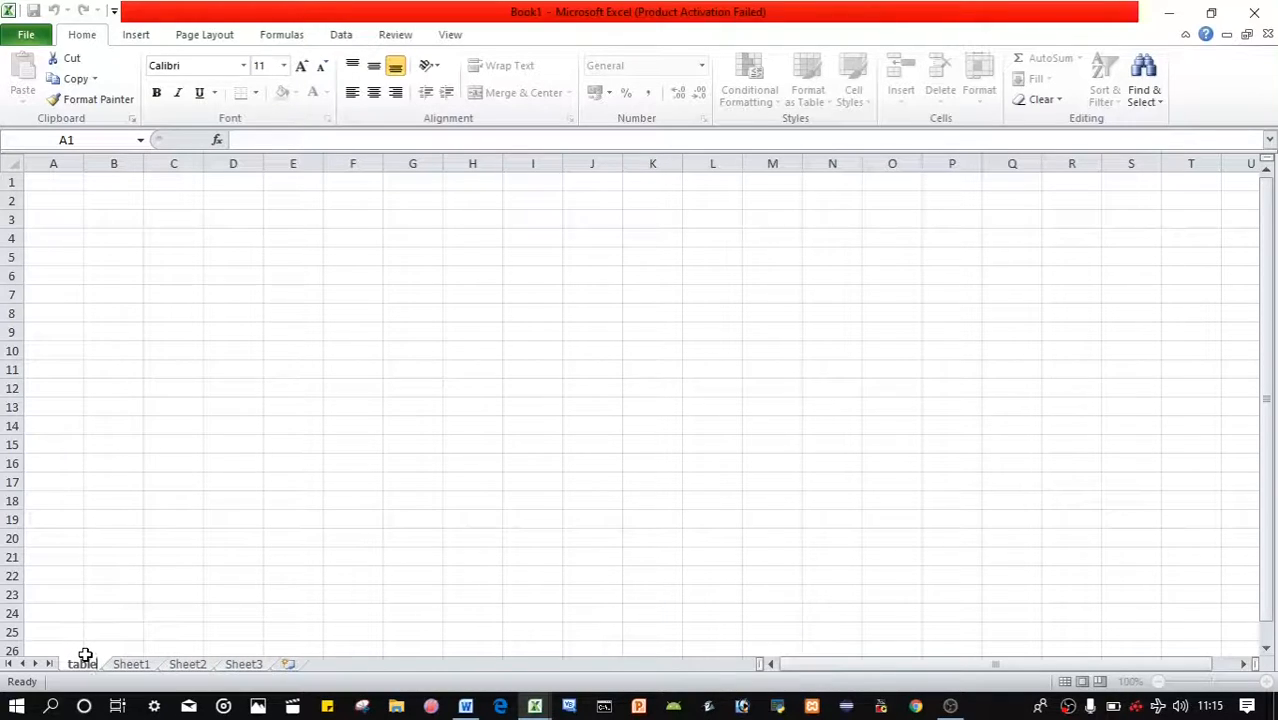
key(Return)
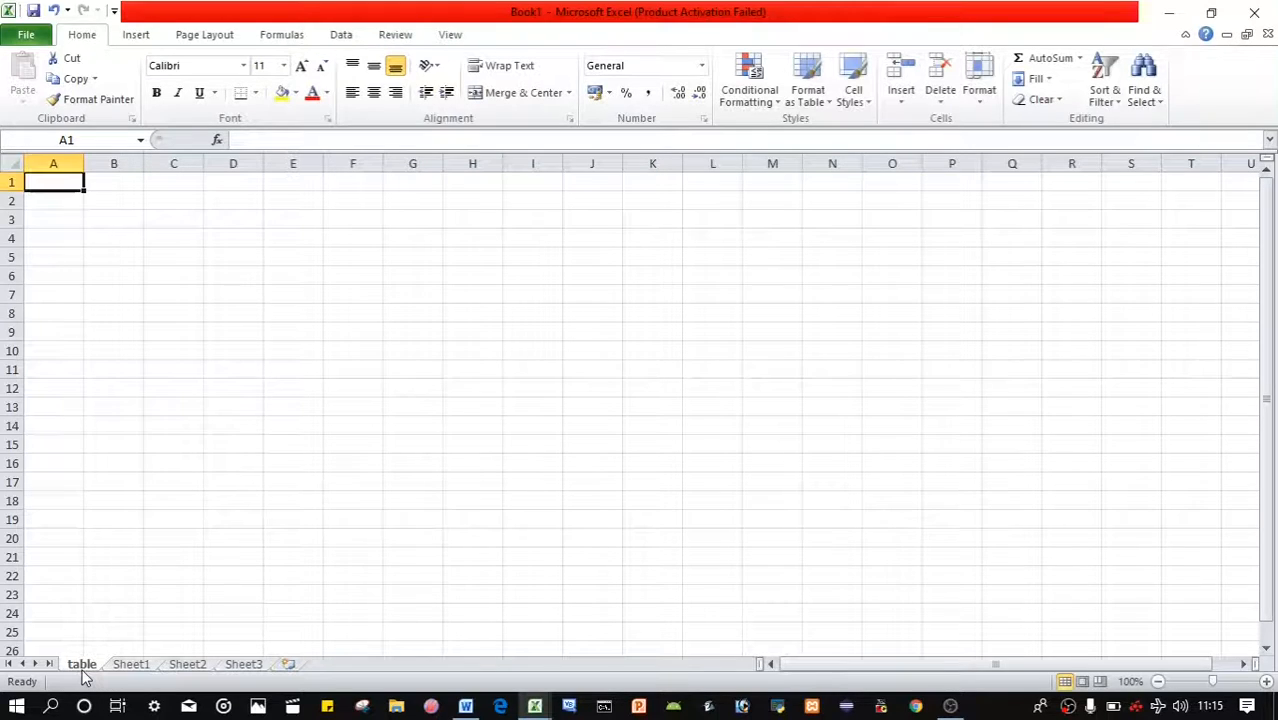
click(217, 574)
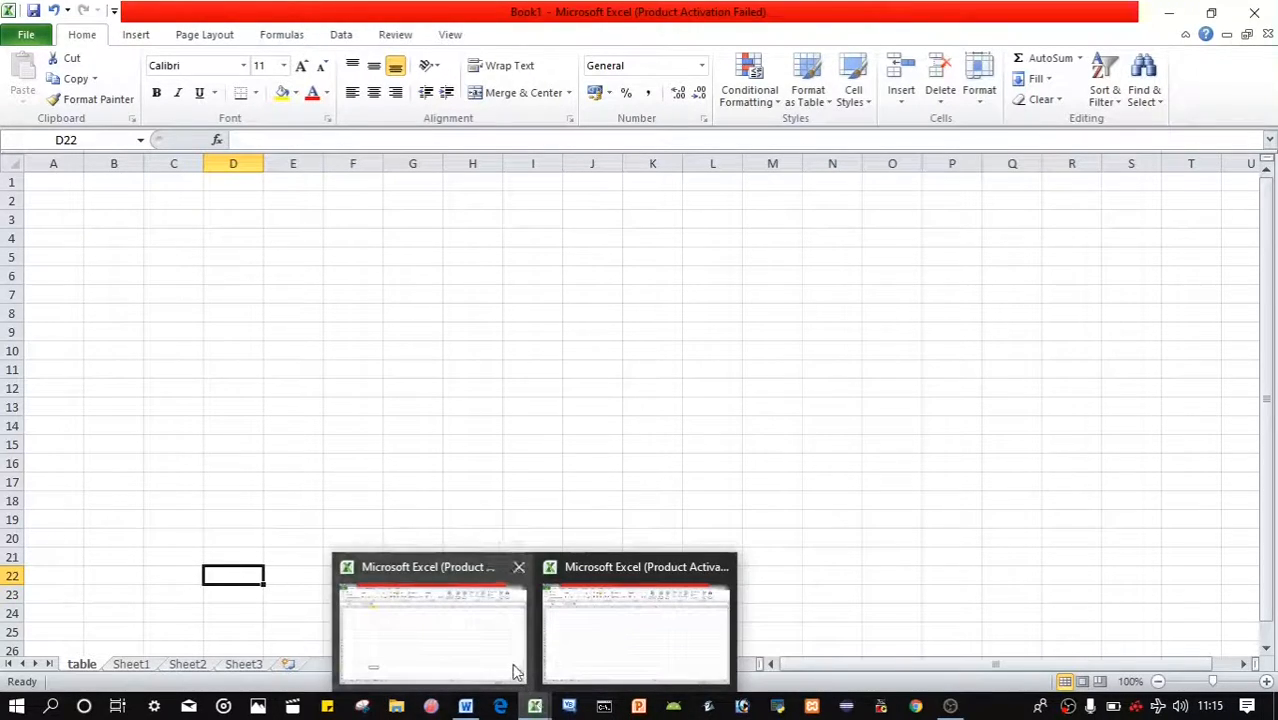
Step: Check the sheet tab topics in the Word outline and return to the Book1 workbook in Excel
click(465, 707)
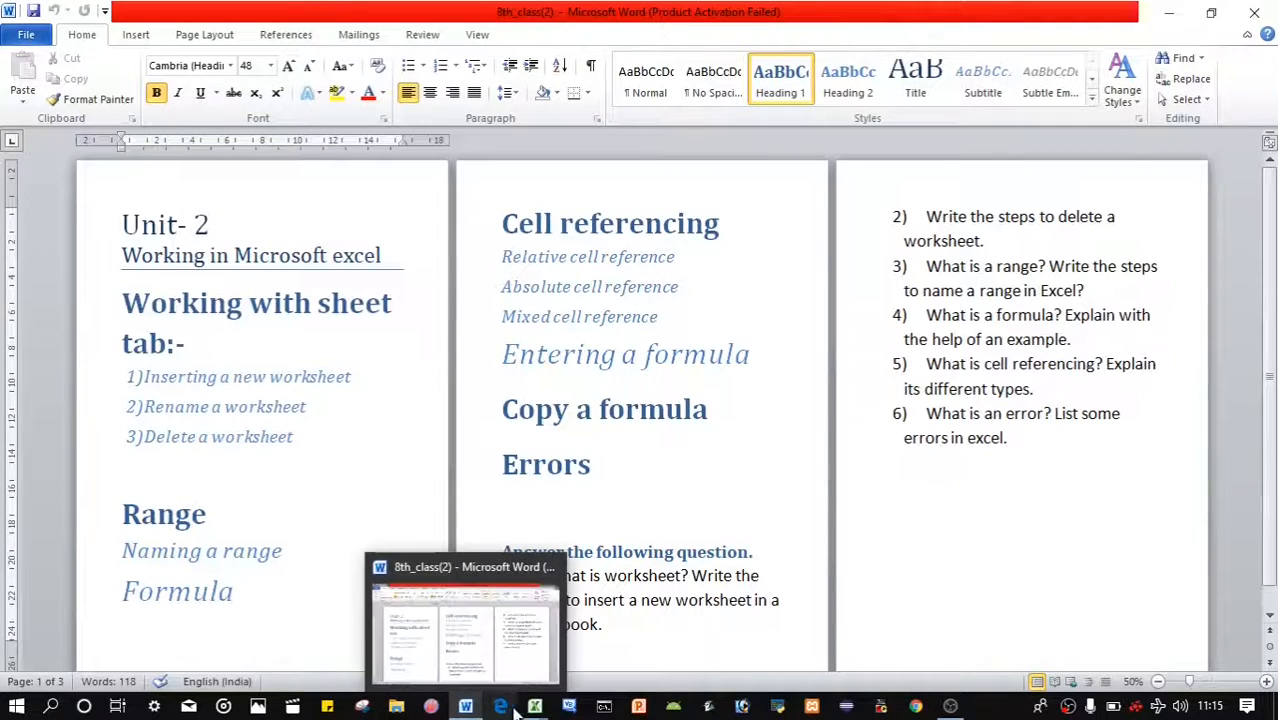
mouse_move(535, 706)
click(485, 650)
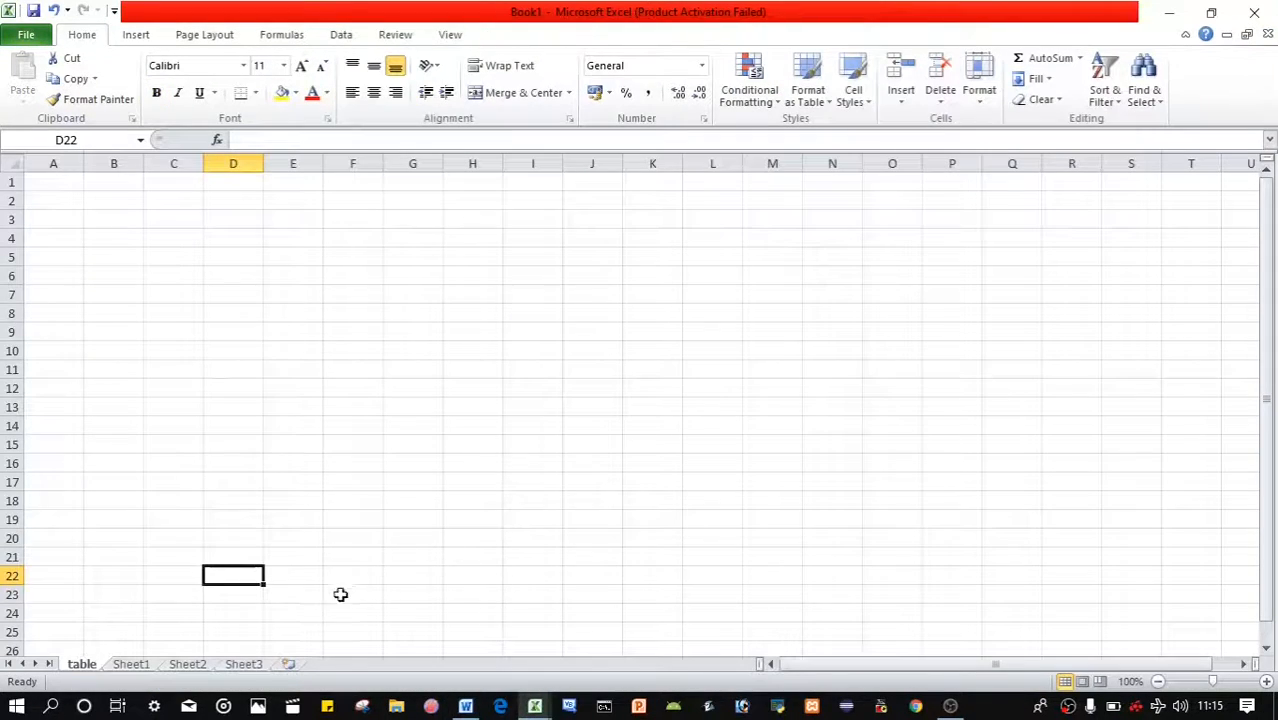
Step: Delete the worksheet Sheet1 permanently from the workbook
click(131, 665)
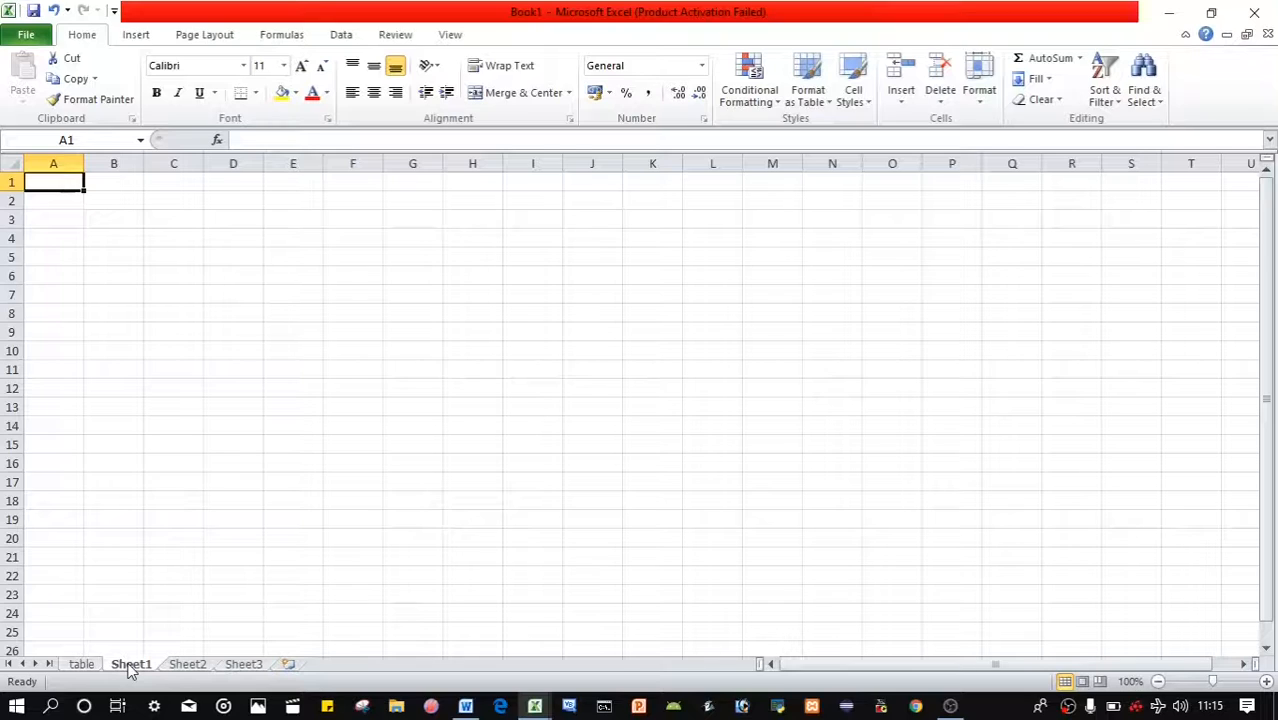
right_click(131, 668)
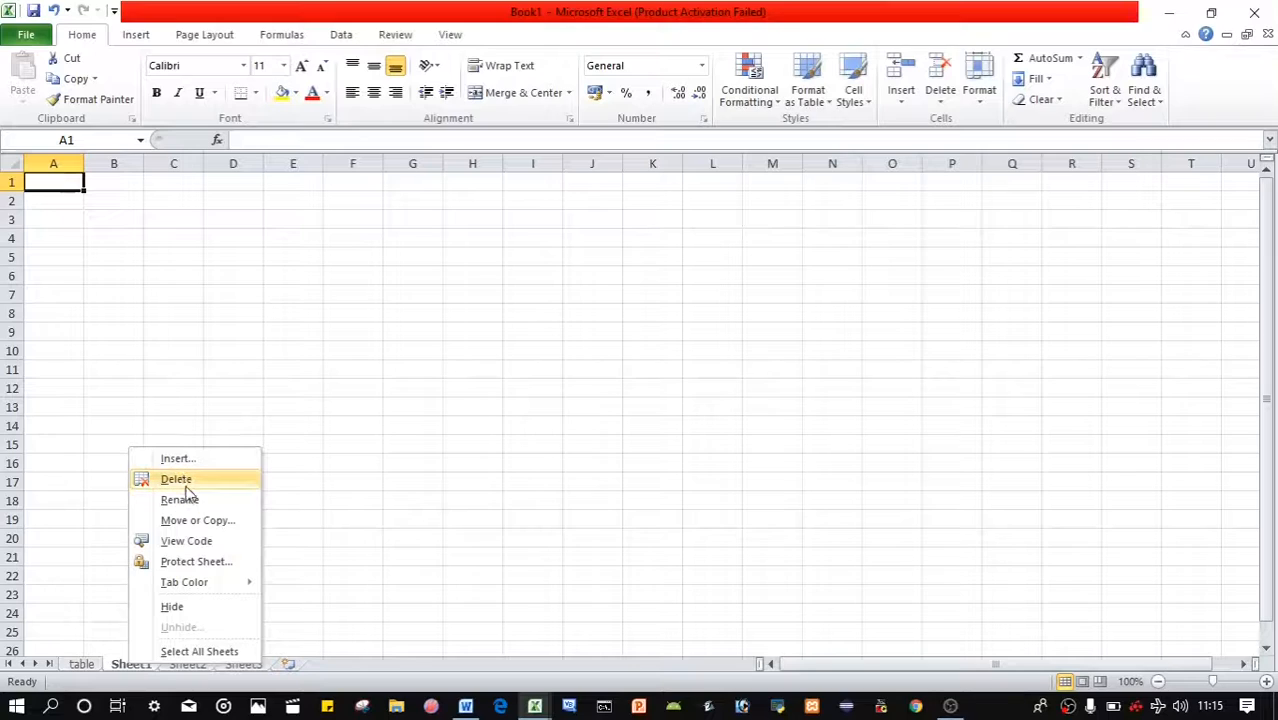
click(185, 485)
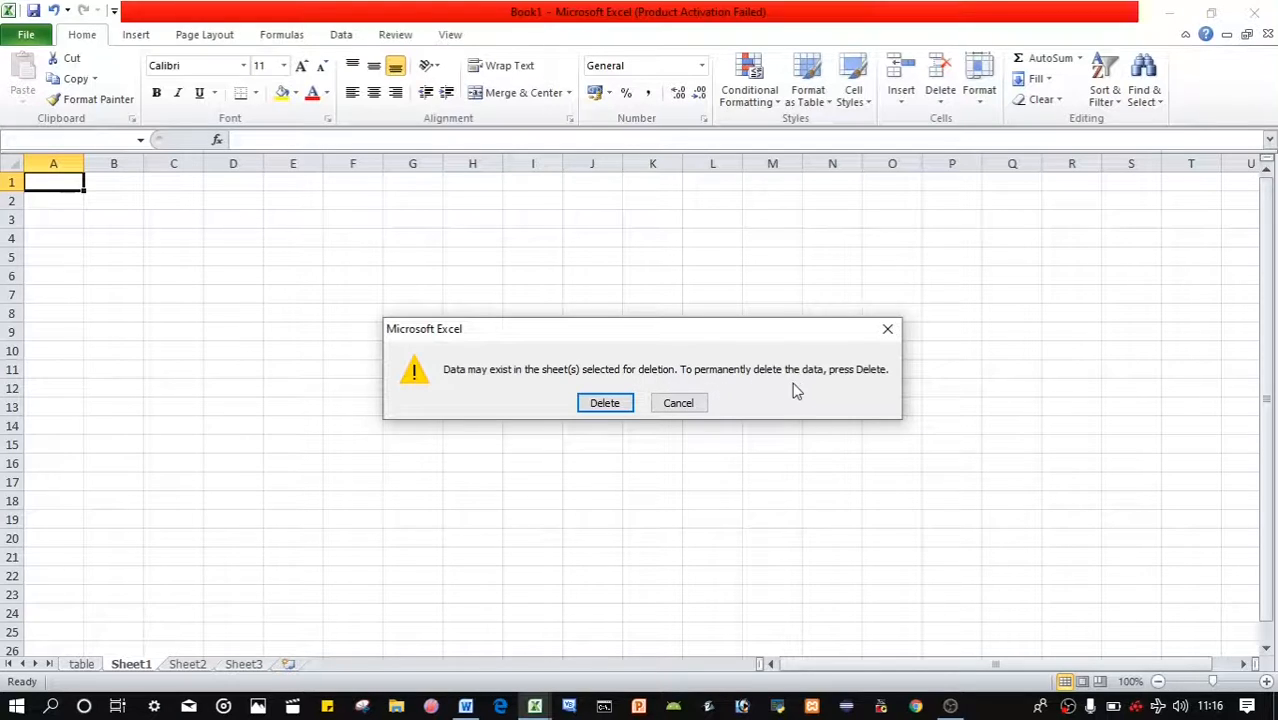
click(609, 405)
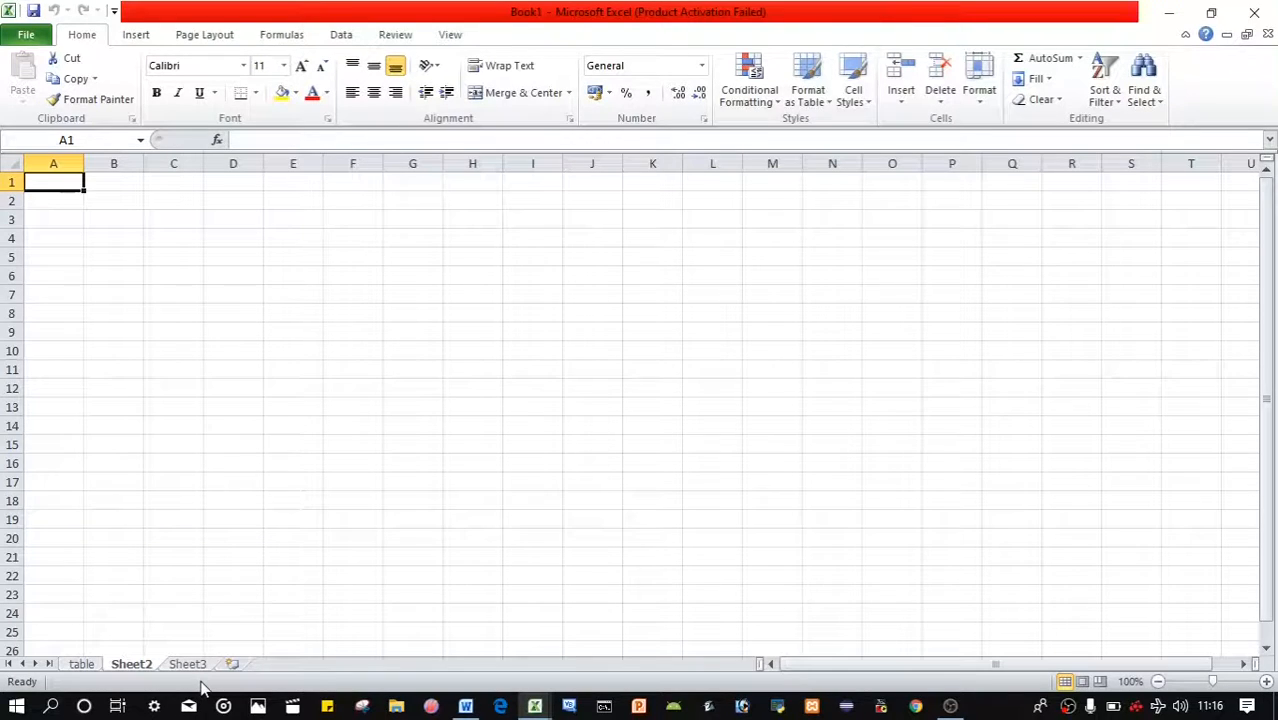
Step: Review the Range topic in the Word outline and switch back to Book1 in Excel
mouse_move(466, 708)
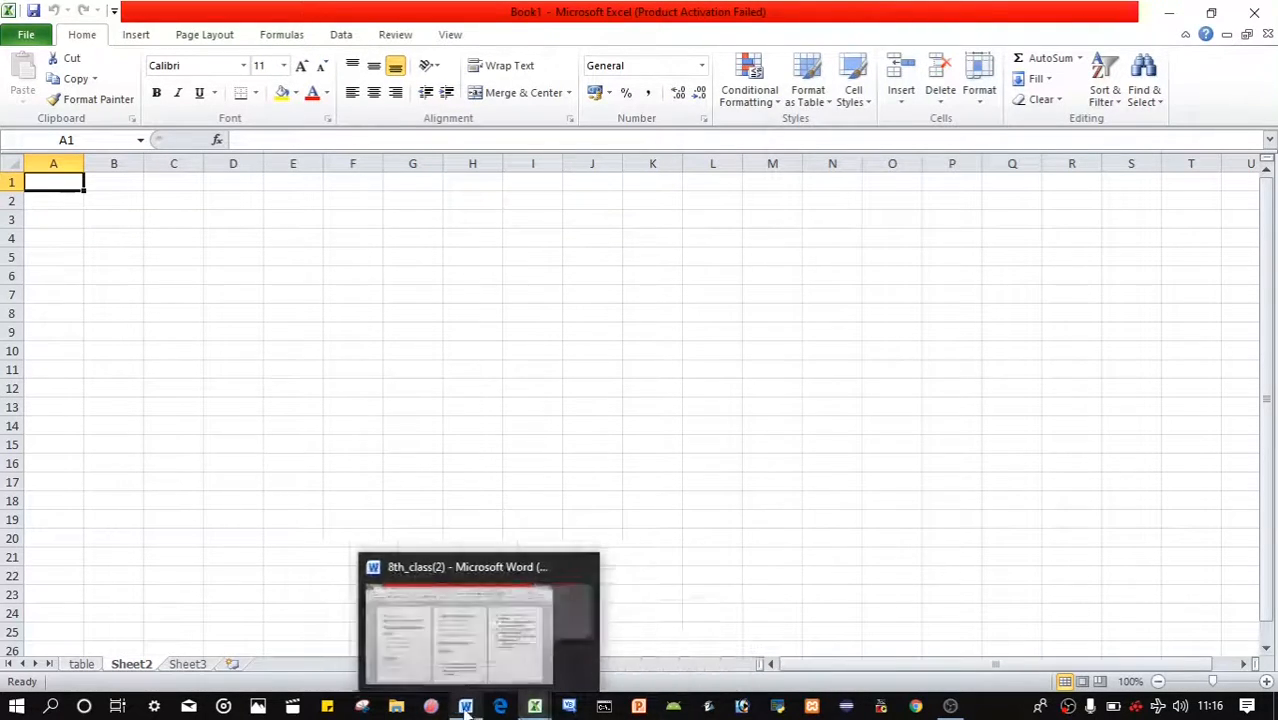
click(465, 677)
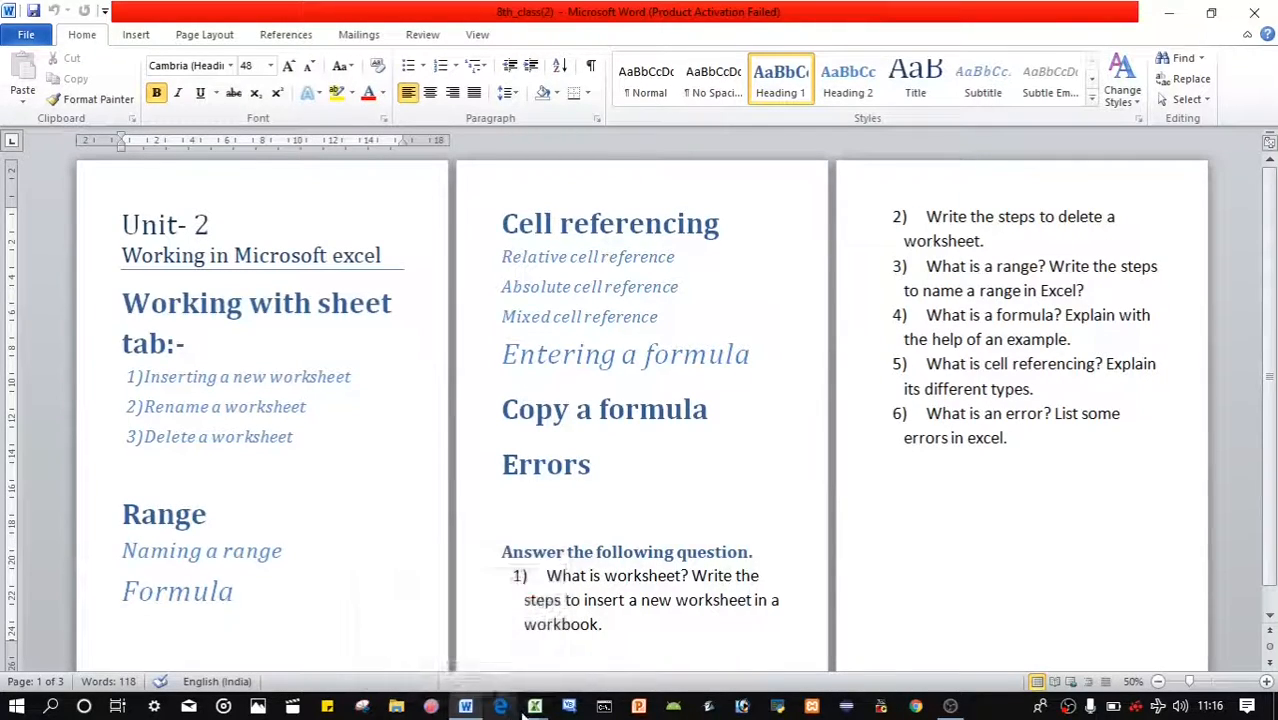
mouse_move(525, 706)
click(516, 677)
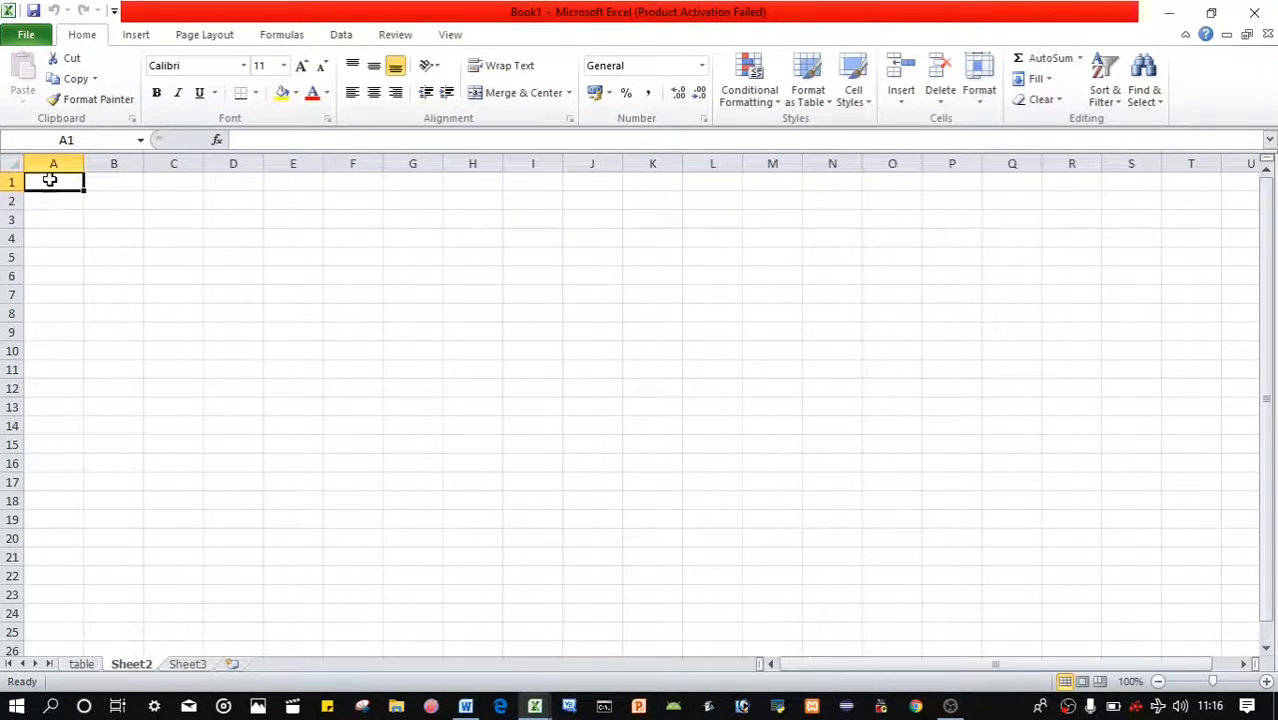
Step: Demonstrate cell and range selection on Sheet2 with several single cells and blocks of cells starting at A2
click(171, 242)
click(234, 275)
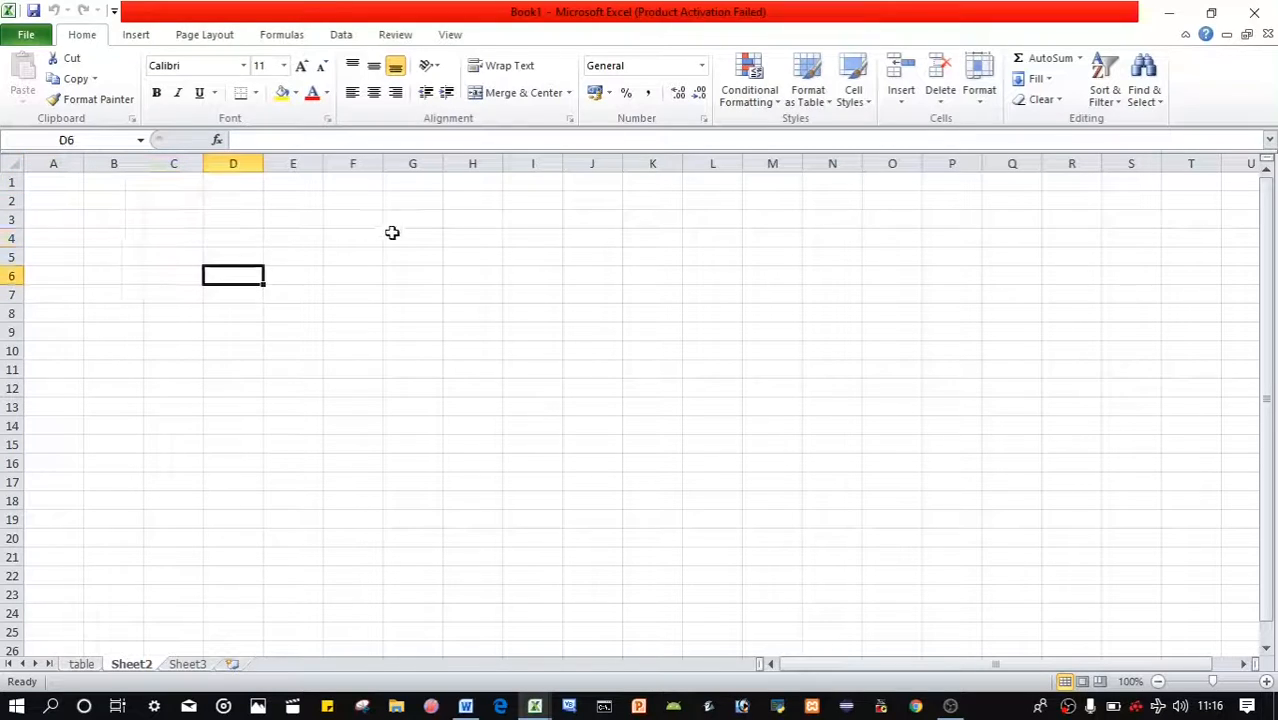
click(392, 232)
click(50, 207)
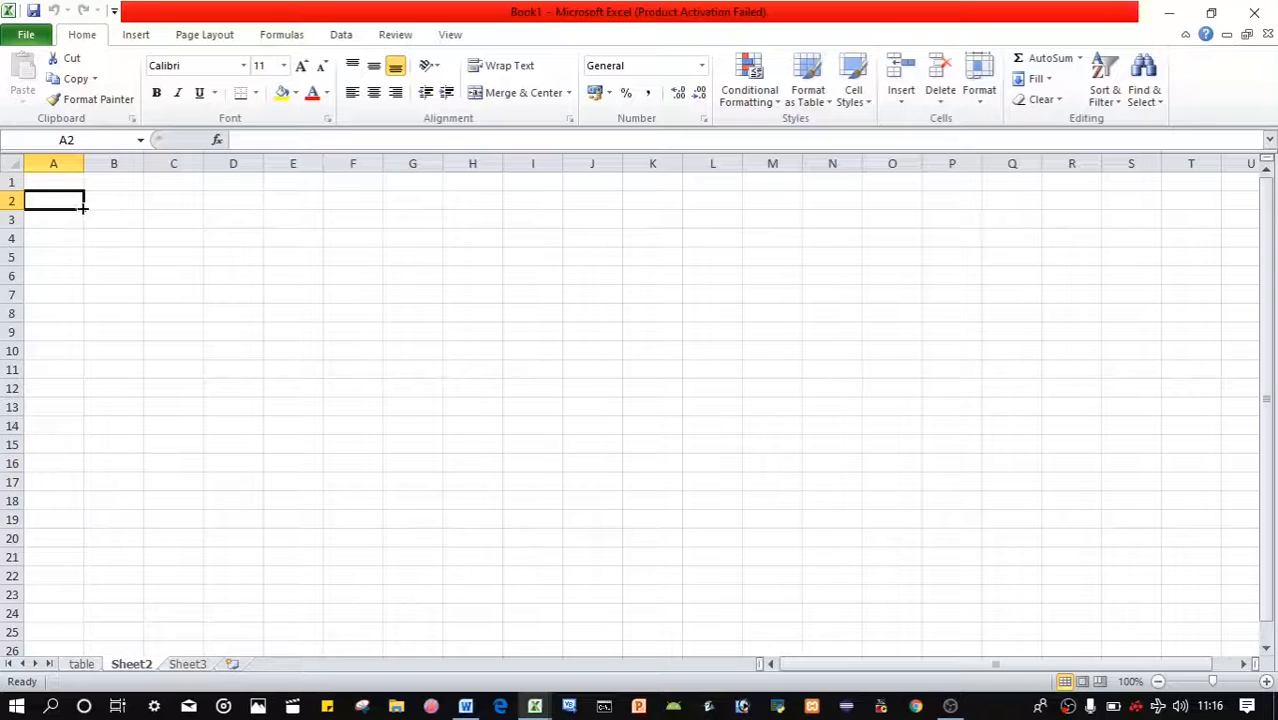
drag(83, 207, 150, 212)
click(32, 196)
drag(34, 197, 554, 535)
click(807, 385)
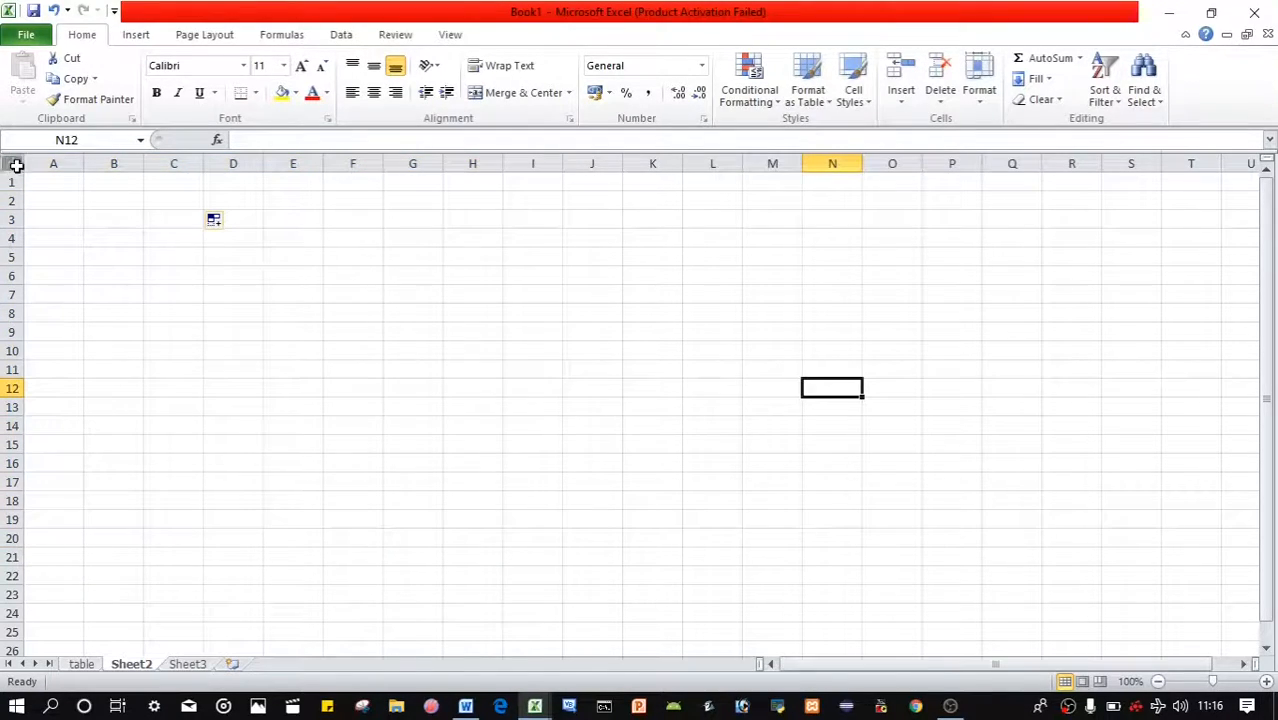
click(67, 206)
click(78, 237)
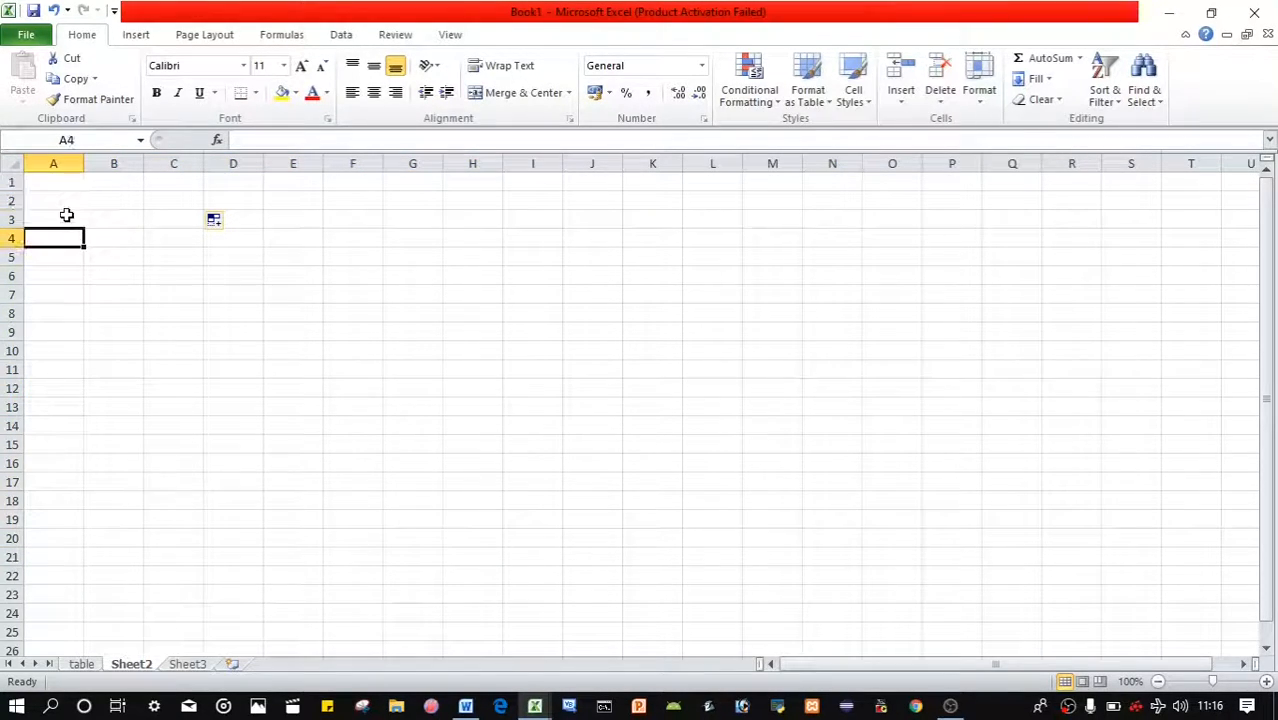
Step: Define the name "data" with Workbook scope for the range A2:K23 on Sheet2
click(64, 204)
drag(64, 204, 662, 603)
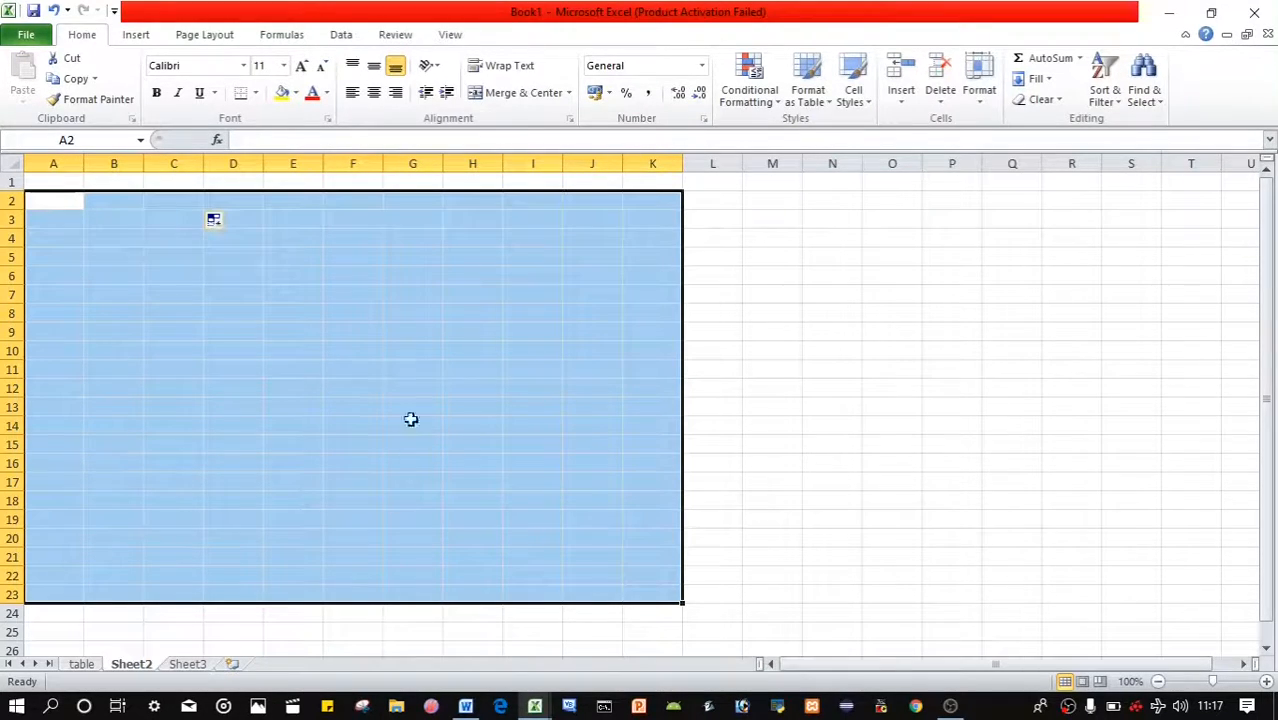
right_click(409, 330)
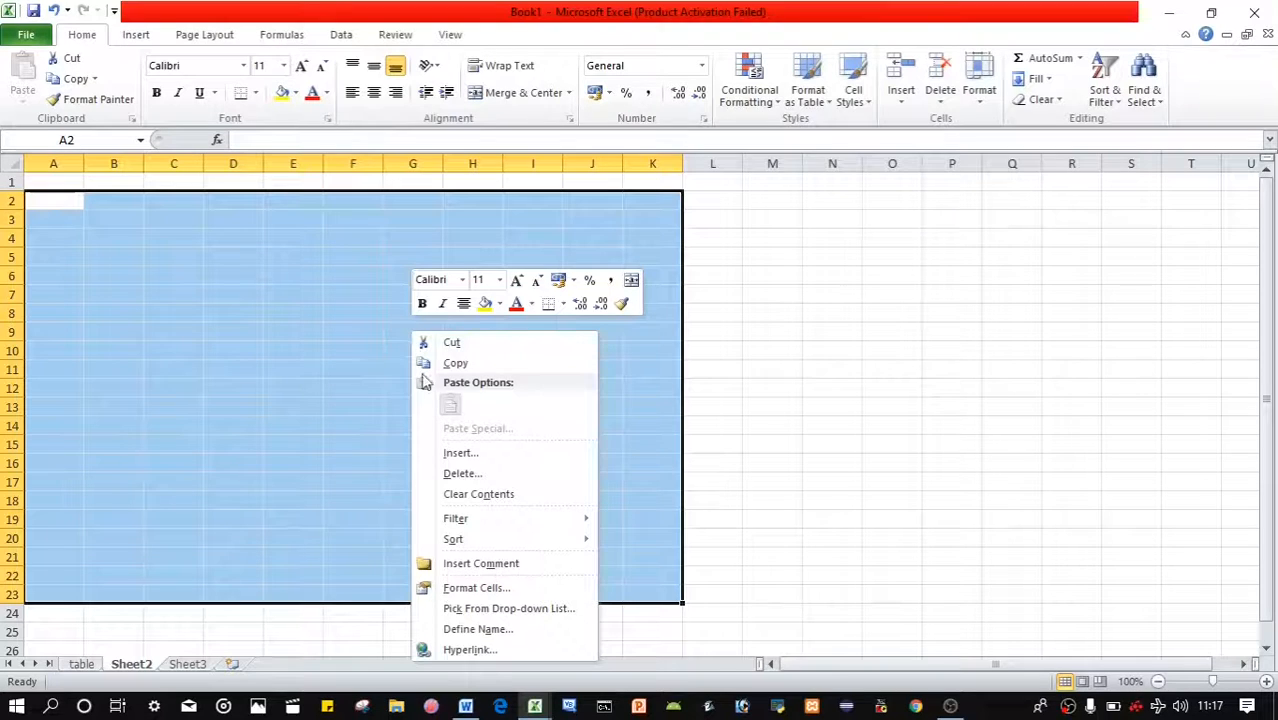
click(478, 629)
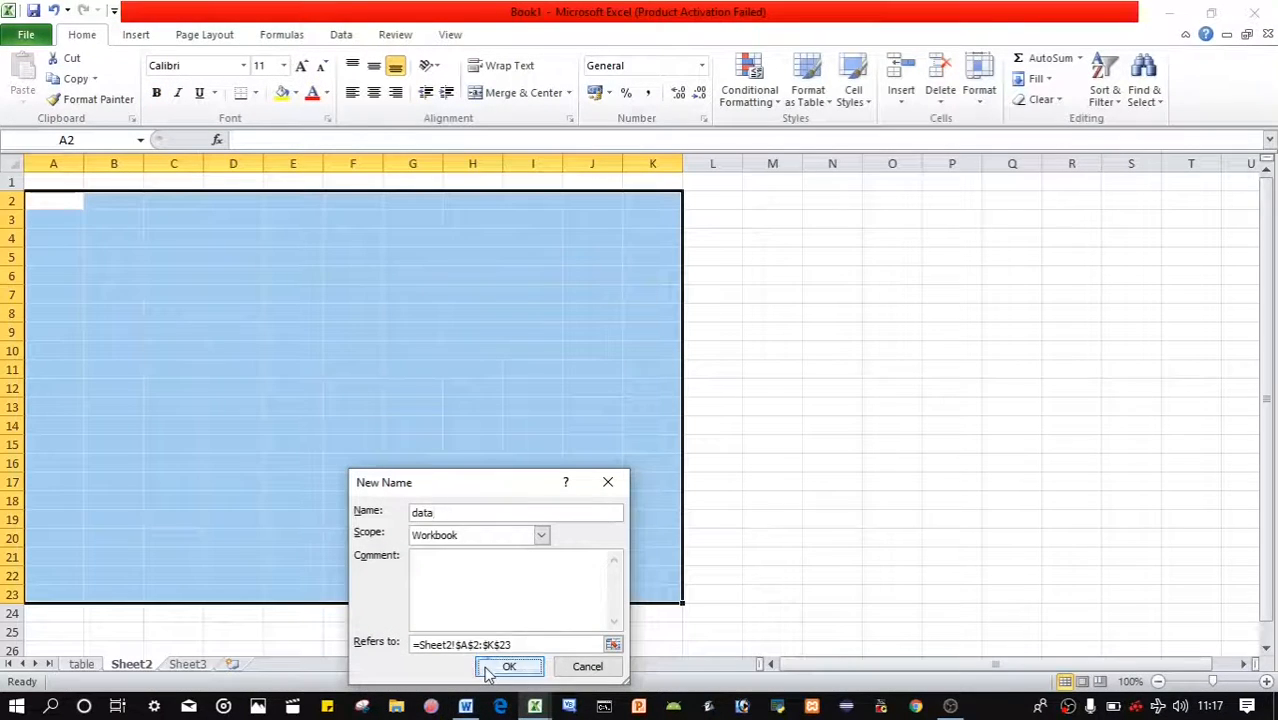
click(507, 667)
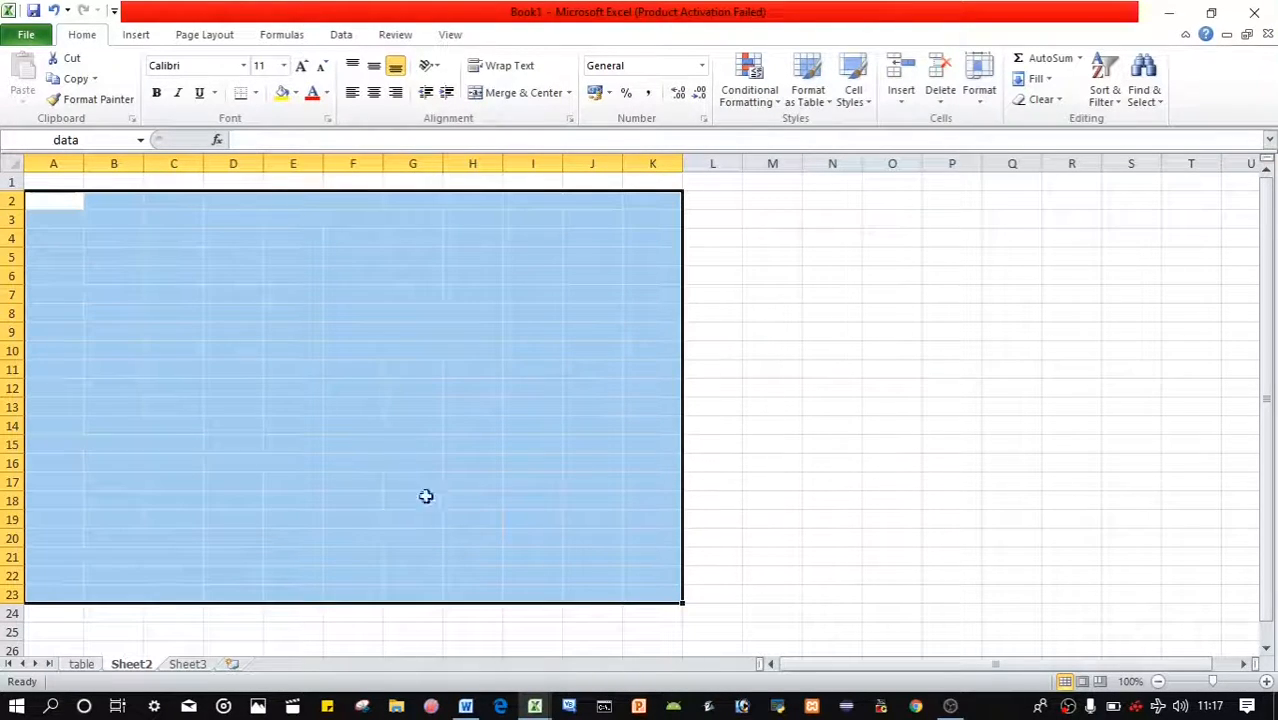
click(827, 514)
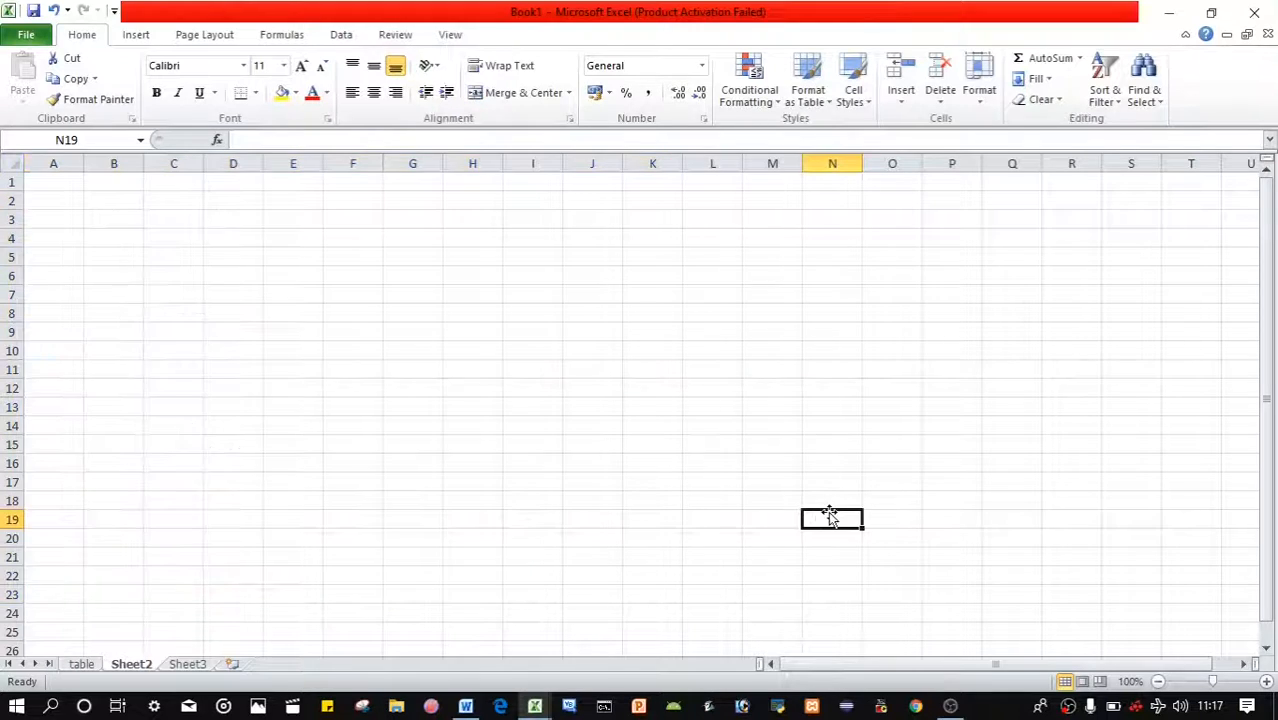
Step: Read the range and formula topics and questions in the Word document and go back to Book1 in Excel
mouse_move(467, 710)
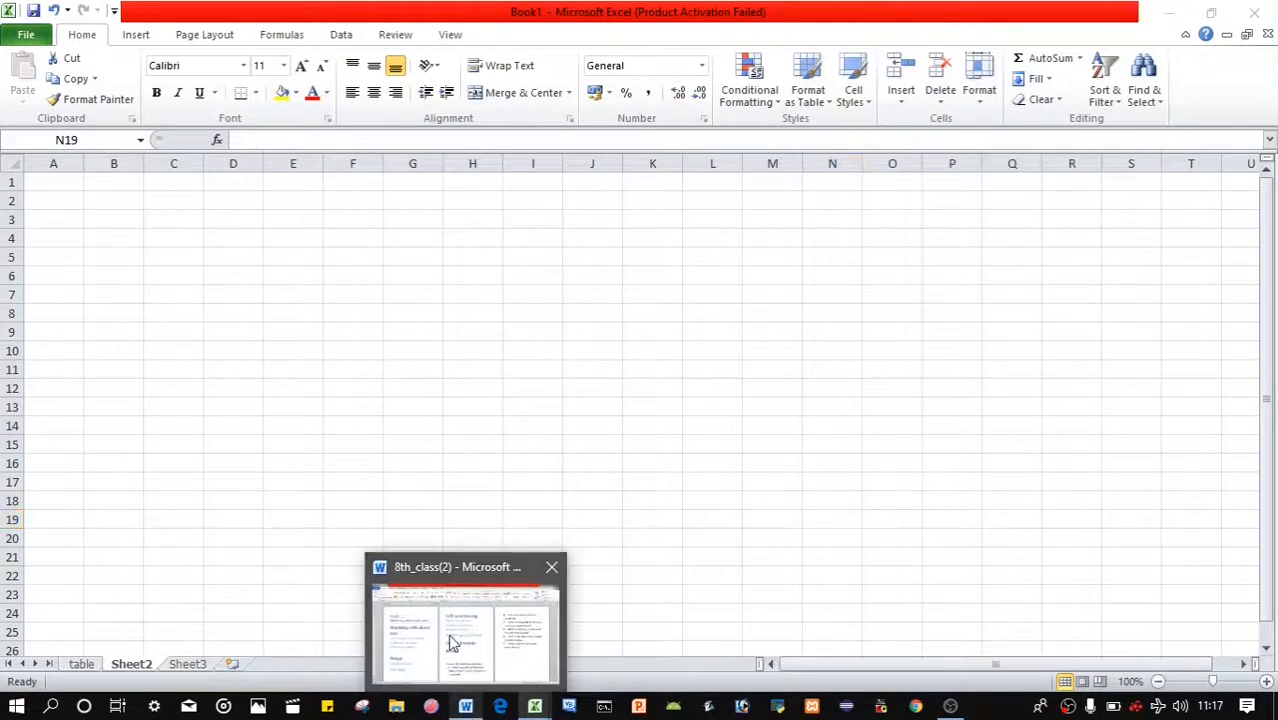
click(452, 600)
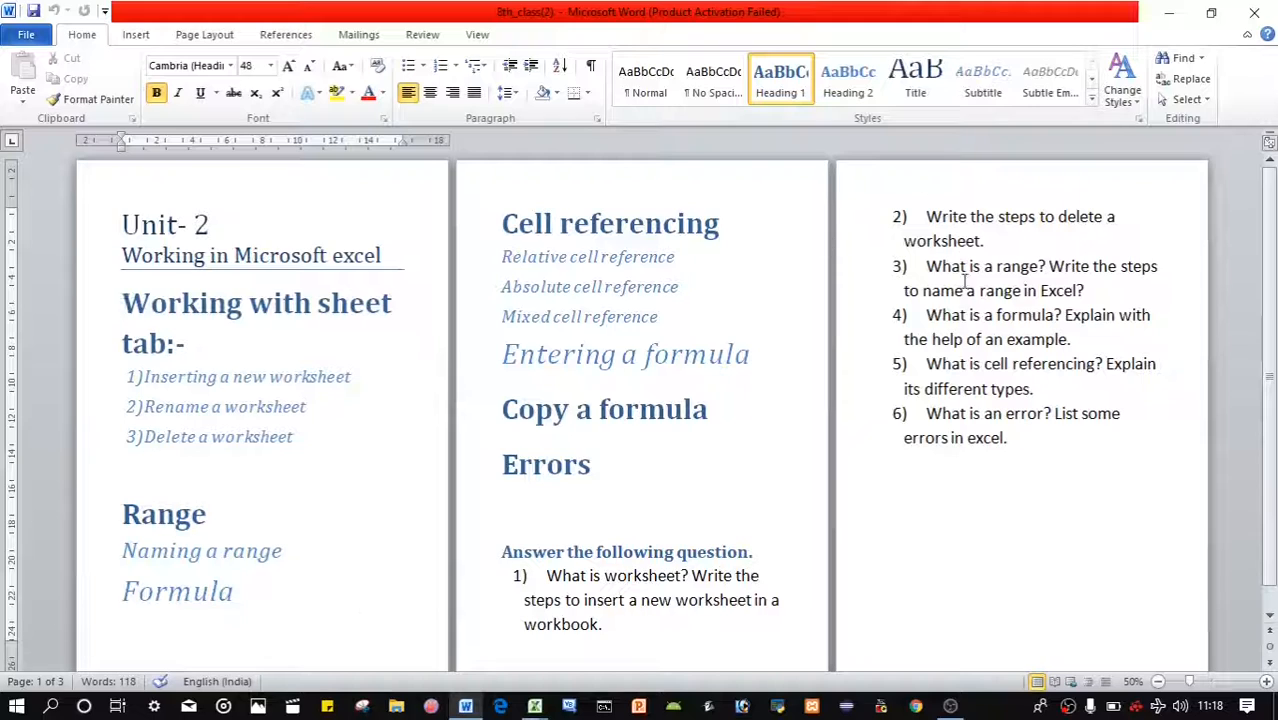
mouse_move(547, 711)
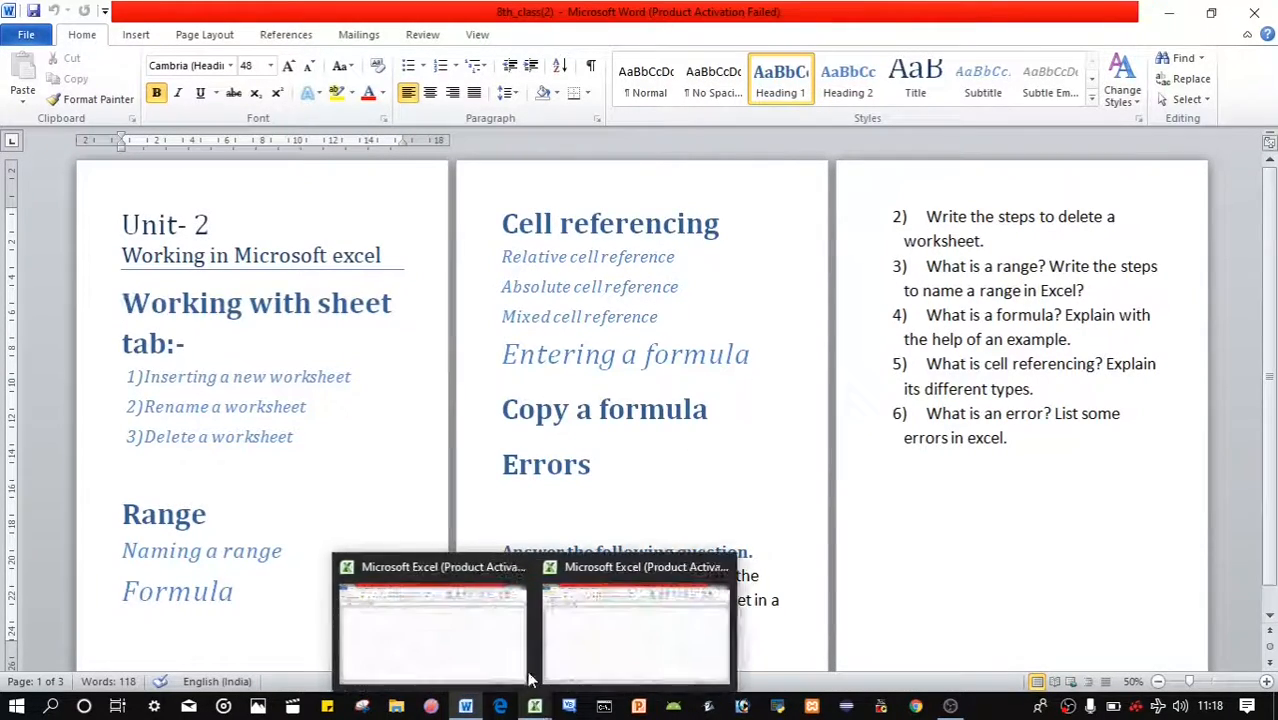
click(497, 653)
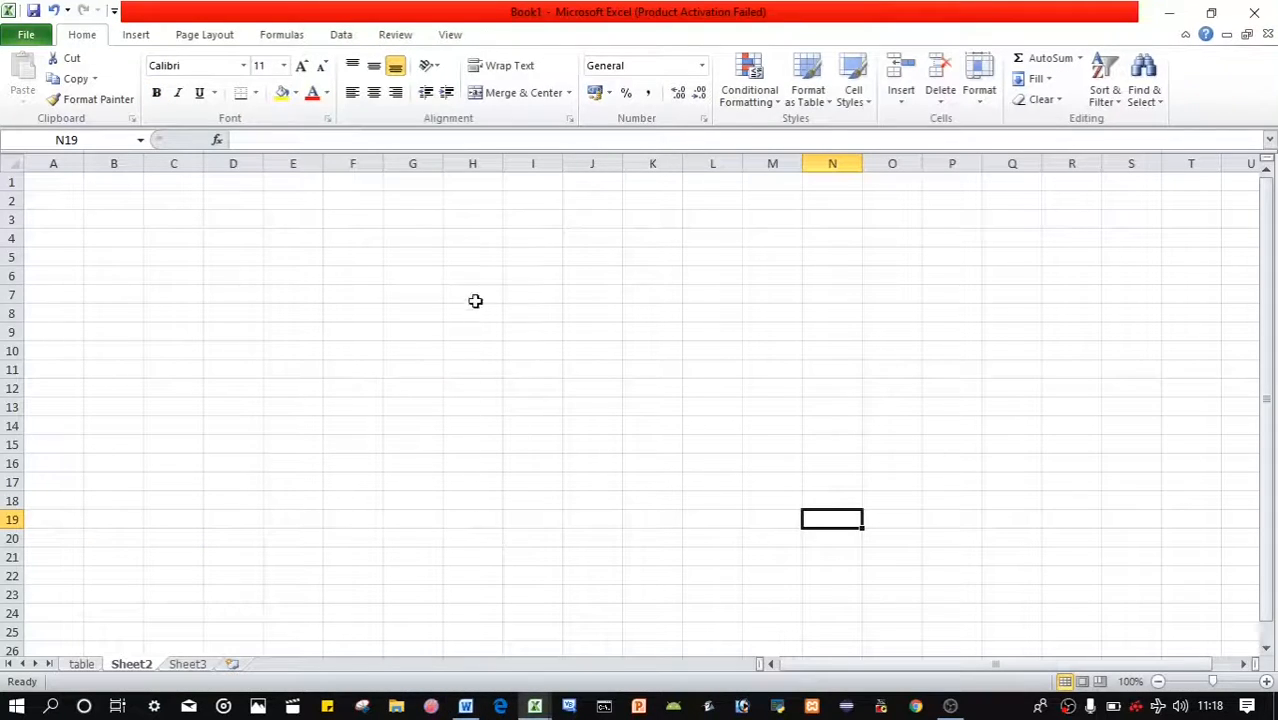
Step: Enter the numbers 56, 57, 5859, 54 and 34 in cells A2 to A6 of Sheet2
click(430, 311)
click(258, 293)
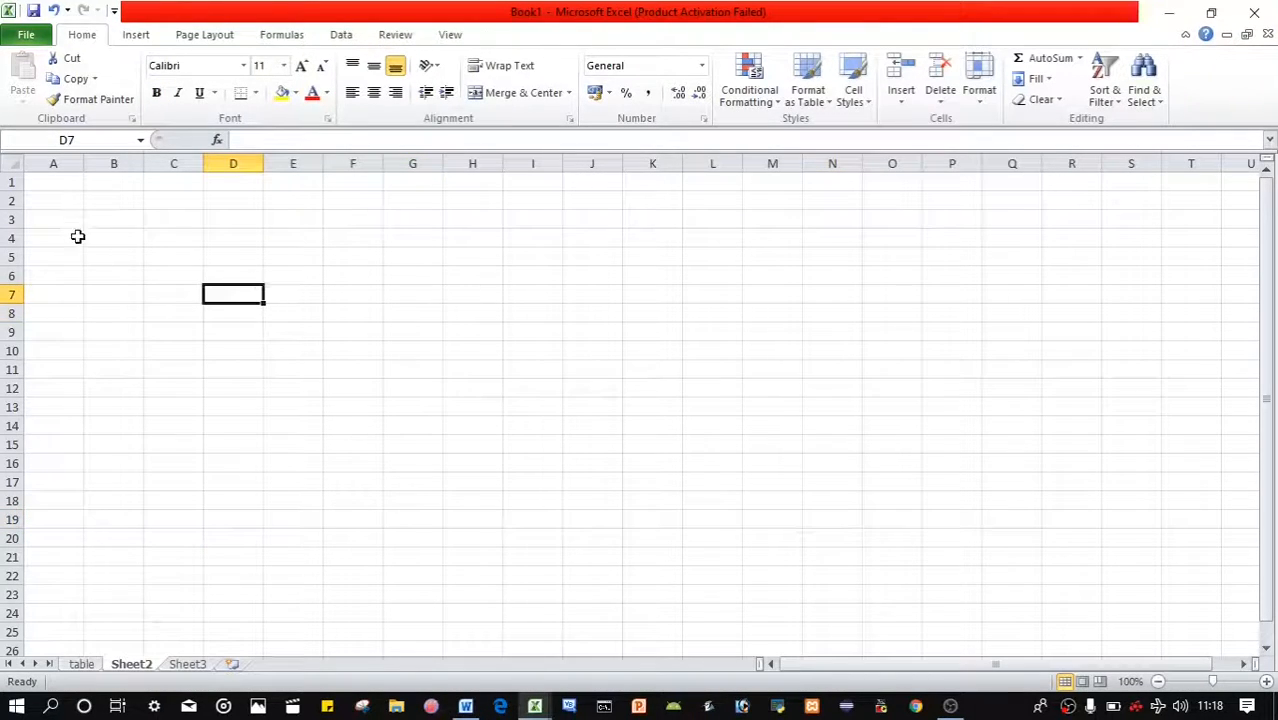
click(76, 205)
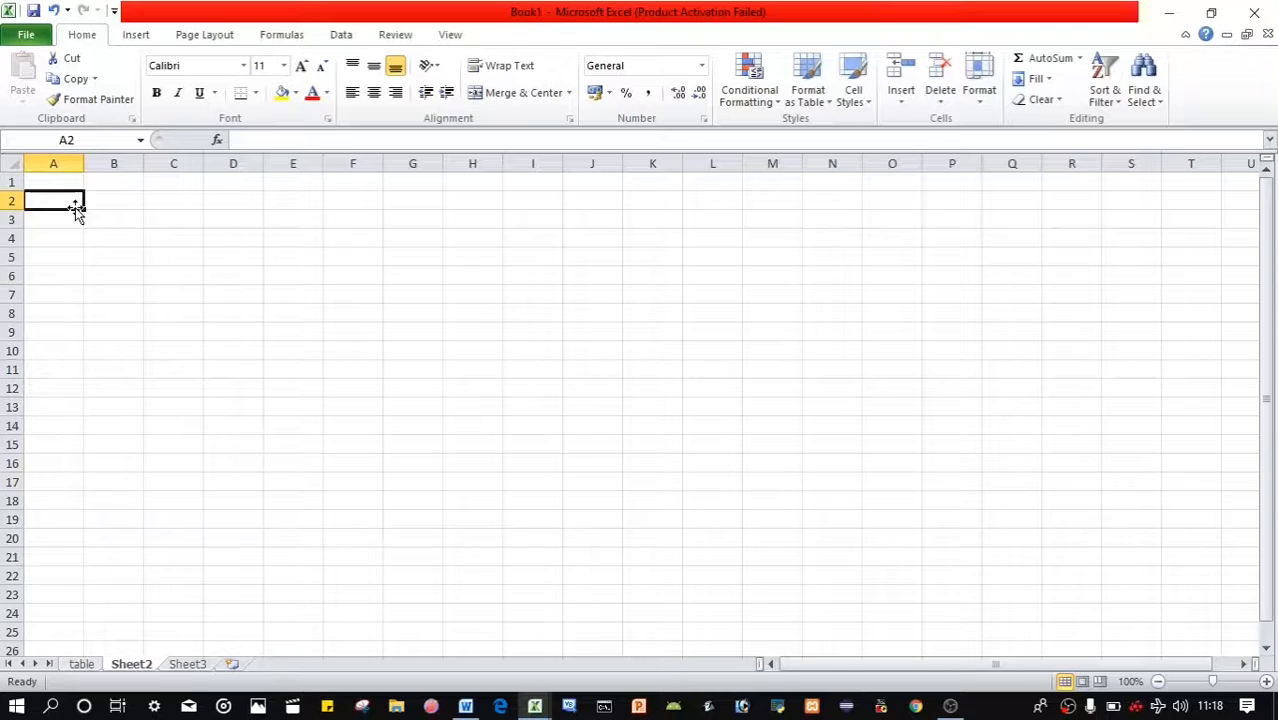
text(56)
key(Return)
text(57)
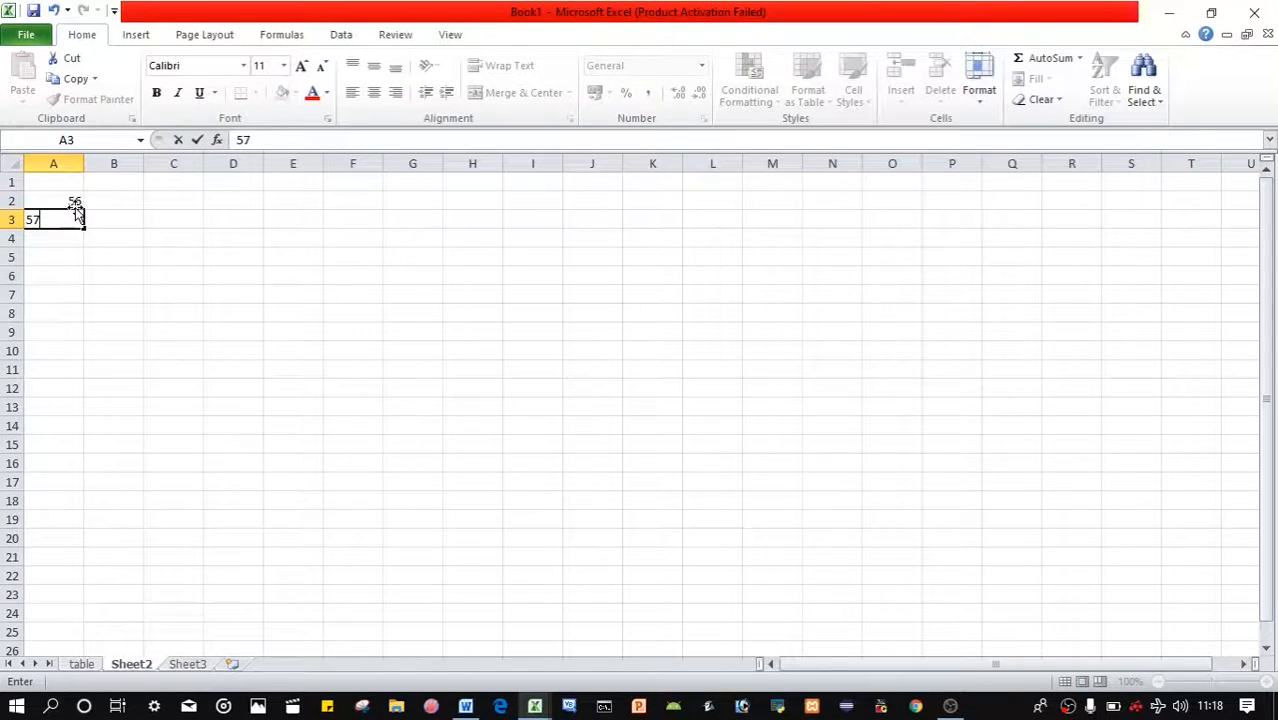
key(Return)
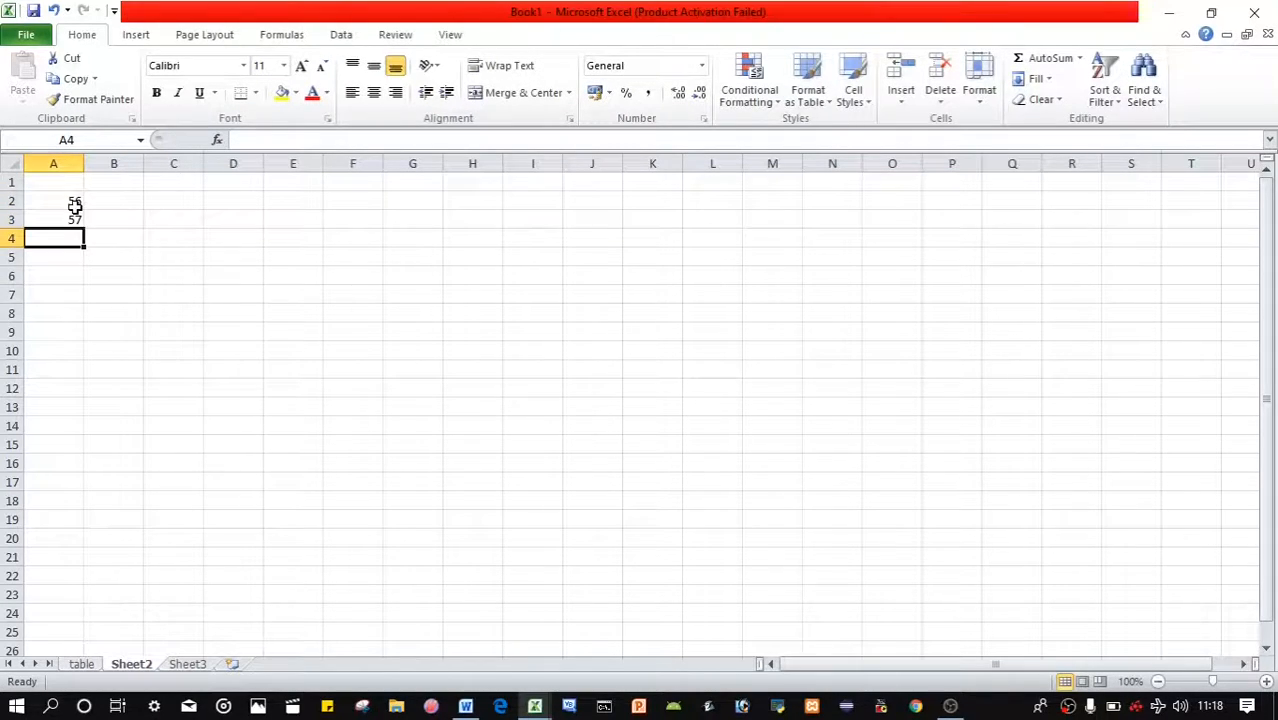
text(5859)
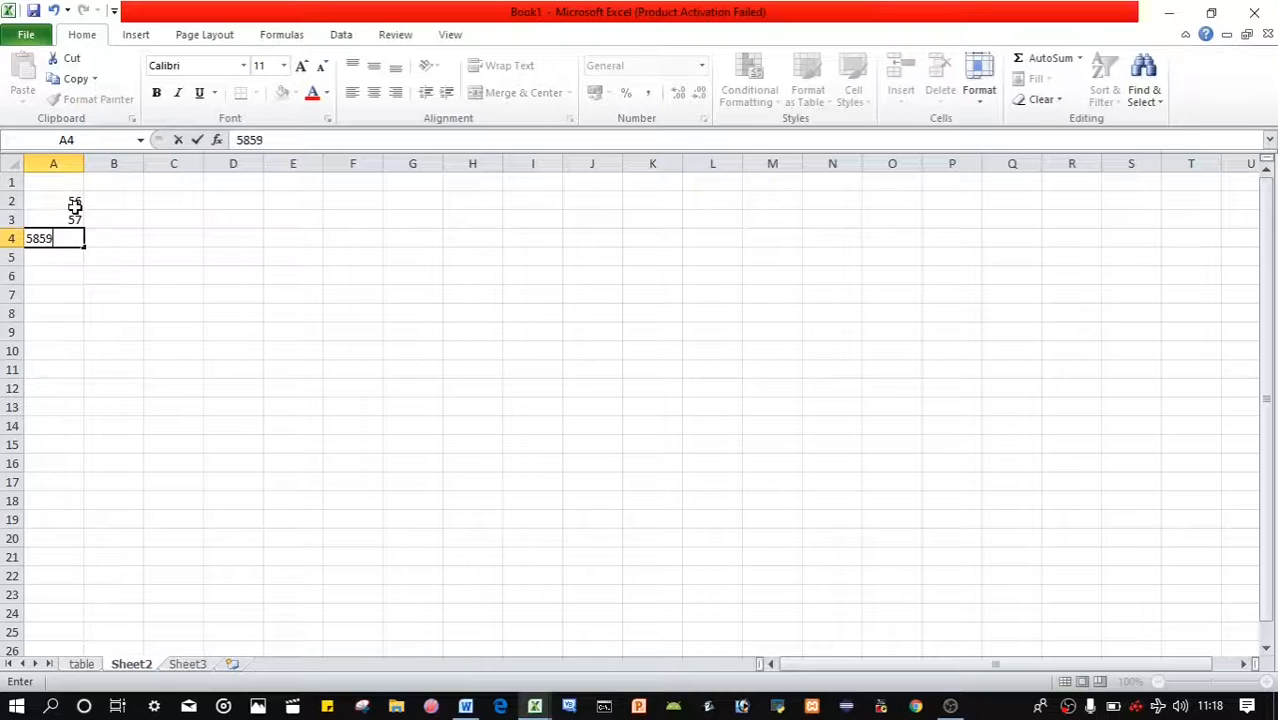
key(Return)
text(5)
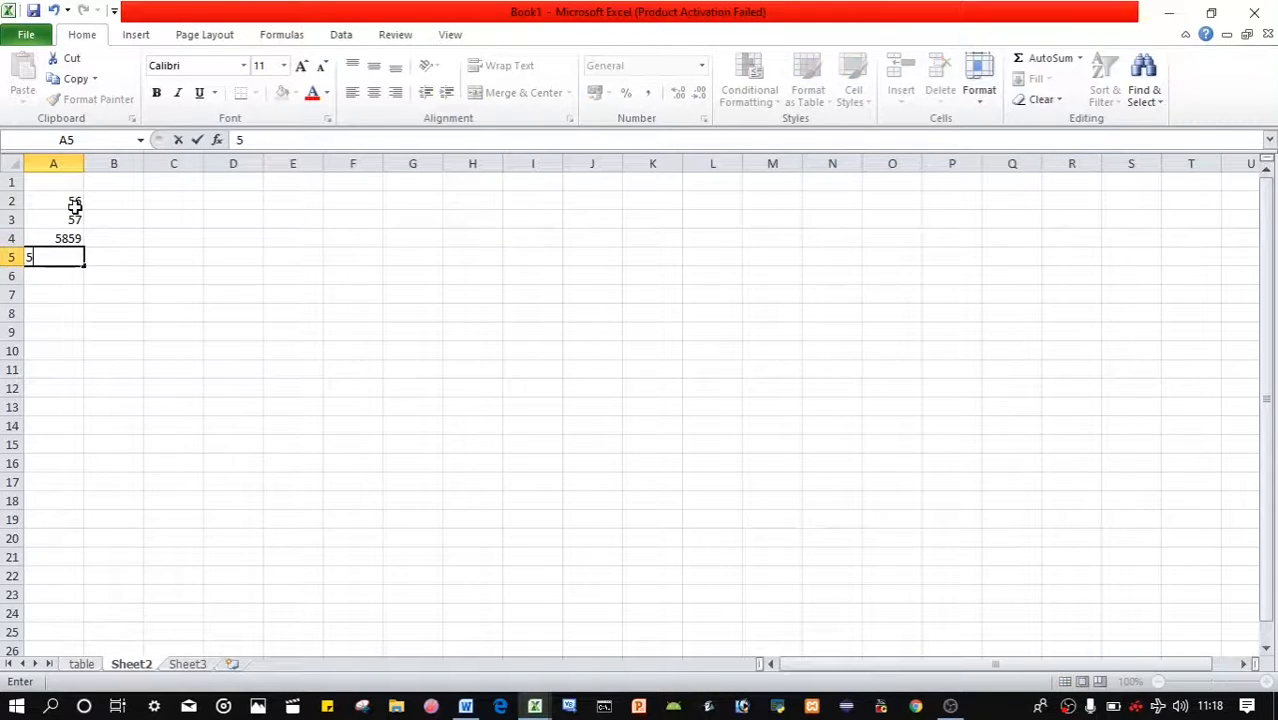
text(4)
key(Return)
text(34)
key(Return)
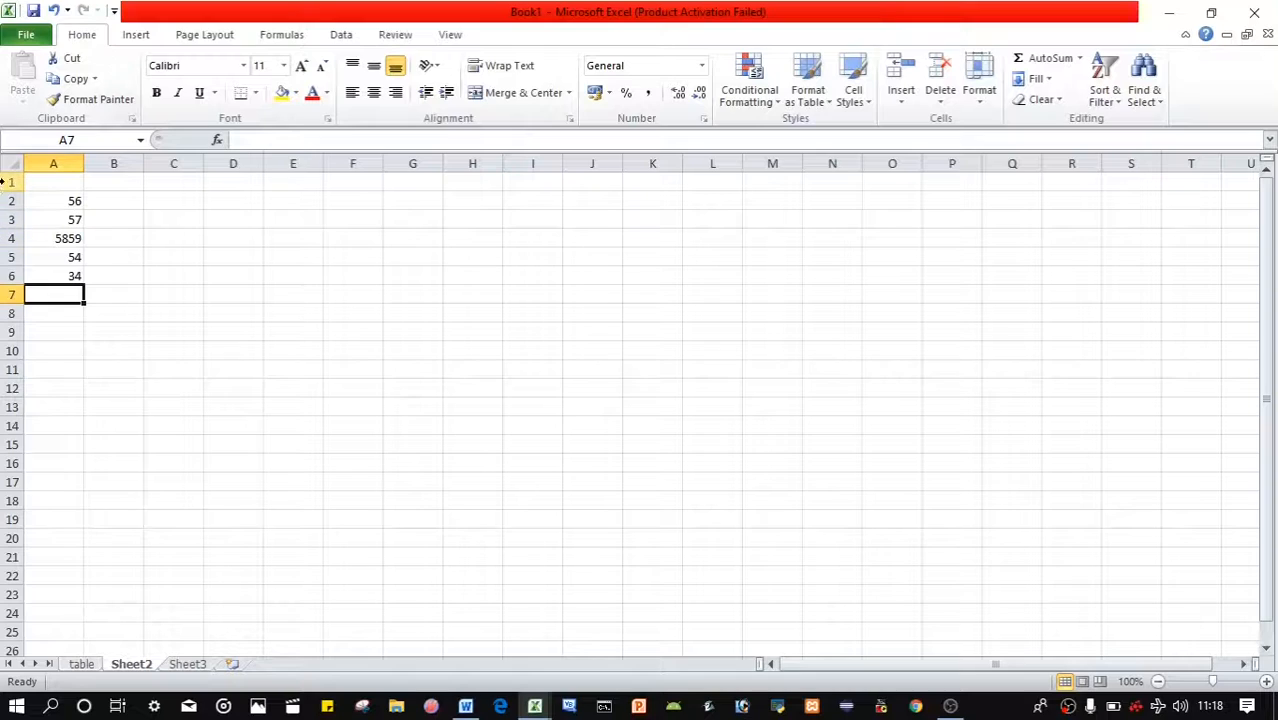
click(114, 254)
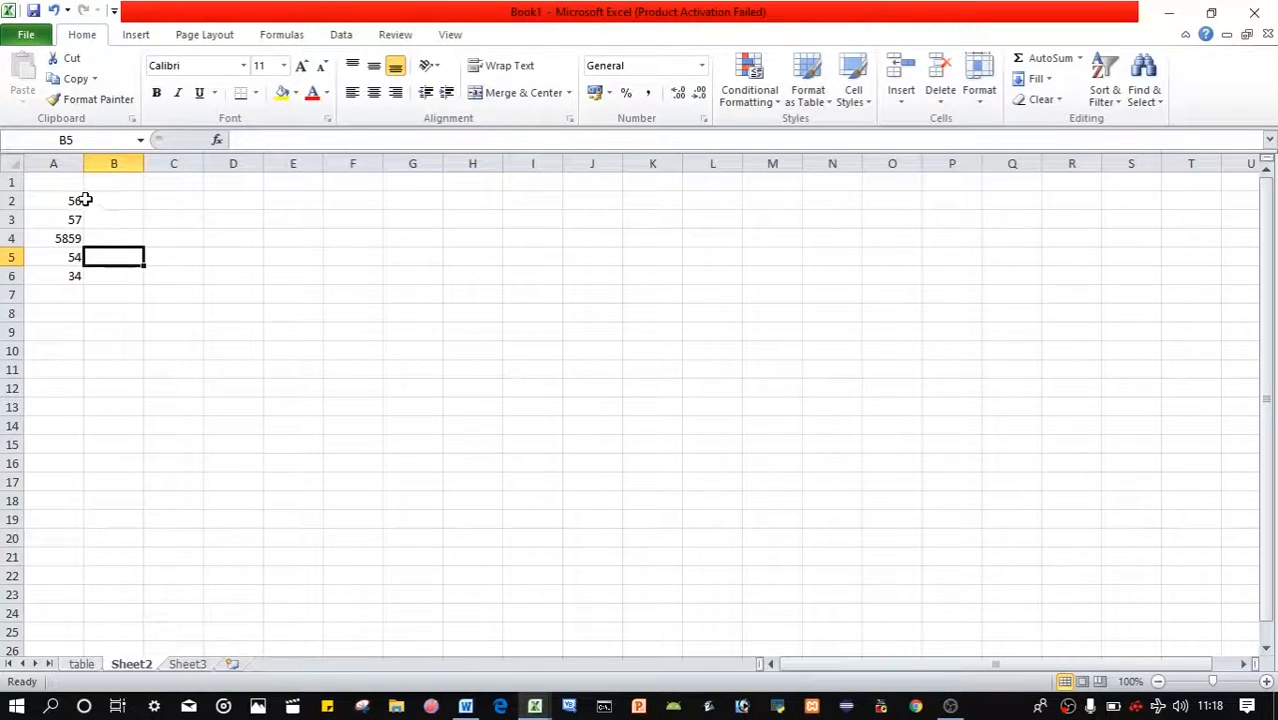
click(40, 290)
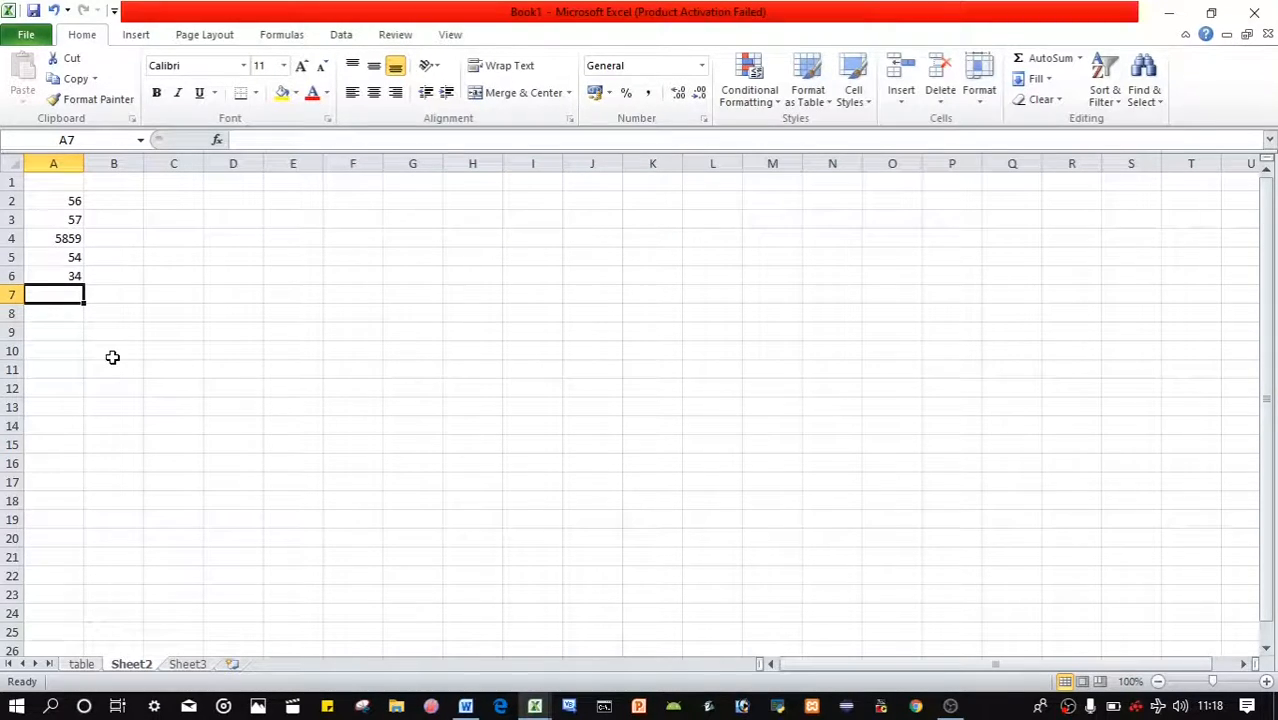
text(=)
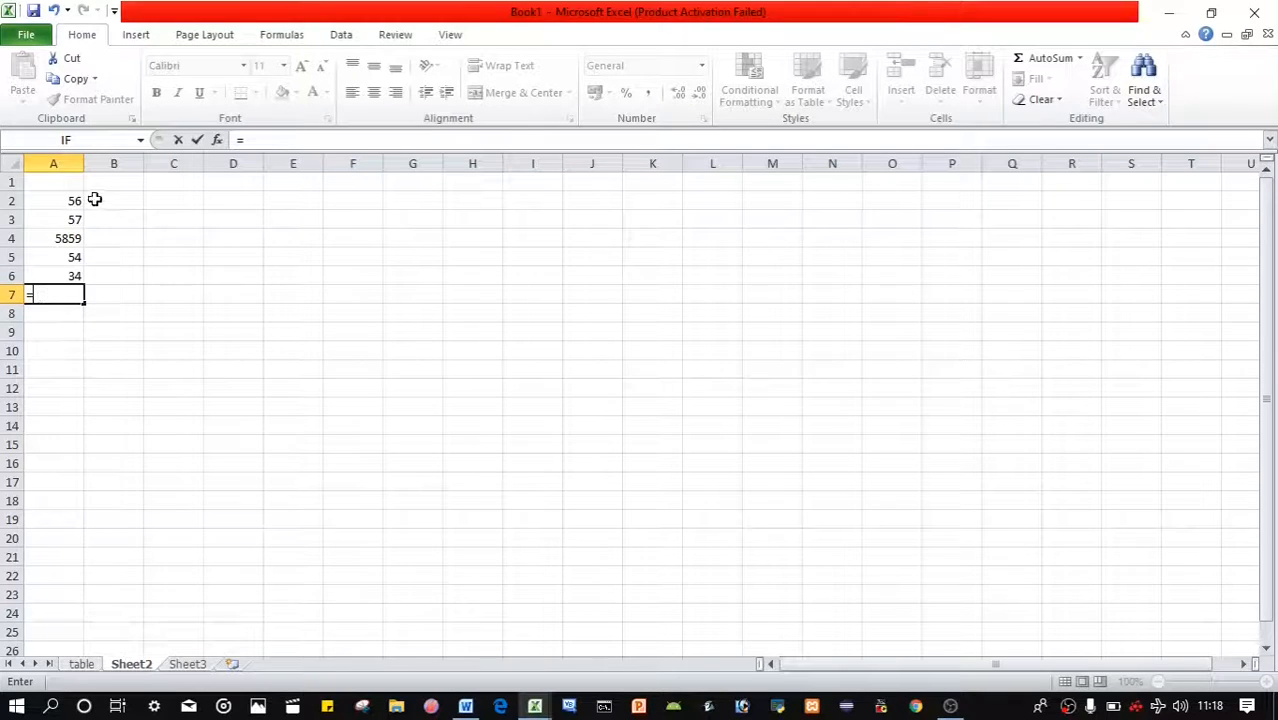
drag(80, 199, 93, 275)
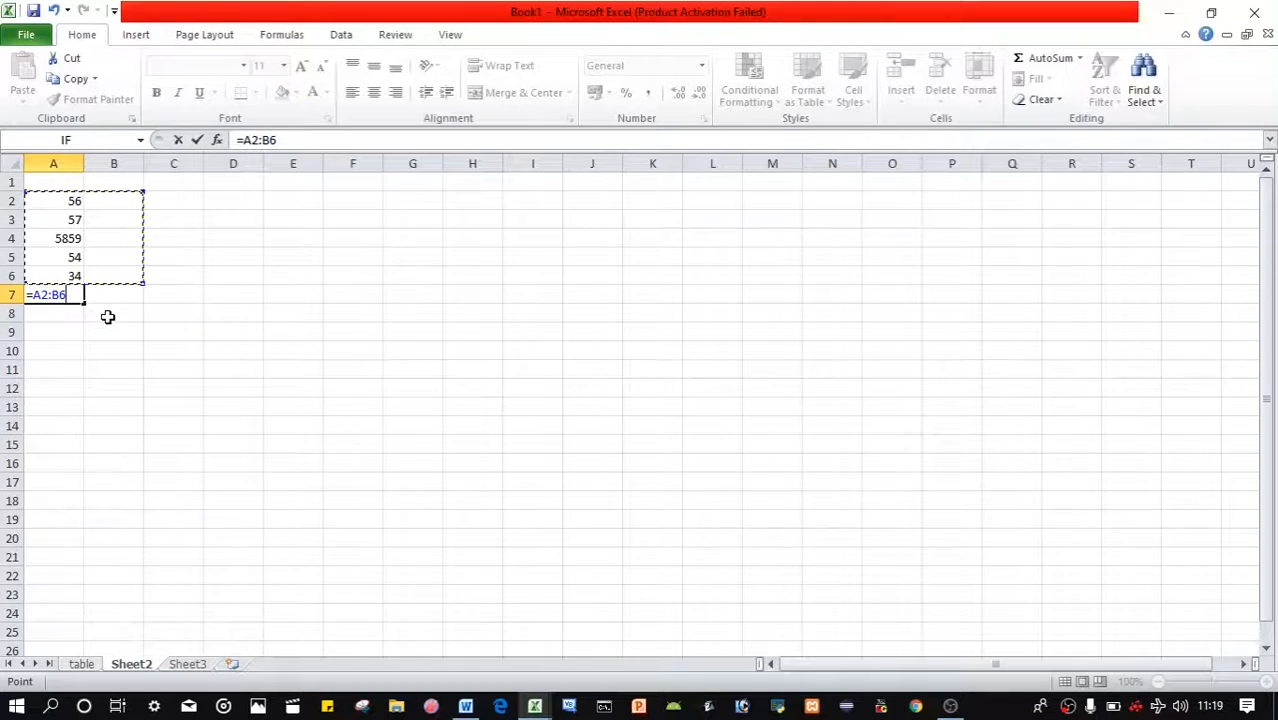
click(108, 314)
key(F2)
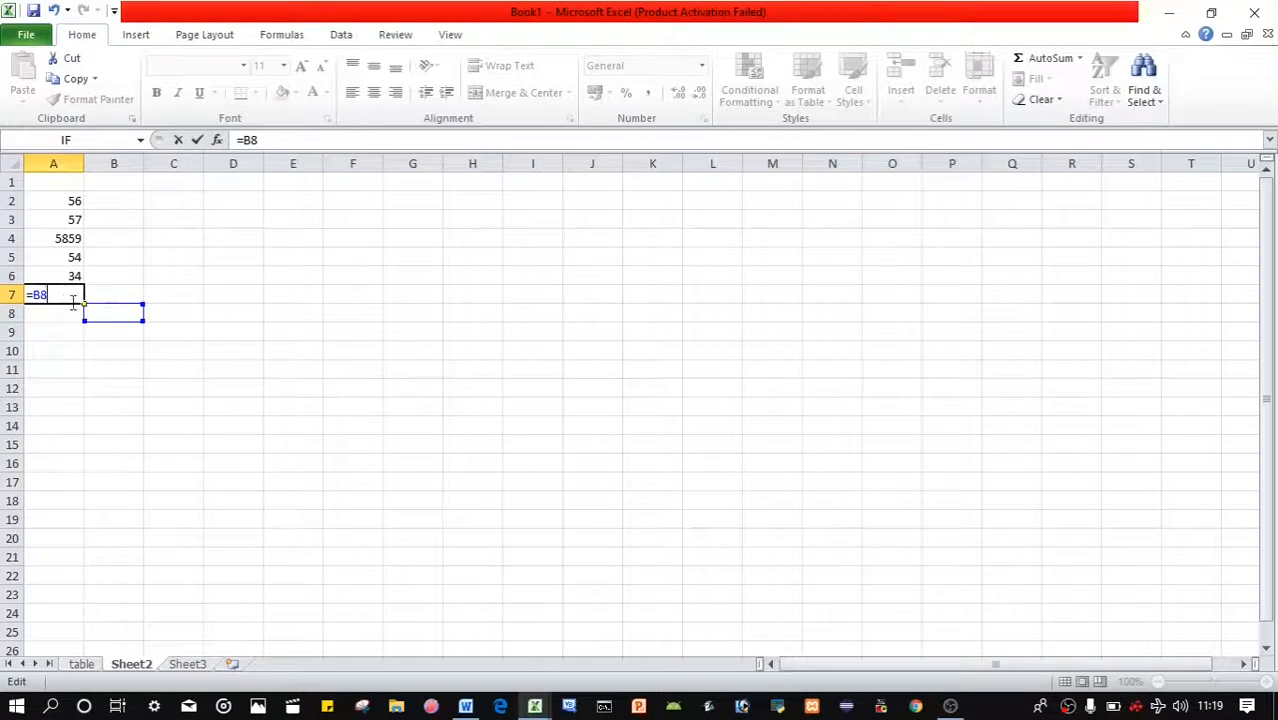
key(BackSpace)
key(BackSpace)
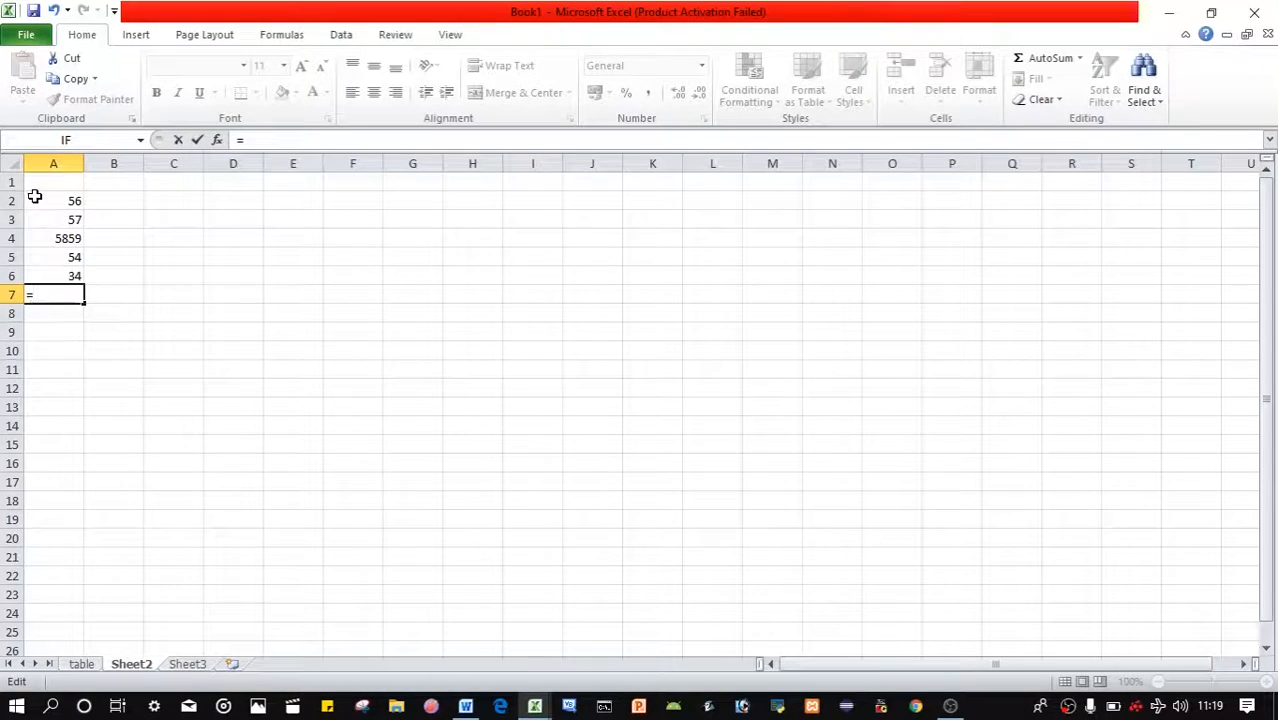
drag(35, 197, 64, 270)
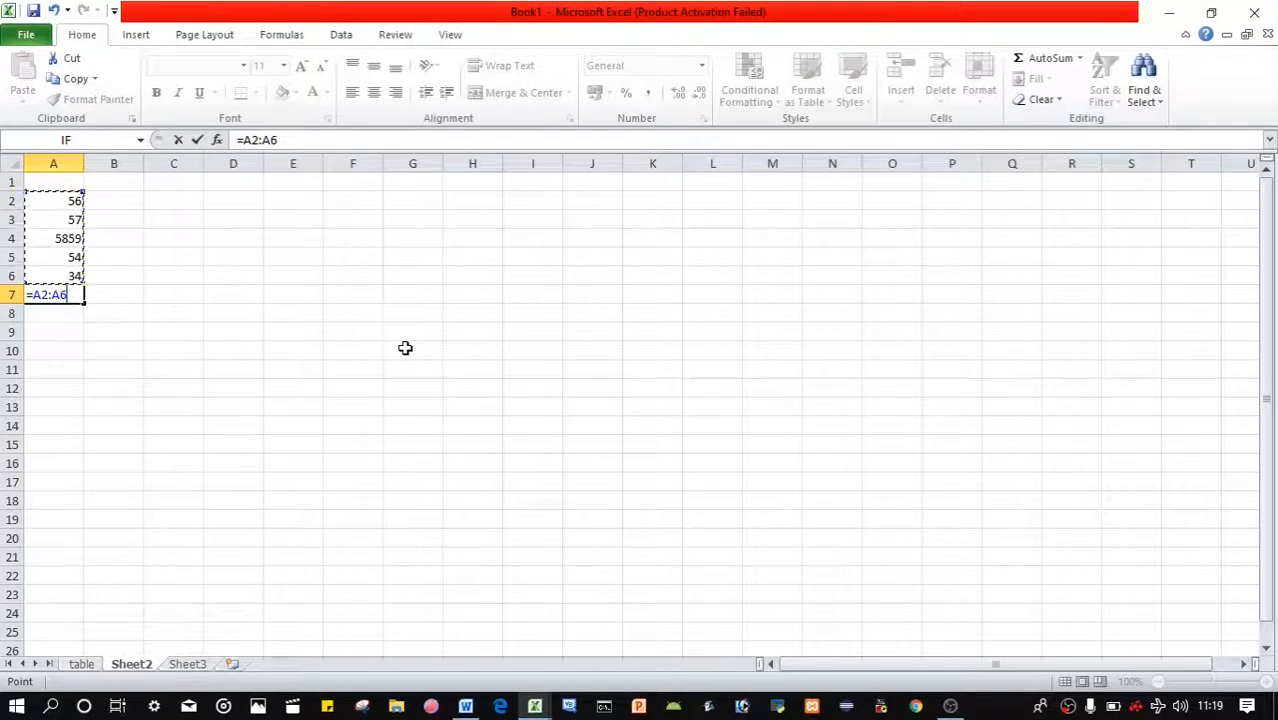
key(BackSpace)
key(BackSpace)
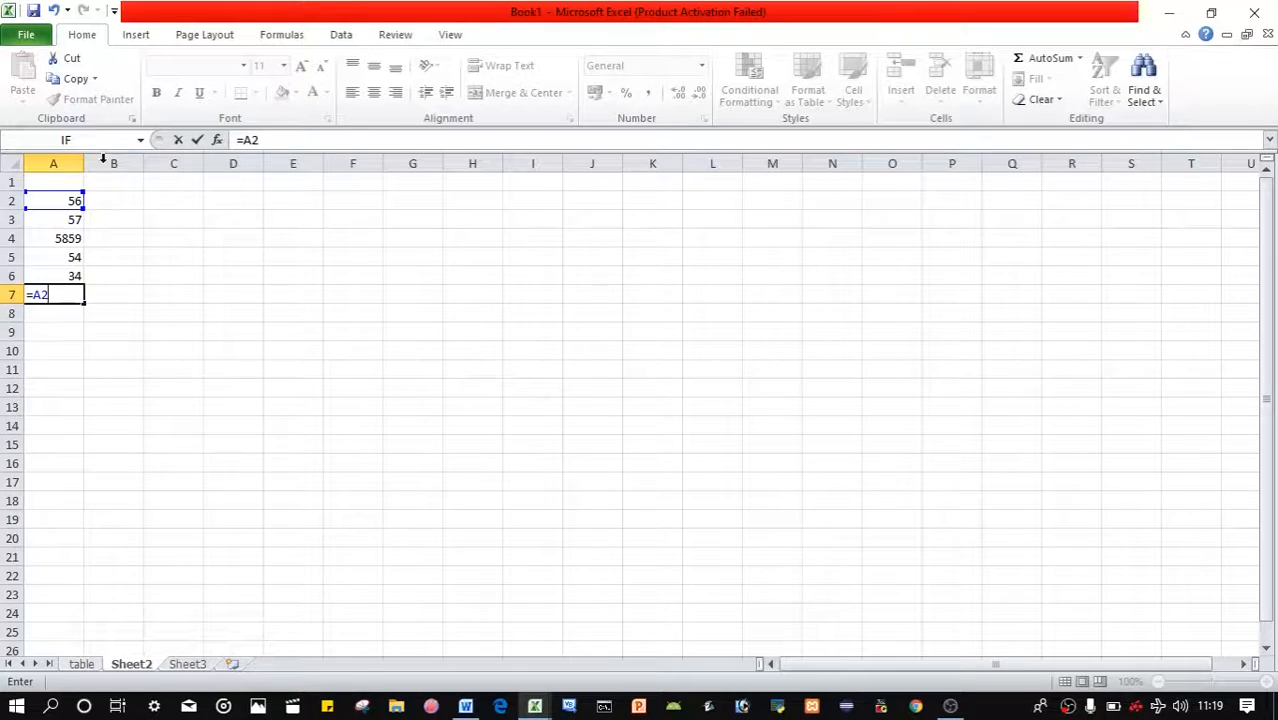
click(73, 205)
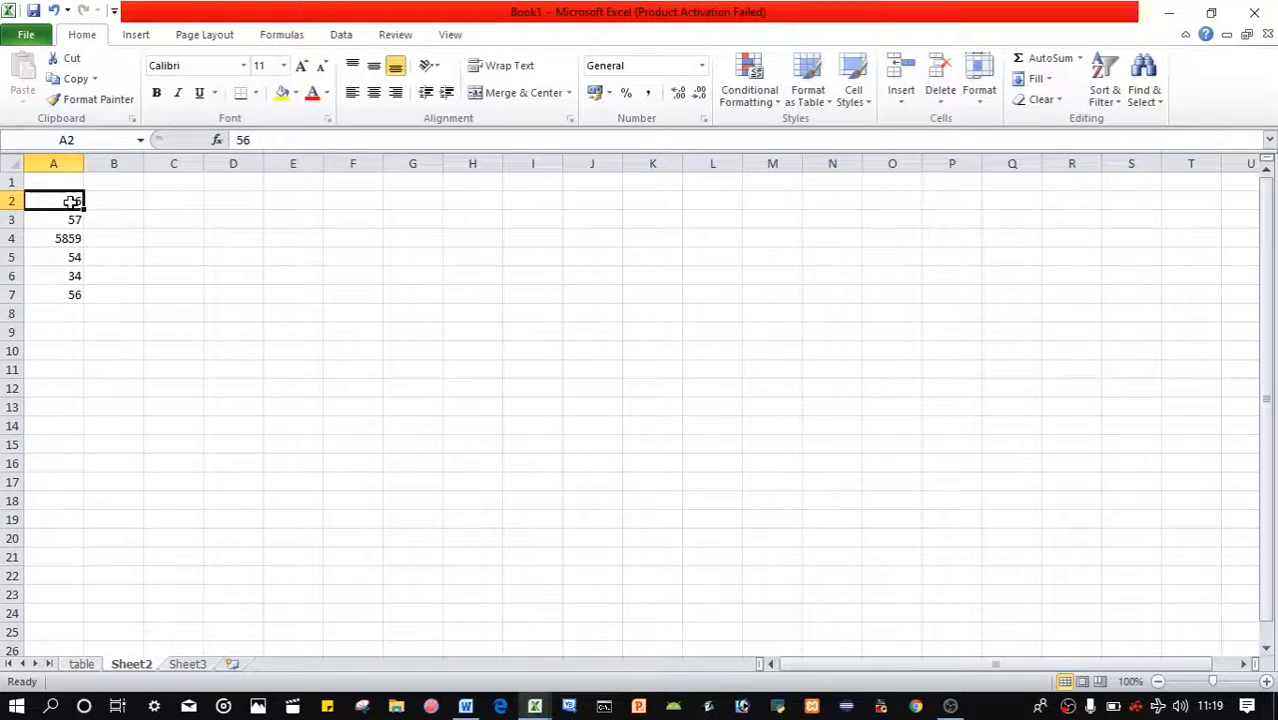
click(68, 297)
key(BackSpace)
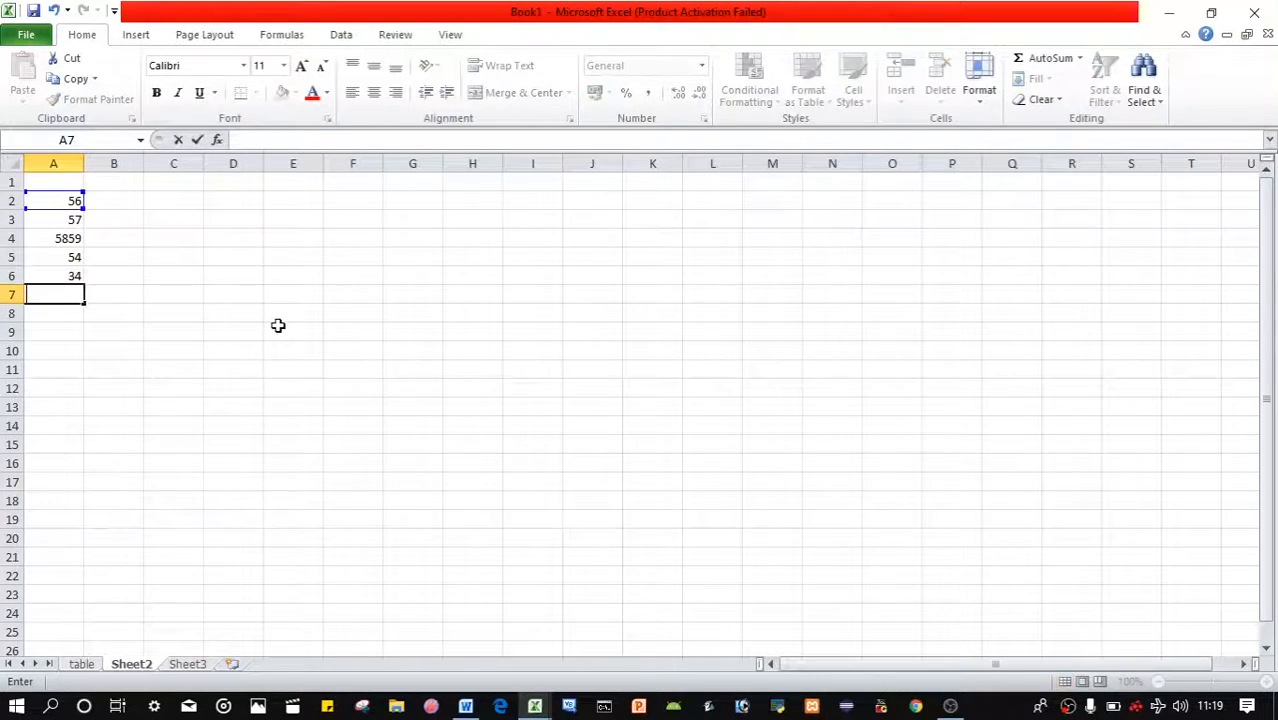
Step: Enter the formula =A2+A3+A4+A5+A6 in cell A7 to add up the five numbers above it
text(=)
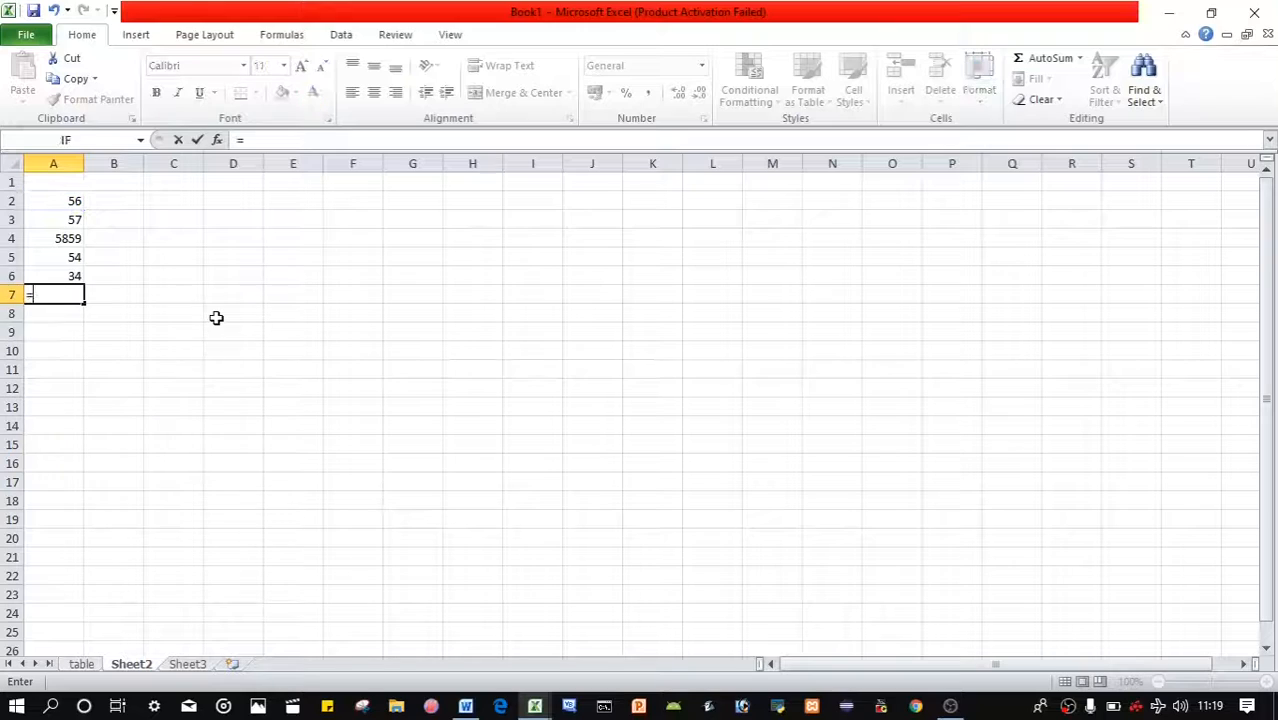
click(80, 200)
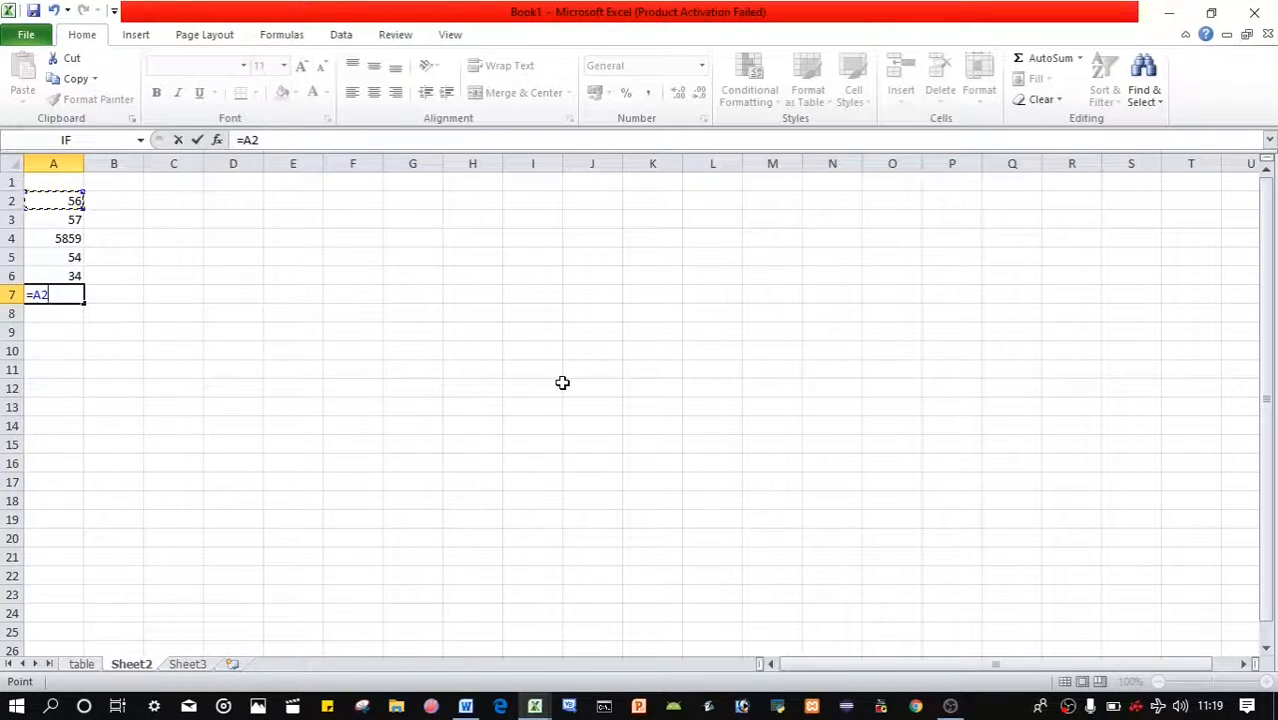
text(+)
click(72, 220)
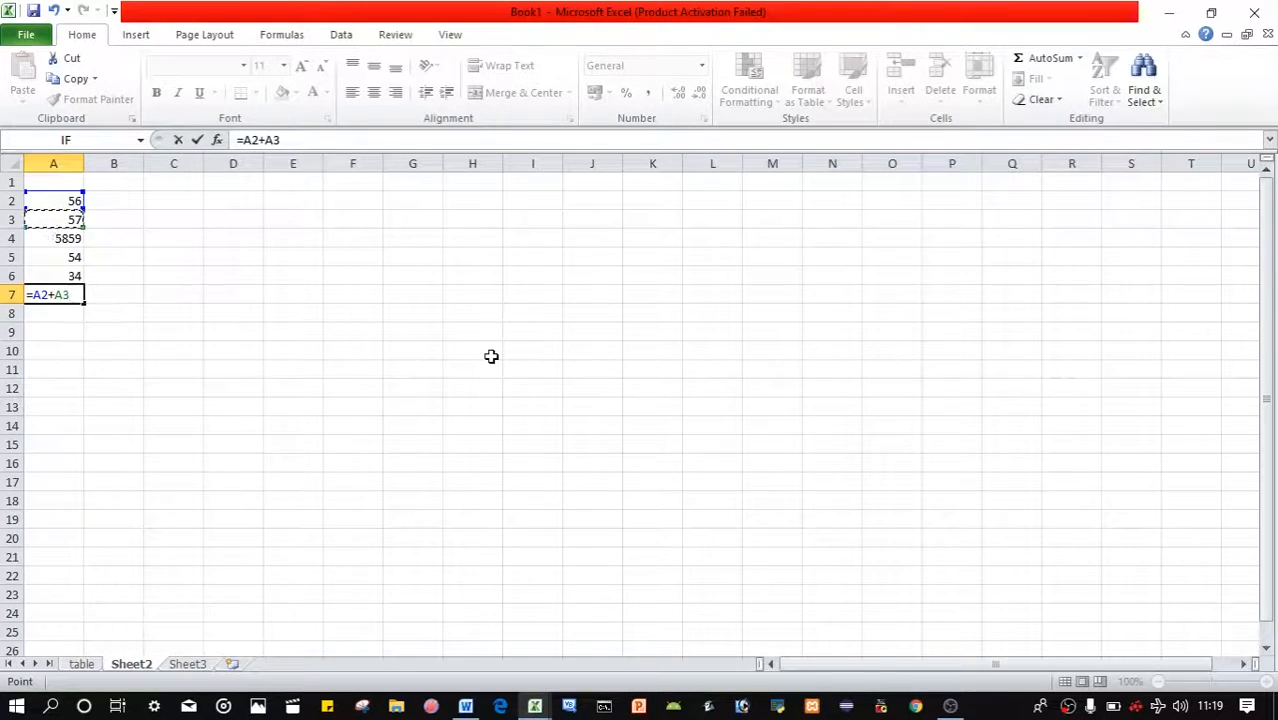
text(+)
click(73, 239)
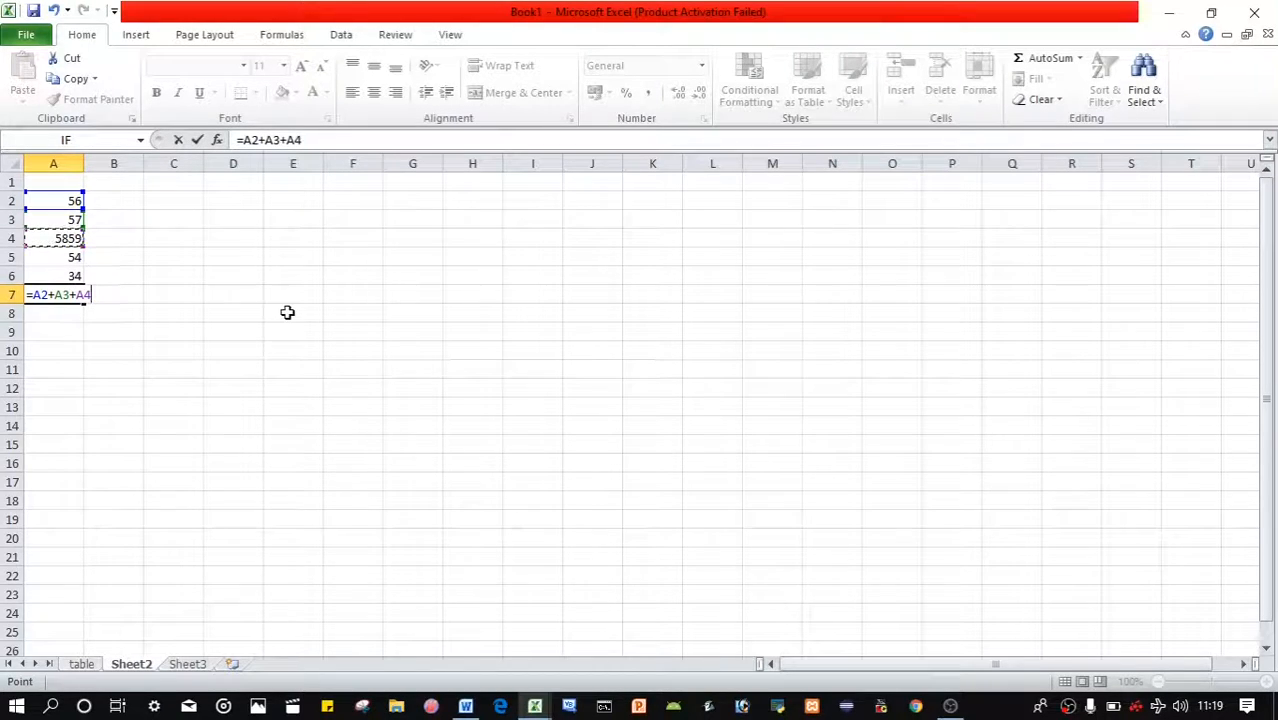
text(+)
click(67, 258)
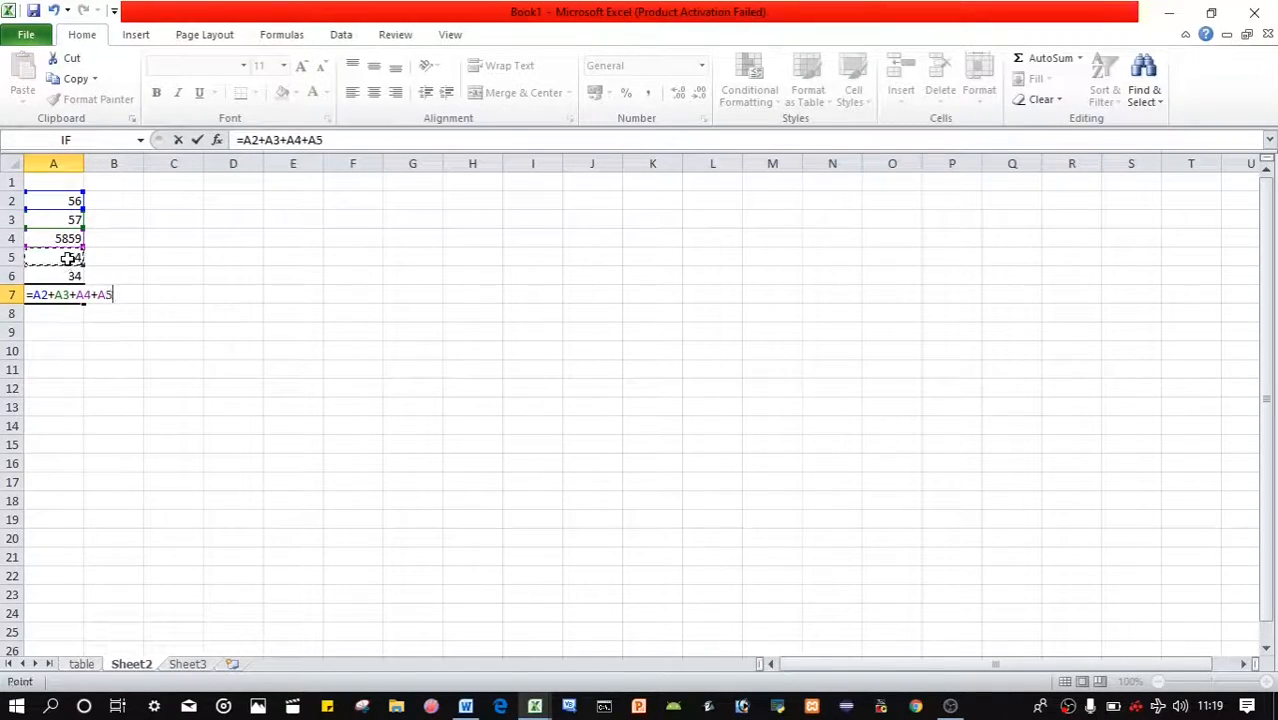
text(+)
click(75, 275)
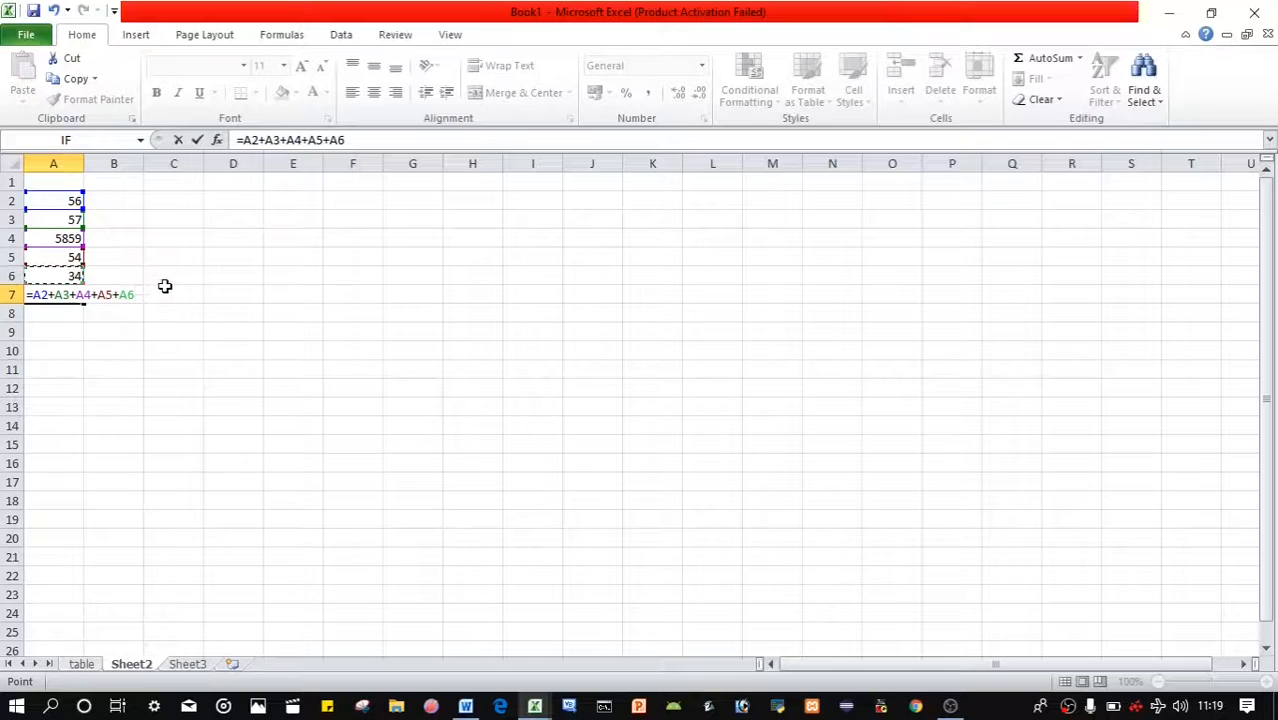
key(Return)
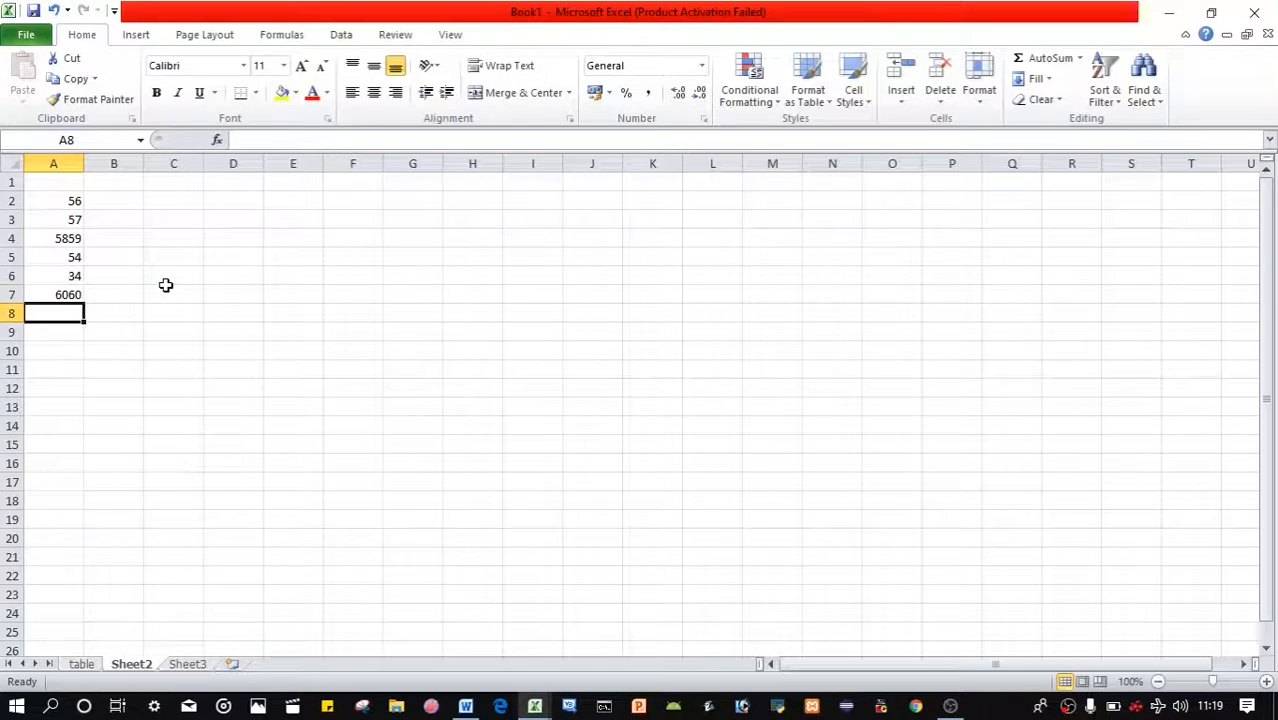
Step: Examine the addition formula stored in cell A7, highlighting its full text
click(66, 292)
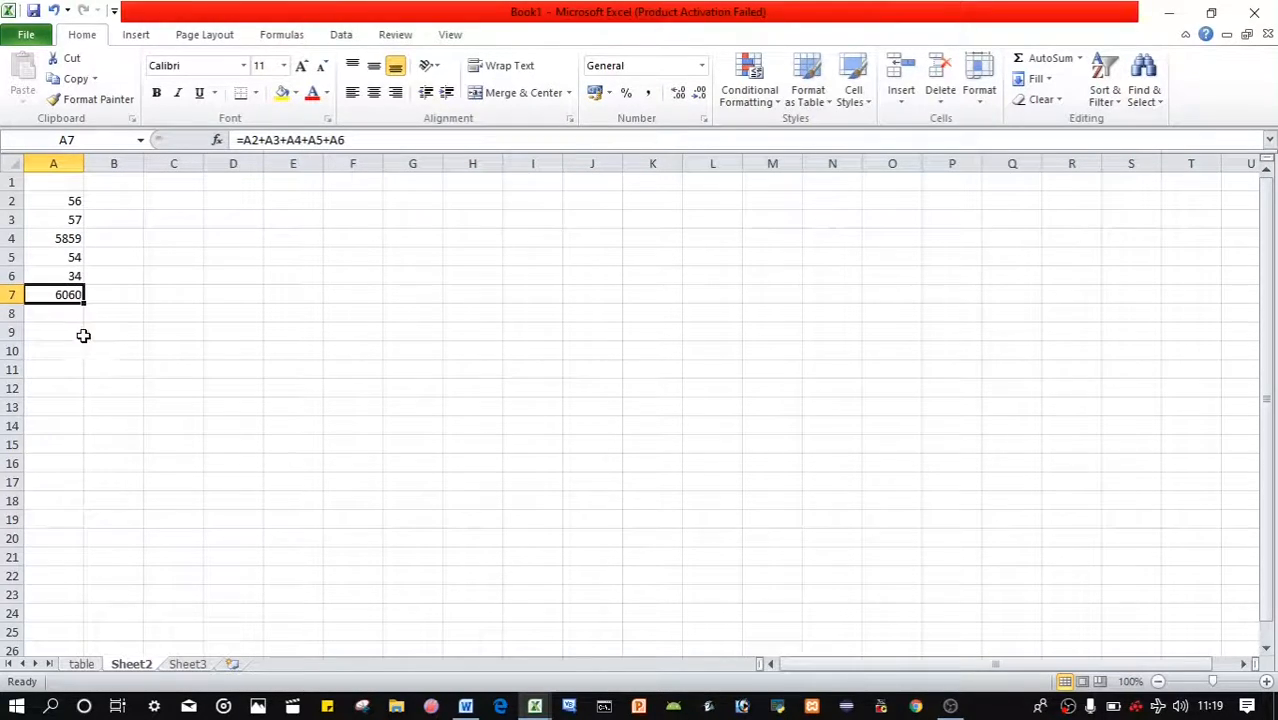
click(118, 336)
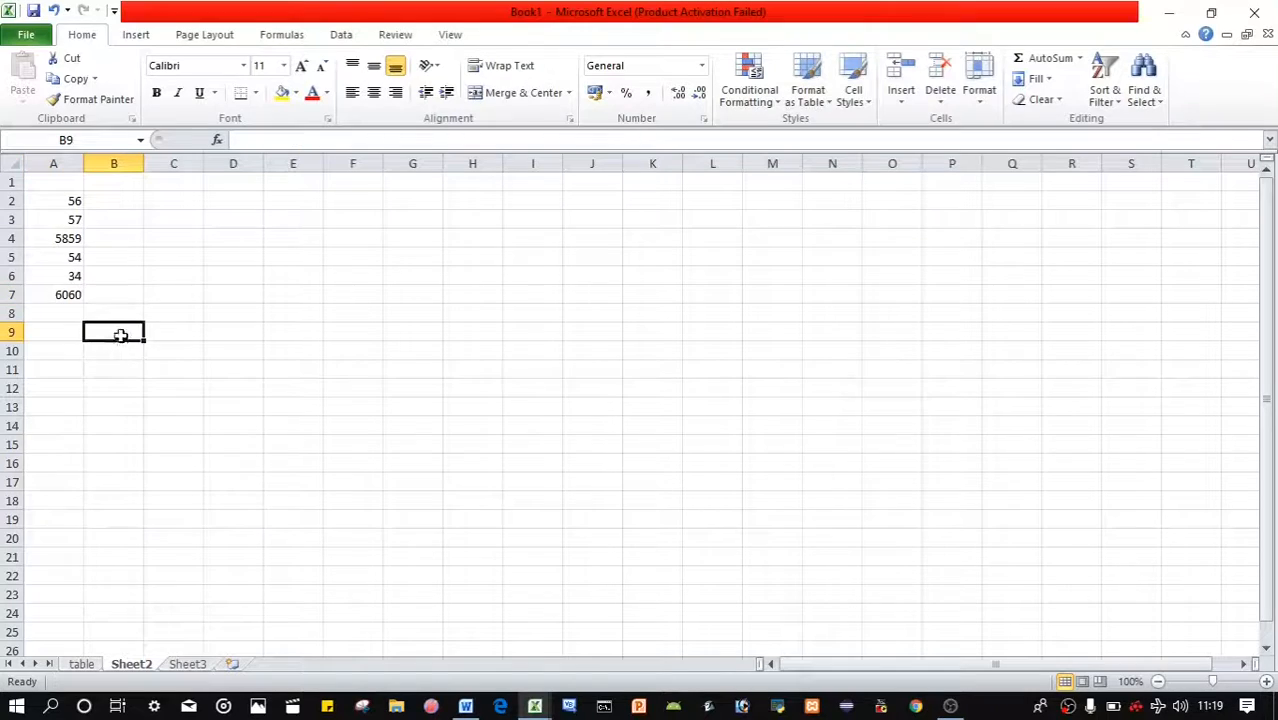
click(60, 294)
drag(238, 140, 345, 141)
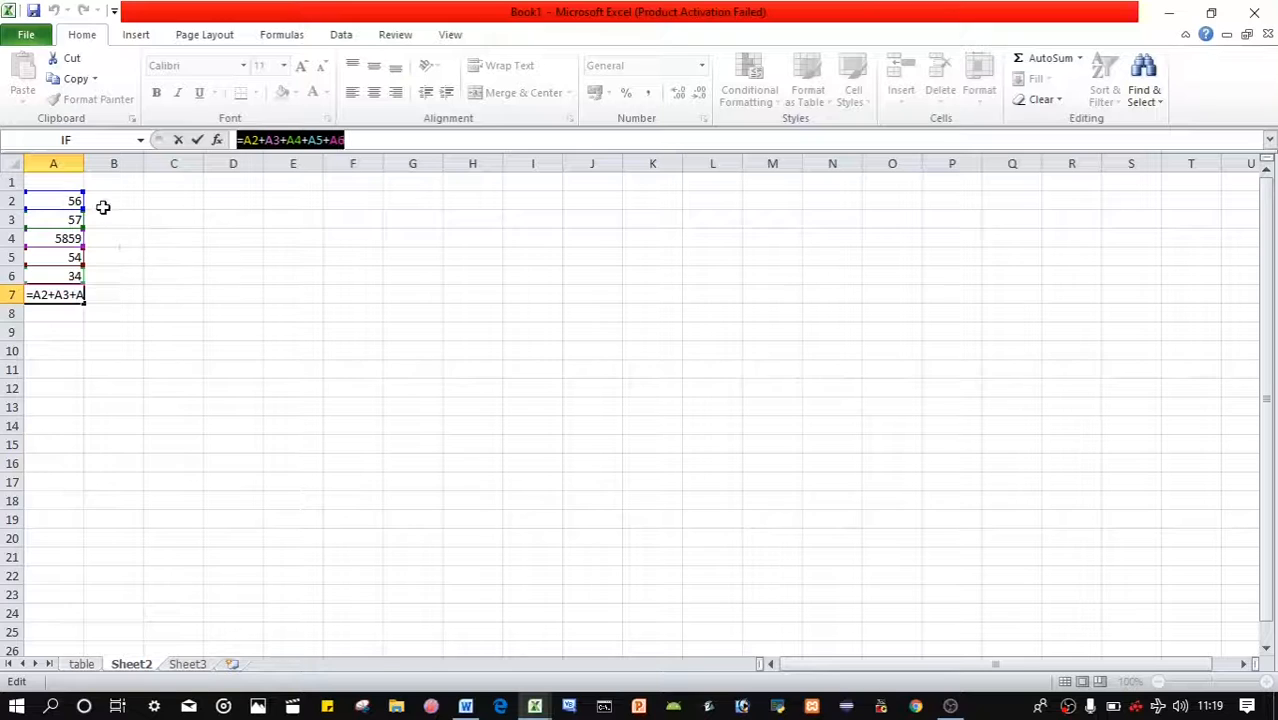
click(243, 367)
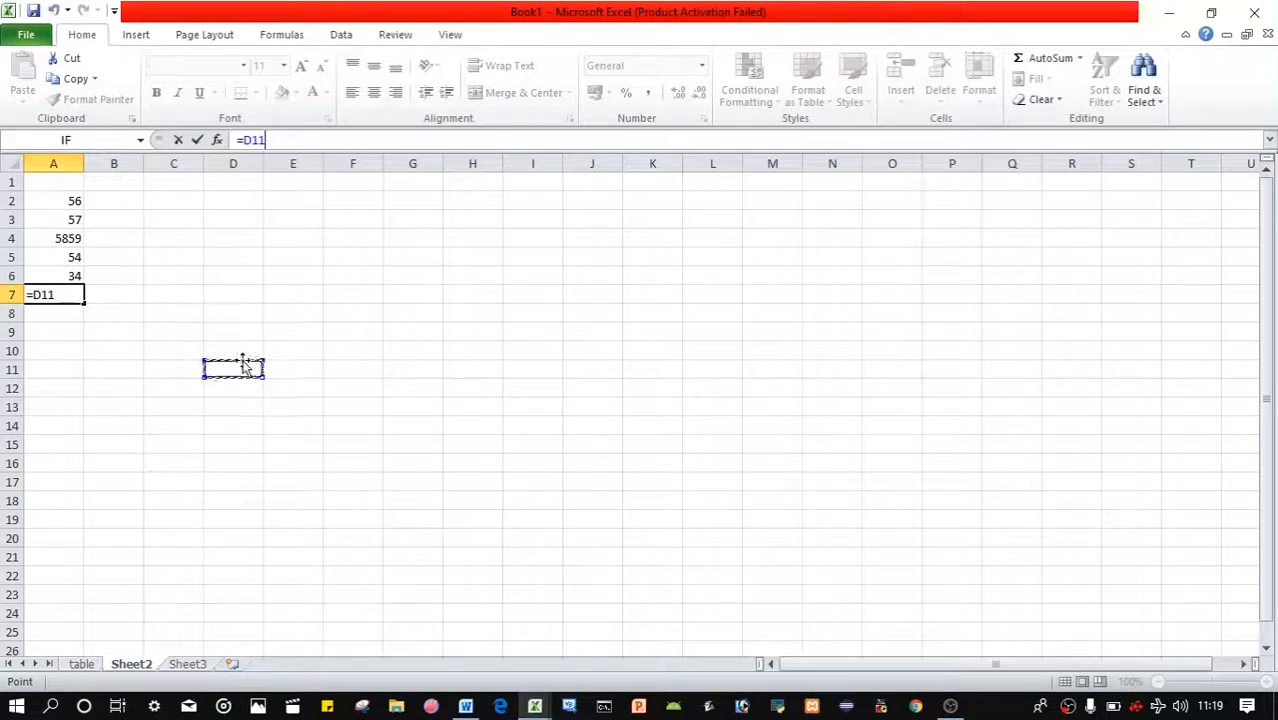
Step: Read the cell referencing heading and its relative, absolute and mixed types in the Word outline, and return to Book1 in Excel
click(465, 706)
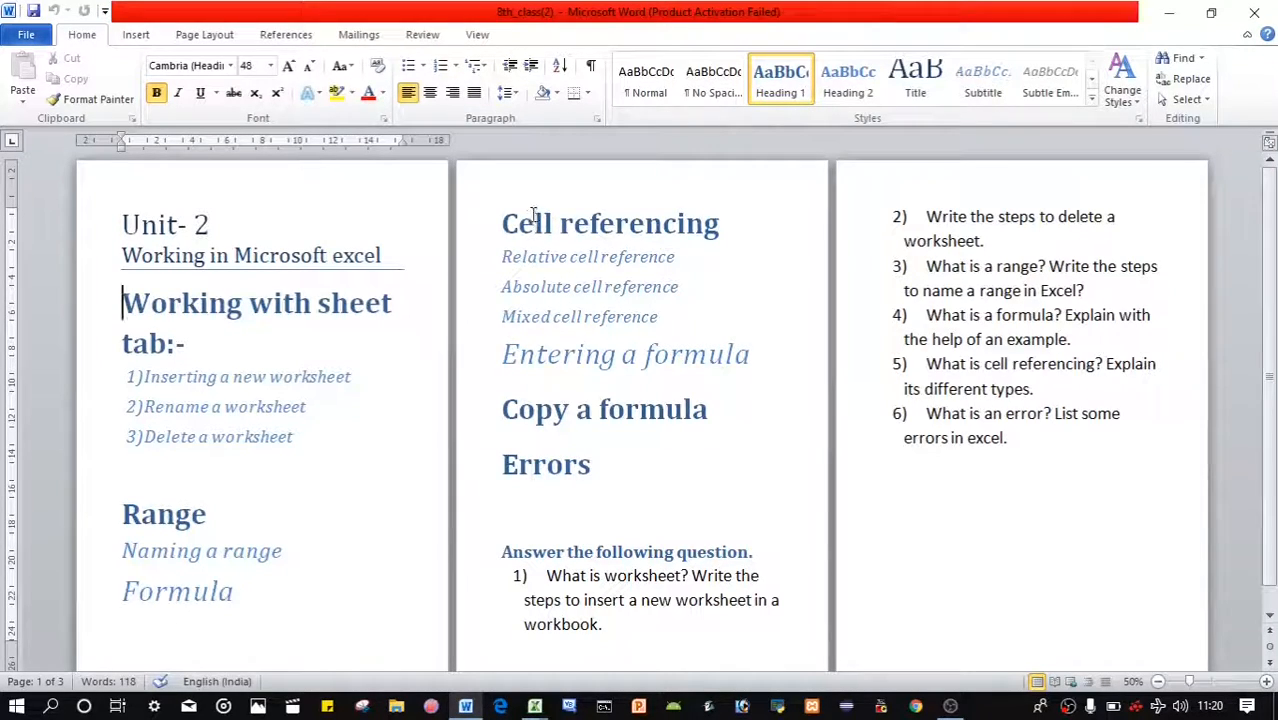
drag(519, 223, 656, 222)
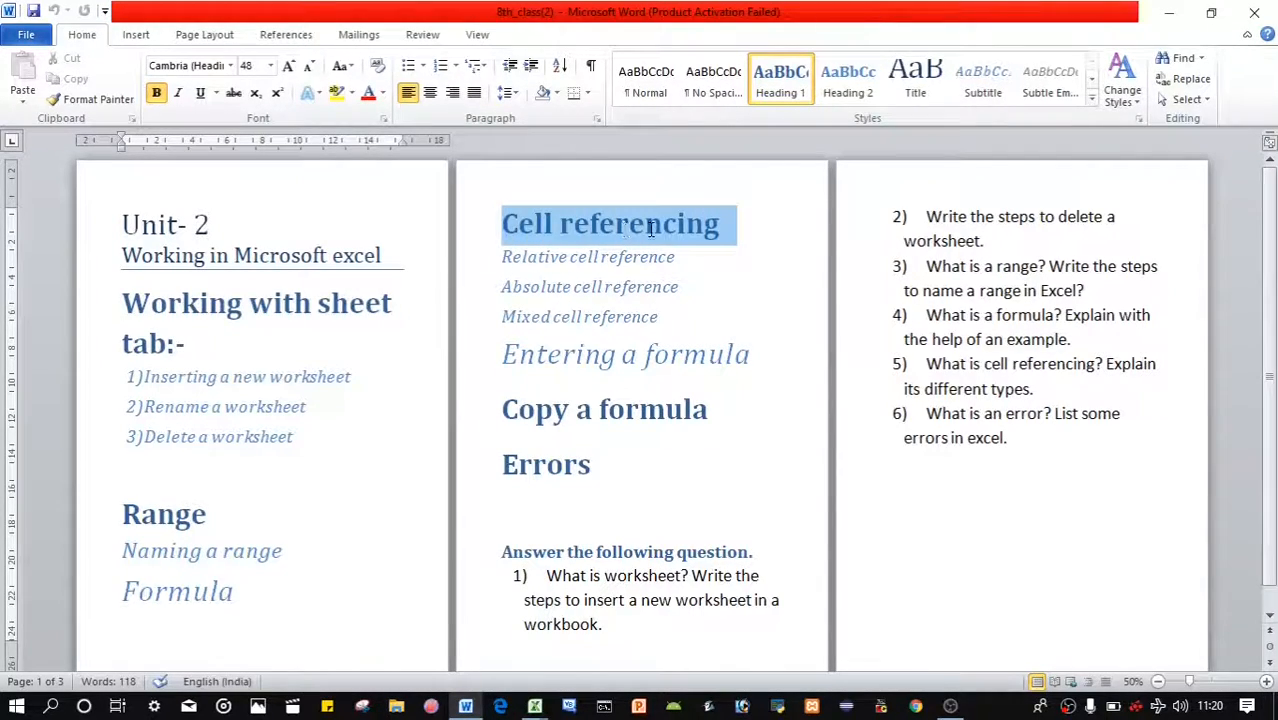
click(681, 287)
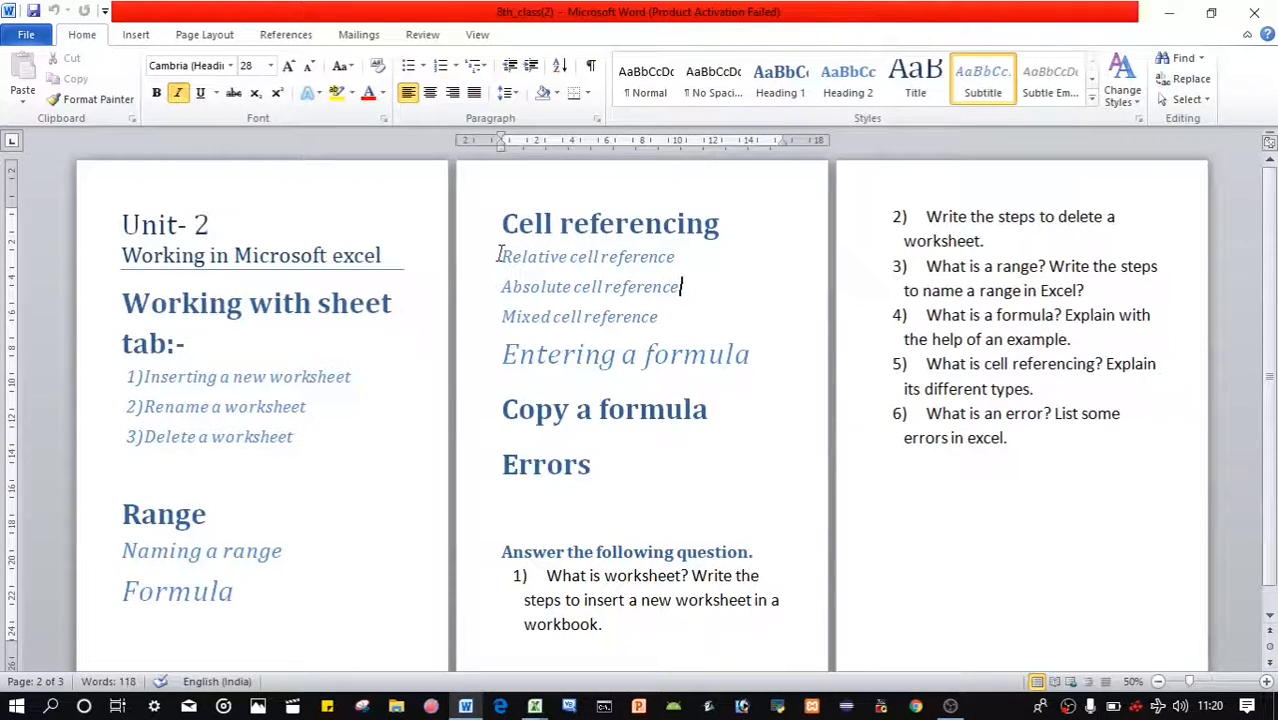
drag(505, 260, 706, 331)
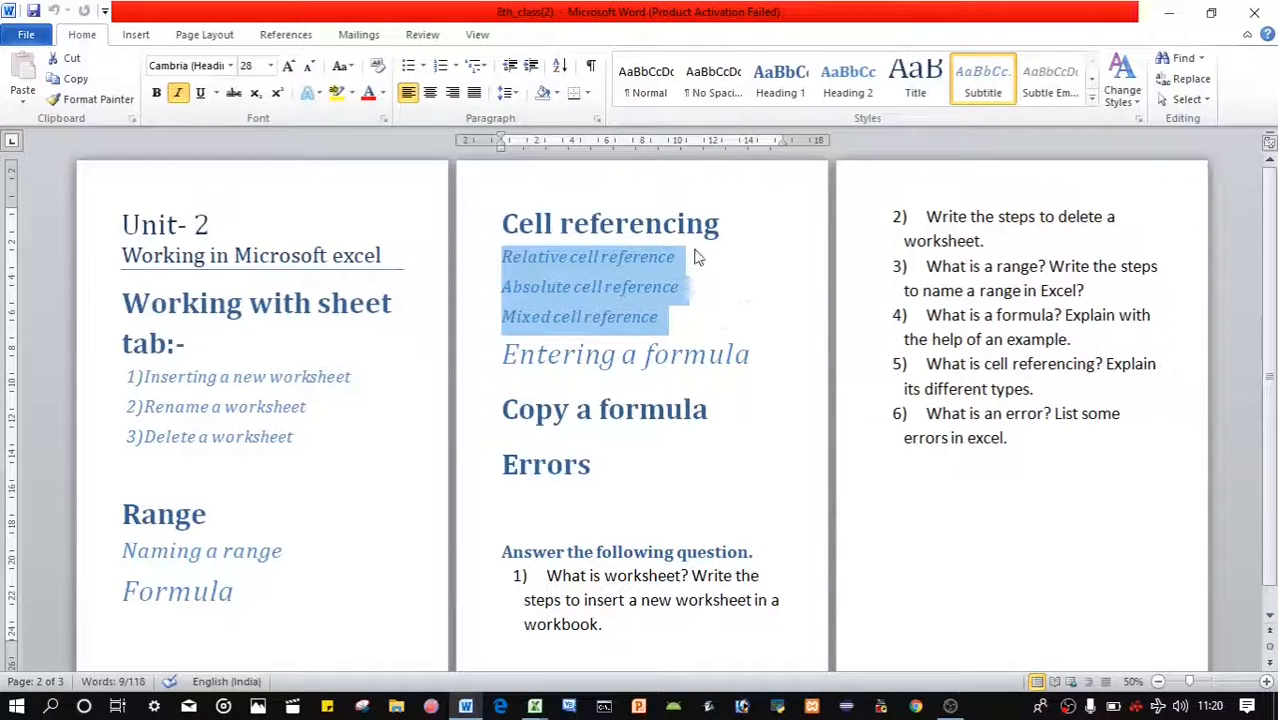
click(658, 257)
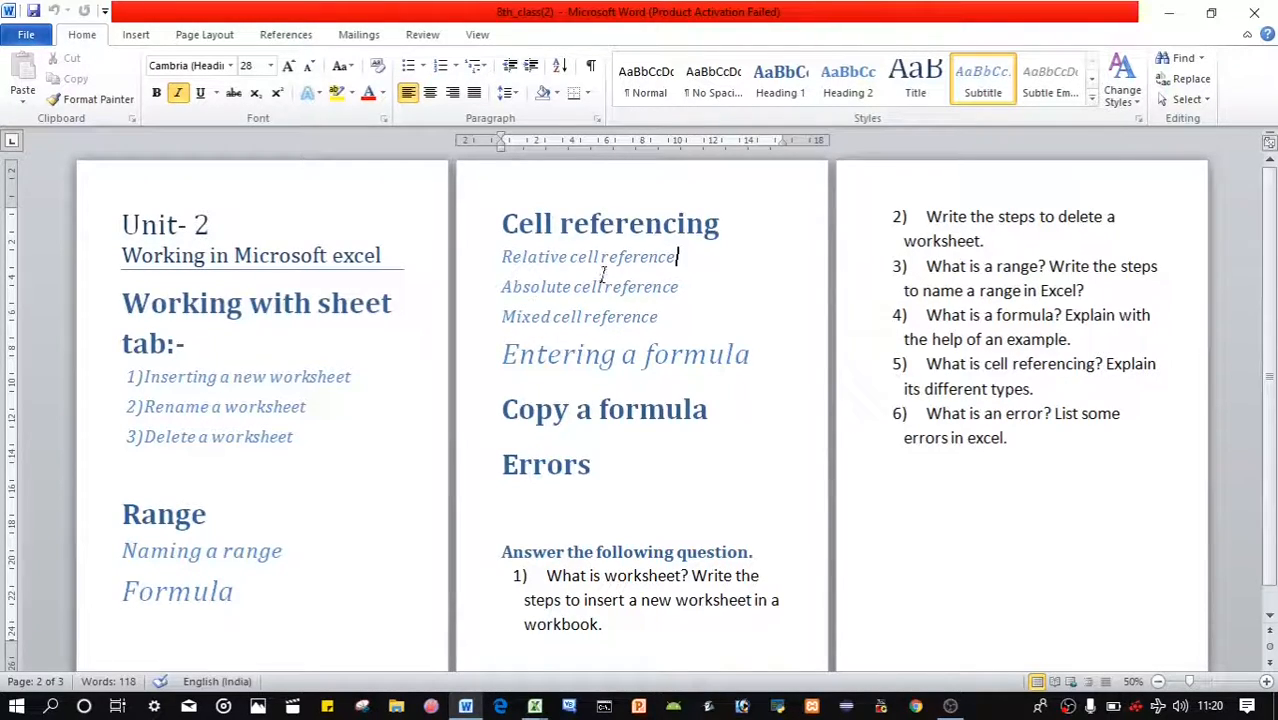
mouse_move(485, 708)
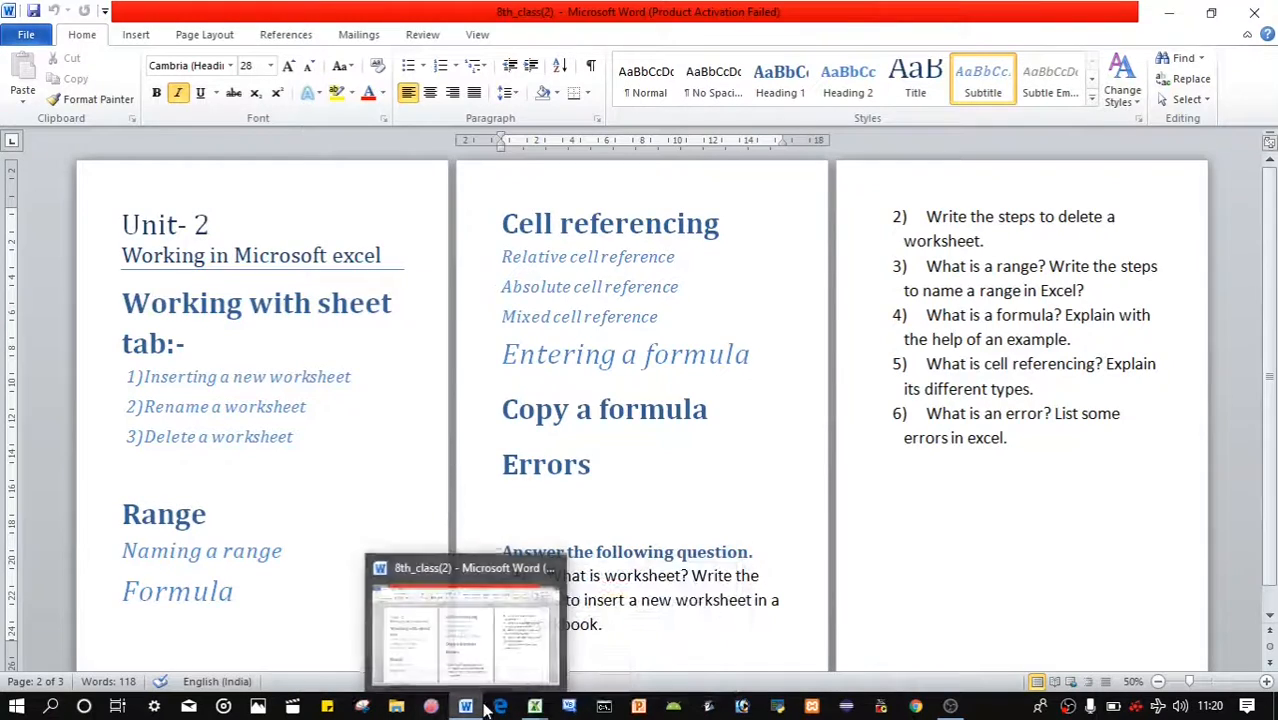
mouse_move(535, 706)
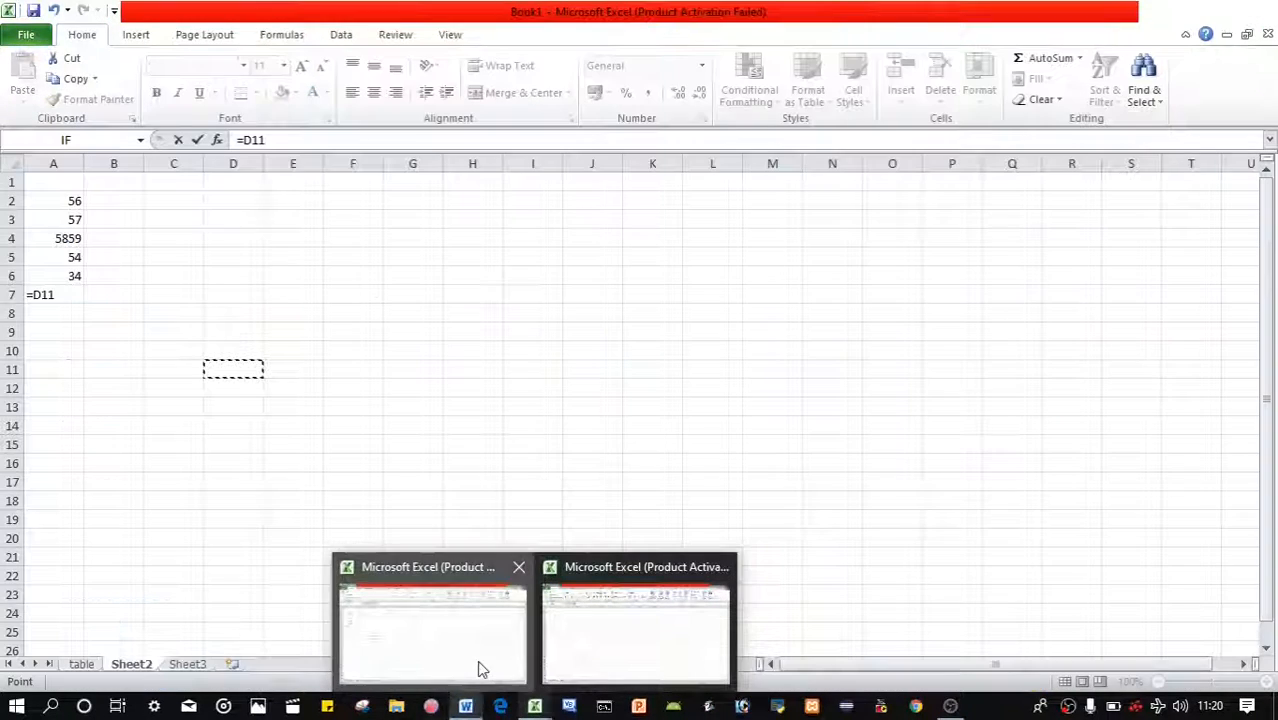
click(477, 660)
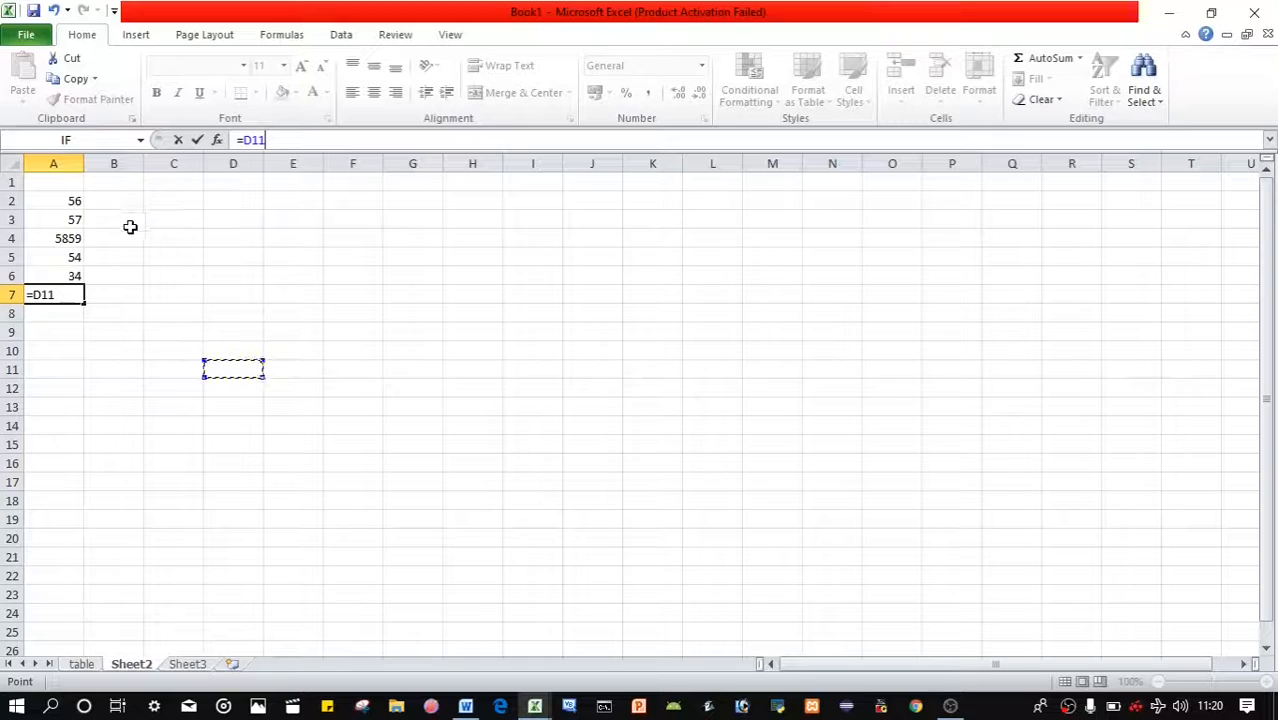
Step: Discard the unfinished formula entry in cell A7 of Sheet2
click(206, 238)
text(=)
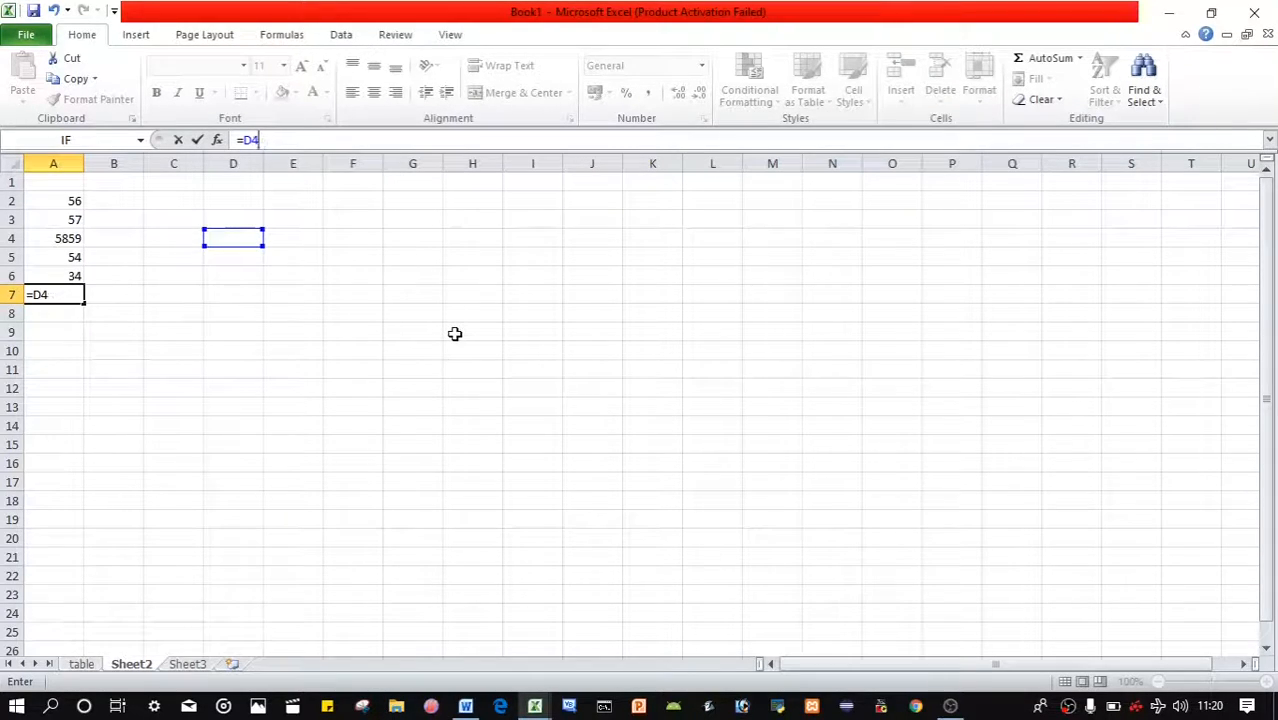
key(BackSpace)
key(BackSpace)
click(105, 370)
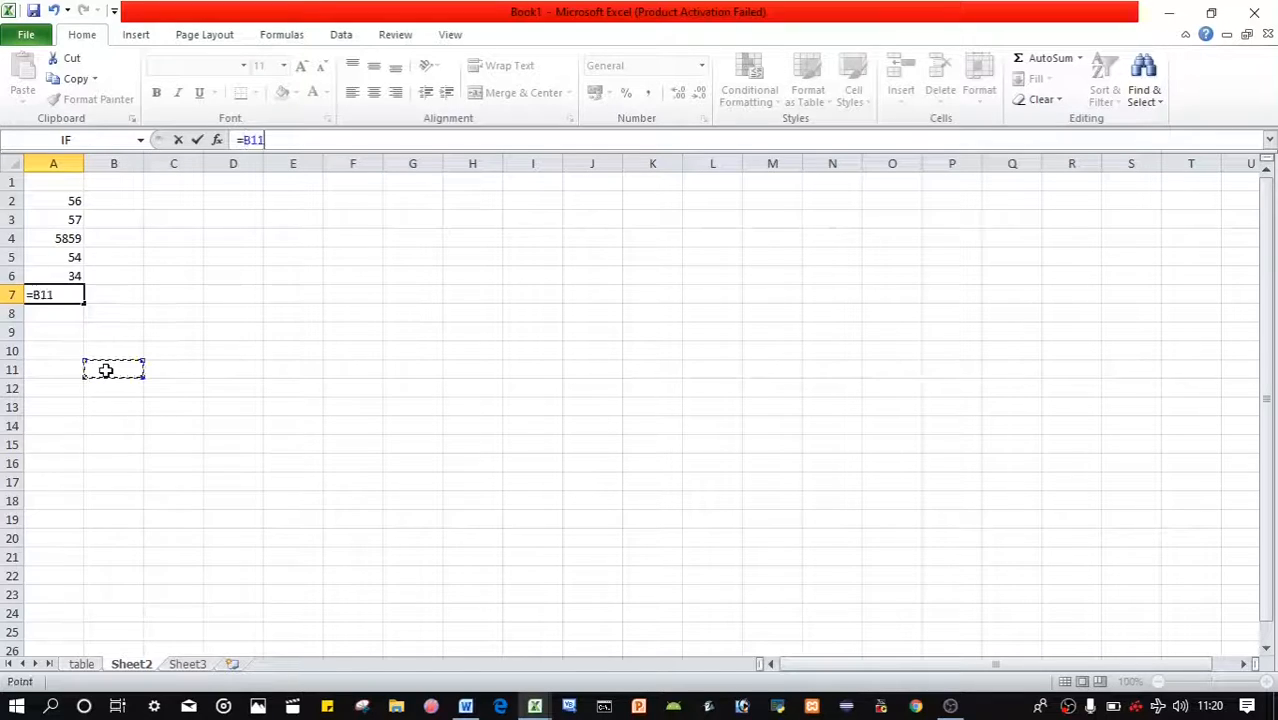
click(80, 294)
key(BackSpace)
key(BackSpace)
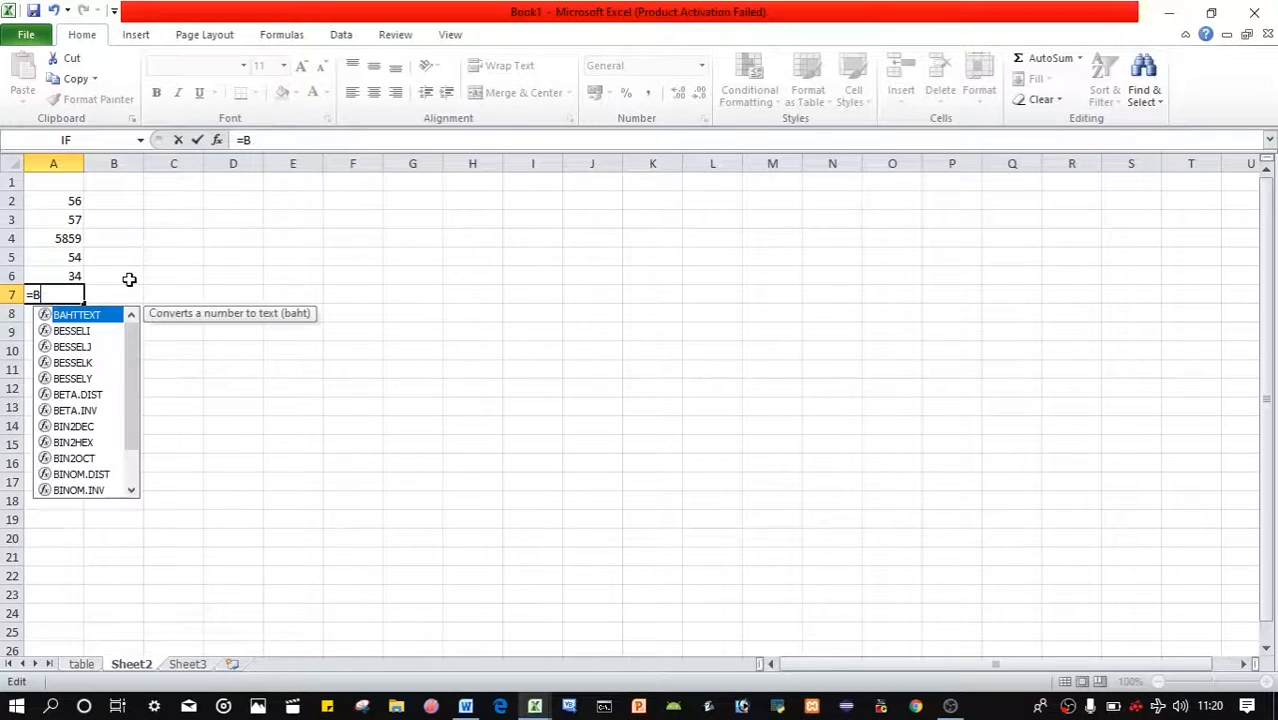
key(Escape)
key(Escape)
Step: Enter the relative-reference formula =A2+A3+A4+A5 in cell B7 and select that cell to show its formula
click(100, 294)
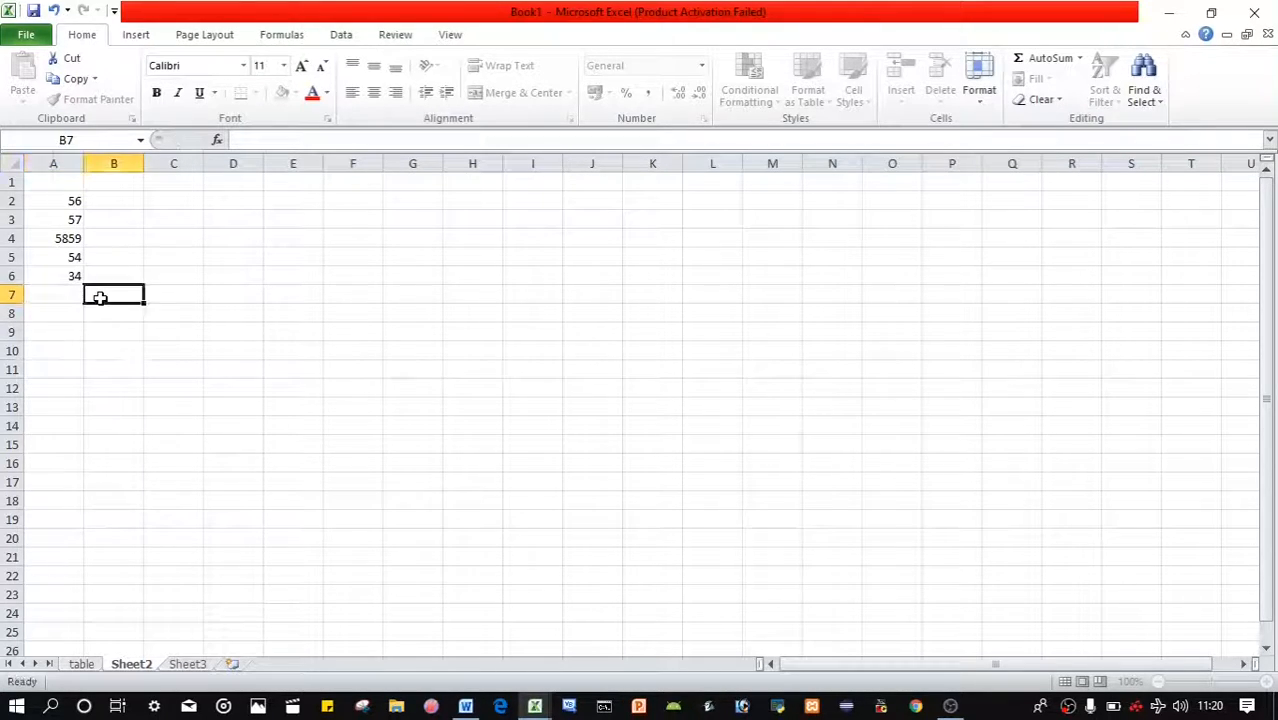
text(=)
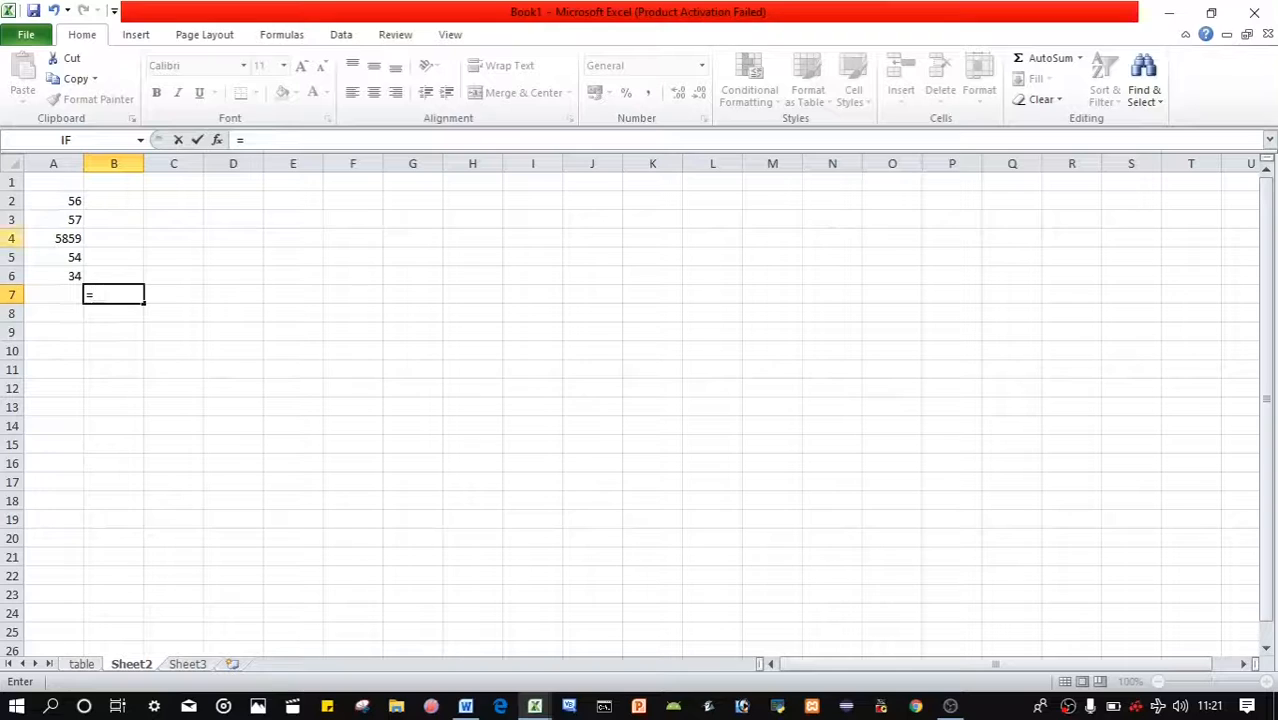
click(67, 201)
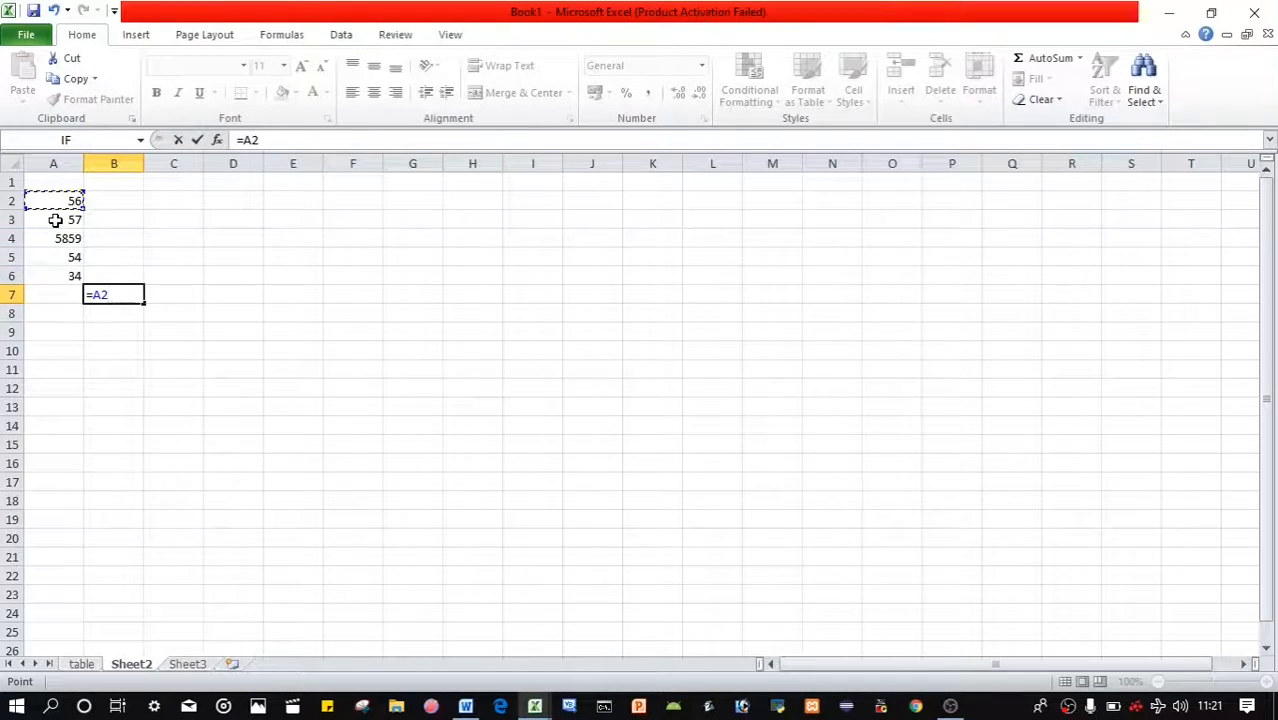
text(+)
click(57, 220)
text(+)
click(64, 241)
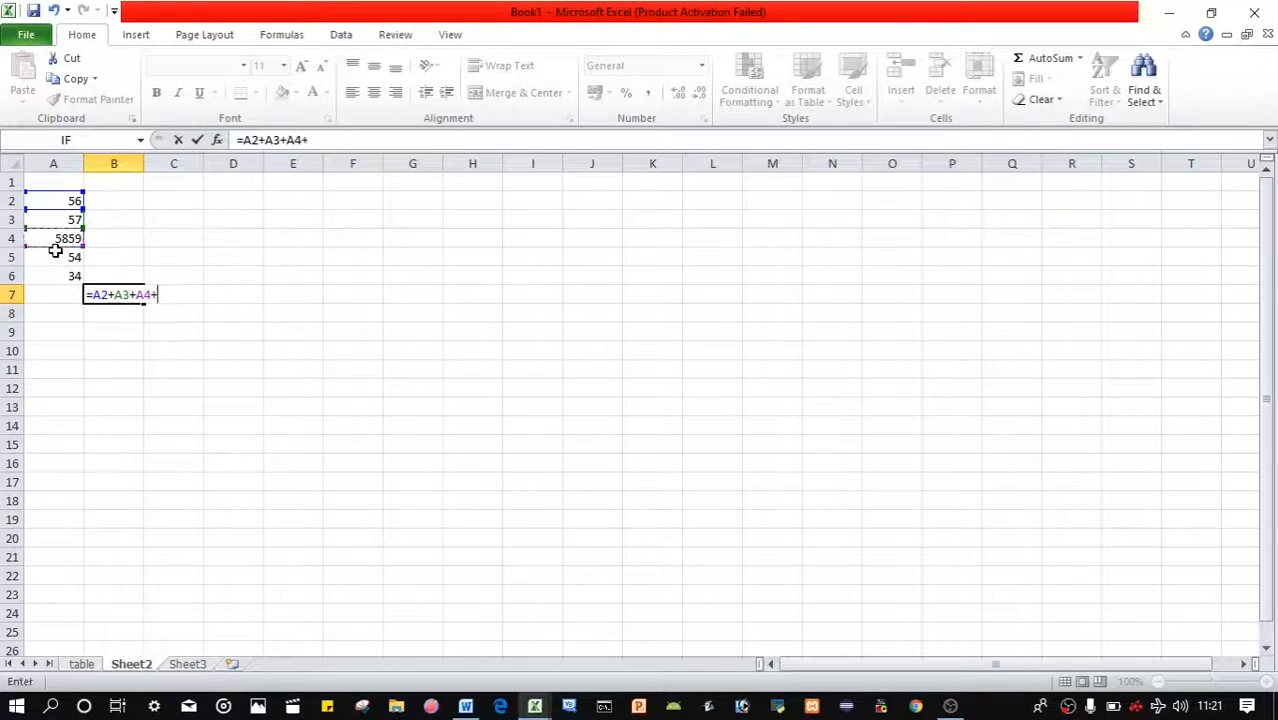
click(54, 256)
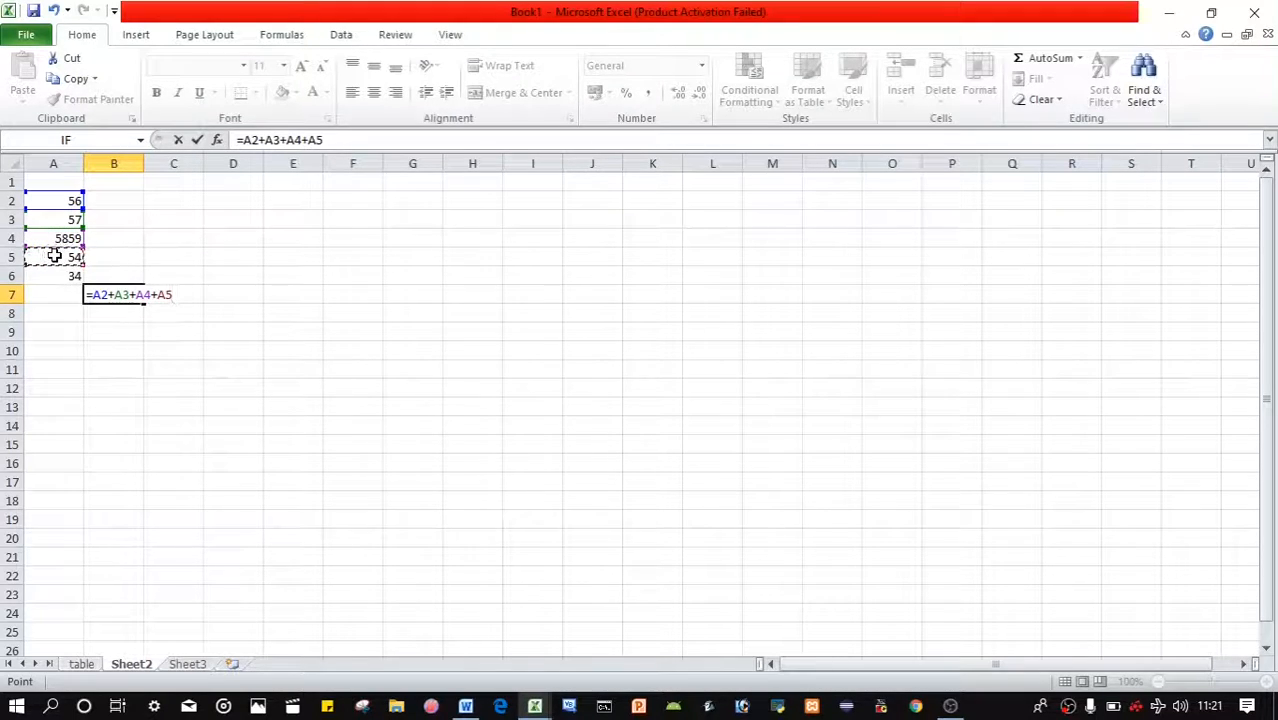
key(Return)
click(105, 293)
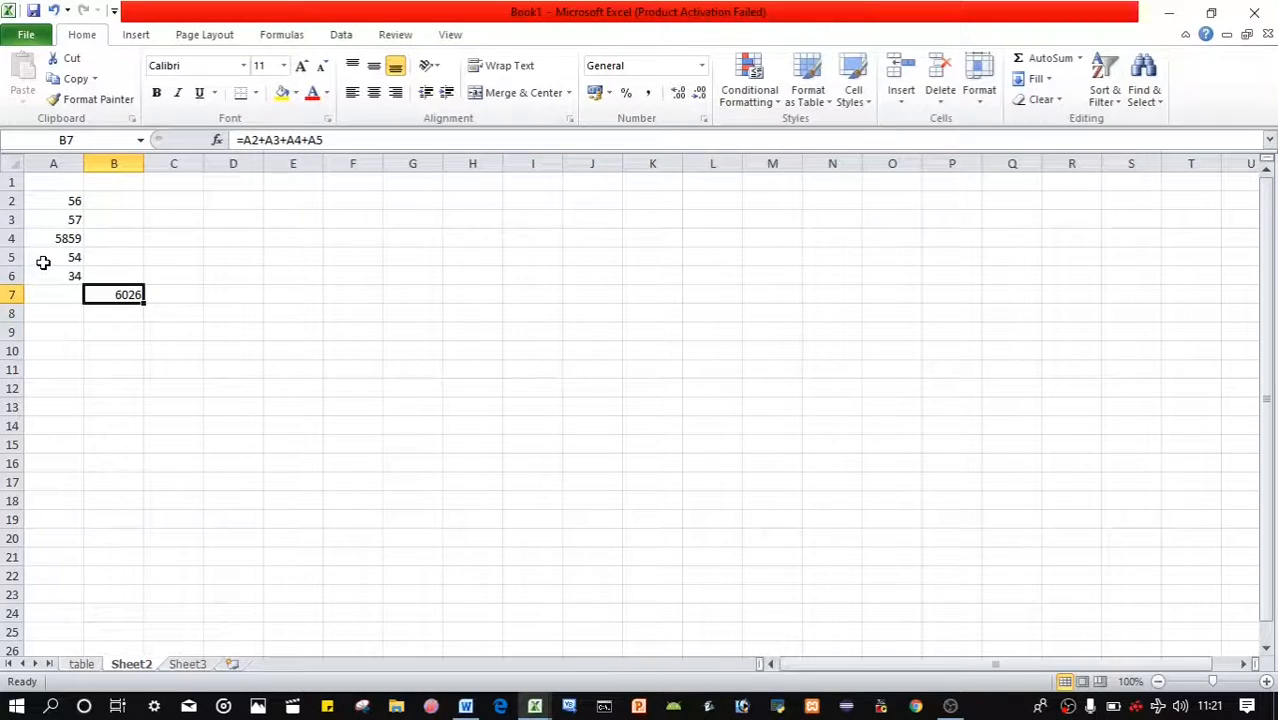
Step: Enter the formula =A2+$A$3 in cell A10 to demonstrate an absolute cell reference
click(79, 349)
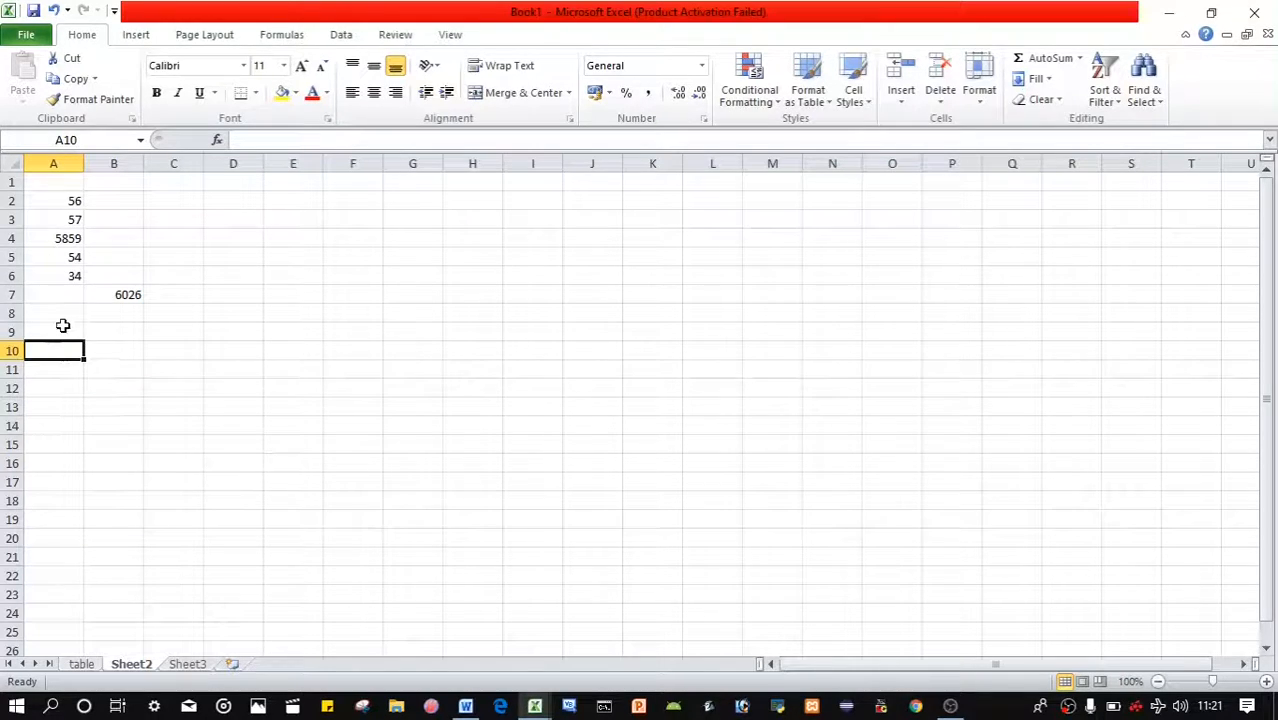
text(=)
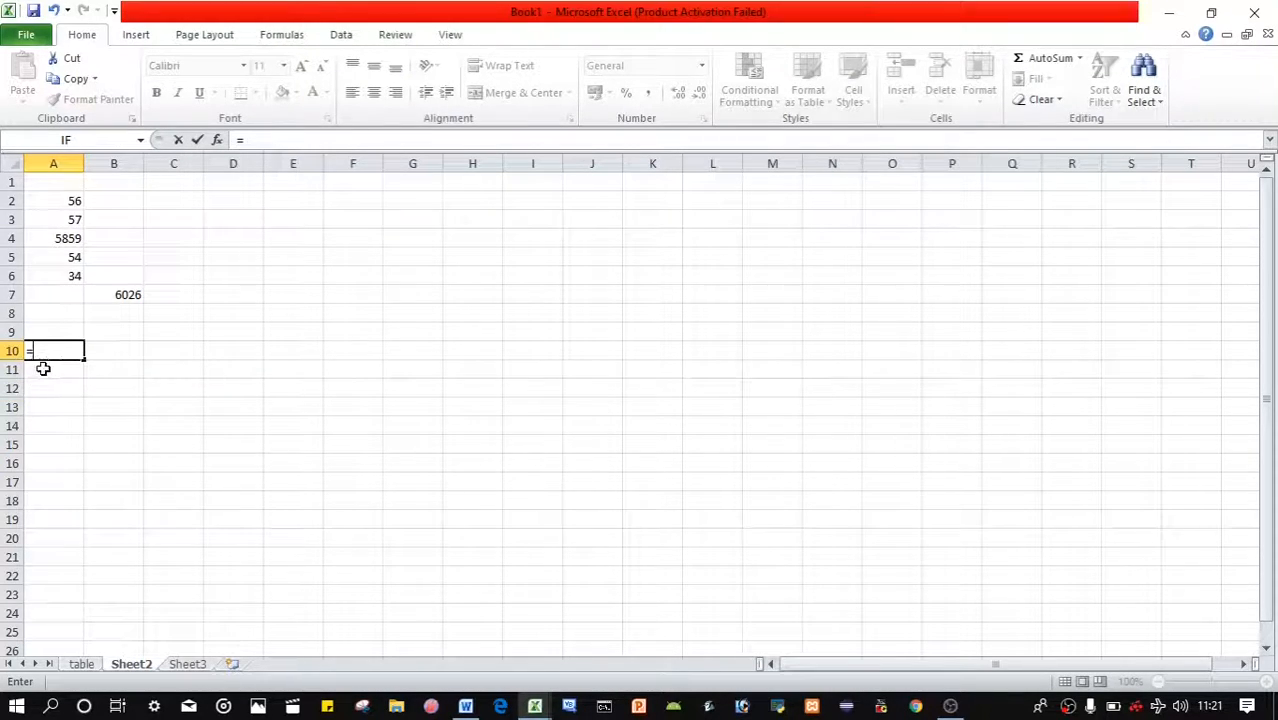
click(73, 205)
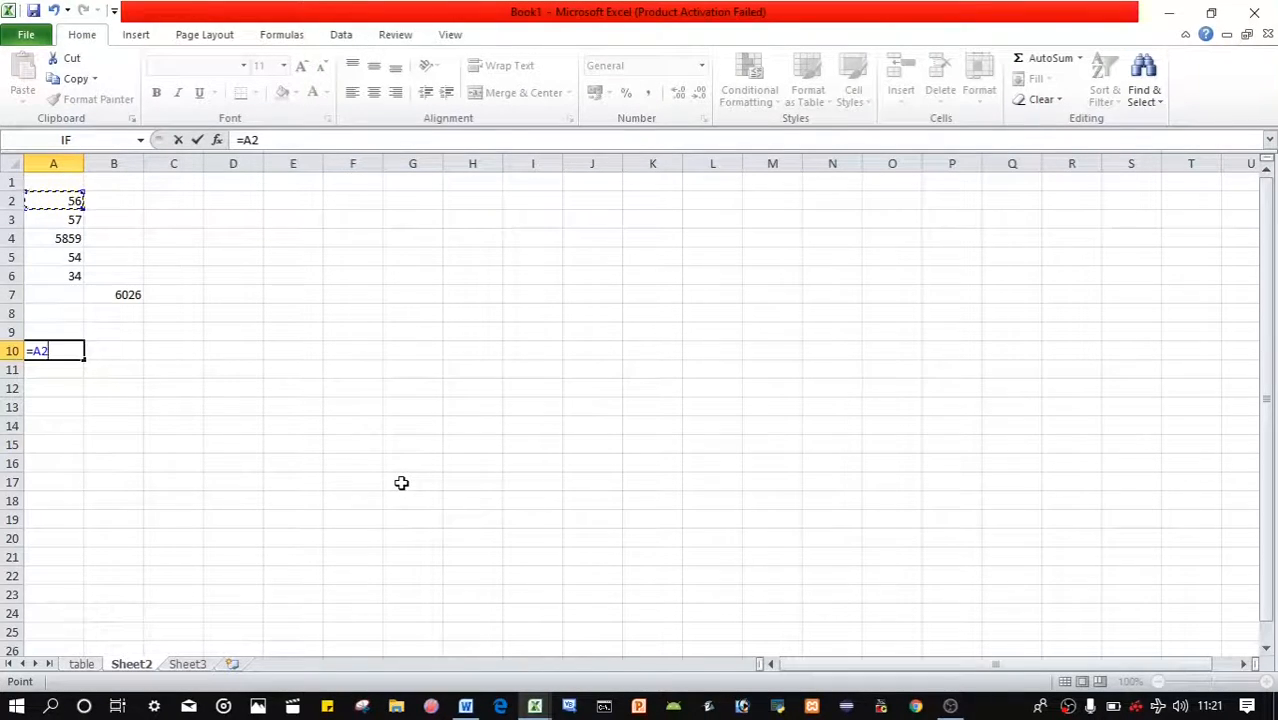
text(+)
text($)
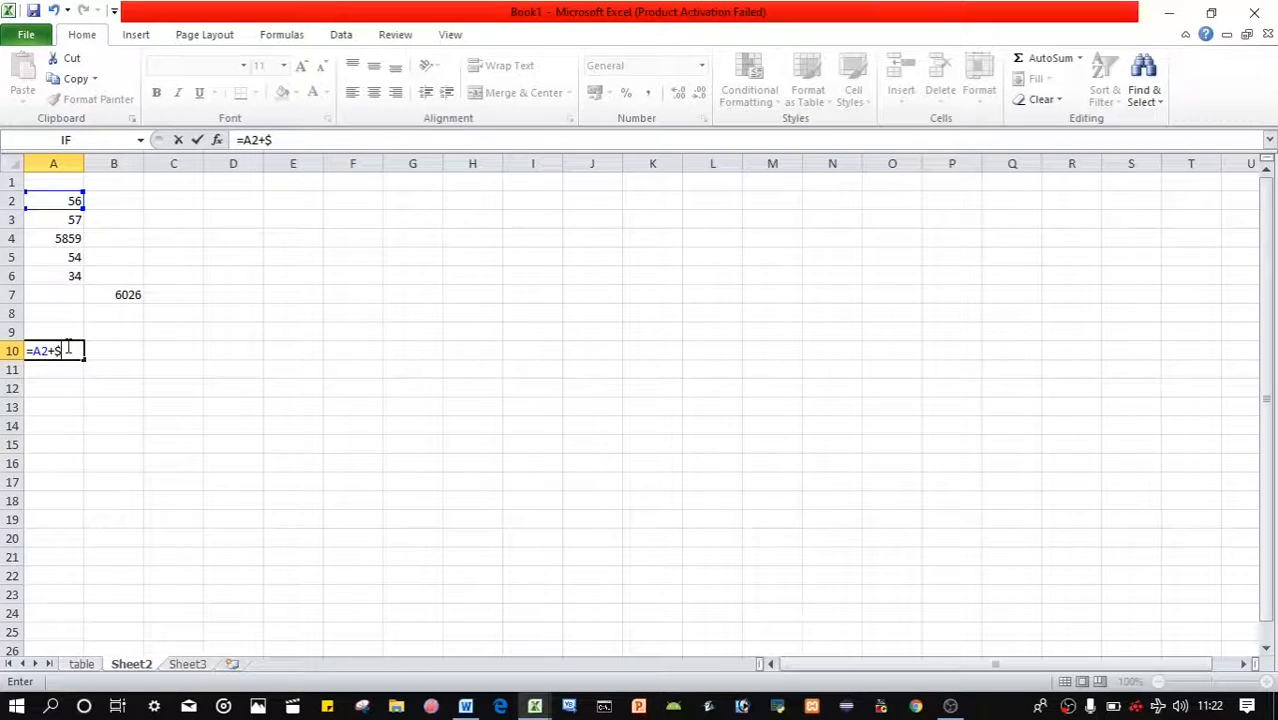
text(a$3)
key(Return)
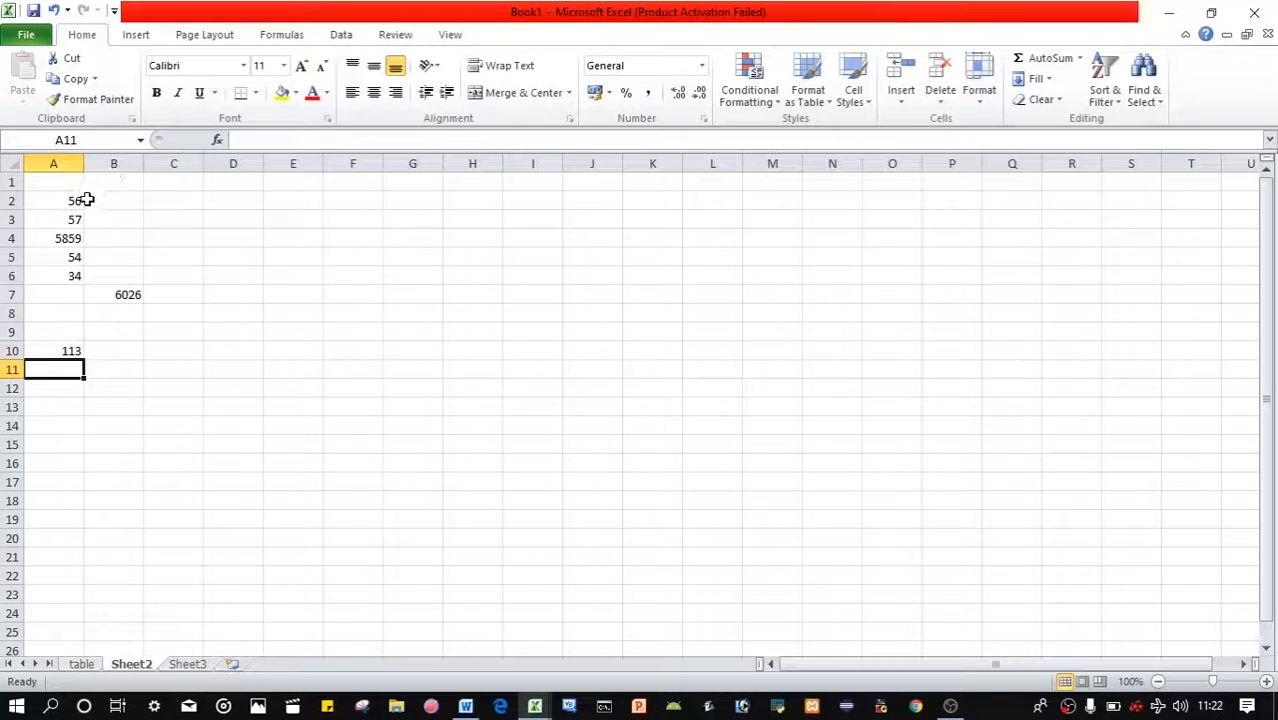
Step: Examine the two added numbers in A2 and A3 and the absolute-reference formula in A10, highlighting its full text
mouse_move(86, 198)
mouse_down()
mouse_move(77, 211)
mouse_move(91, 217)
mouse_move(72, 214)
mouse_up()
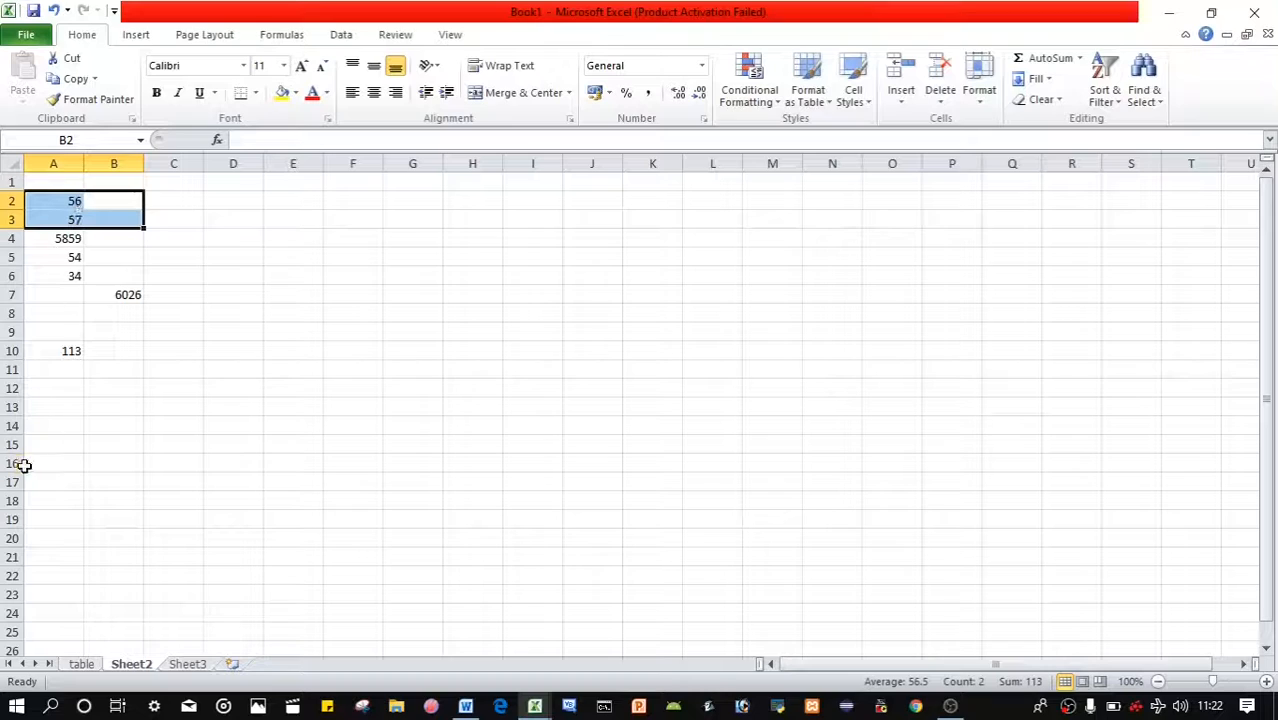
click(72, 352)
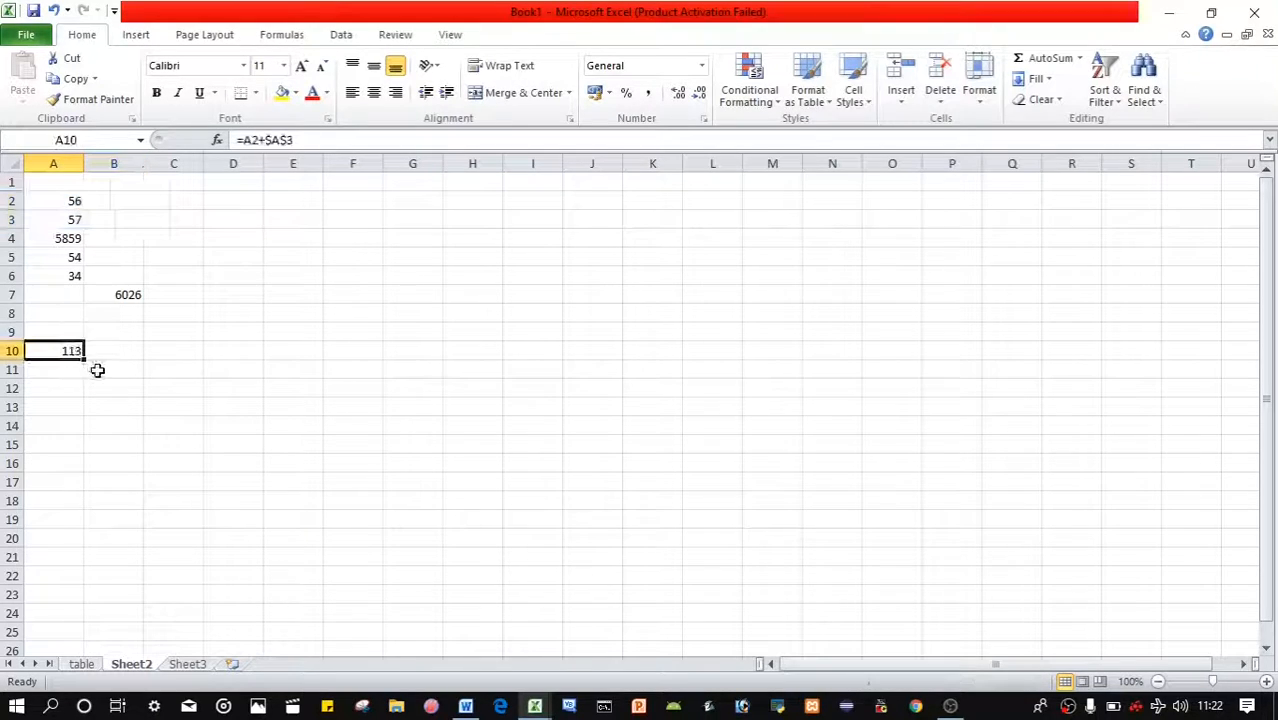
click(296, 147)
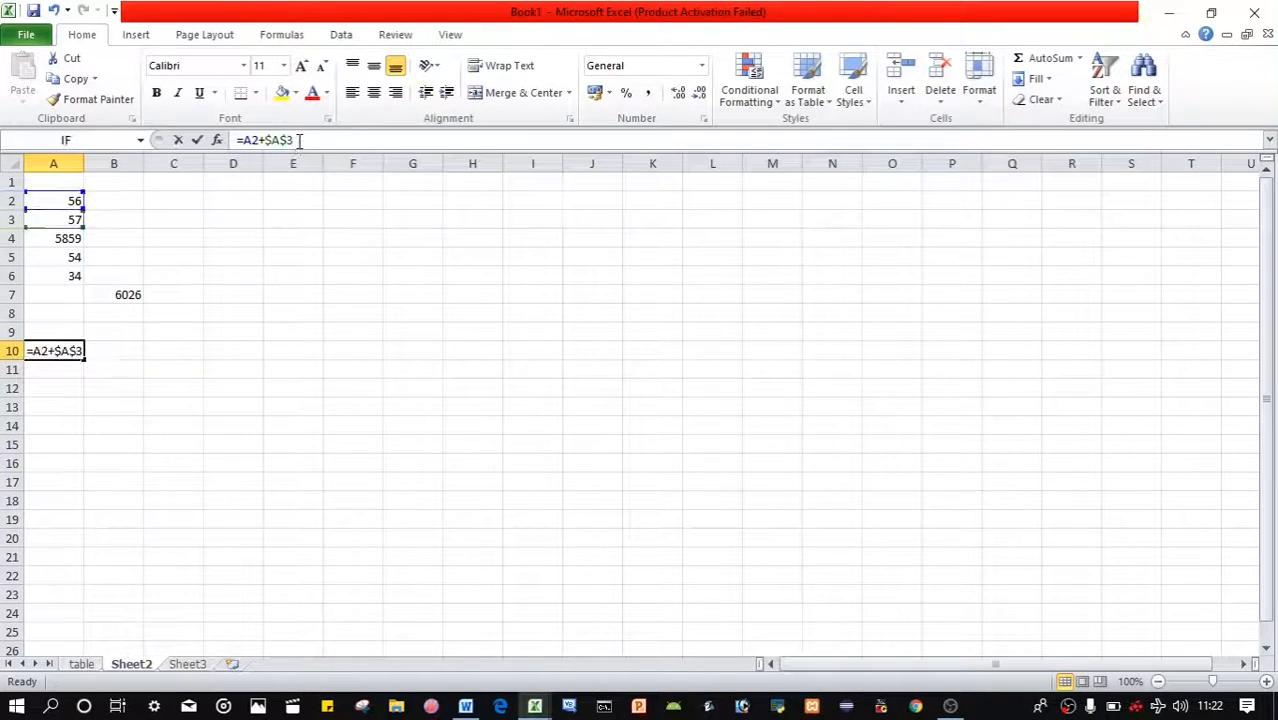
drag(296, 142, 236, 142)
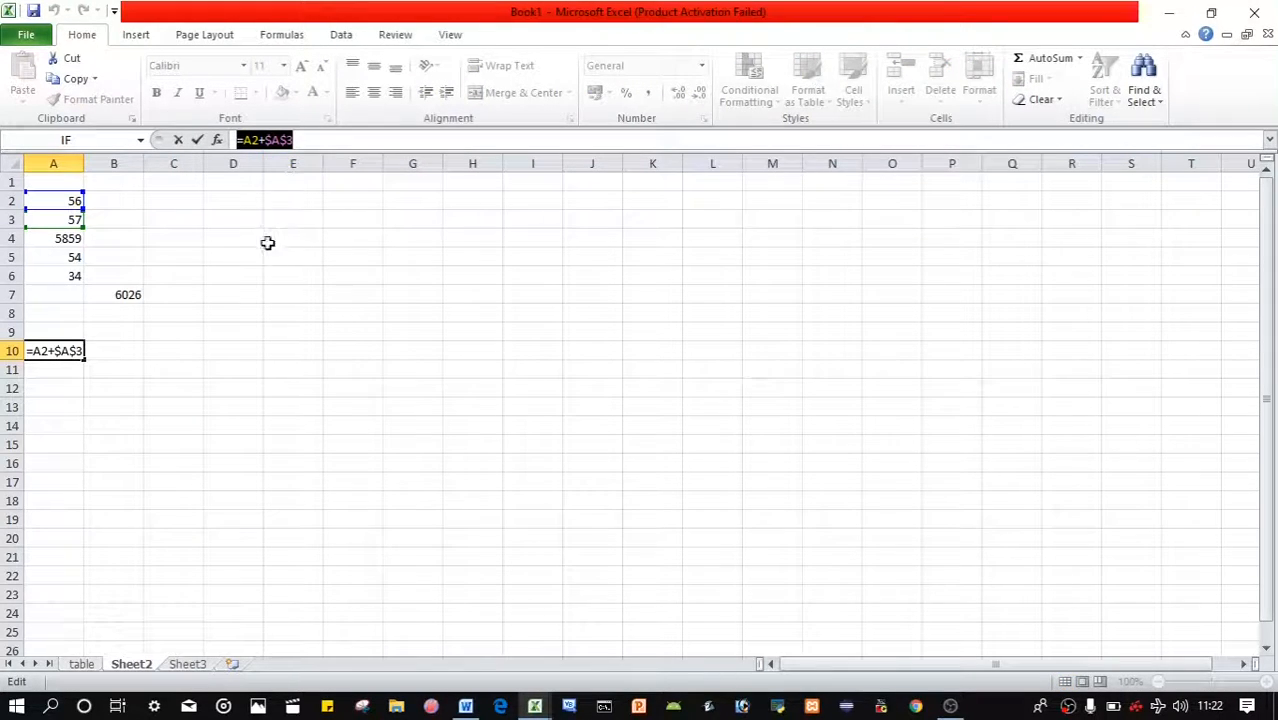
Step: Clear the absolute-reference formula from cell A10
text(=)
click(251, 297)
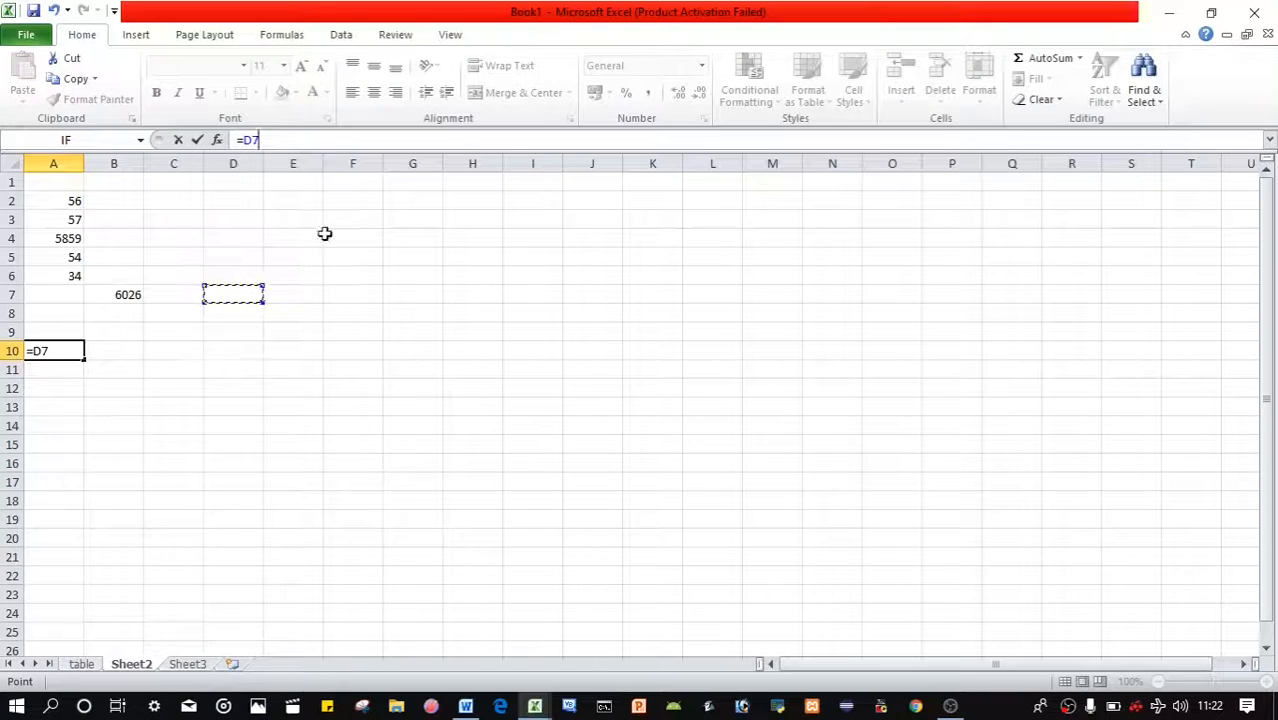
click(325, 139)
key(BackSpace)
key(BackSpace)
key(BackSpace)
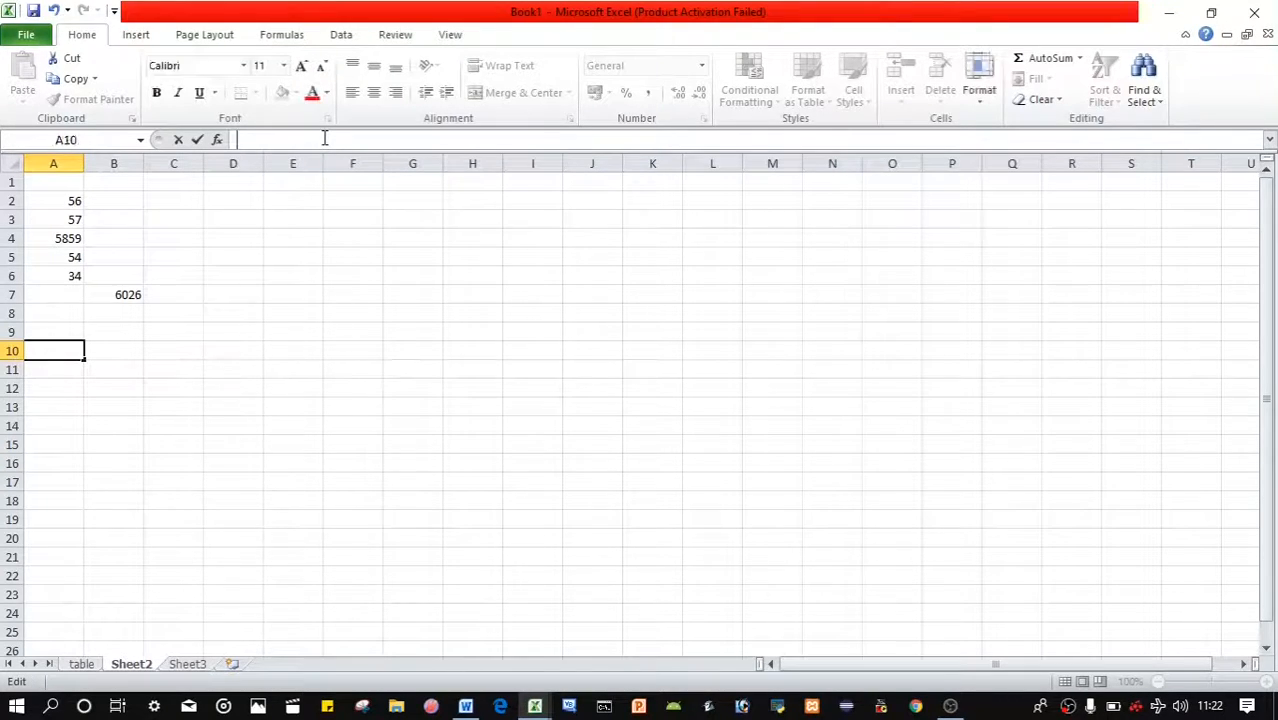
Step: Enter the formula =A2+$A5 in cell D6 to demonstrate a mixed cell reference
click(258, 272)
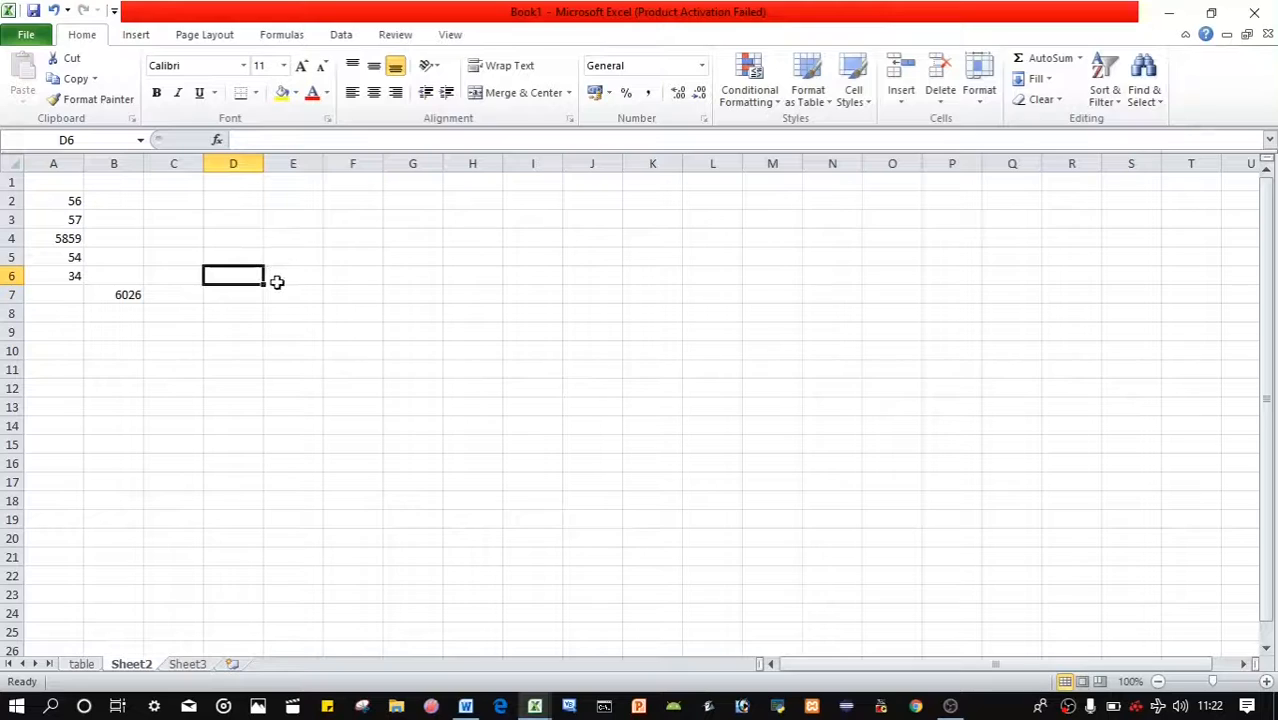
text(=)
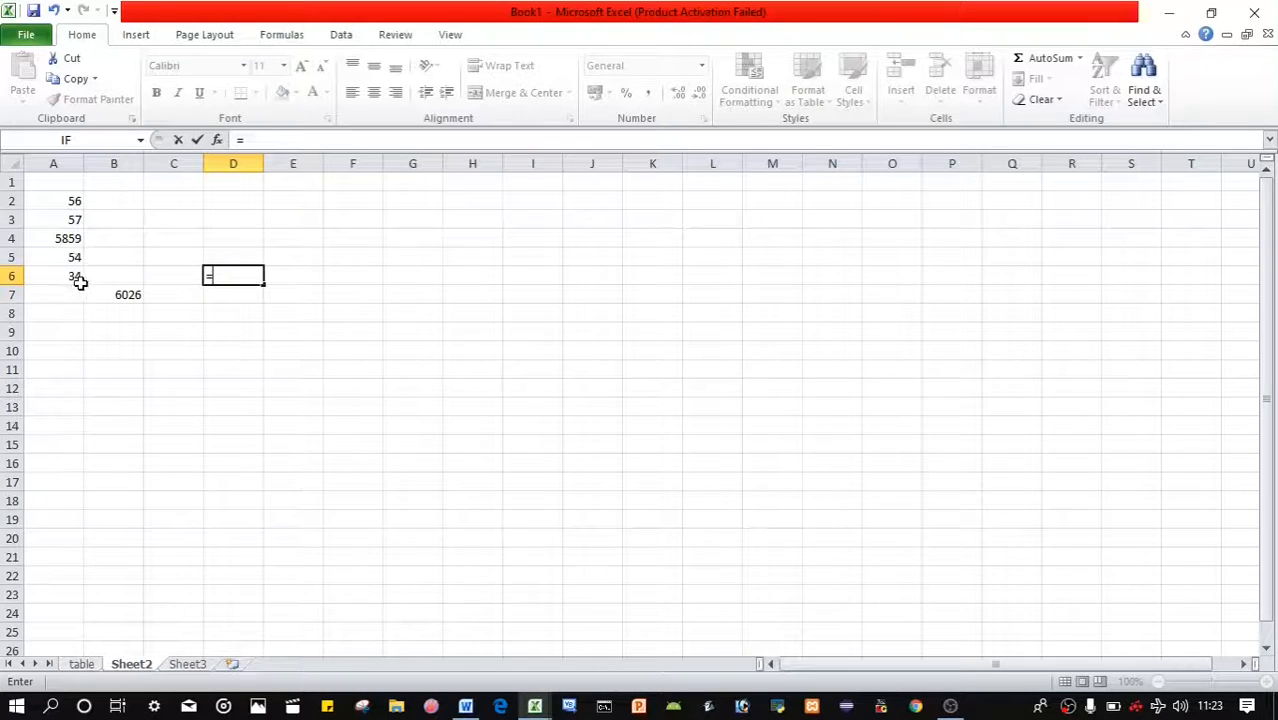
click(73, 203)
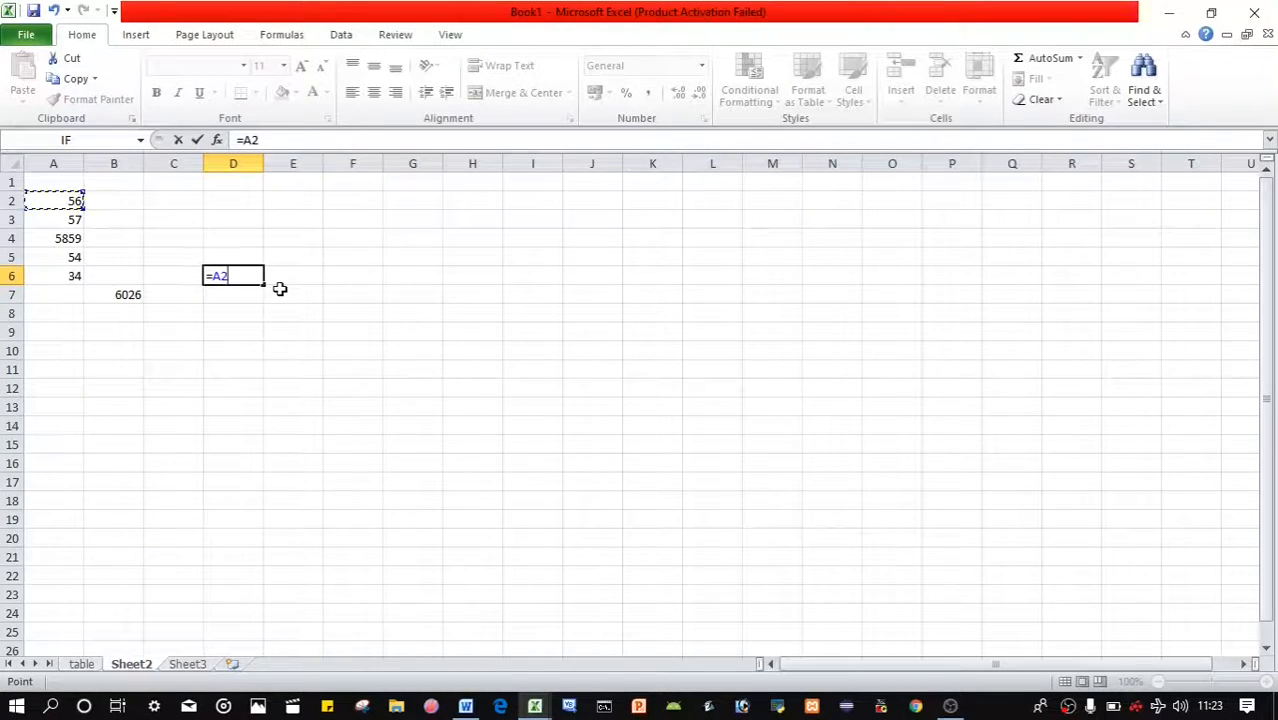
text(+$a)
text(5)
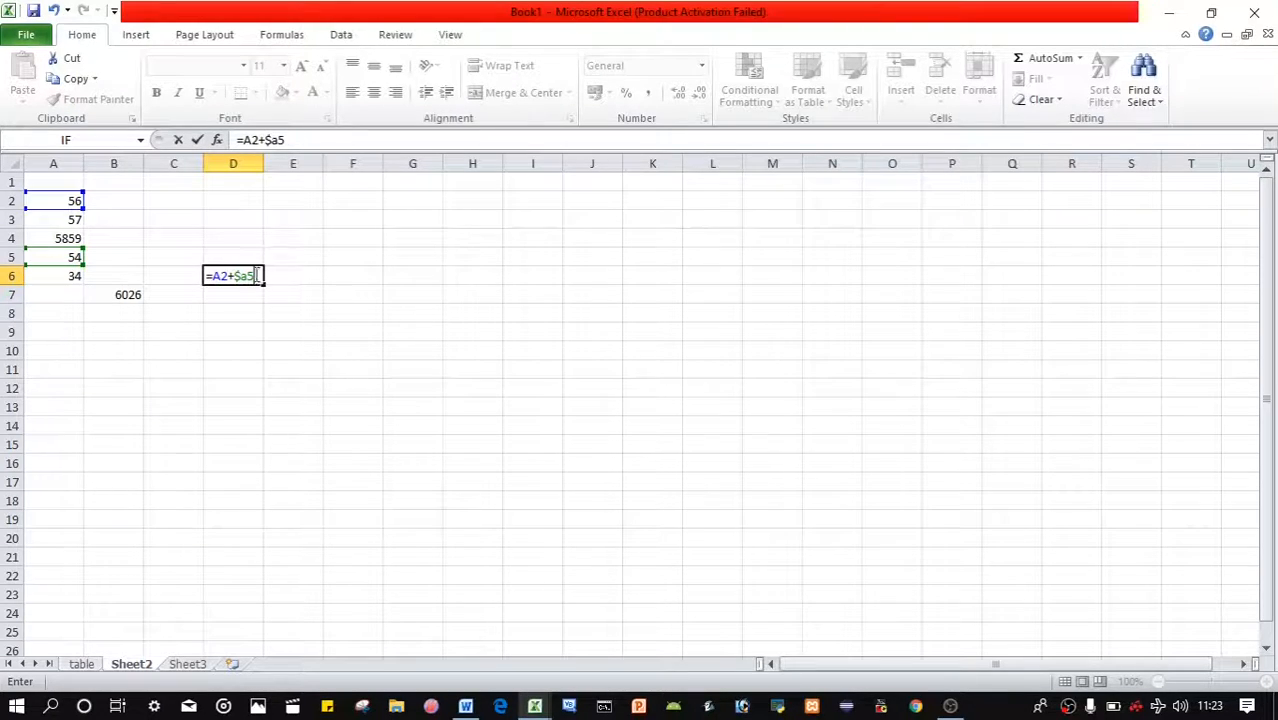
key(Return)
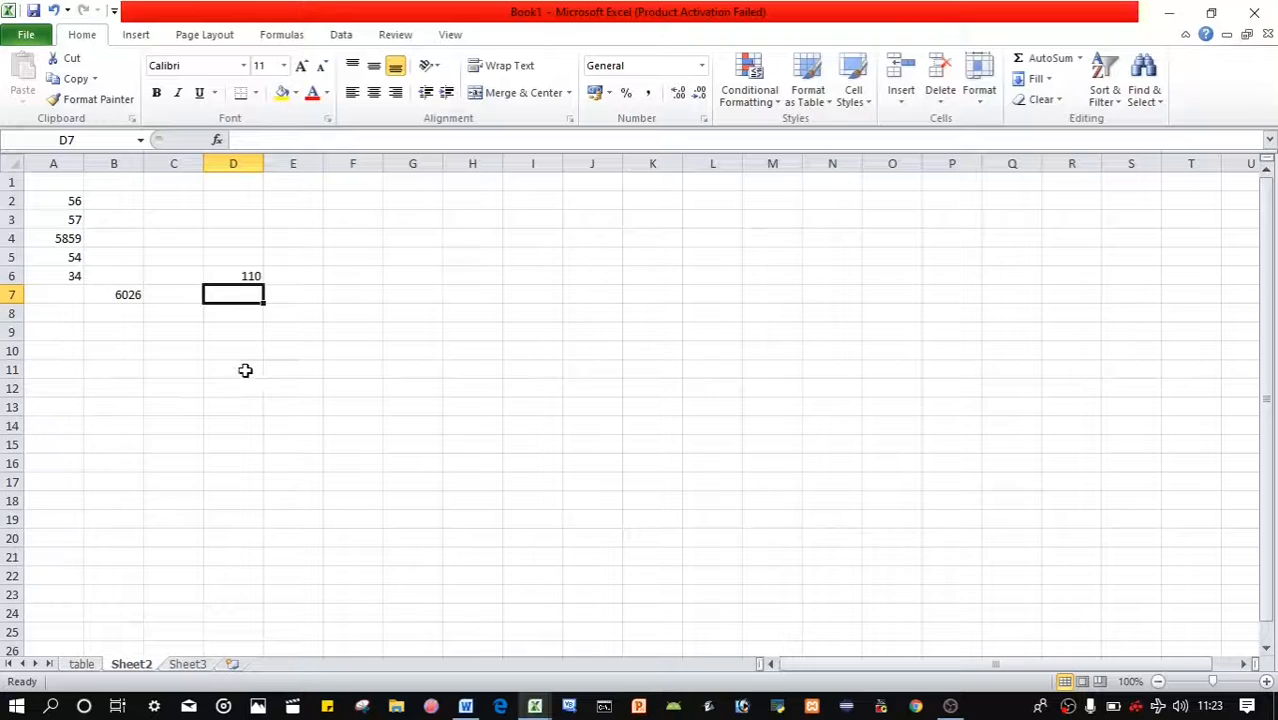
Step: Switch back to the 8th_class(2) outline in Word
mouse_move(465, 706)
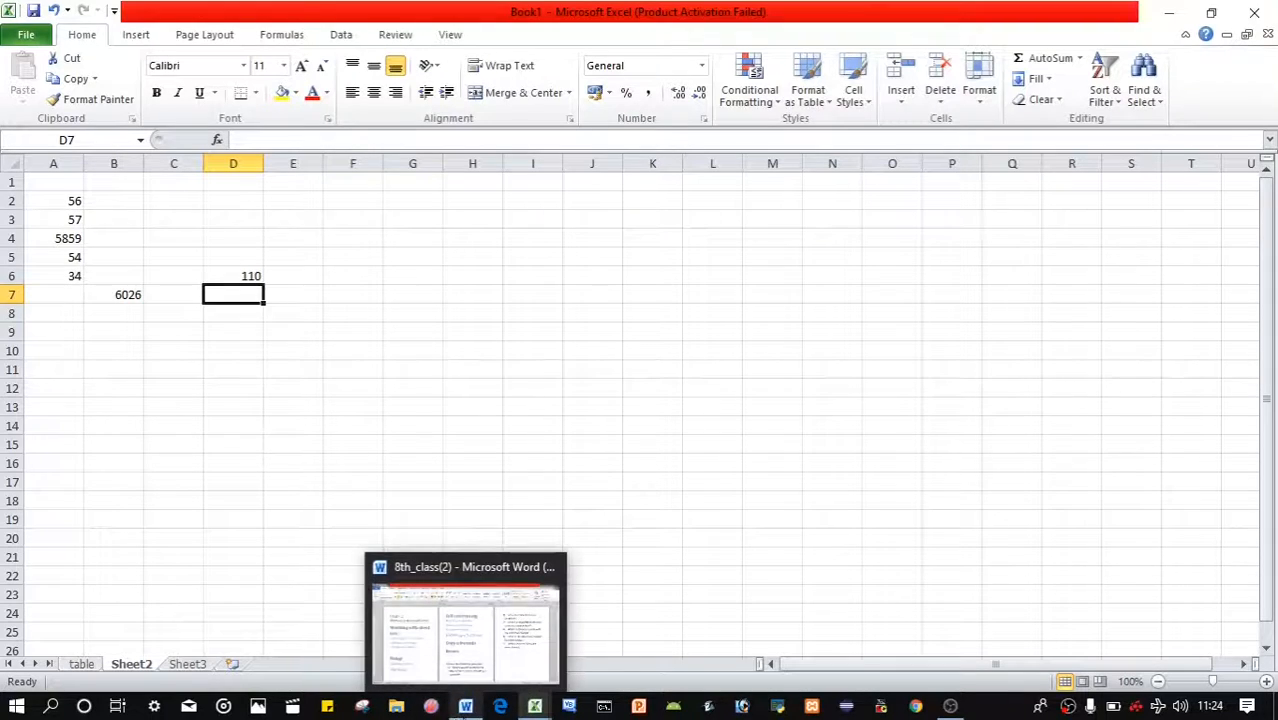
click(477, 641)
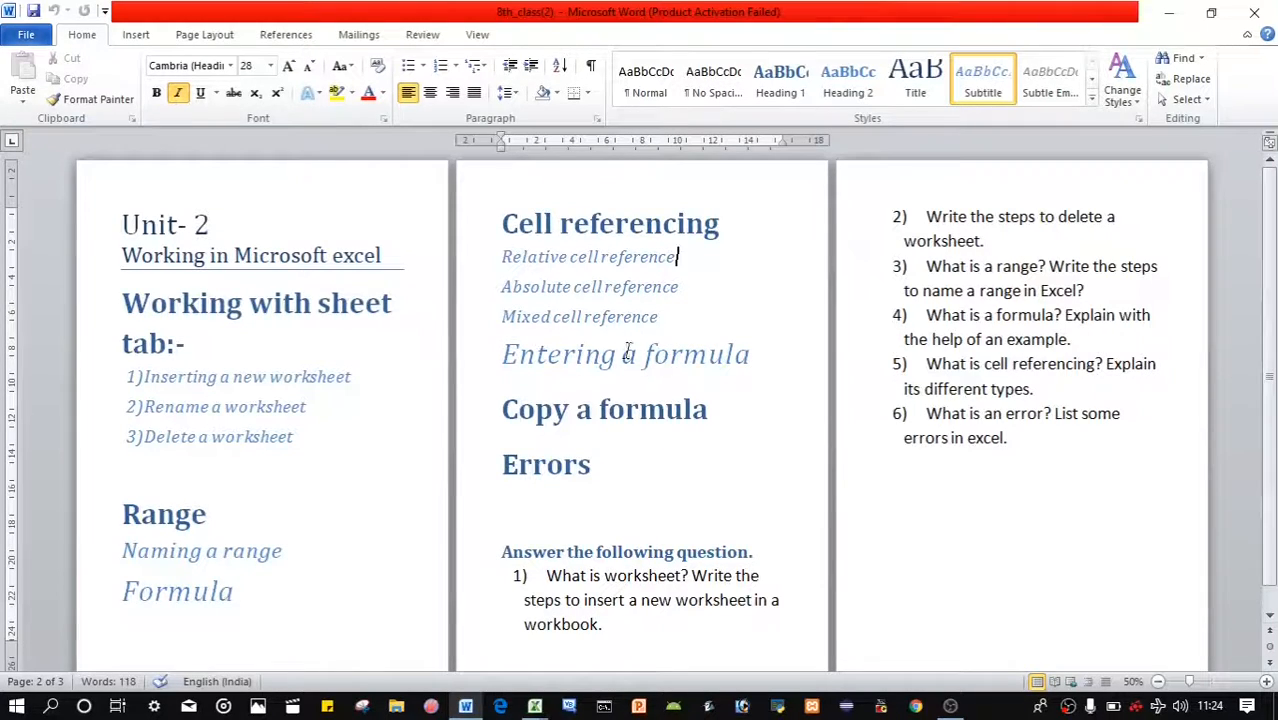
Step: Switch back to Book1 in Excel and enter the formula =A2+A4+A5+A6 in cell A11, picking the referenced cells on the sheet
mouse_move(535, 706)
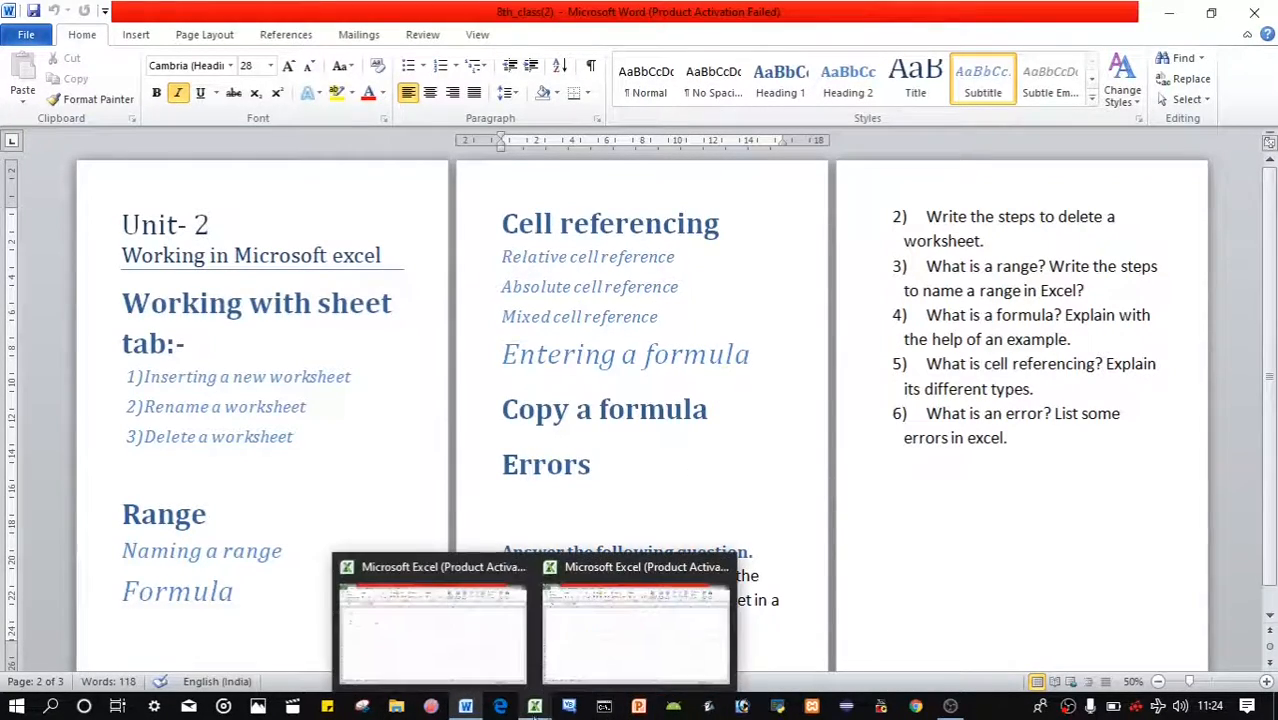
click(490, 655)
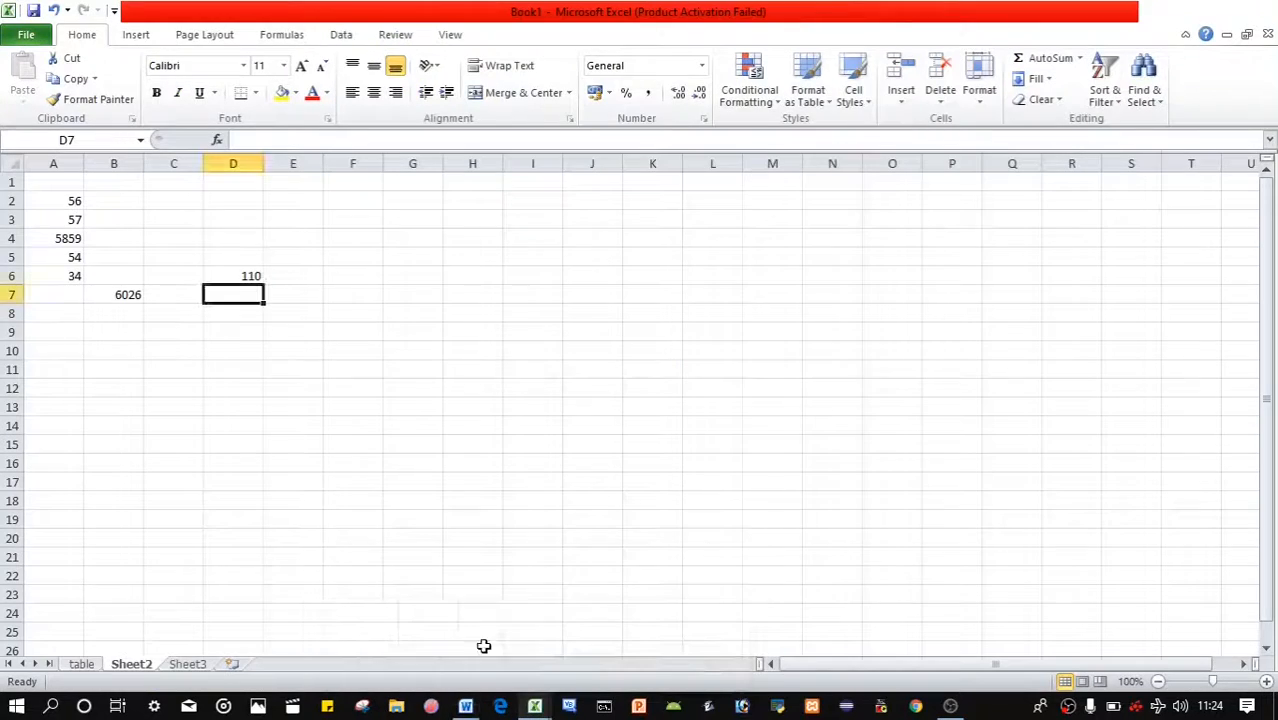
click(92, 404)
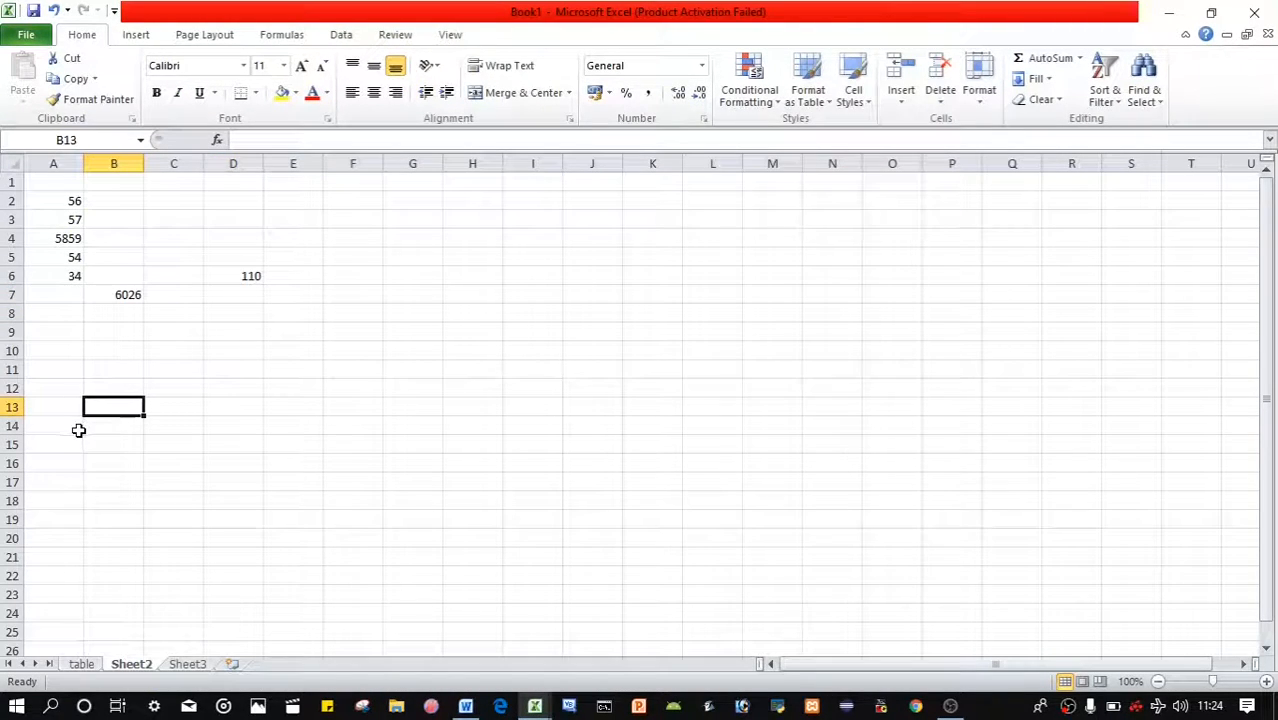
click(80, 368)
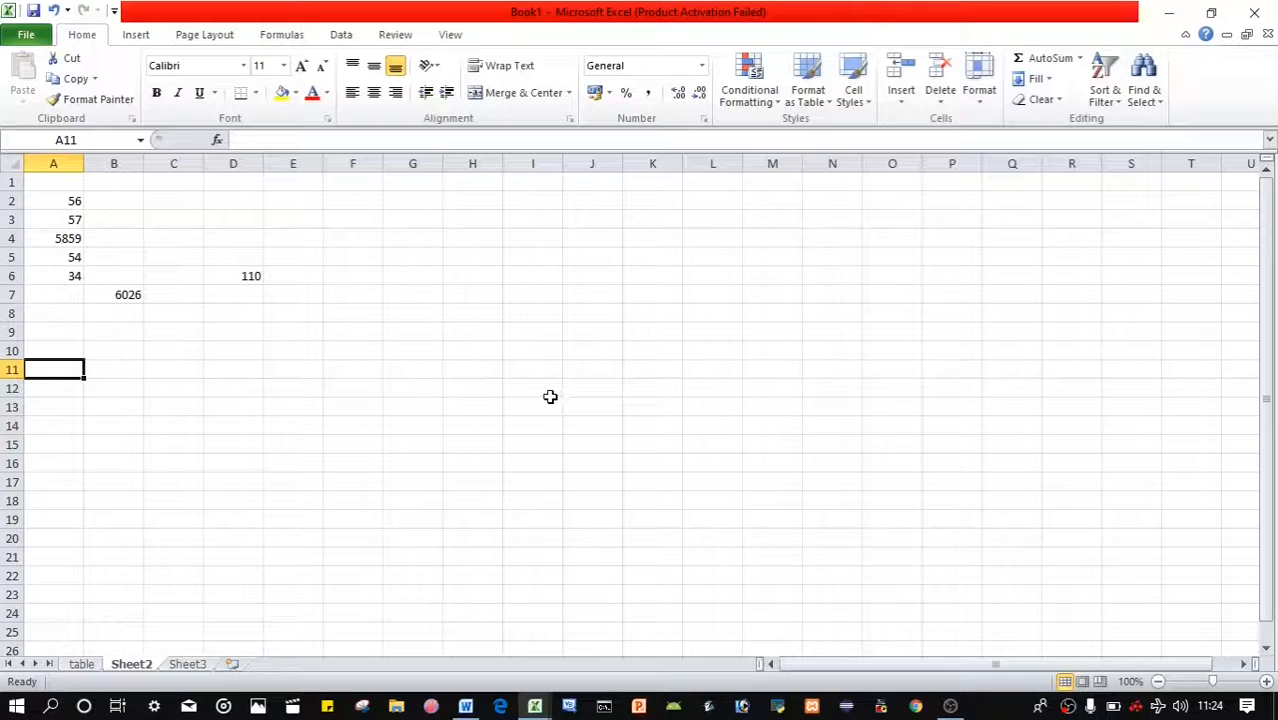
text(=)
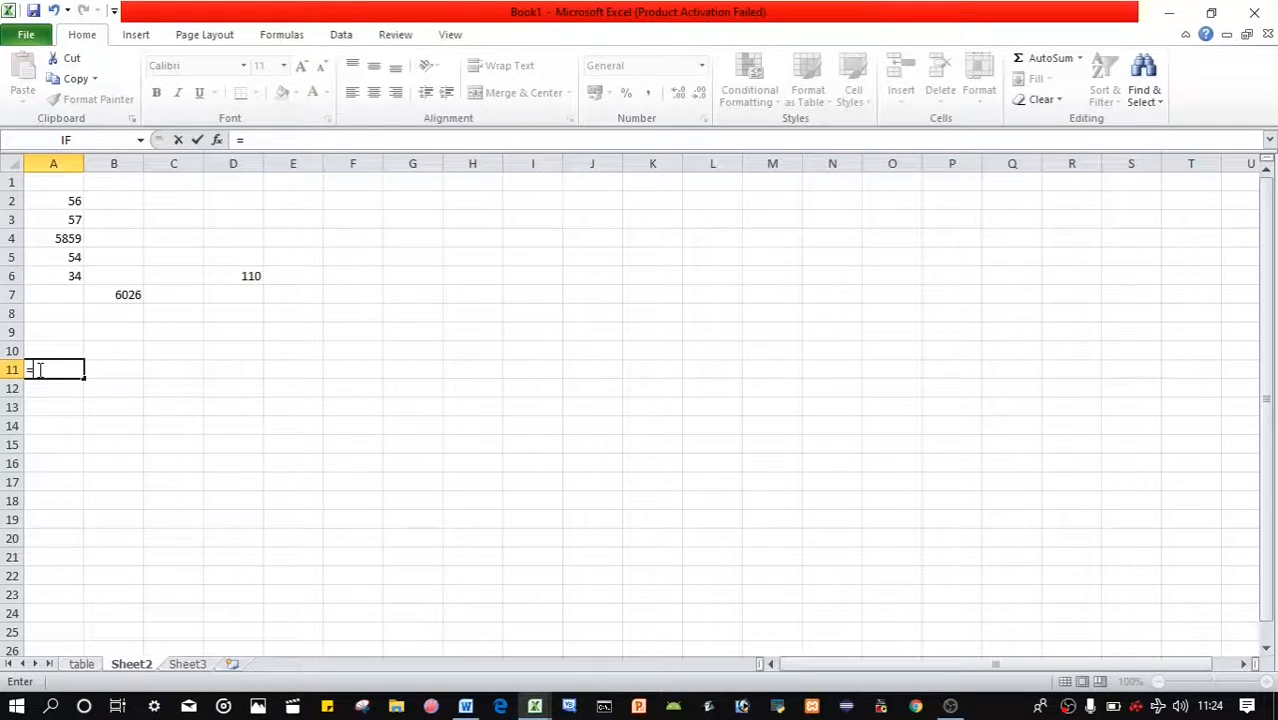
click(75, 200)
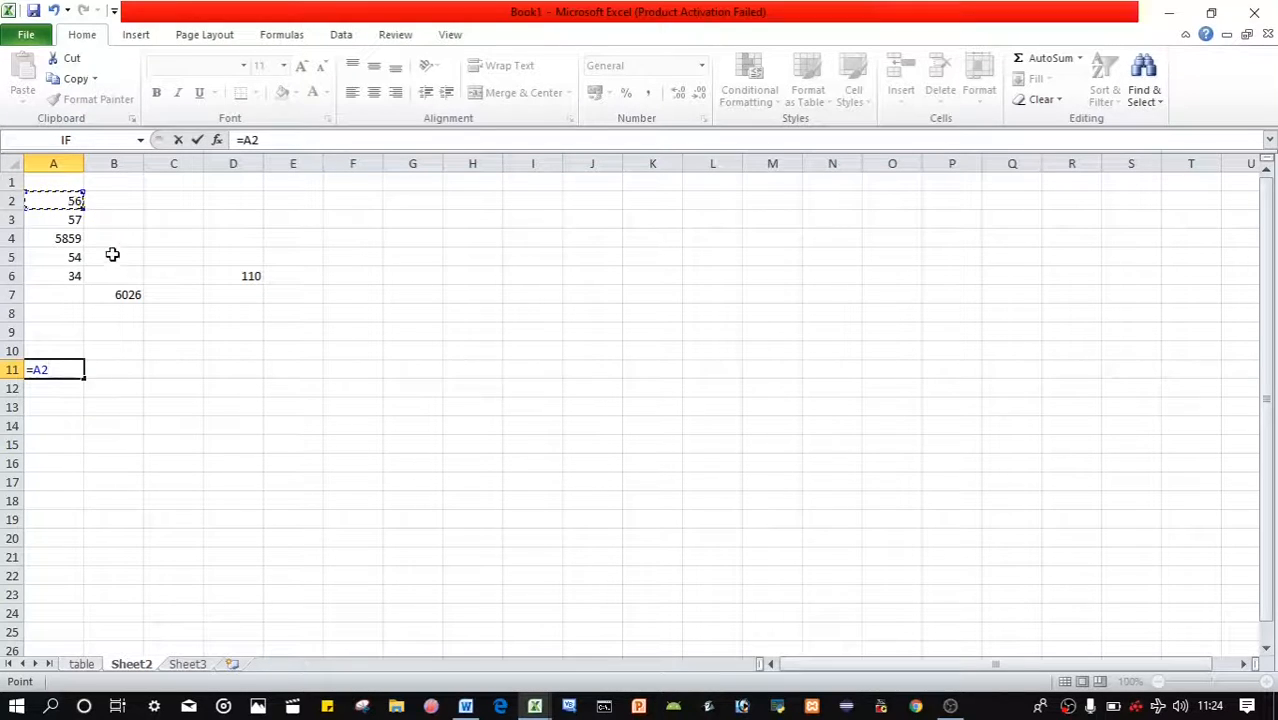
text(+)
click(55, 241)
text(+)
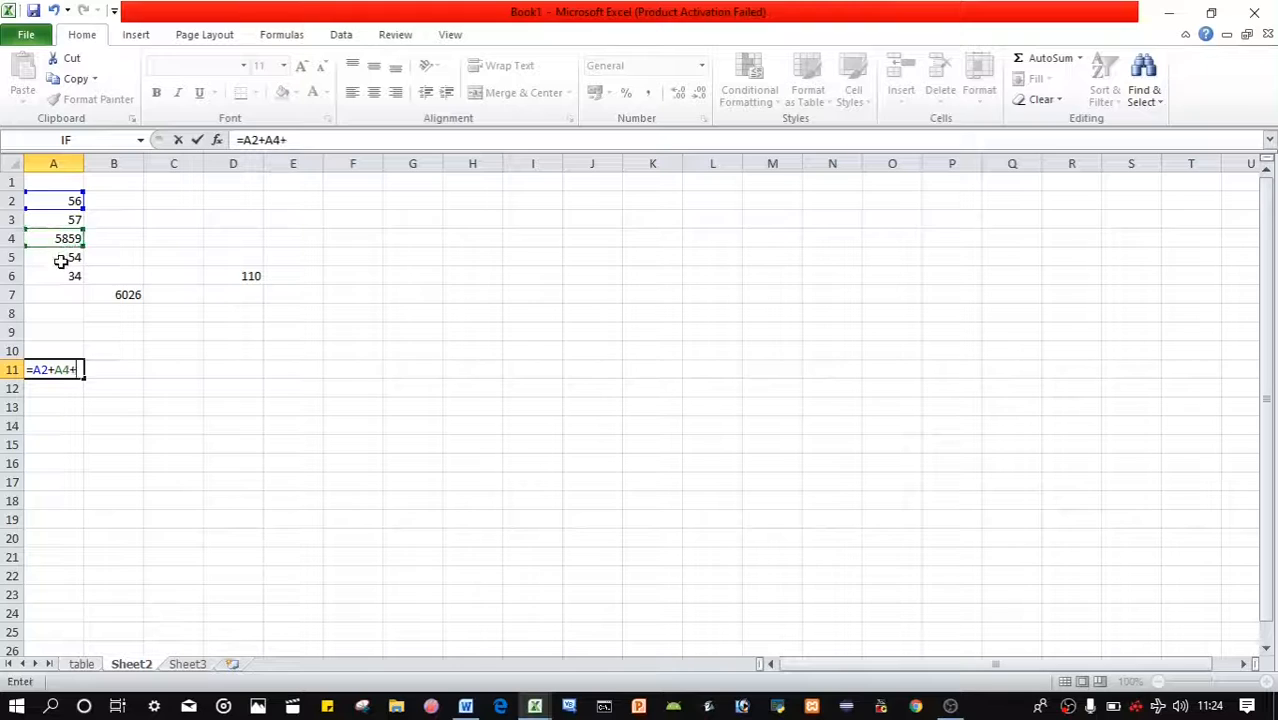
click(61, 261)
text(+)
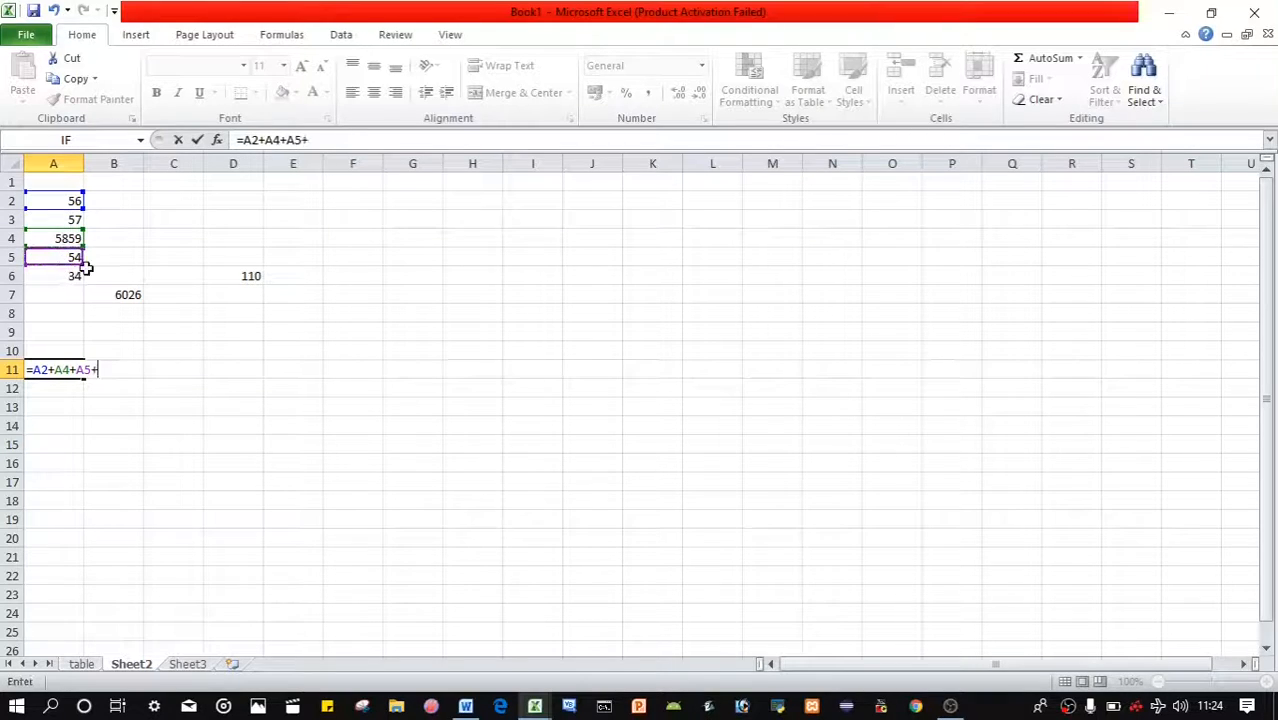
click(78, 276)
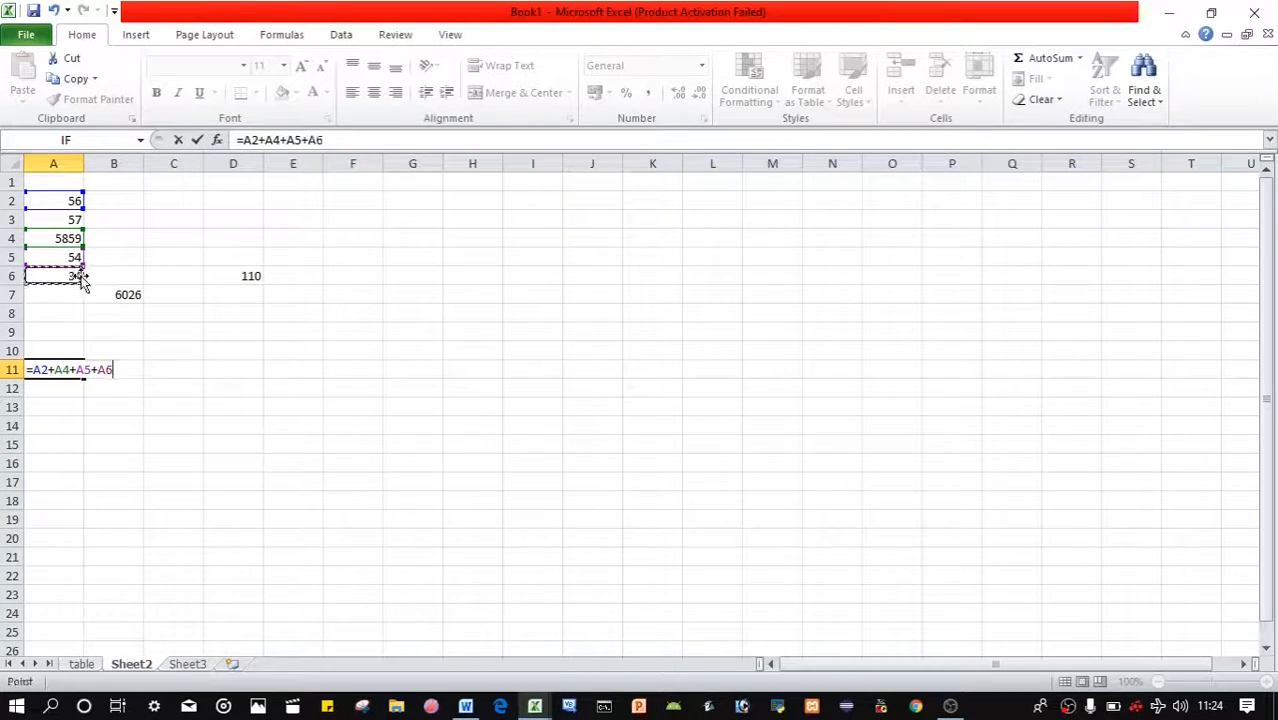
key(Return)
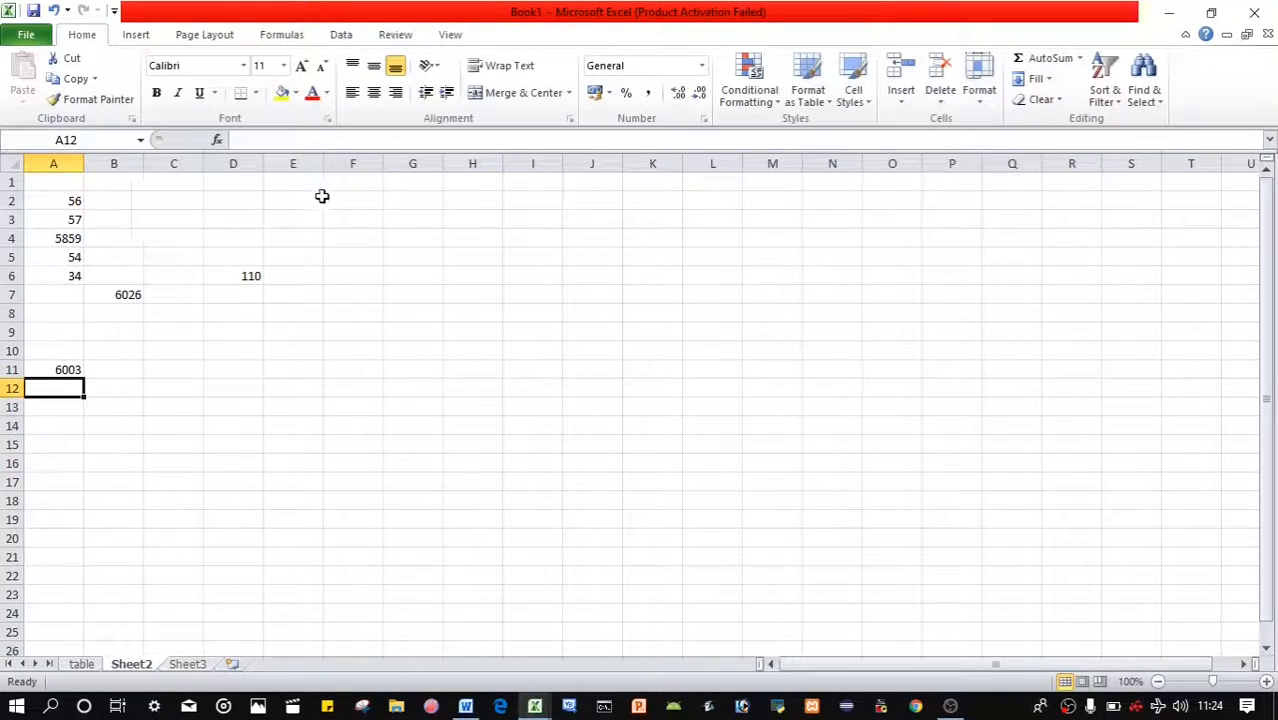
Step: Enter the formula =A2+A3+A5 in cell E2 with manually written references, and reselect the cell to show its formula
click(321, 198)
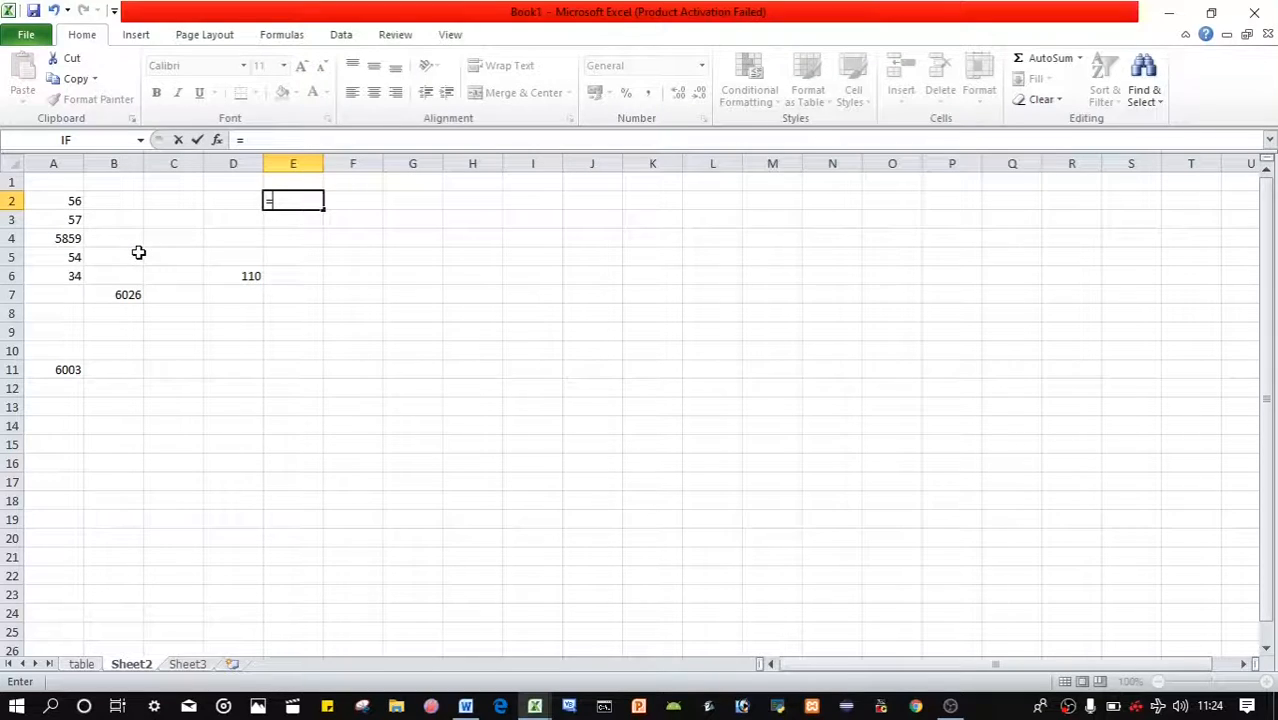
text(a2)
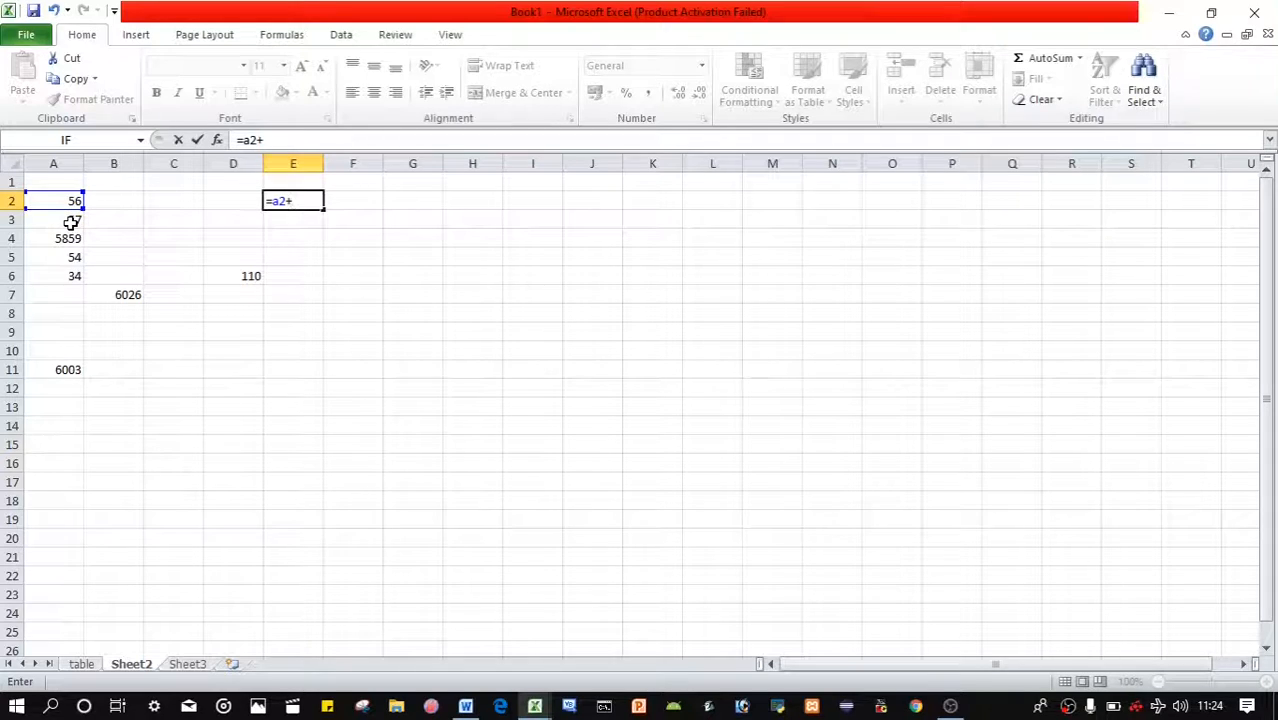
text(+a3+)
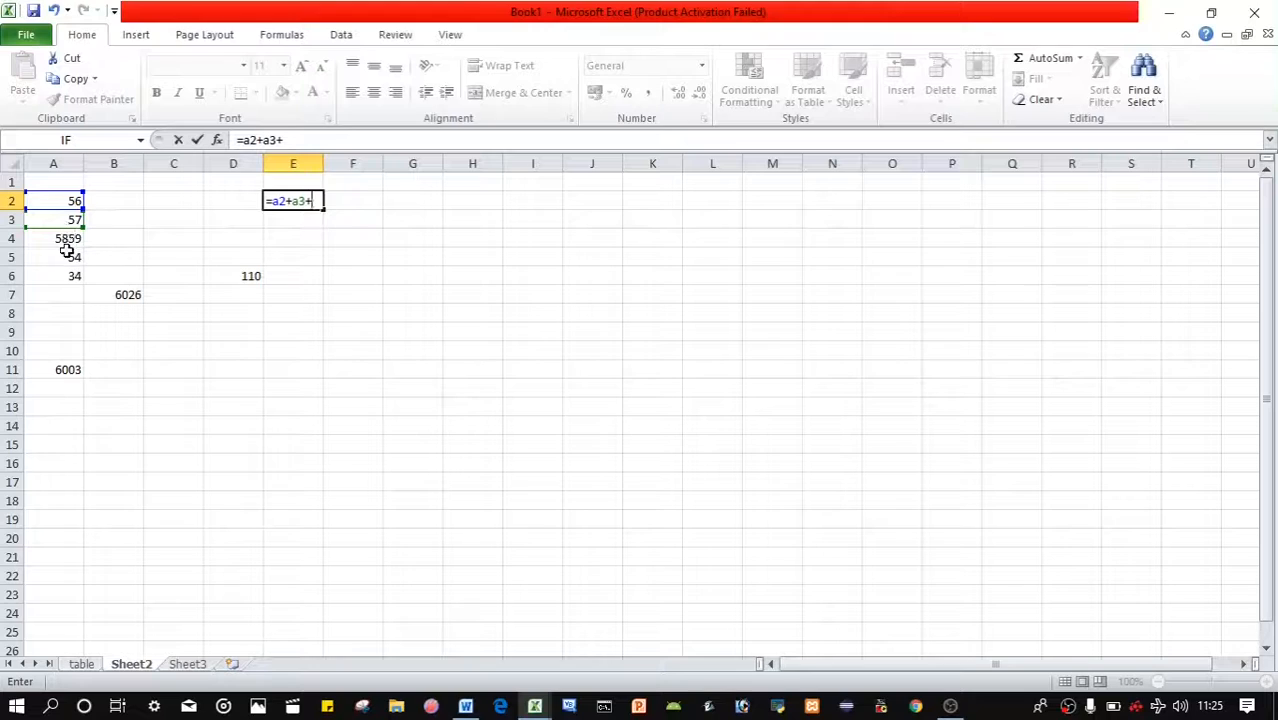
text(a)
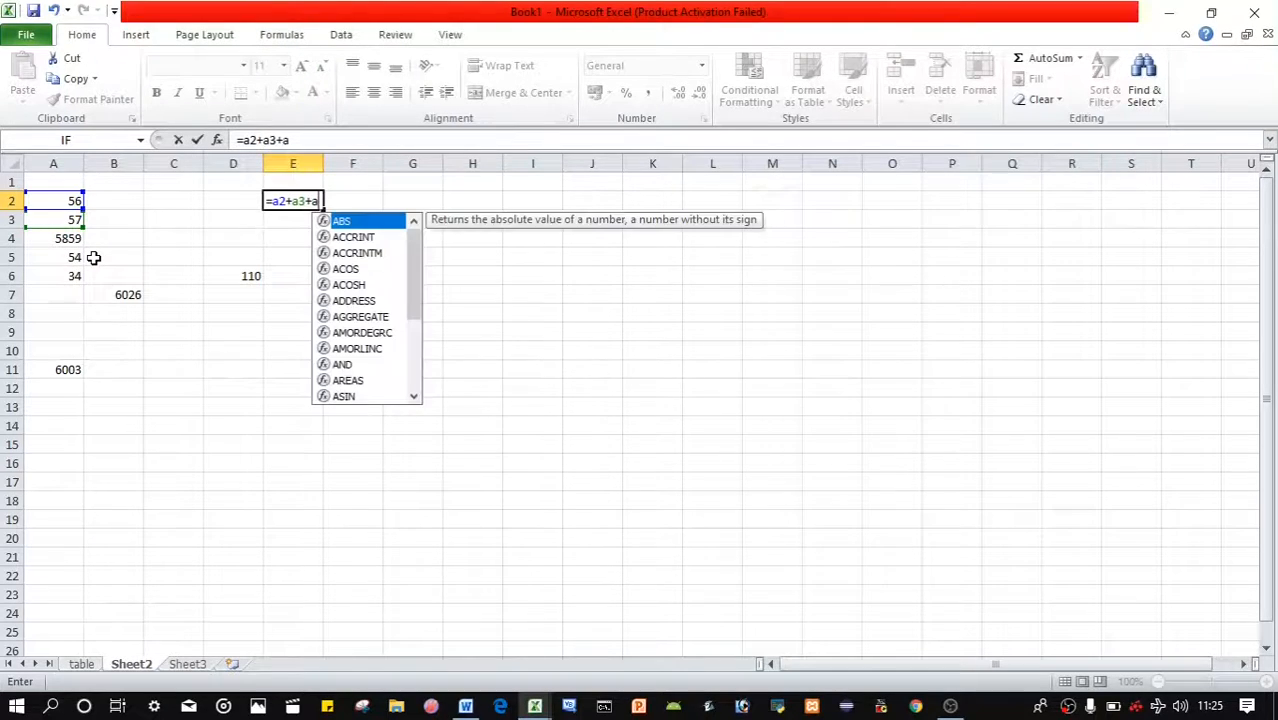
text(5)
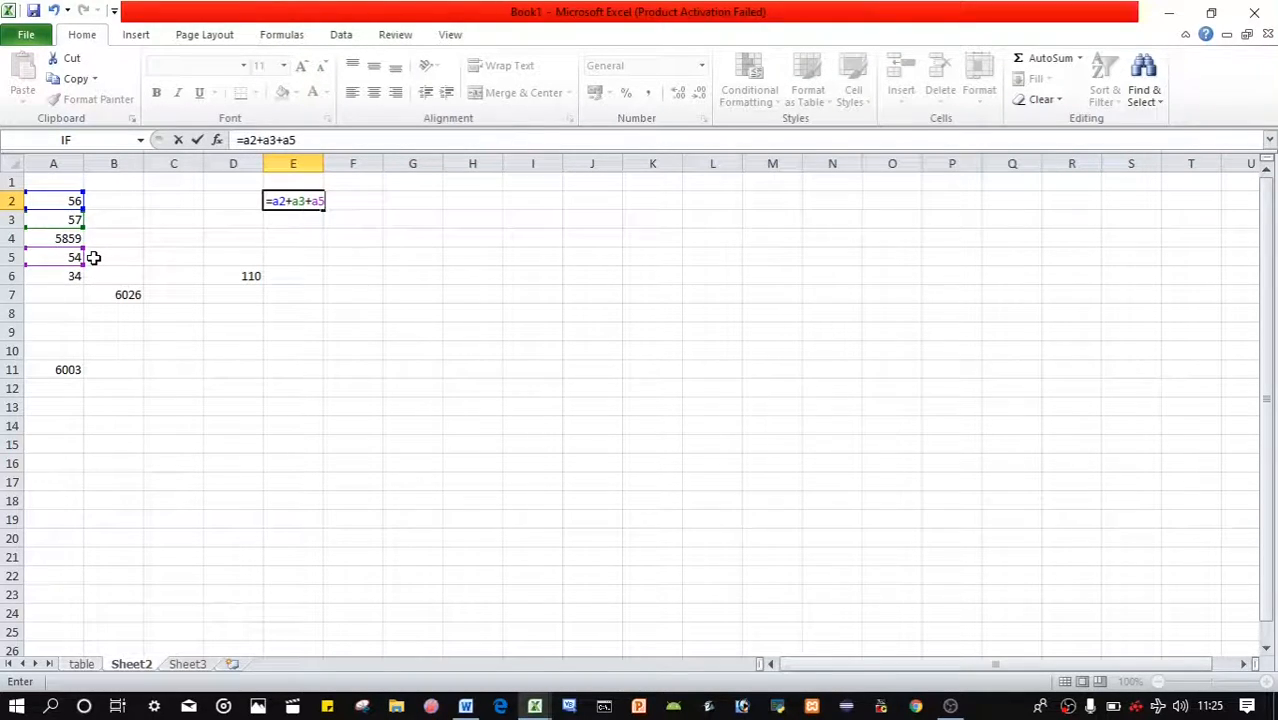
key(Return)
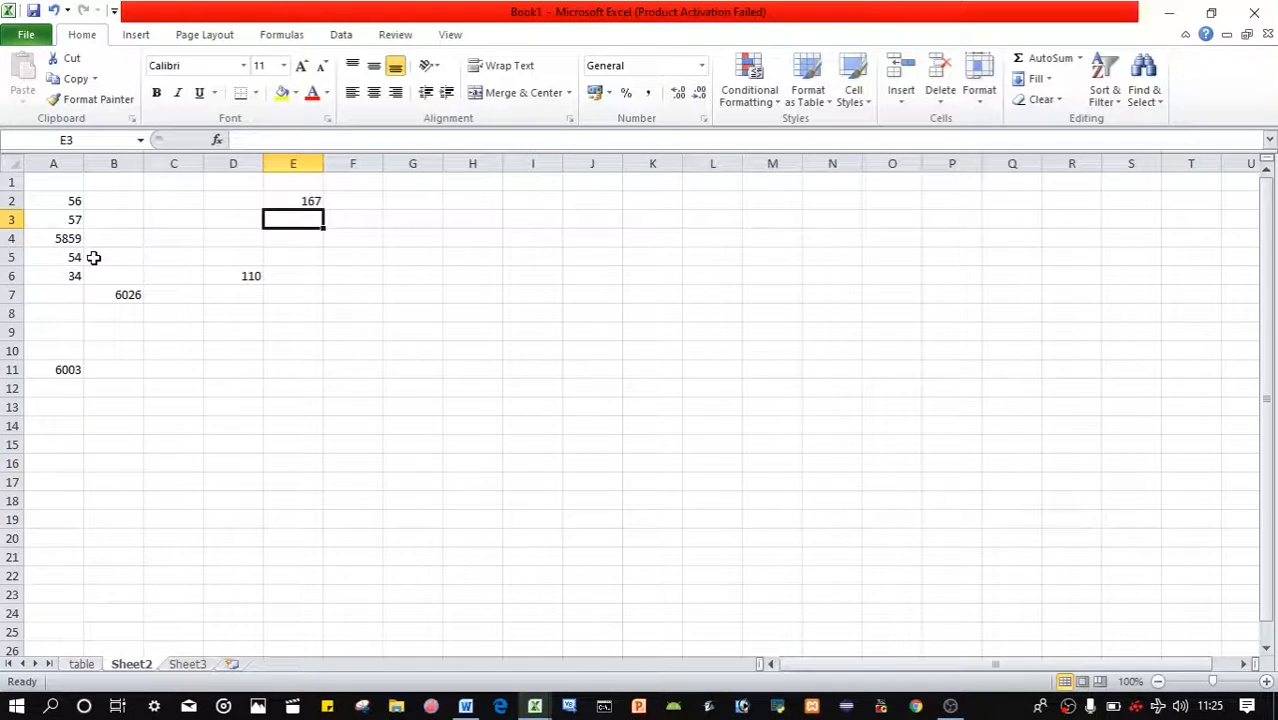
click(310, 200)
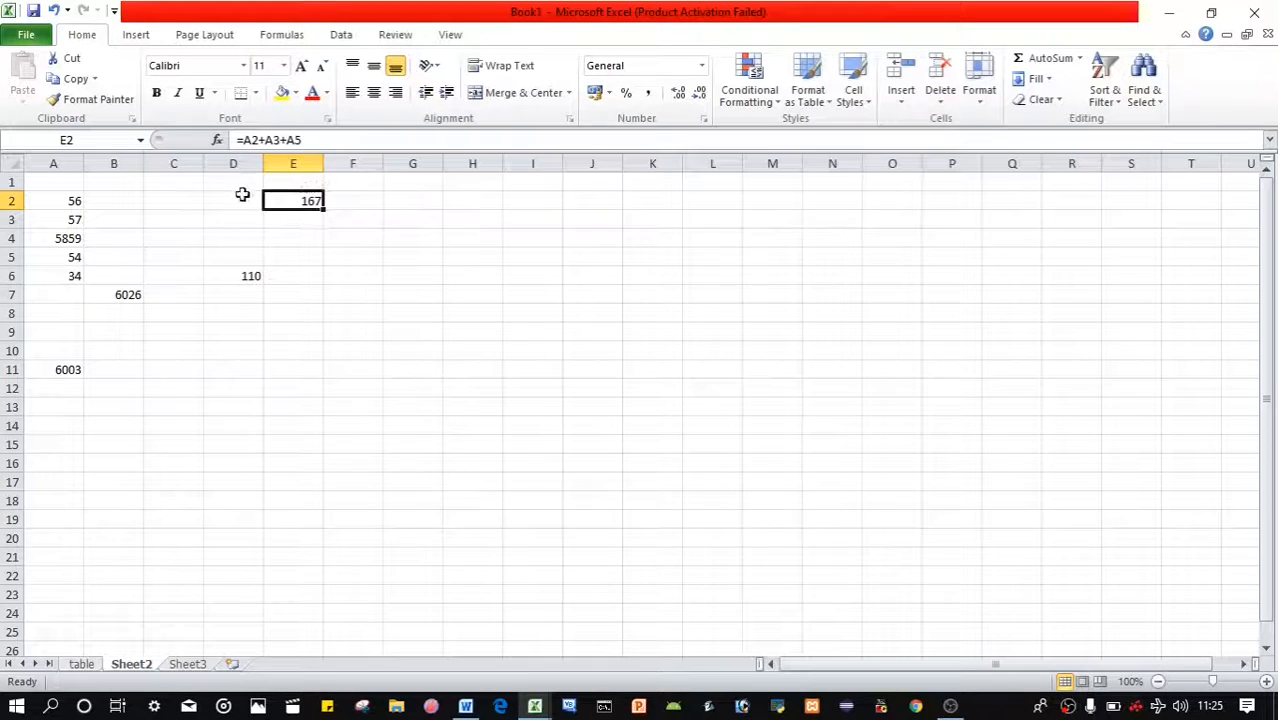
Step: Switch to the 8th_class(2) outline in Word to check the next topic
click(90, 351)
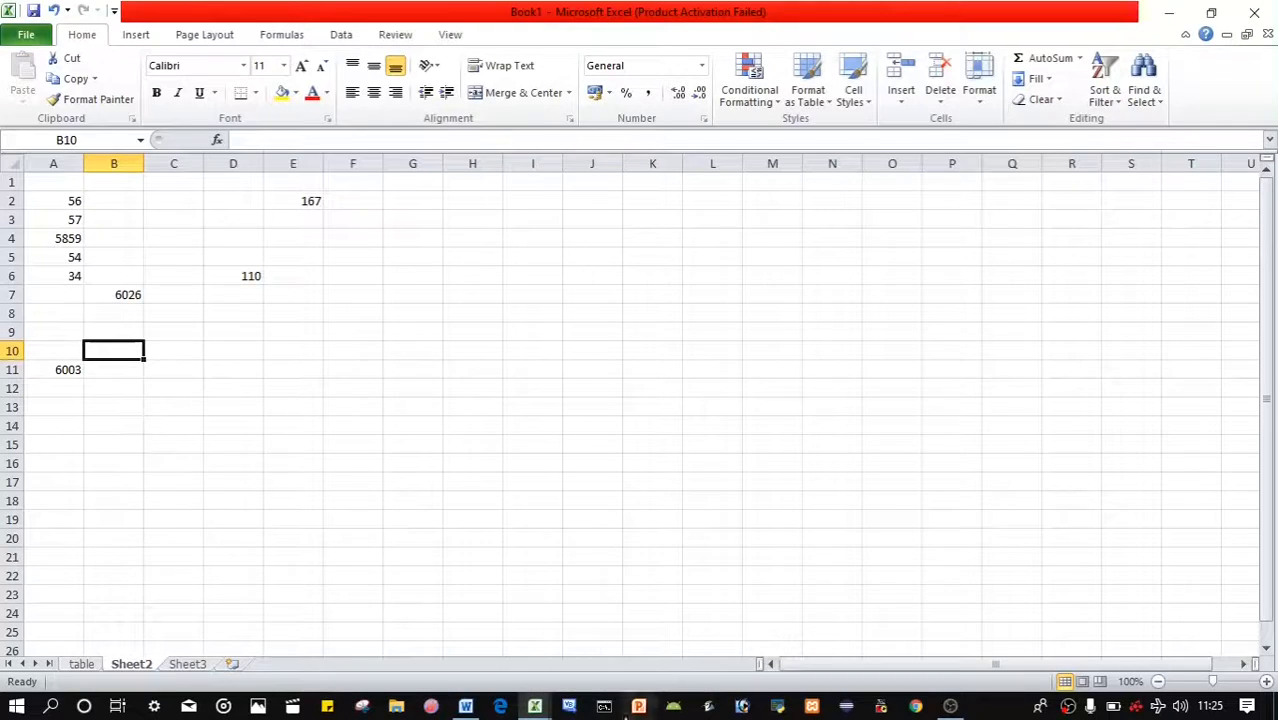
mouse_move(466, 702)
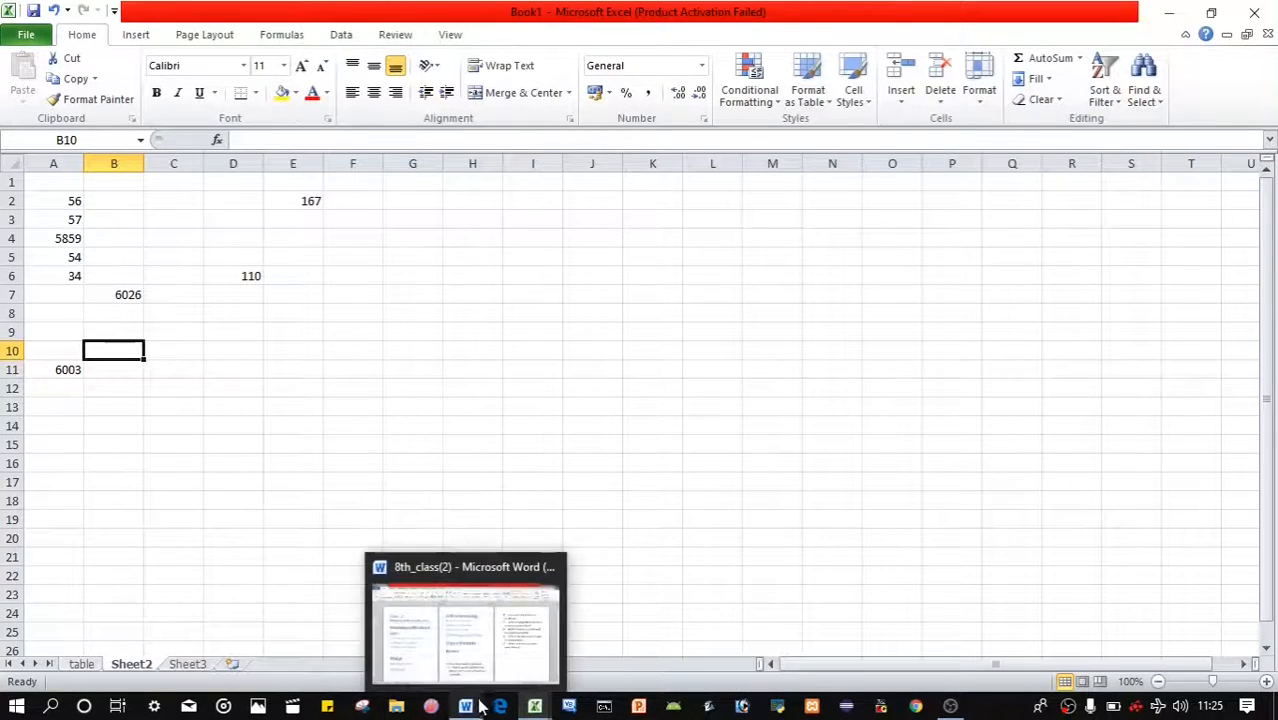
click(466, 660)
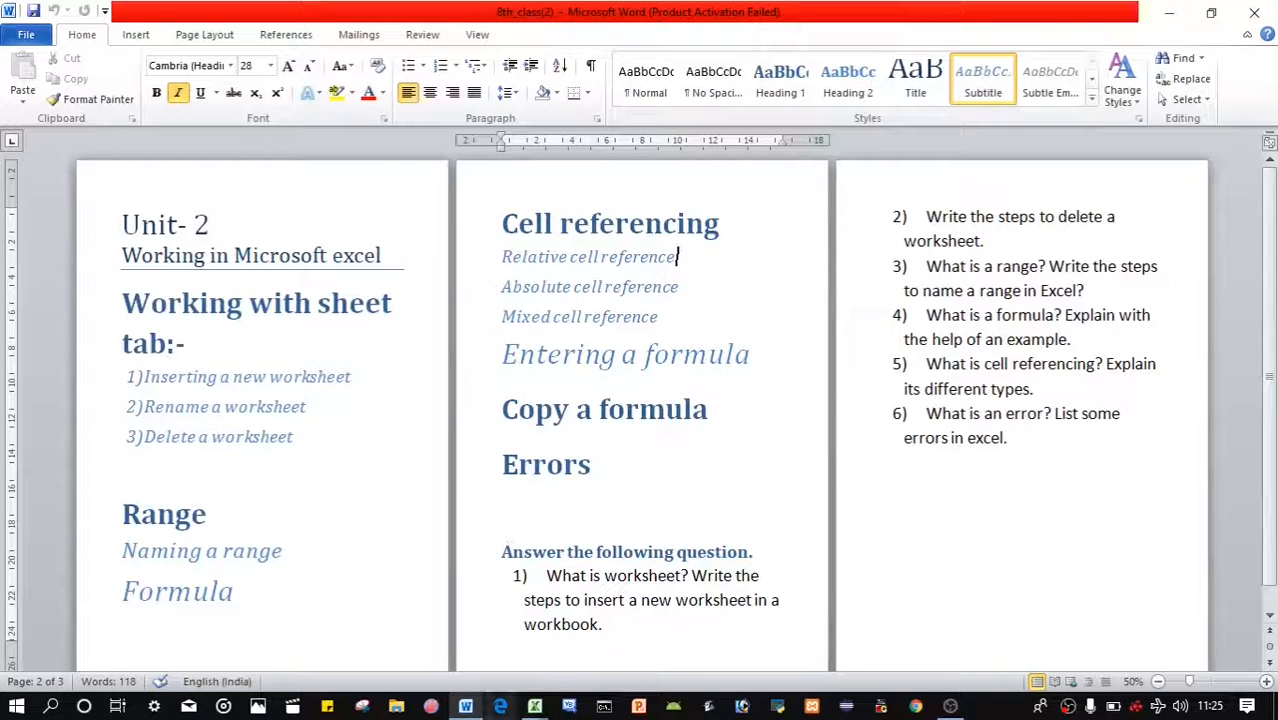
Step: Return to Book1 in Excel and clear all contents of the range A2:G12 on Sheet2
mouse_move(529, 712)
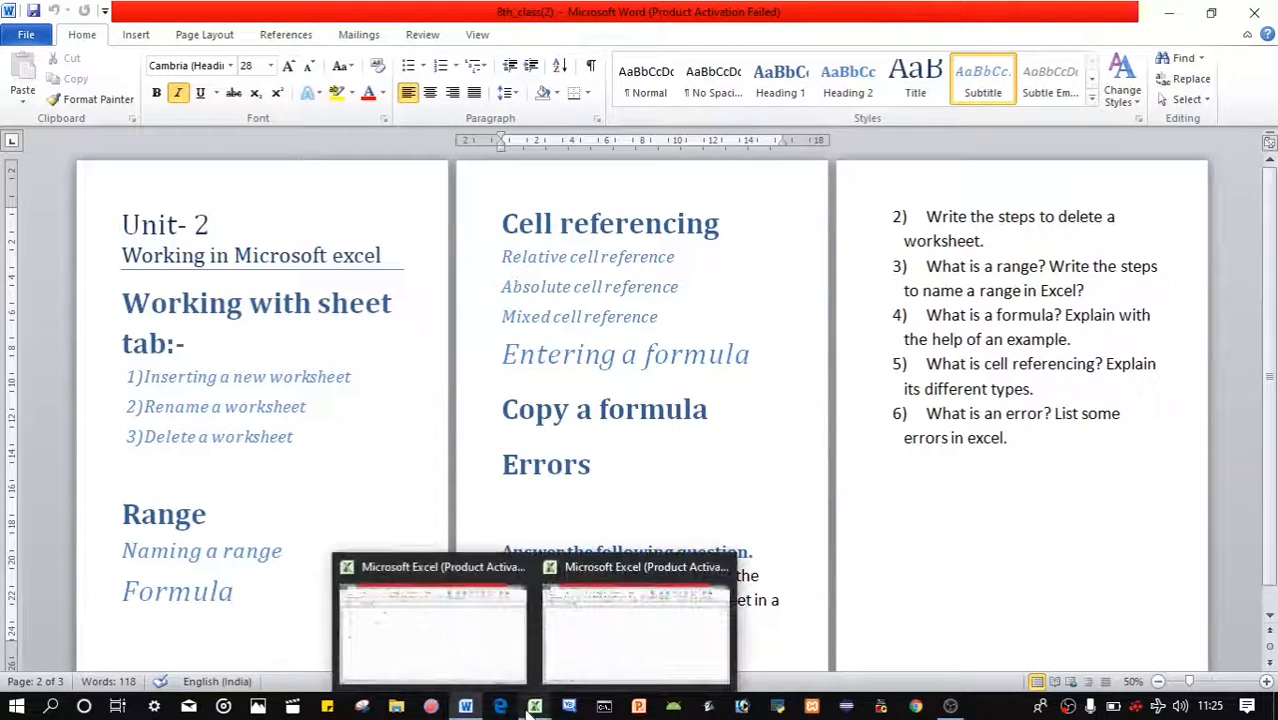
click(508, 667)
click(186, 346)
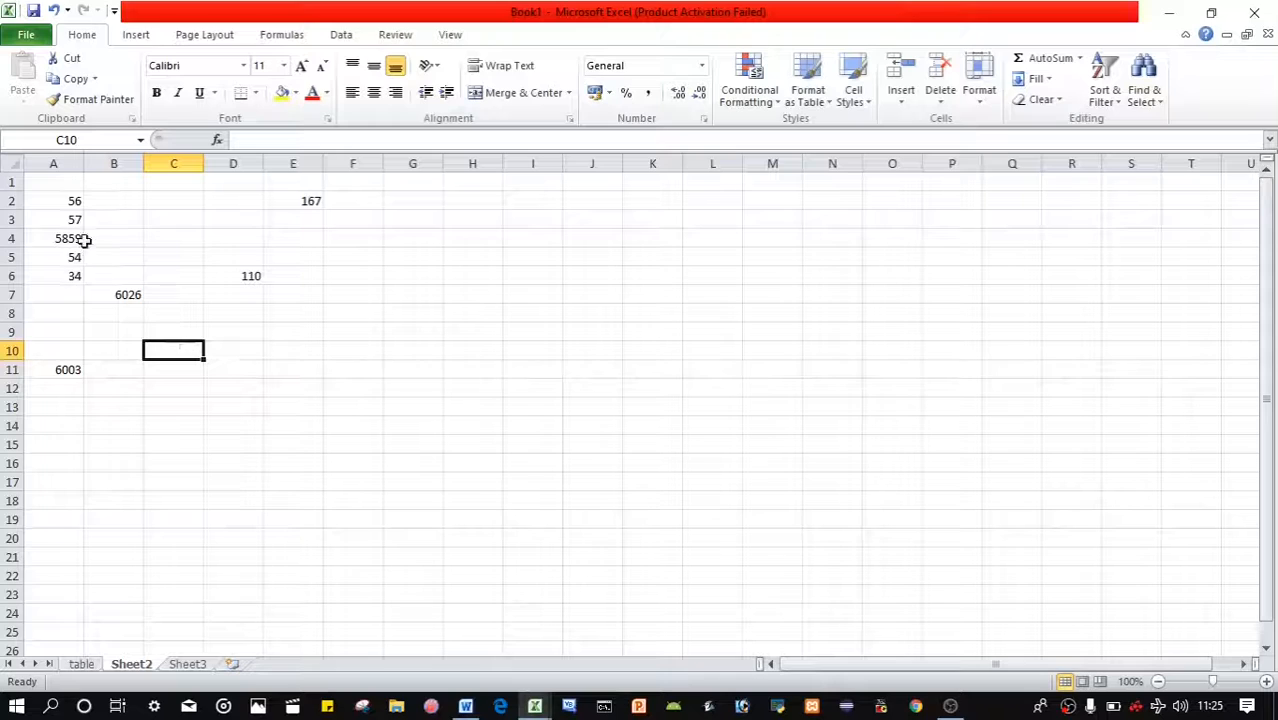
drag(405, 197, 51, 378)
key(Delete)
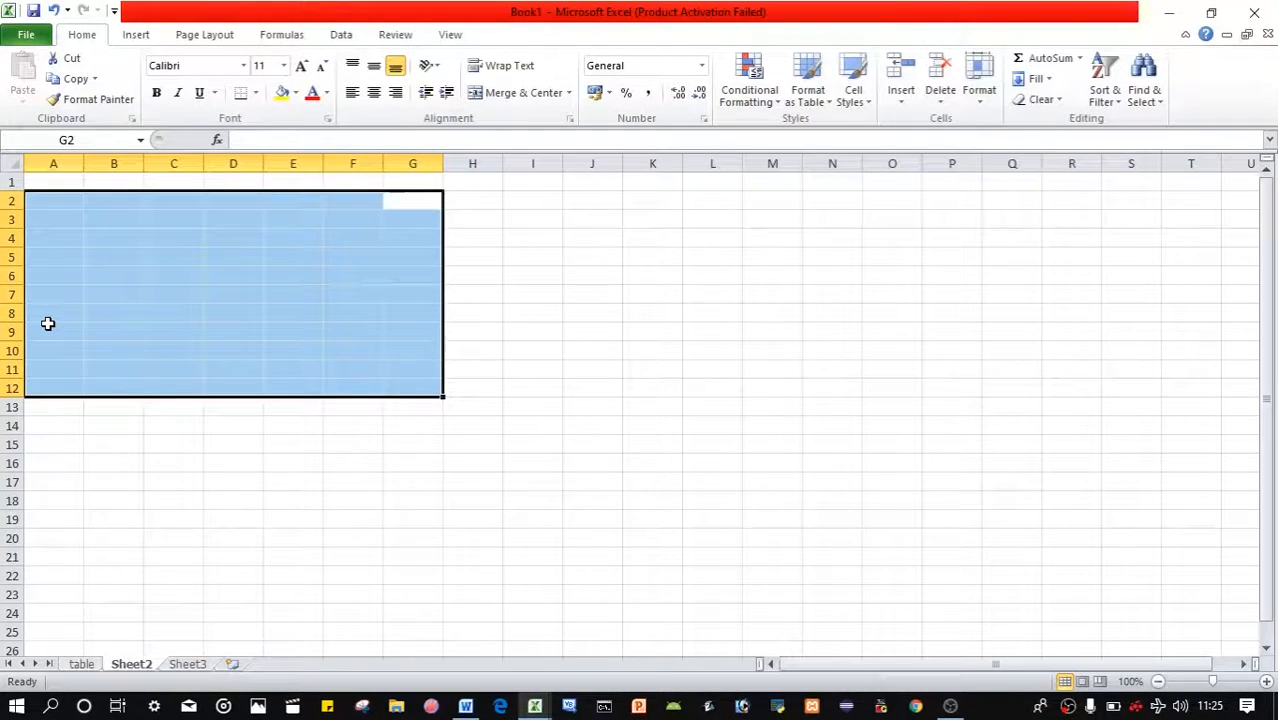
click(106, 259)
Step: Enter the values 34 and 78 in cells A1:A2, and 90 and 78 in cells B1:B2
click(57, 184)
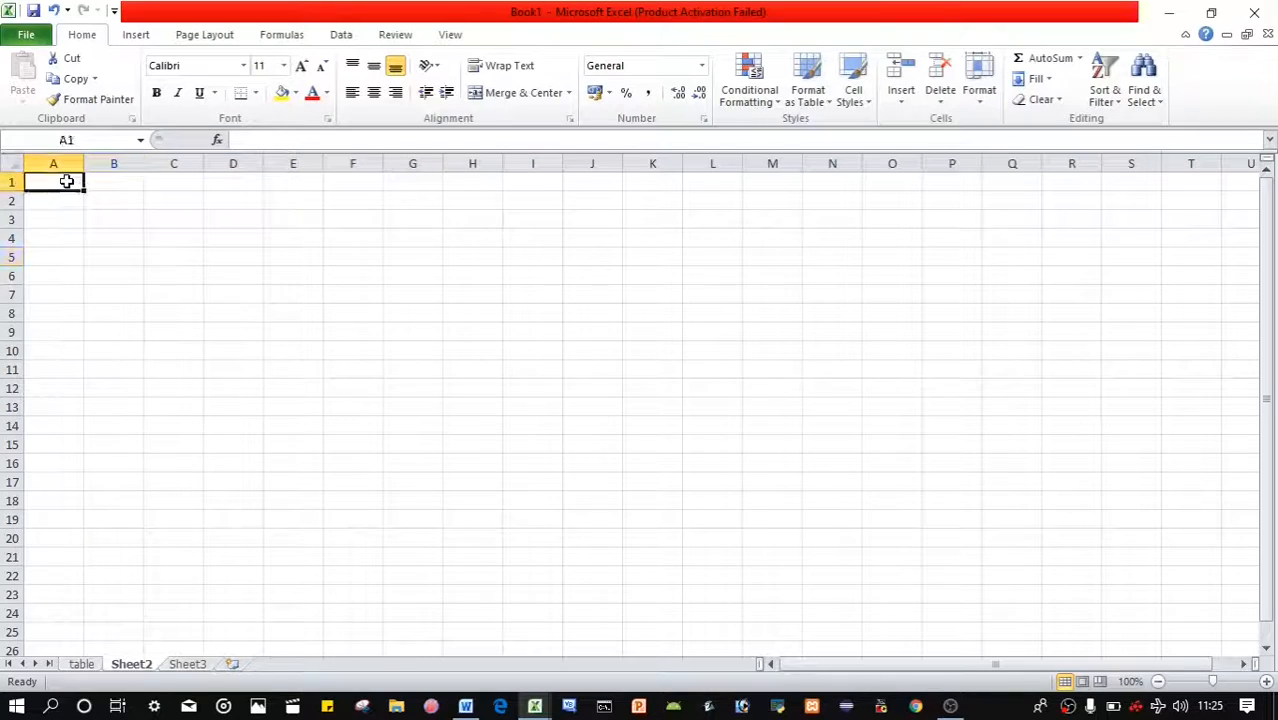
text(34)
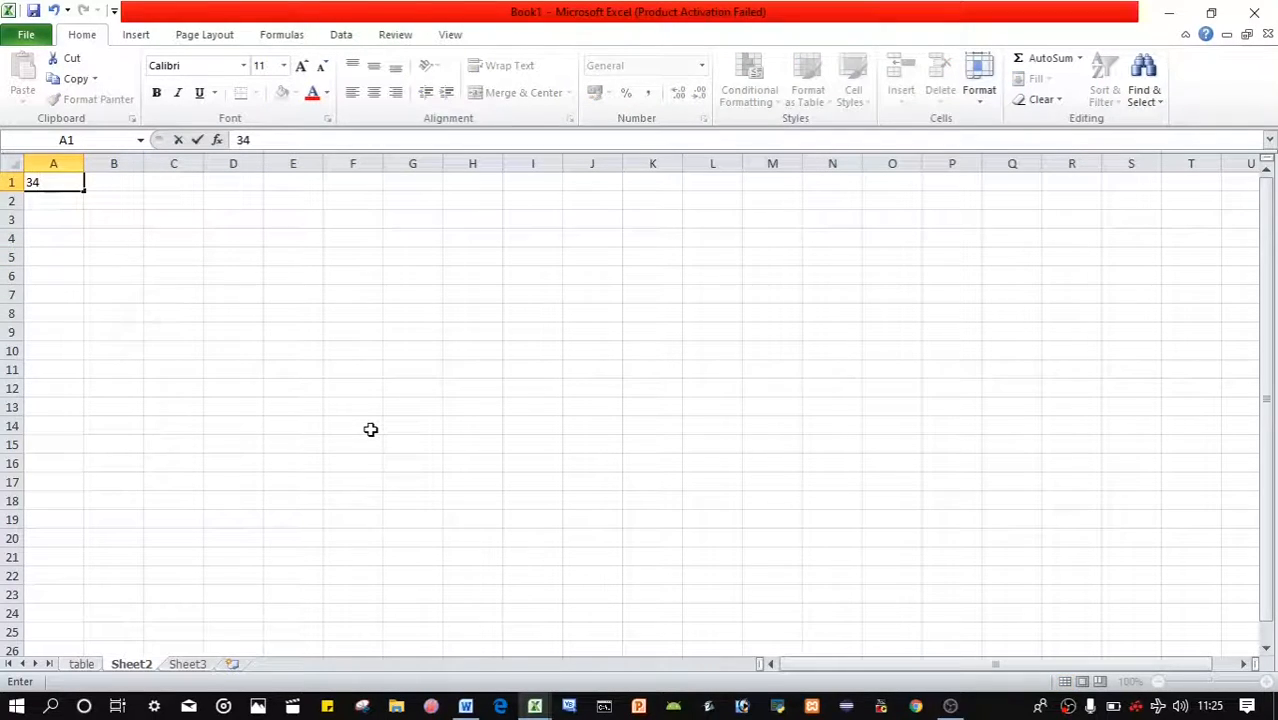
key(Return)
text(78)
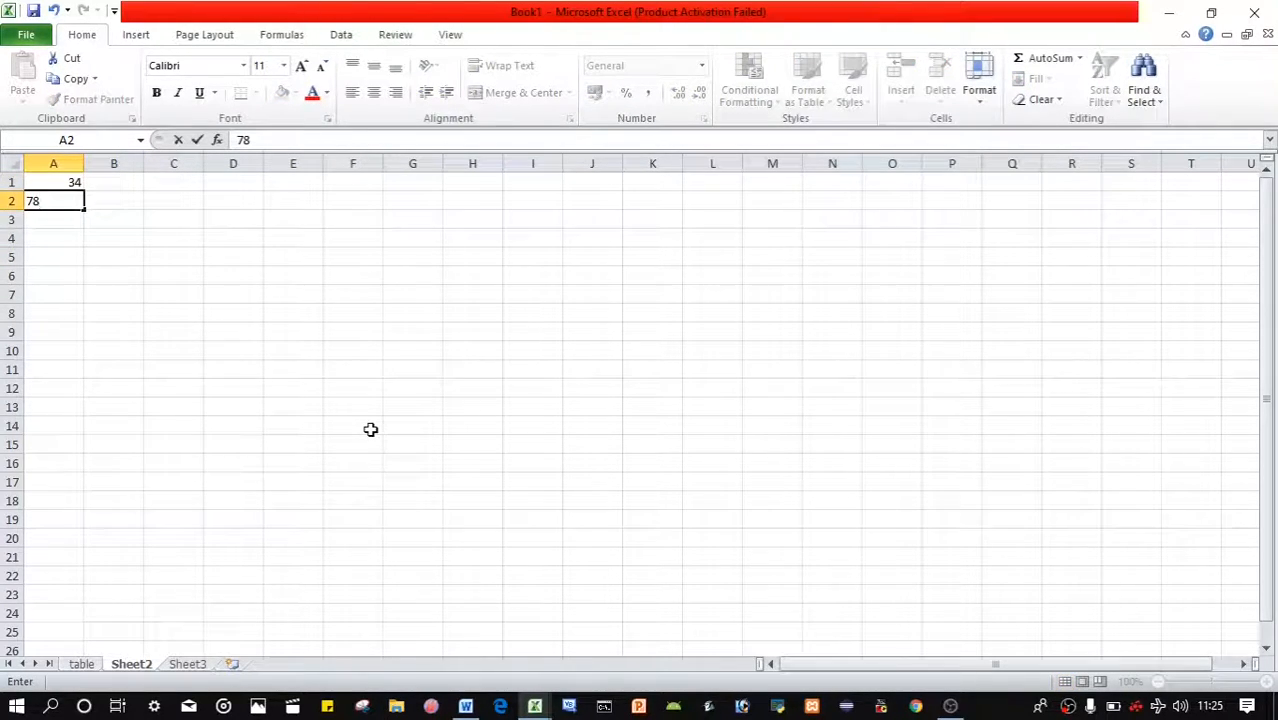
key(Tab)
key(Up)
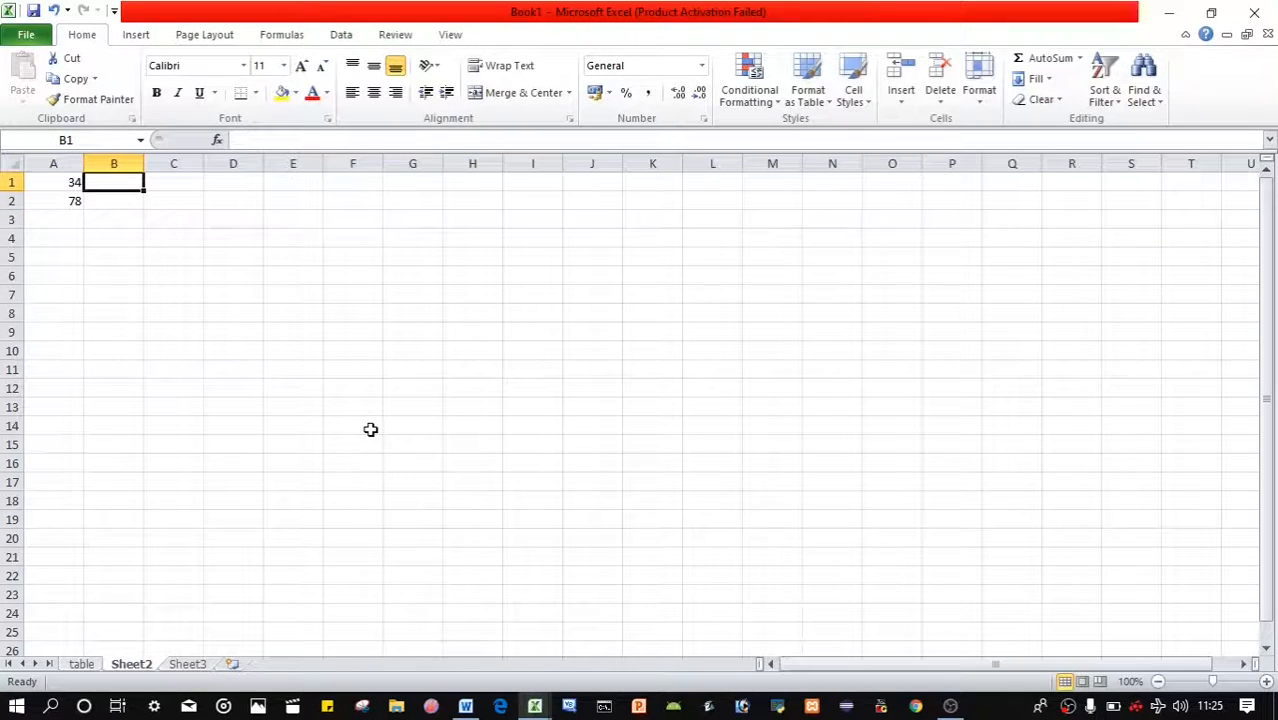
text(90)
key(Return)
text(j)
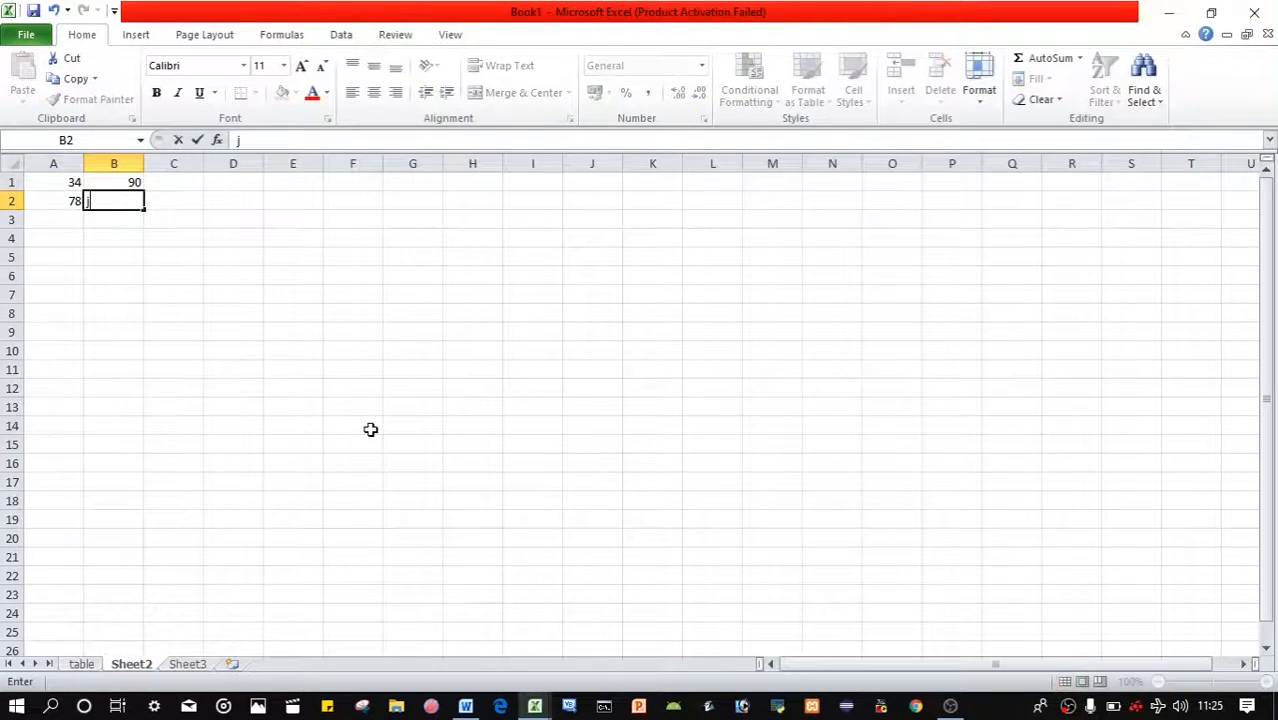
text(8)
key(Return)
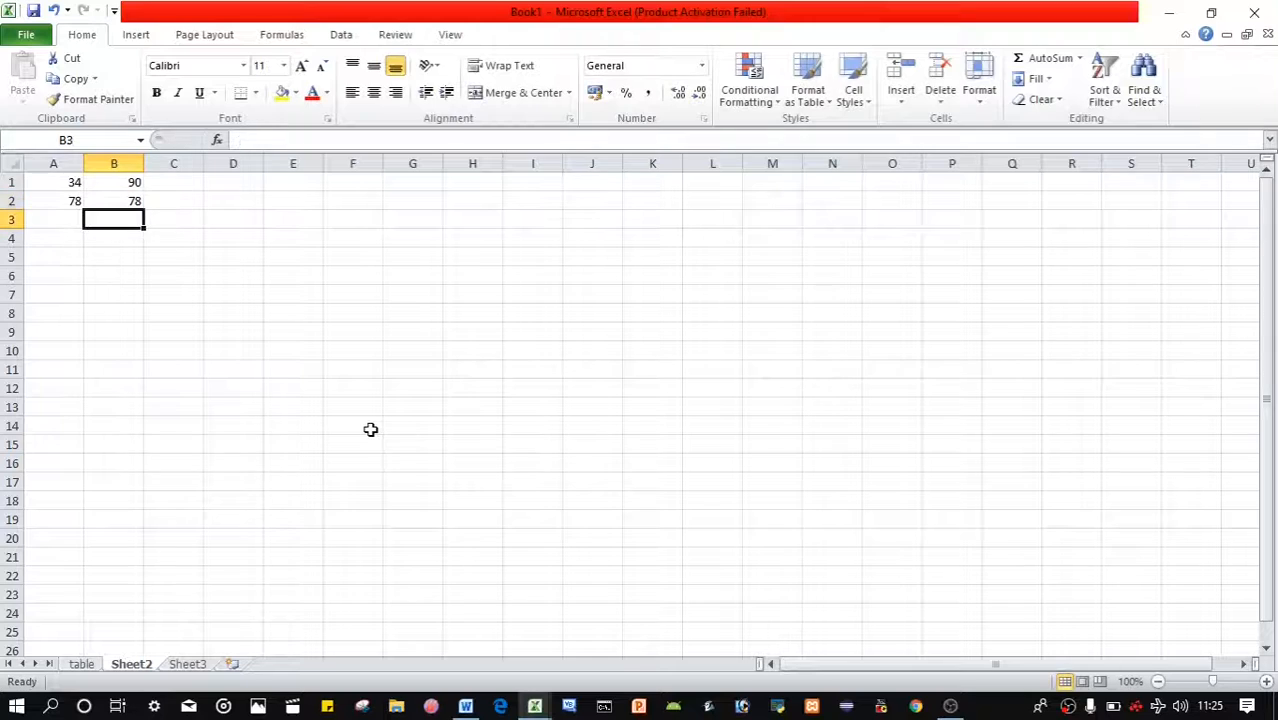
Step: Continue the two-column data with 45, 34 and 23 in cells A3:A5, and 87, 68 and 67 in cells B3:B5
key(Left)
text(45)
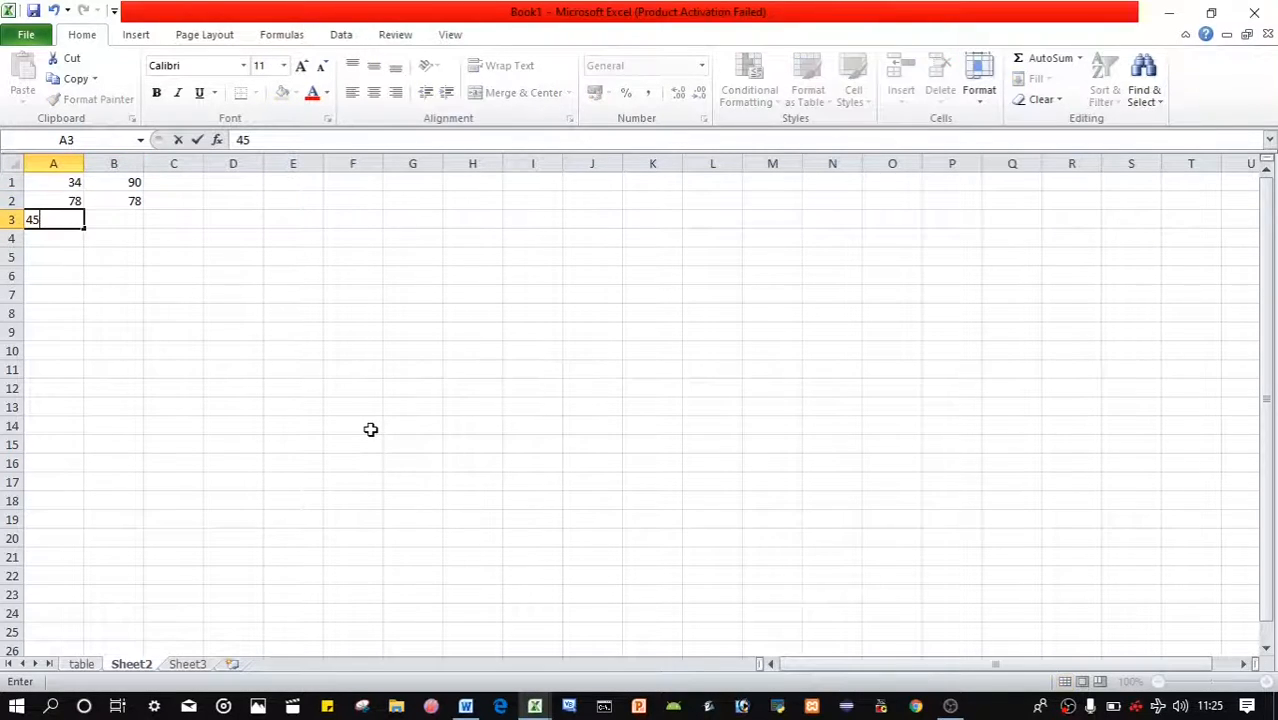
key(Right)
text(87)
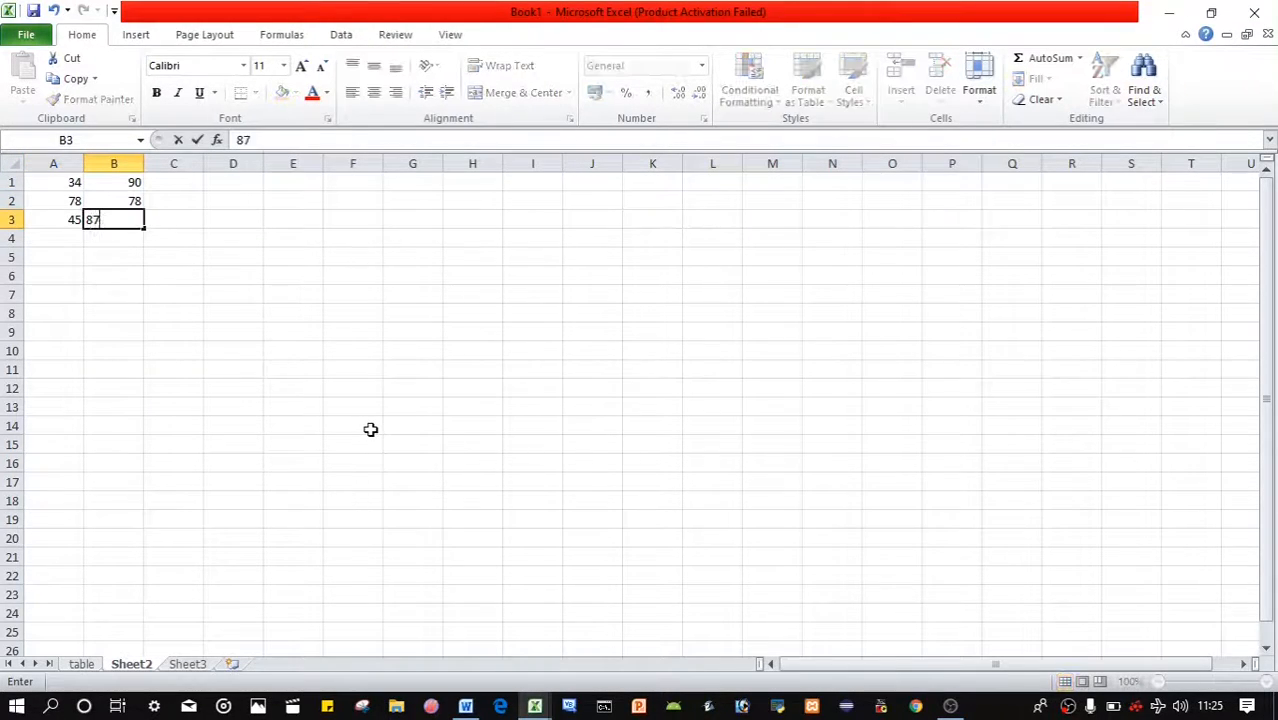
key(Return)
key(Left)
text(34)
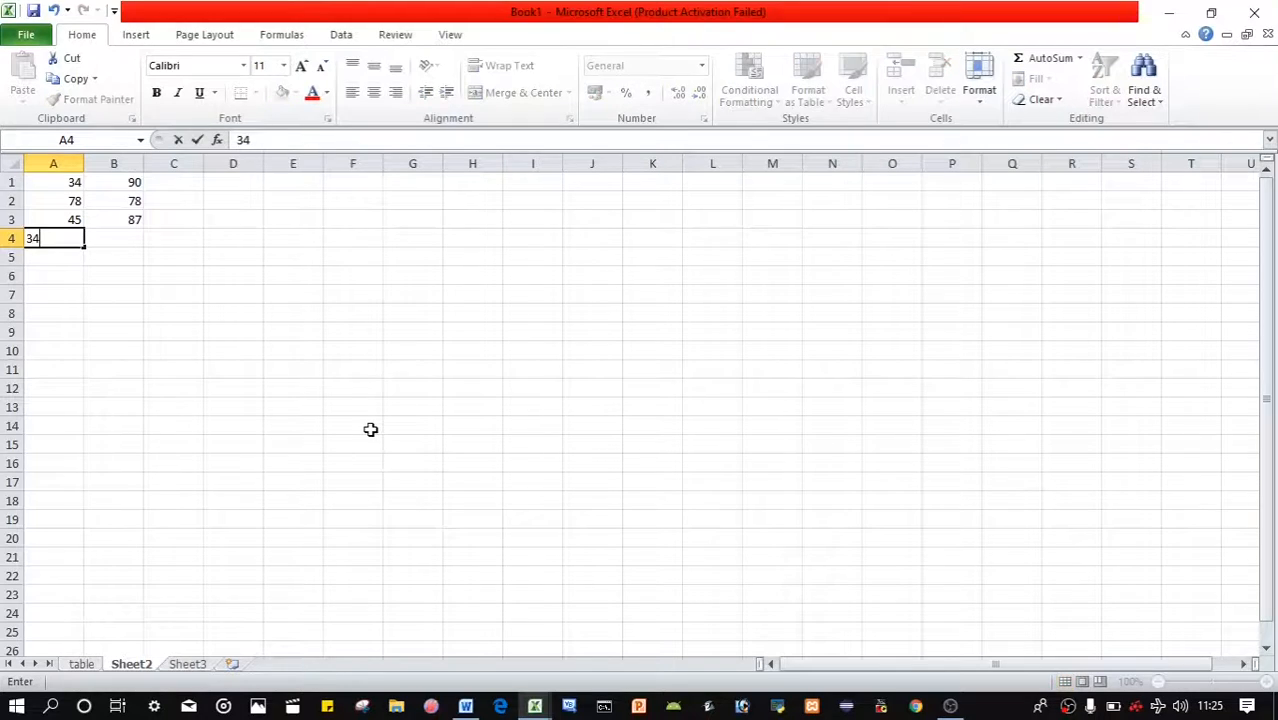
key(Right)
text(6)
key(Return)
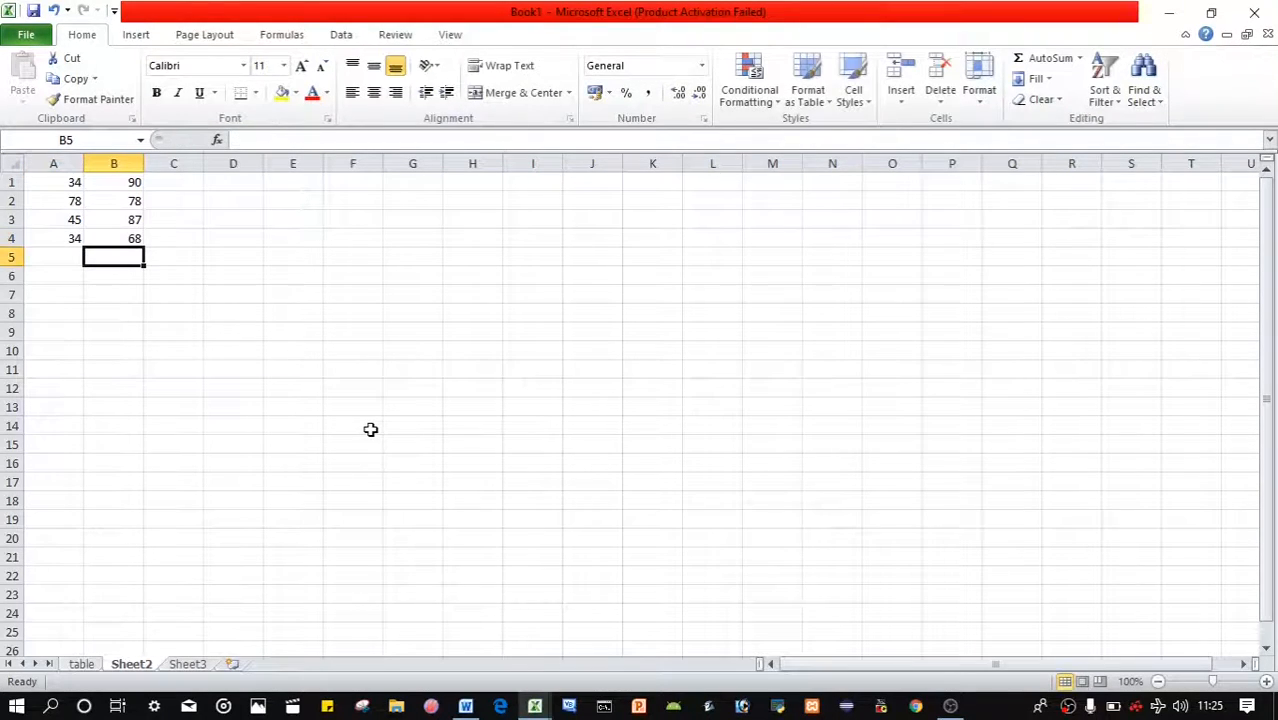
key(Left)
text(23)
key(Right)
text(67)
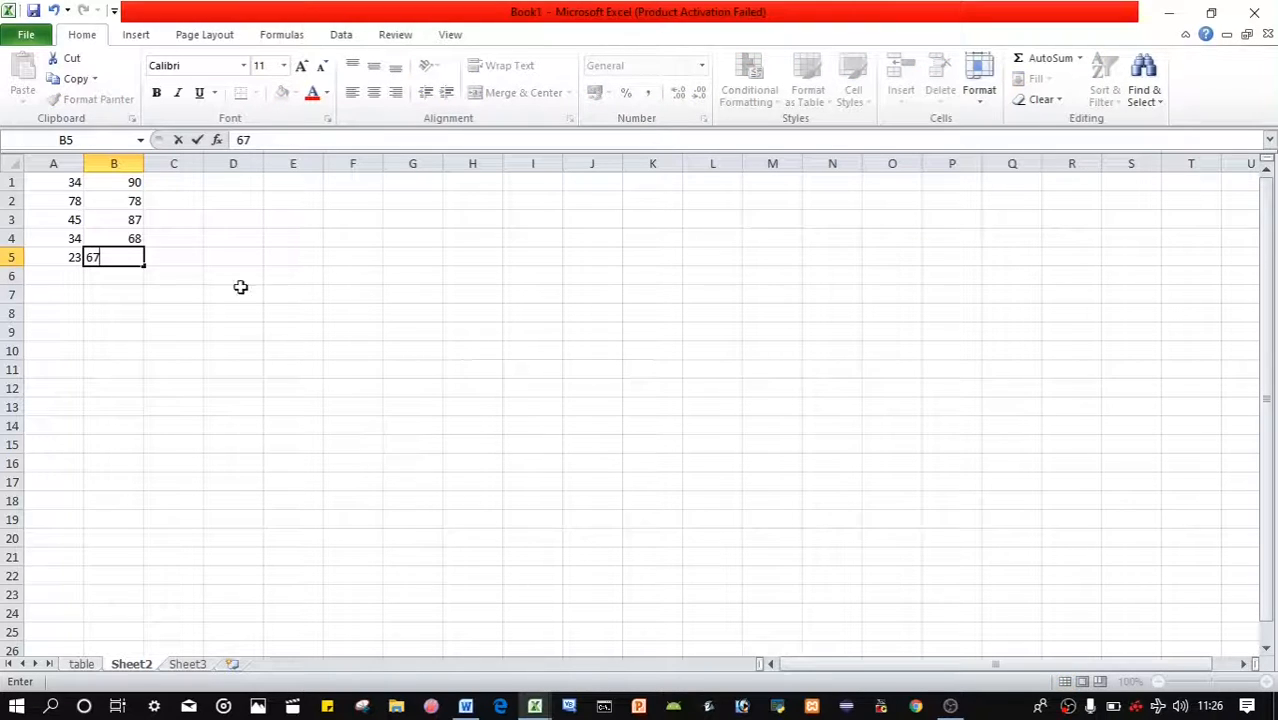
click(181, 189)
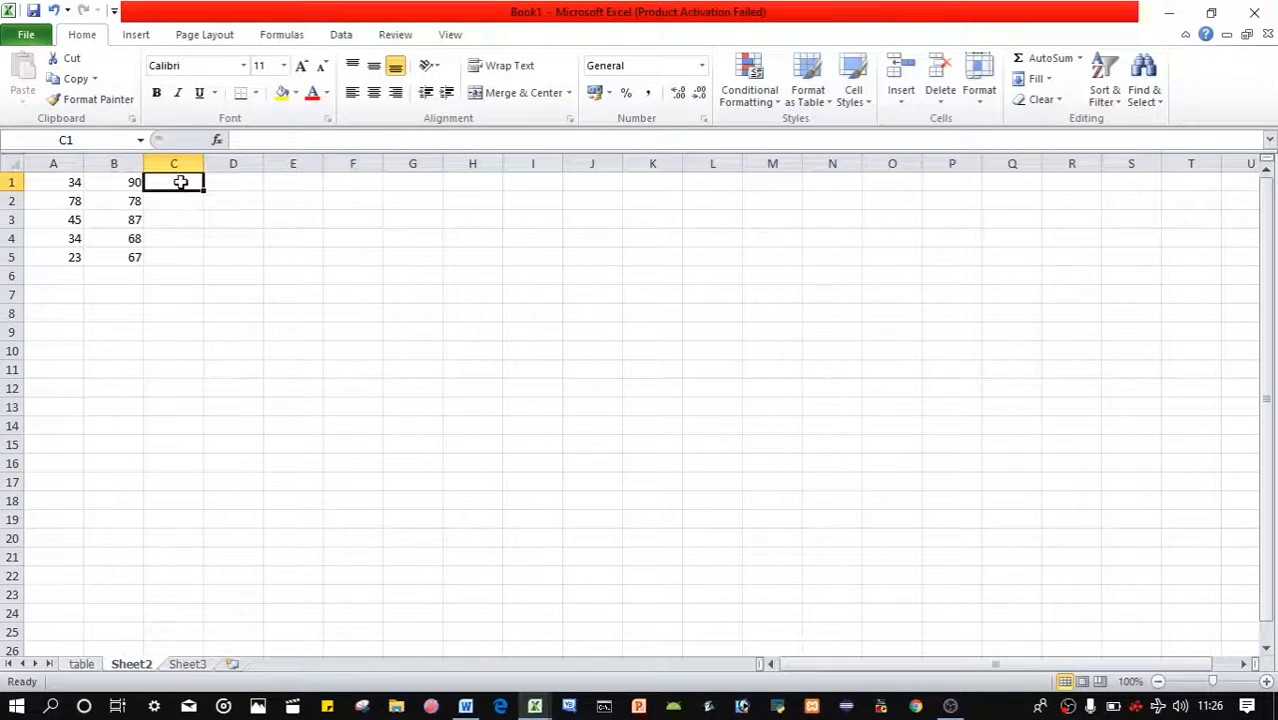
Step: Insert a new row above the data and enter the headers data1, data2 and total in cells A1:C1
right_click(8, 180)
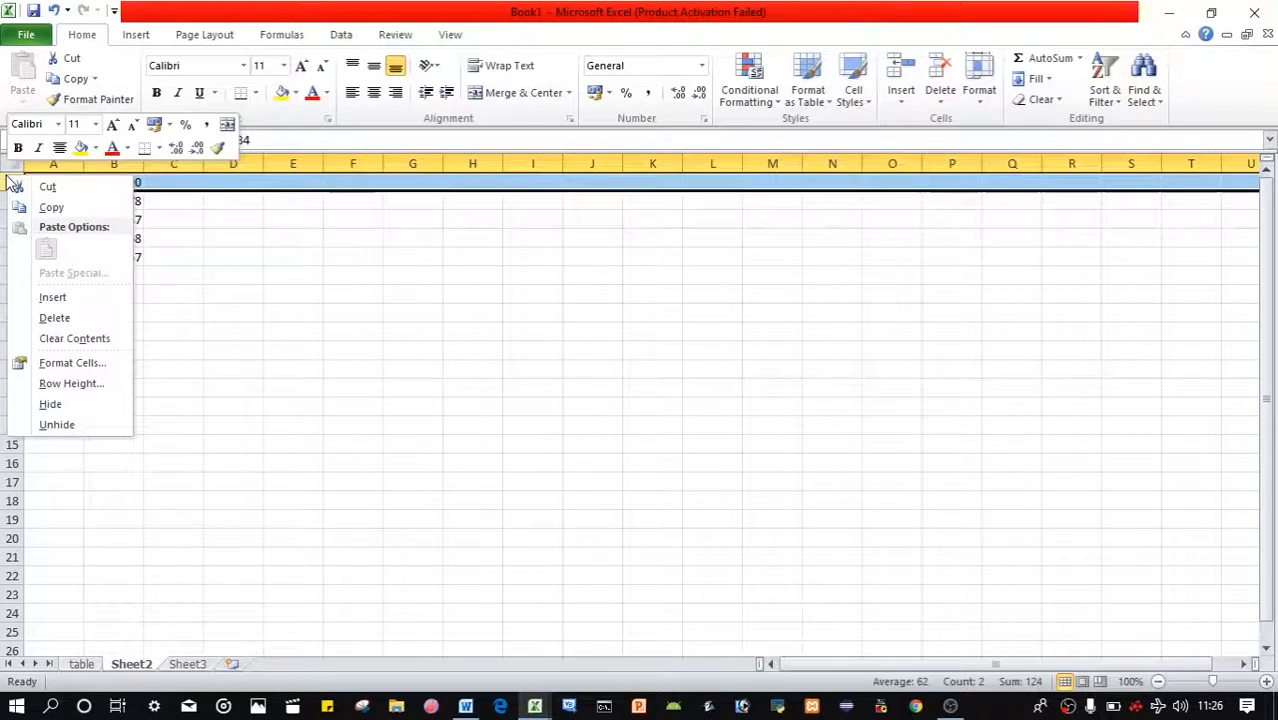
click(45, 298)
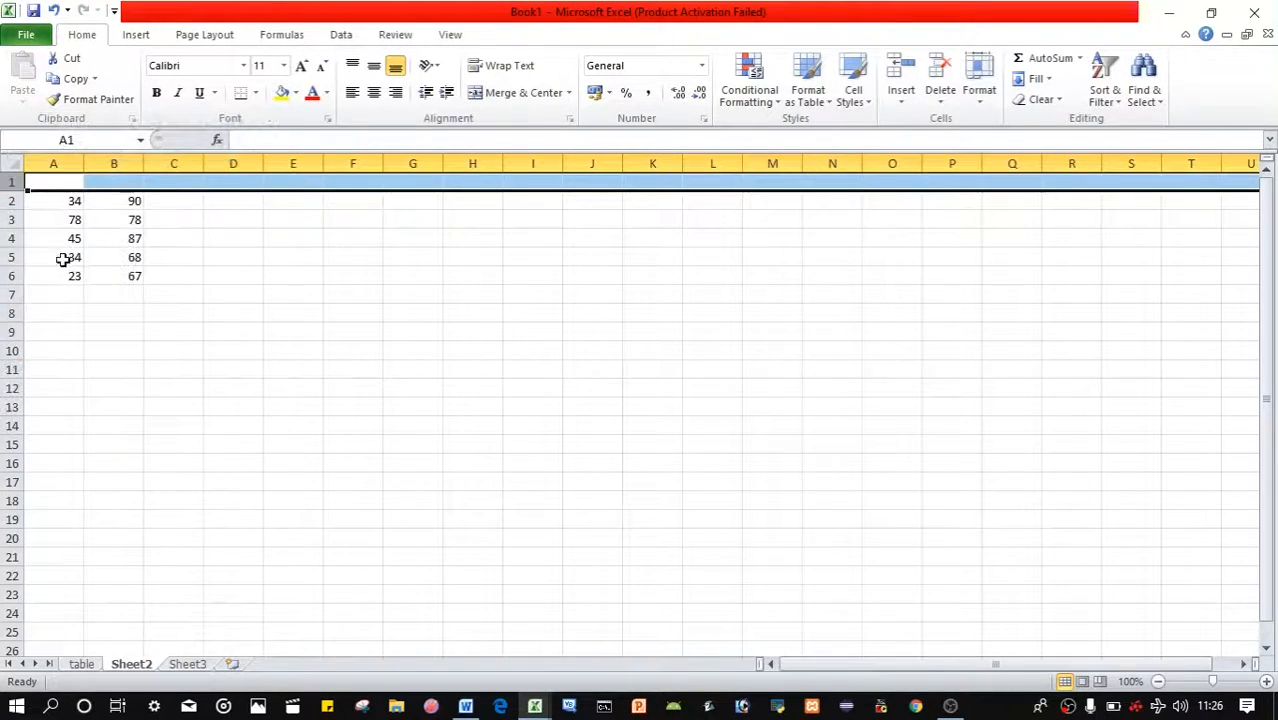
click(75, 184)
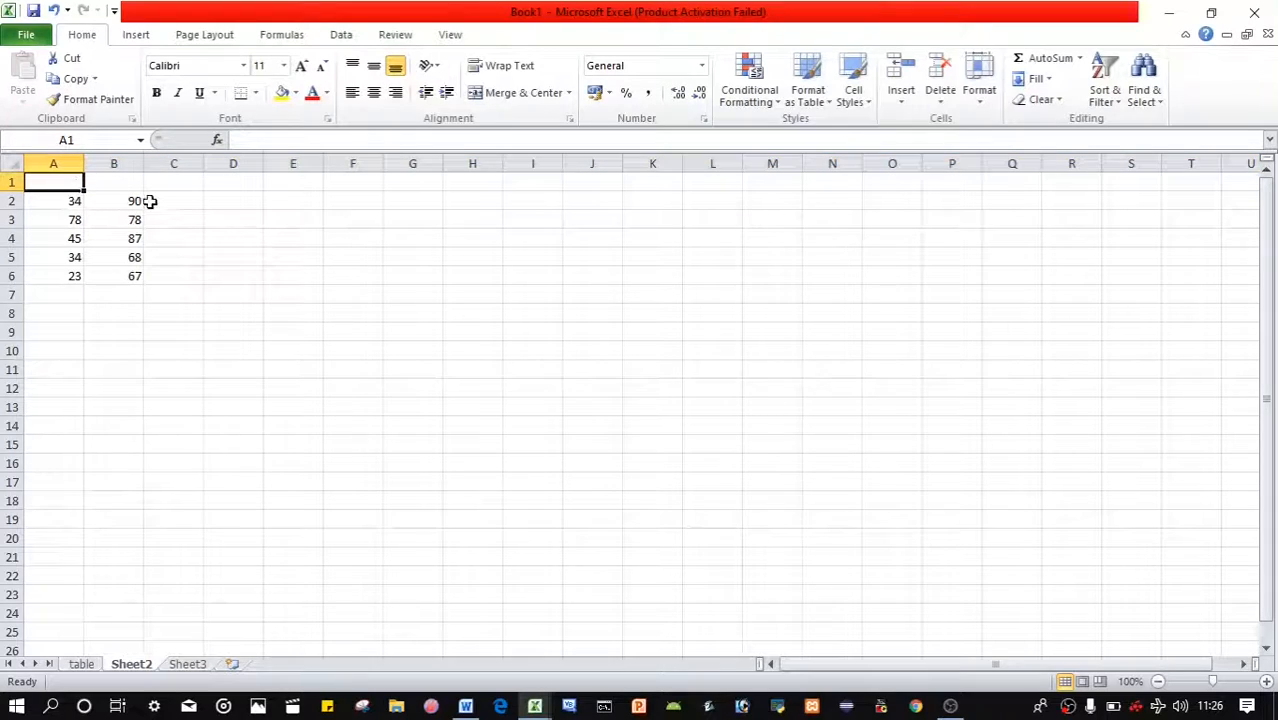
text(data1)
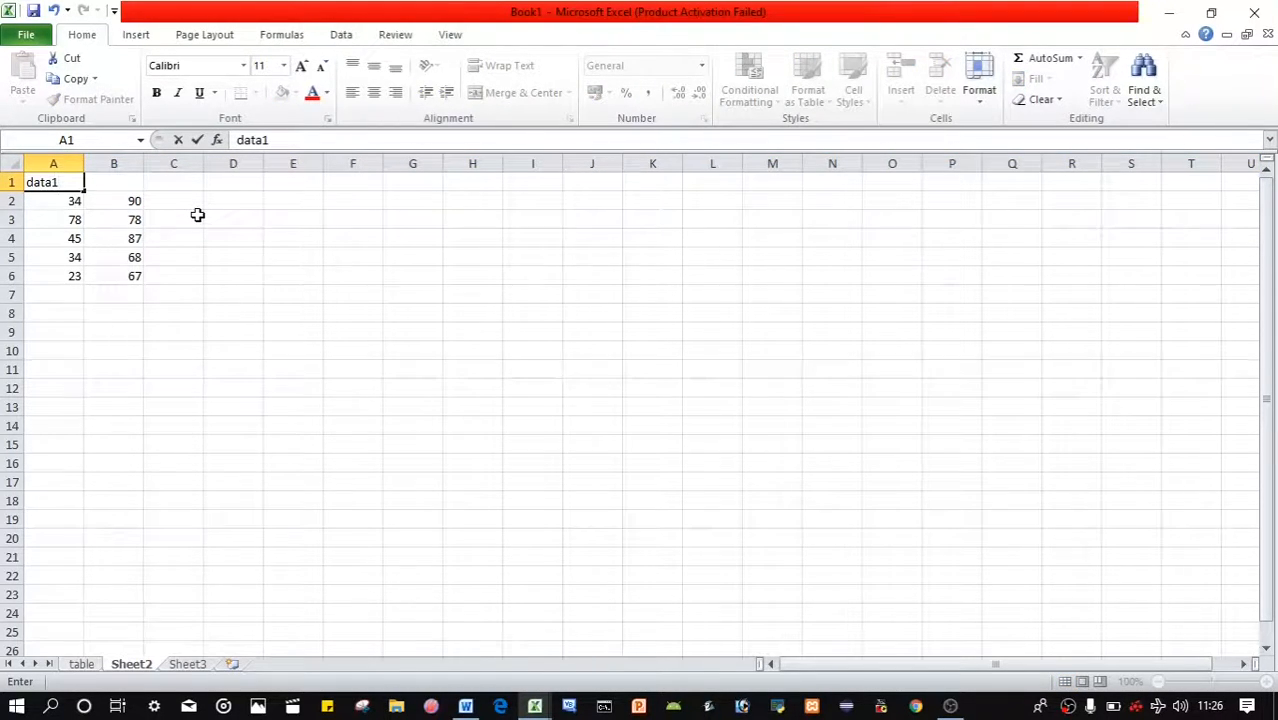
key(Tab)
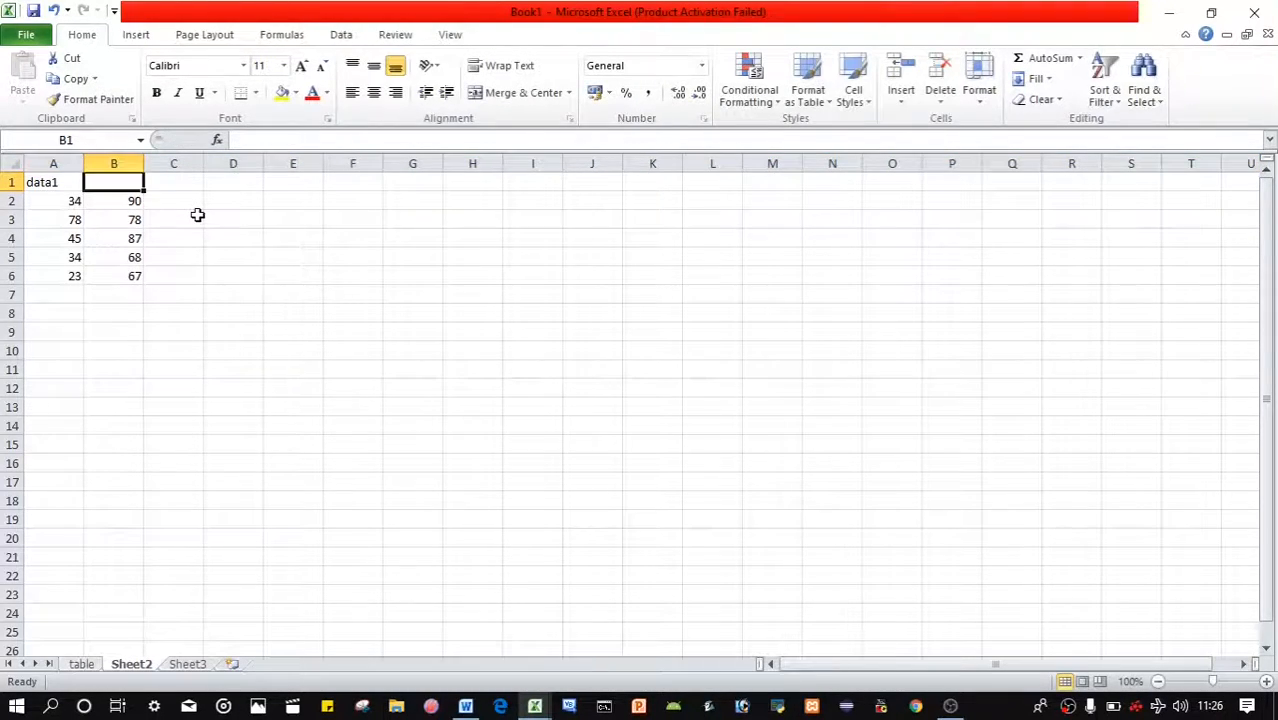
text(data)
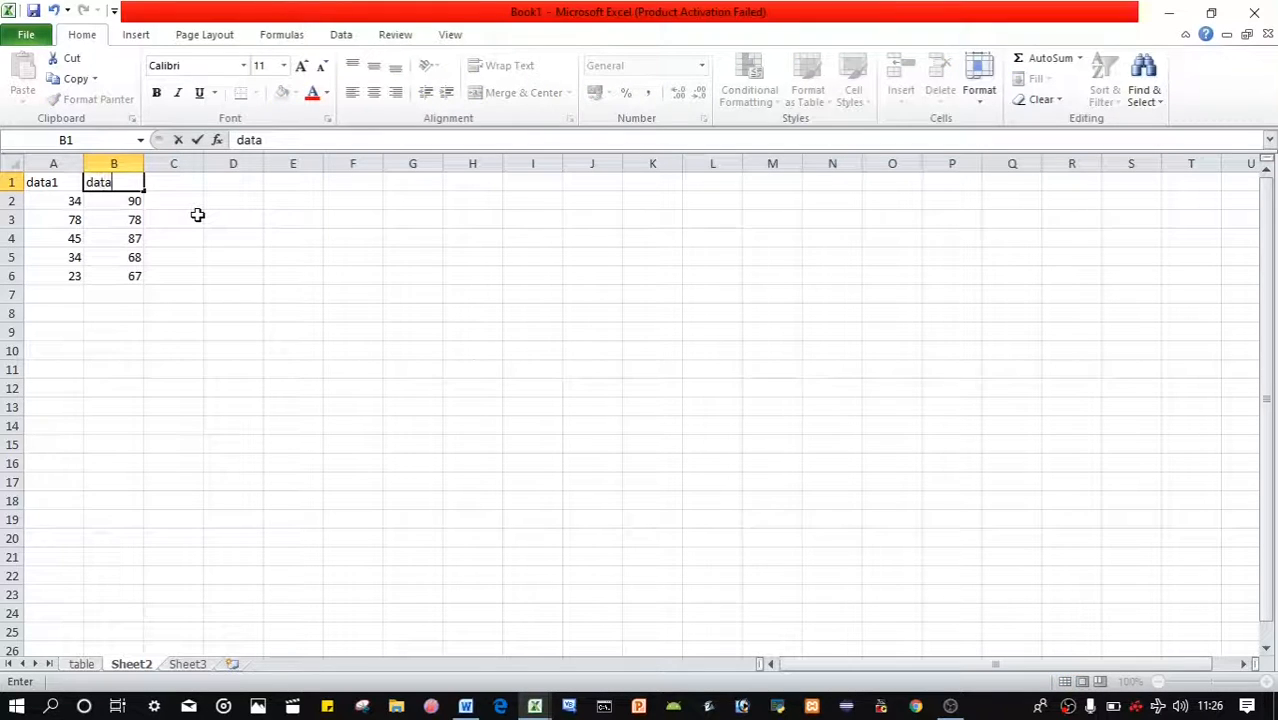
text(2)
key(Tab)
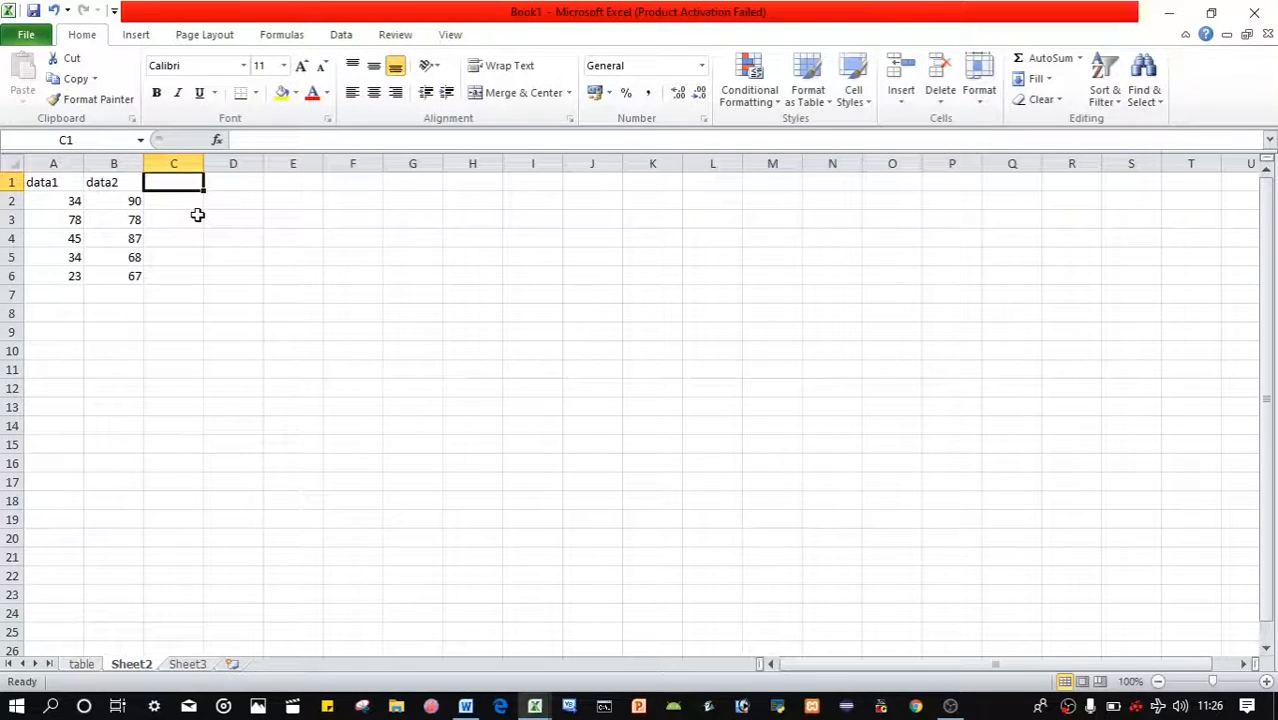
text(t)
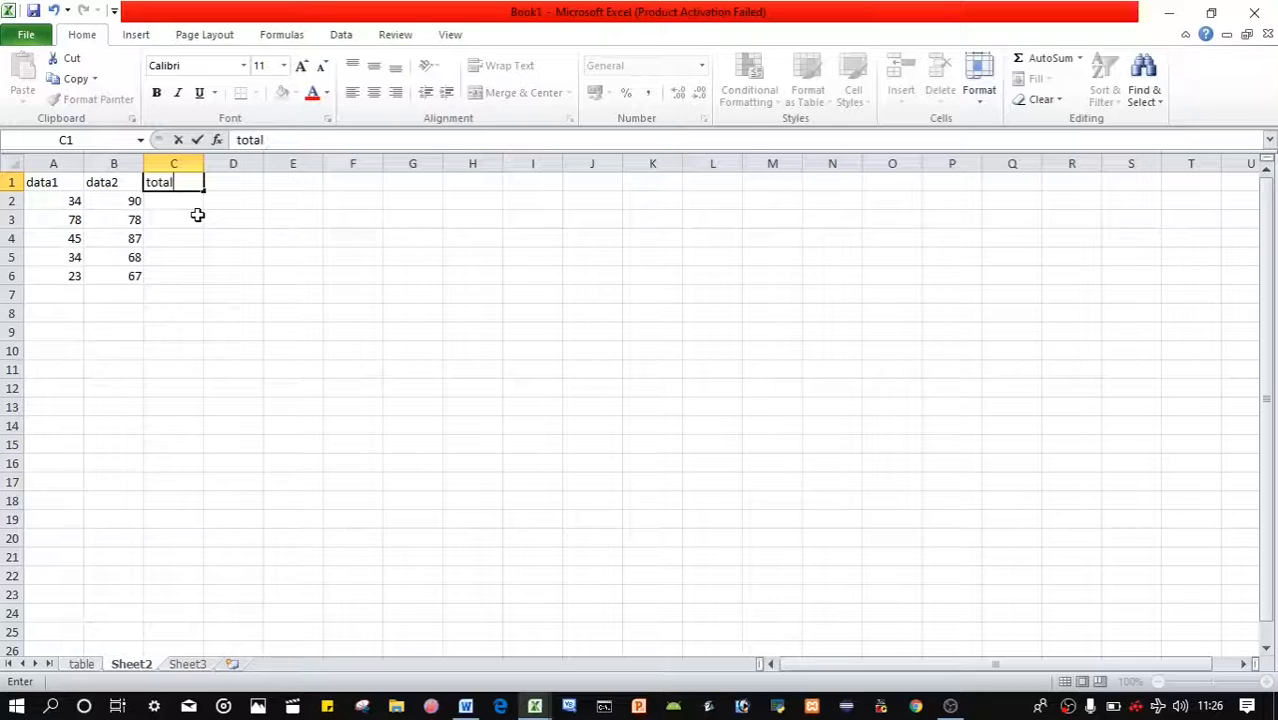
text(otal)
Step: Enter the formula =A2+B2 in cell C2 to add the first row's data1 and data2 values
click(172, 201)
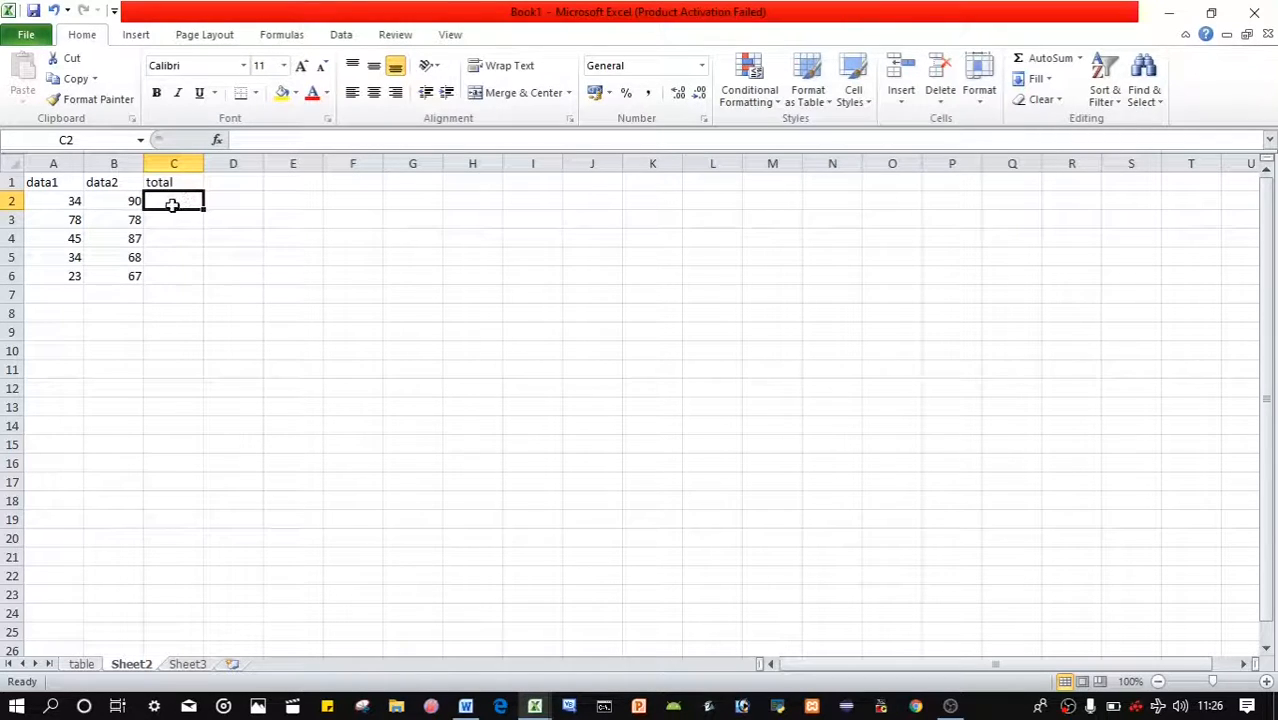
text(=)
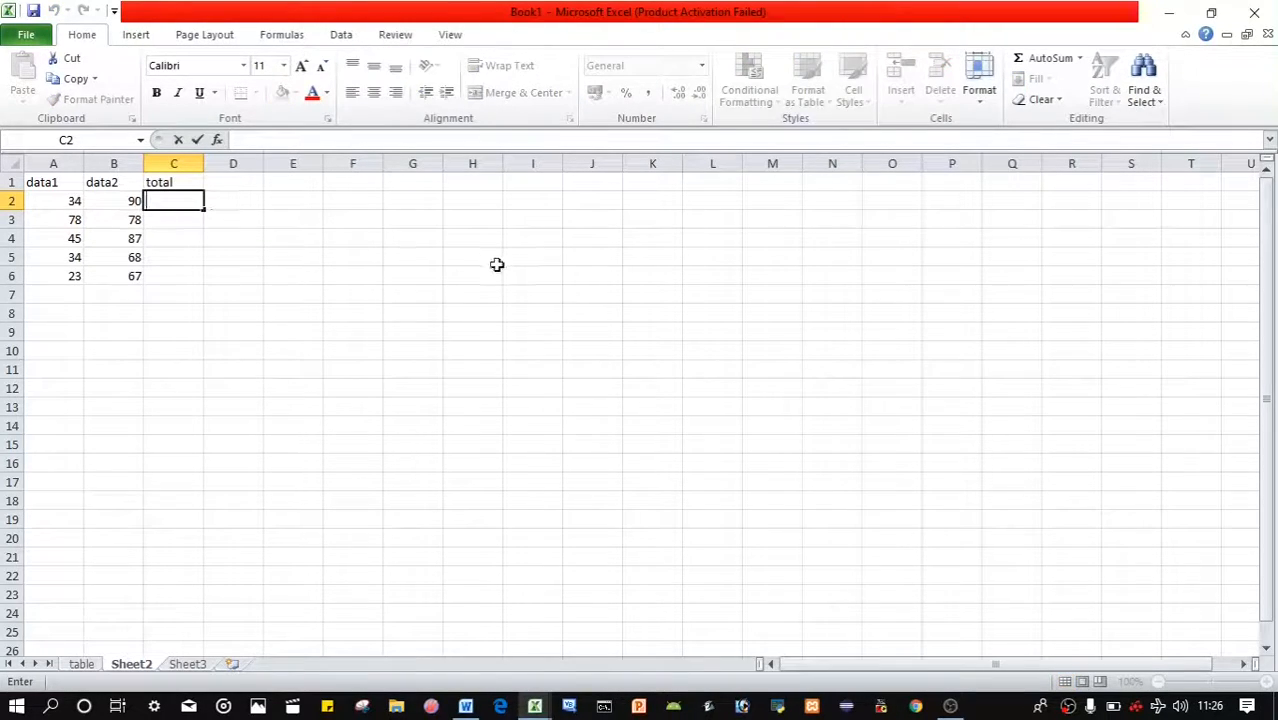
click(76, 201)
text(+)
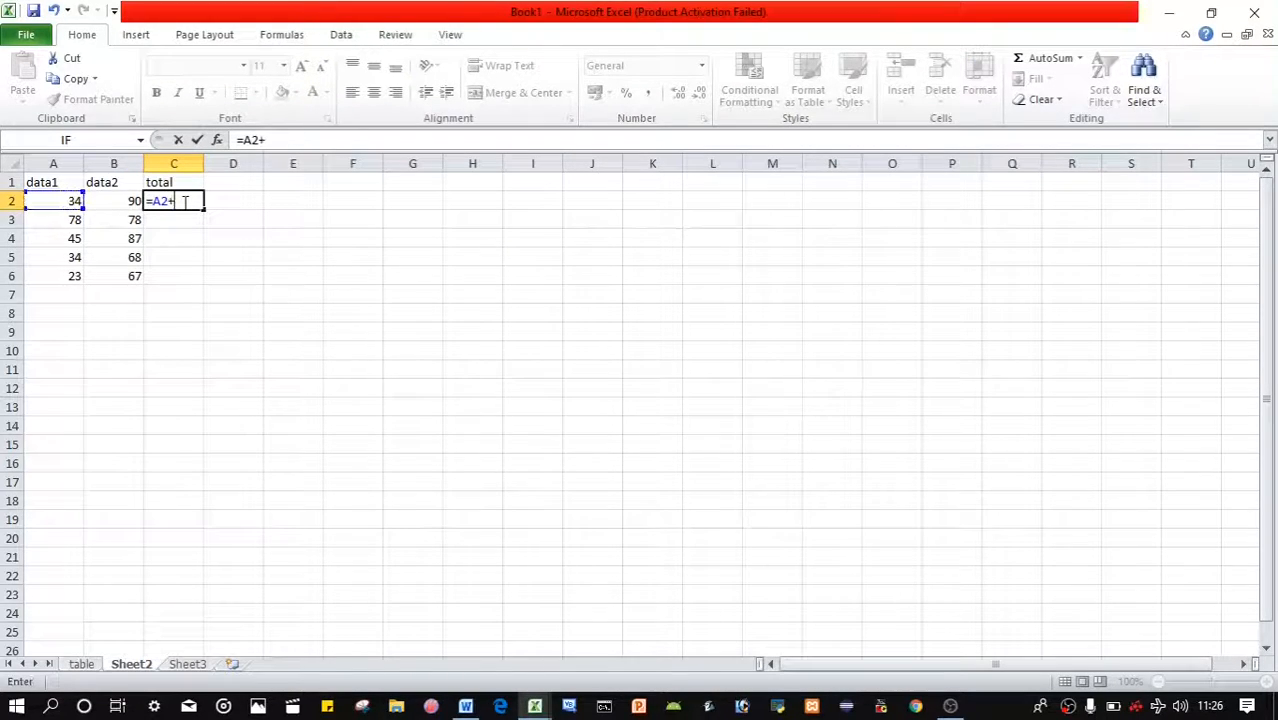
click(111, 203)
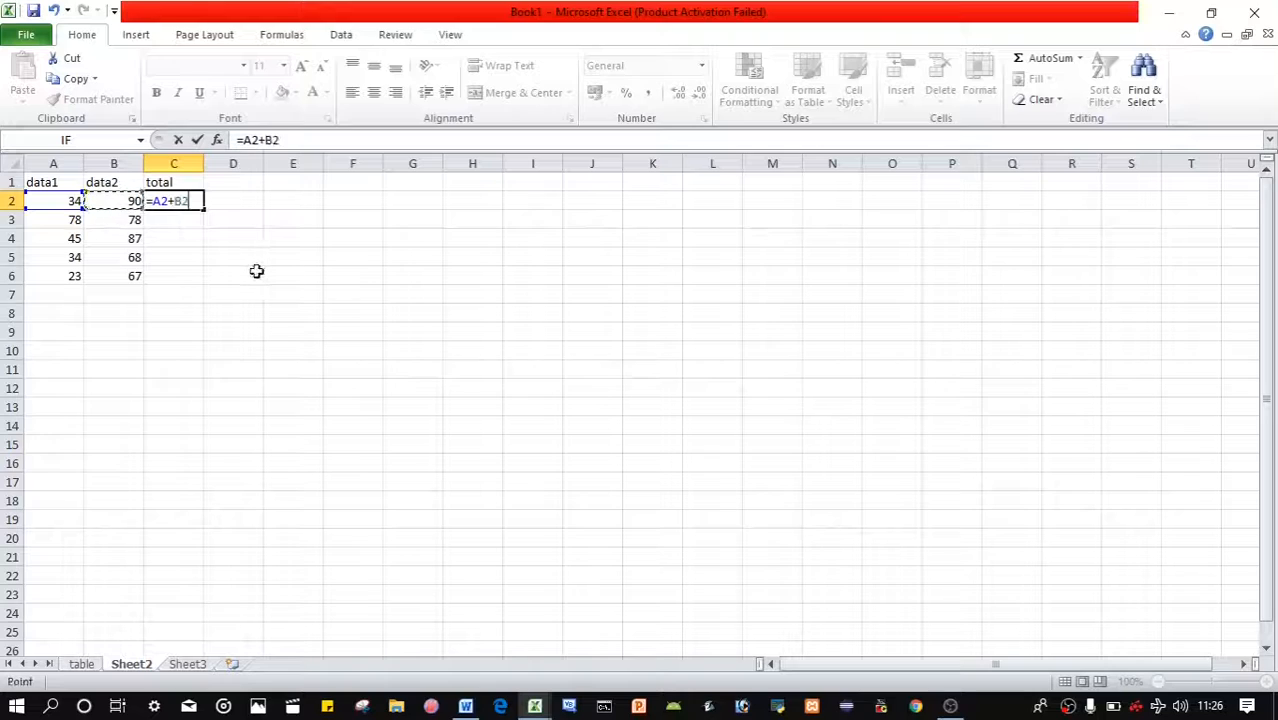
key(Return)
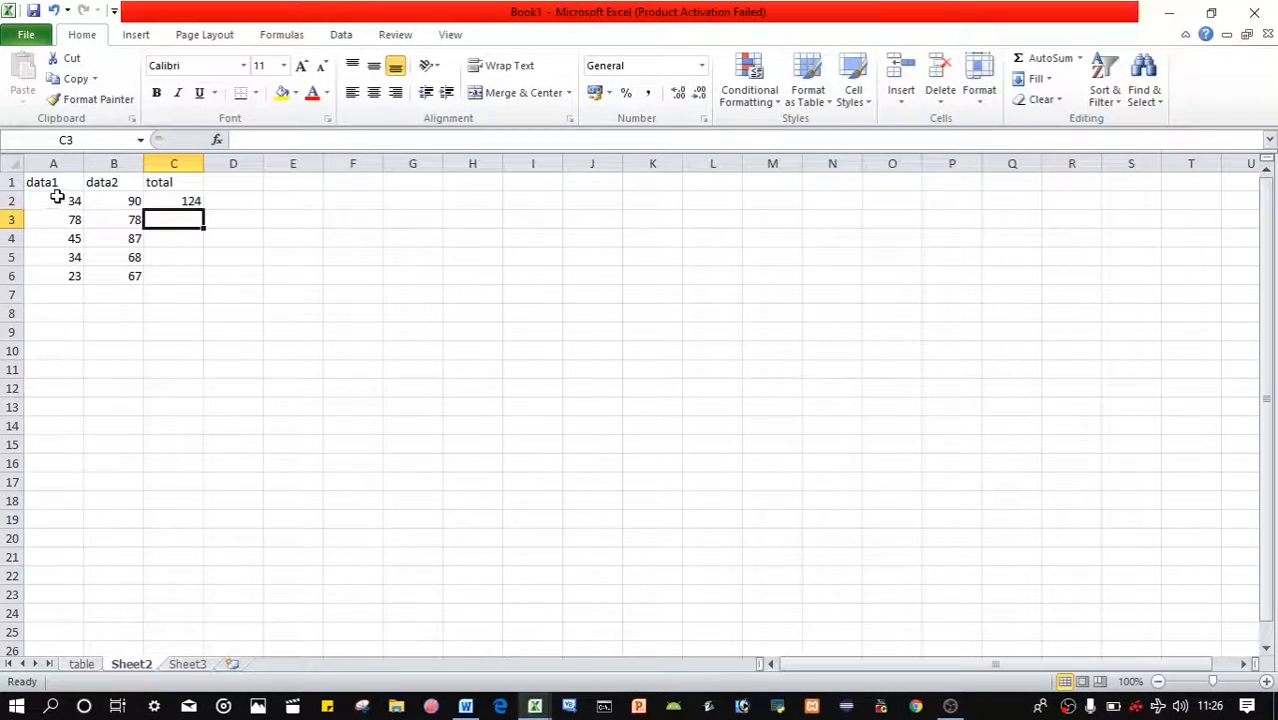
Step: Copy the full formula text =A2+B2 from cell C2
click(166, 198)
click(174, 226)
click(172, 203)
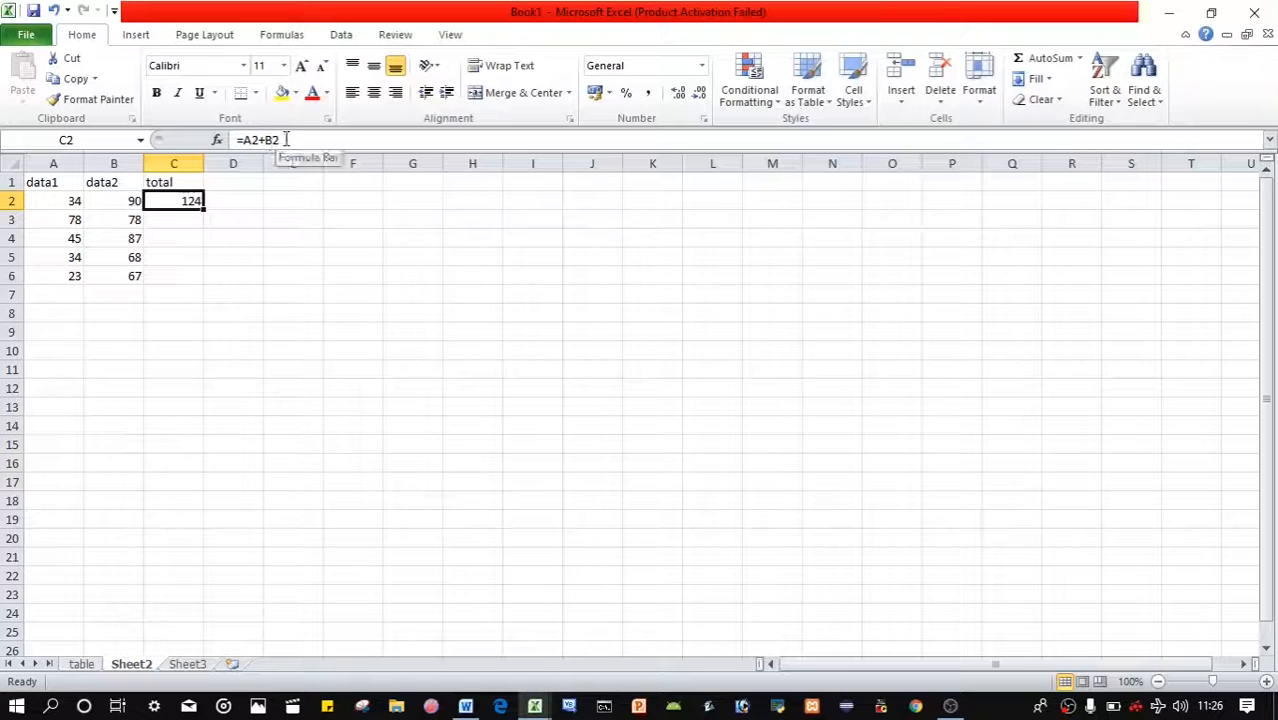
drag(286, 139, 237, 140)
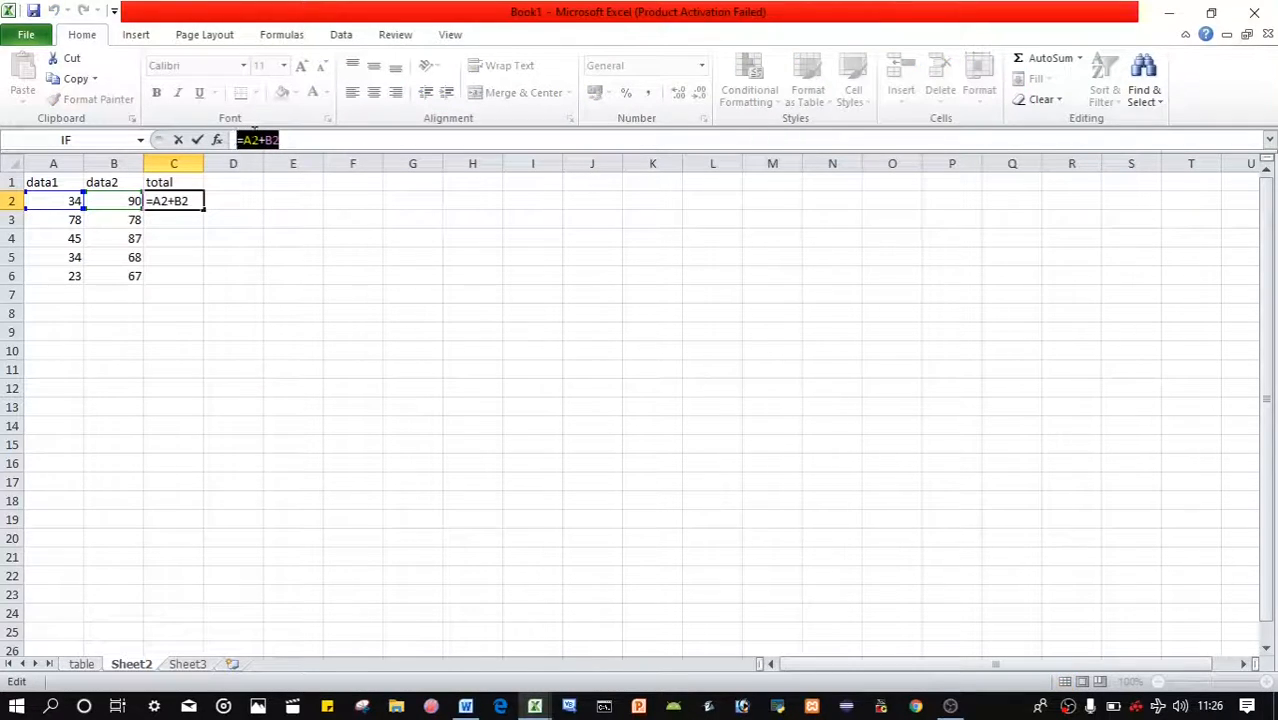
right_click(257, 141)
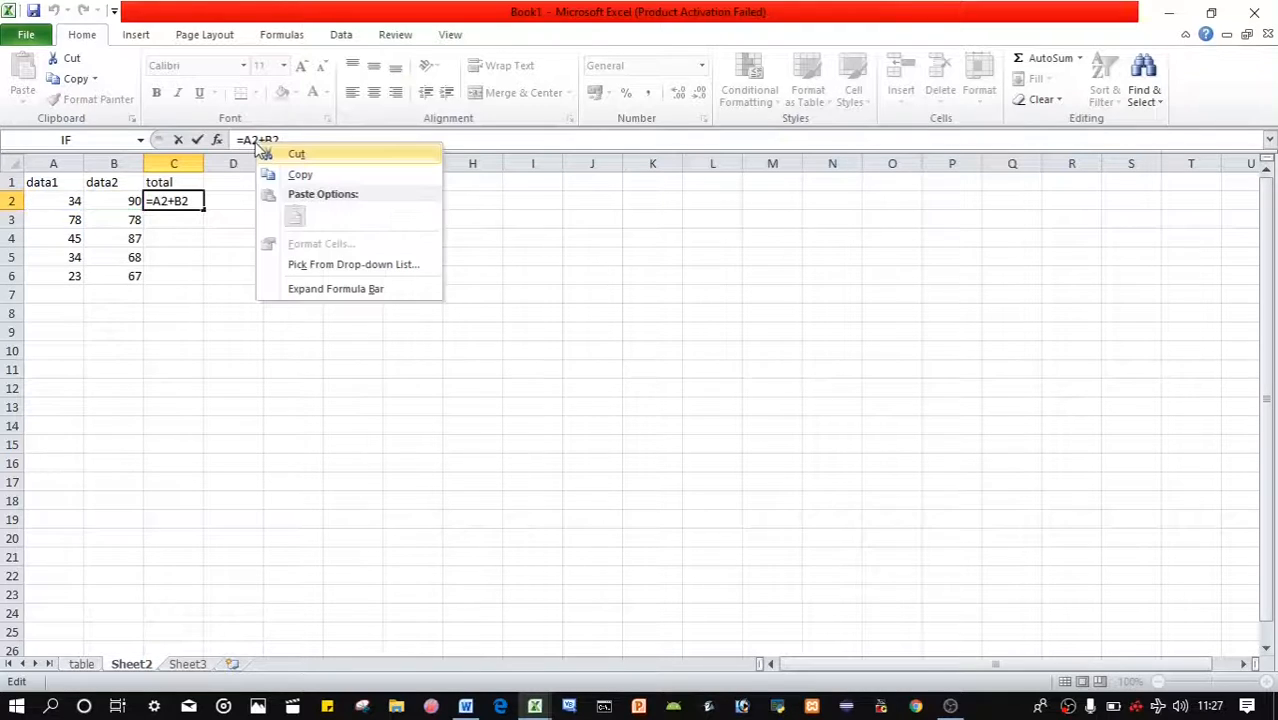
click(286, 175)
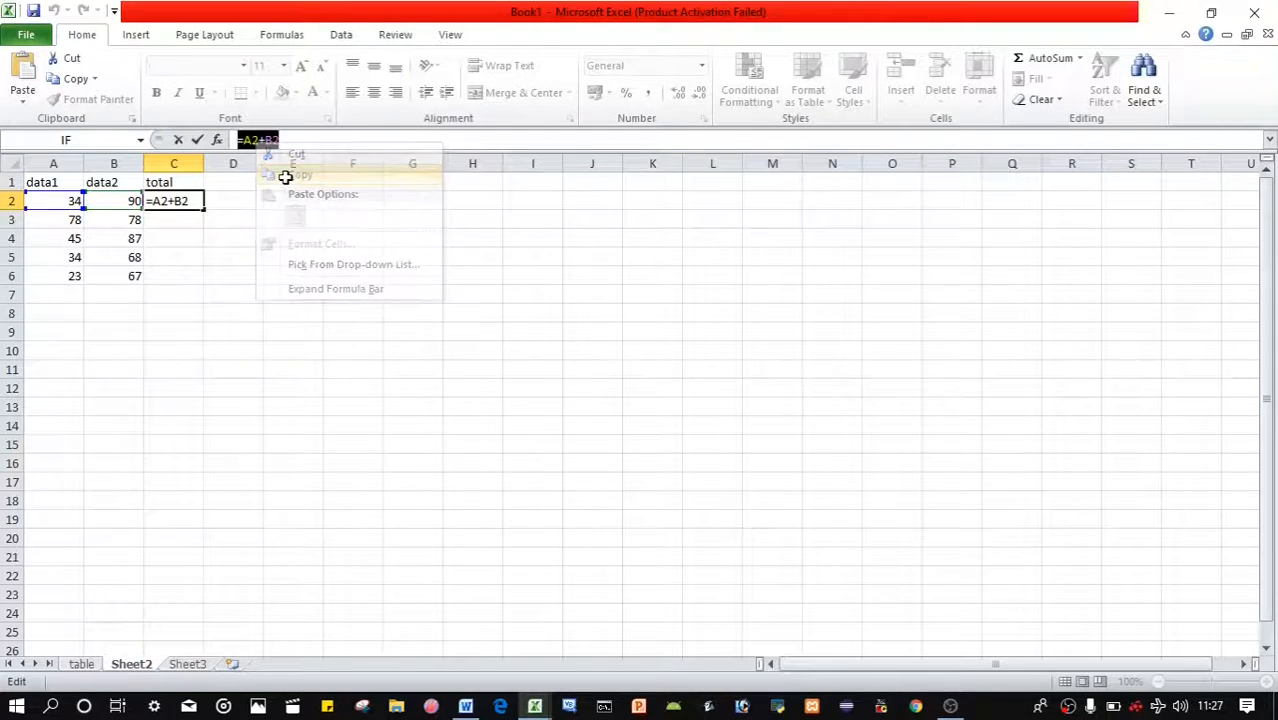
click(172, 220)
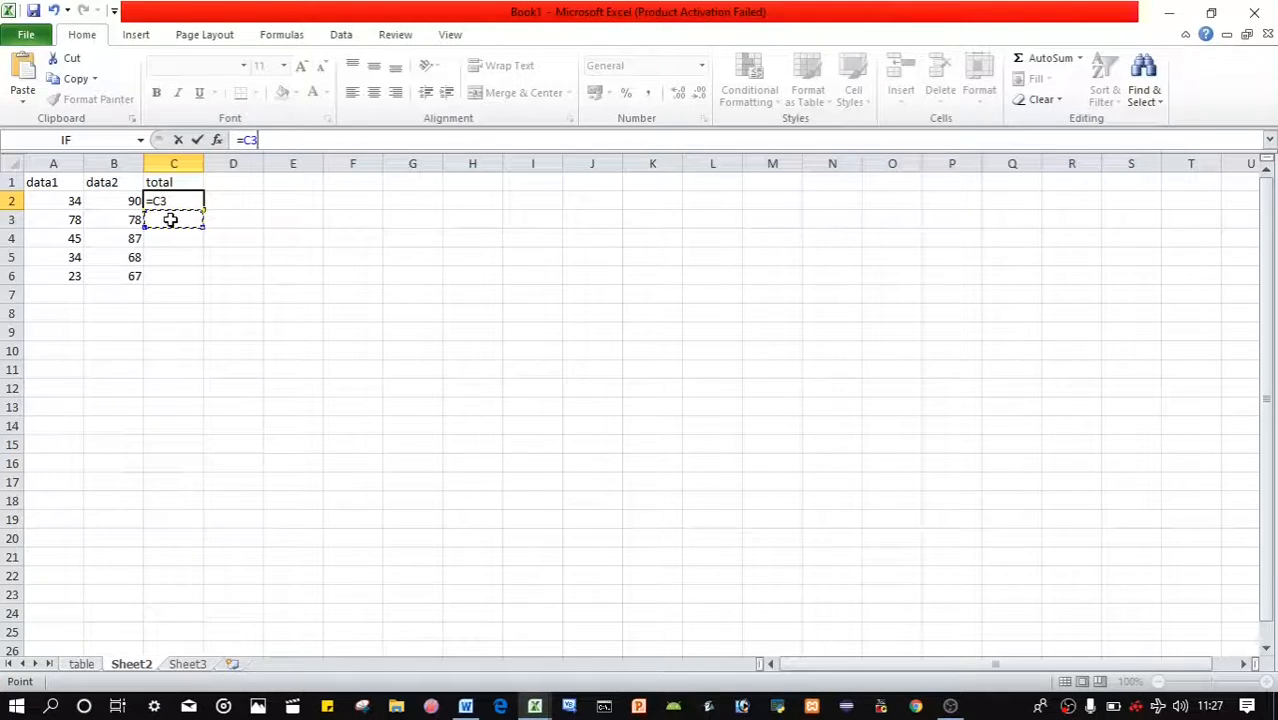
key(BackSpace)
key(BackSpace)
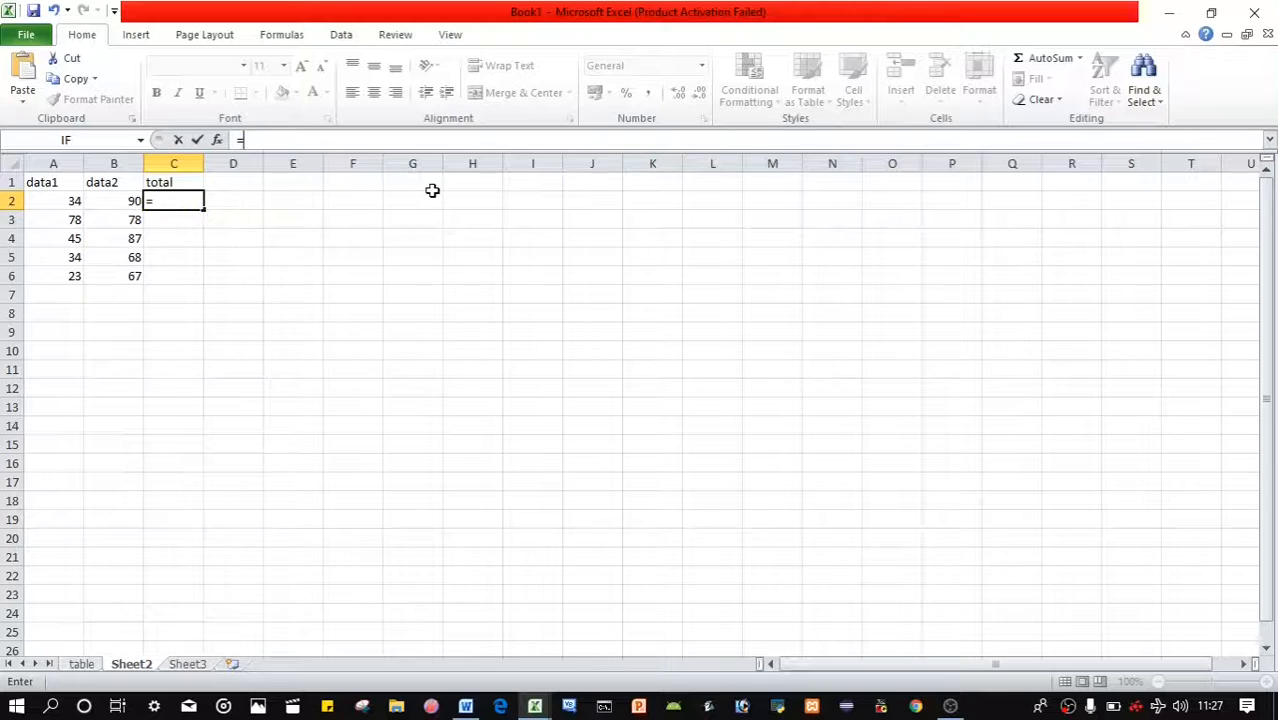
key(BackSpace)
key(ctrl+v)
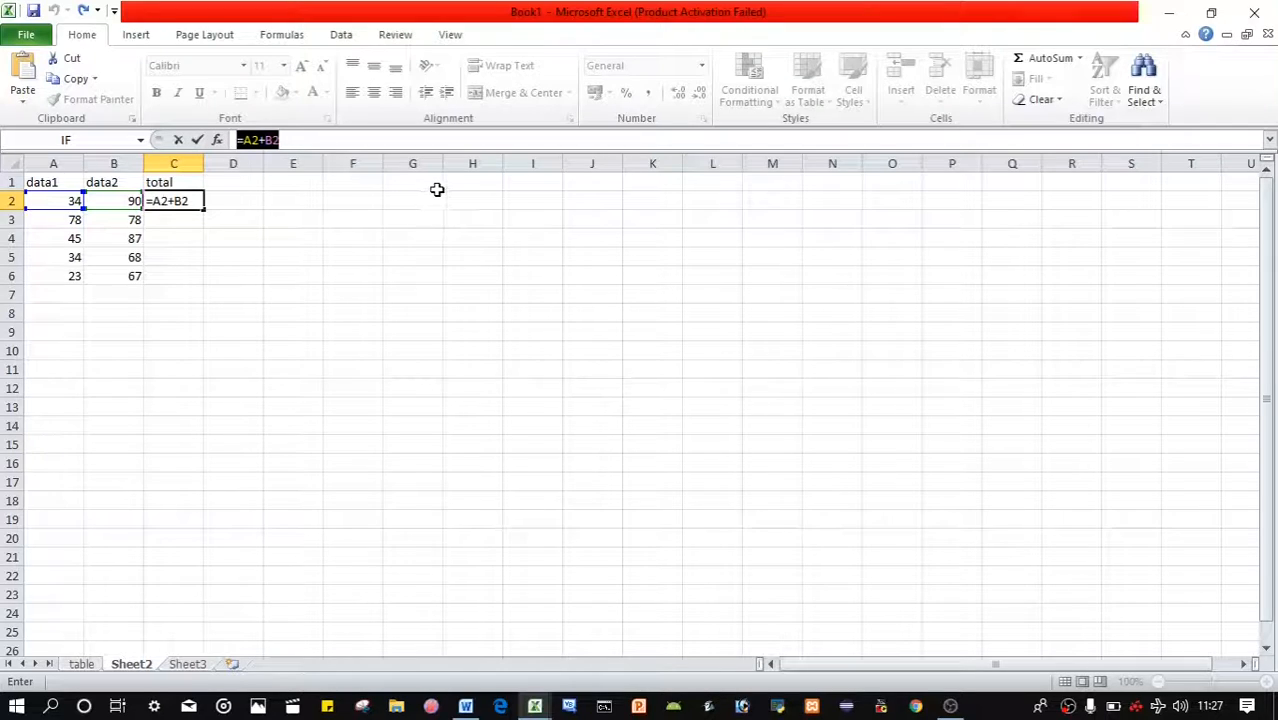
Step: Keep =A2+B2 in cell C2 and paste the copied formula text into cell C3
click(311, 140)
click(165, 220)
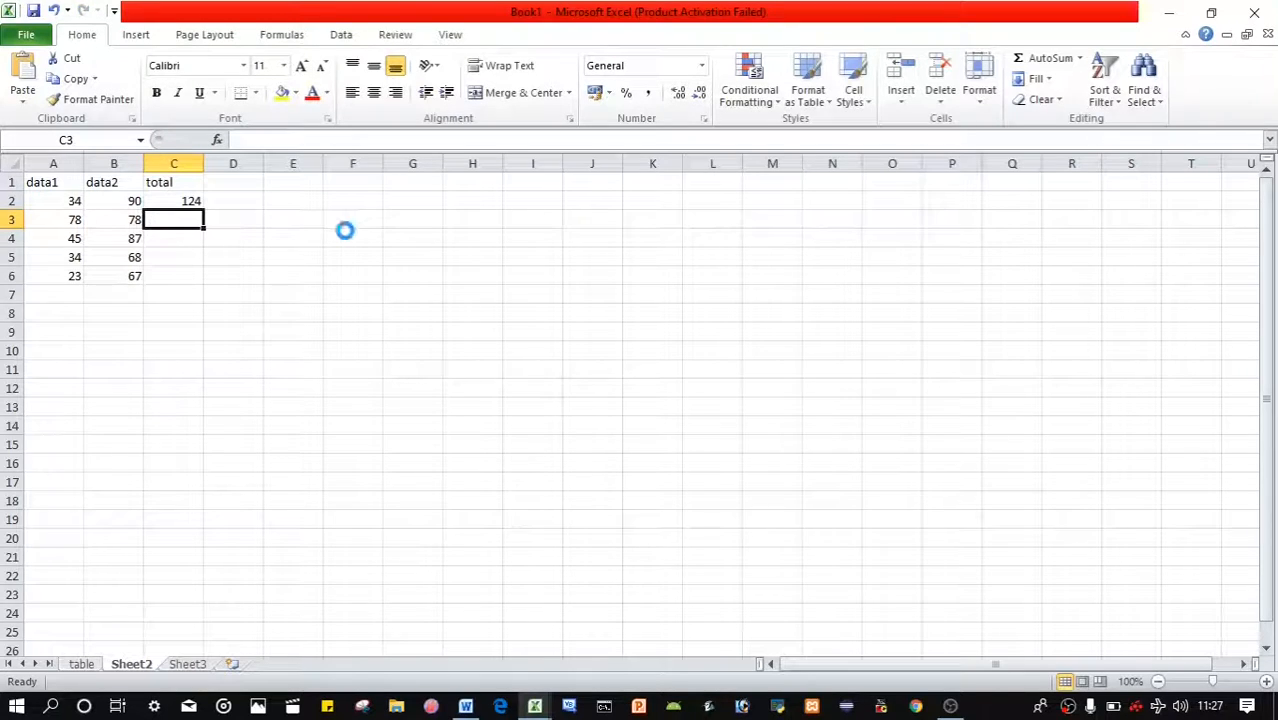
key(ctrl+v)
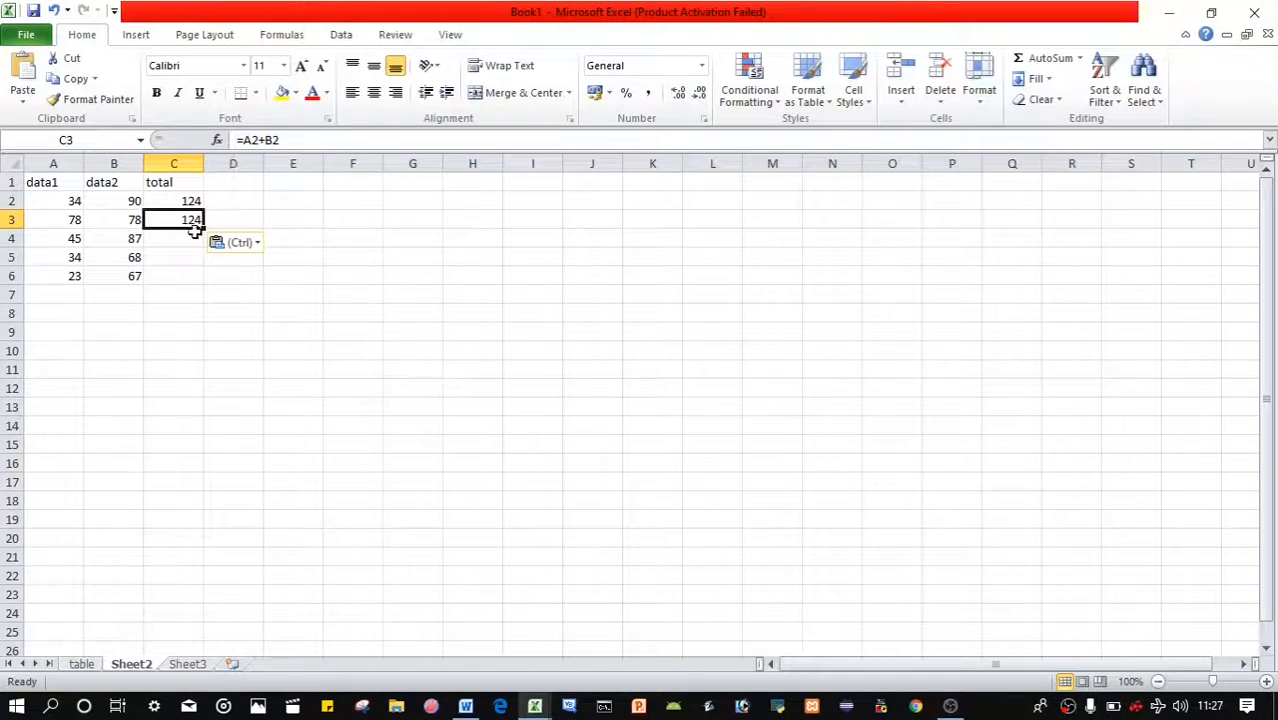
Step: Erase the whole pasted formula from cell C3
click(294, 143)
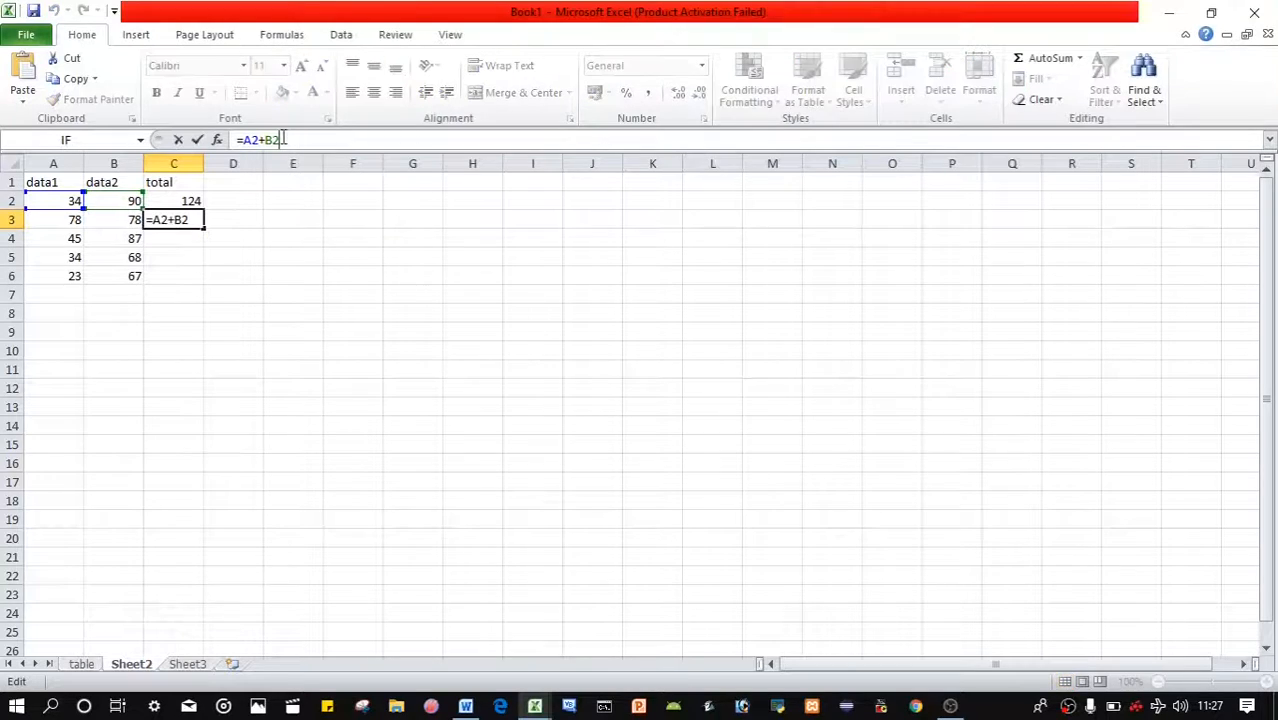
key(BackSpace)
key(BackSpace)
key(BackSpace)
key(BackSpace)
key(BackSpace)
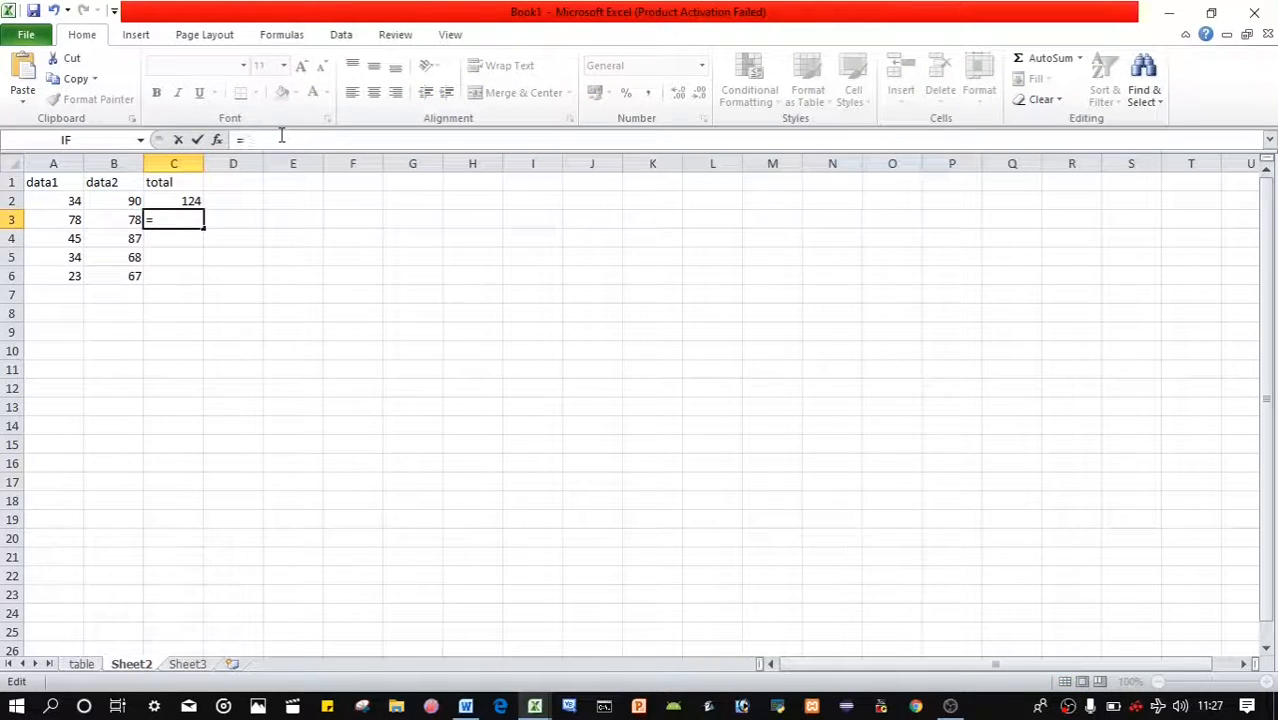
key(BackSpace)
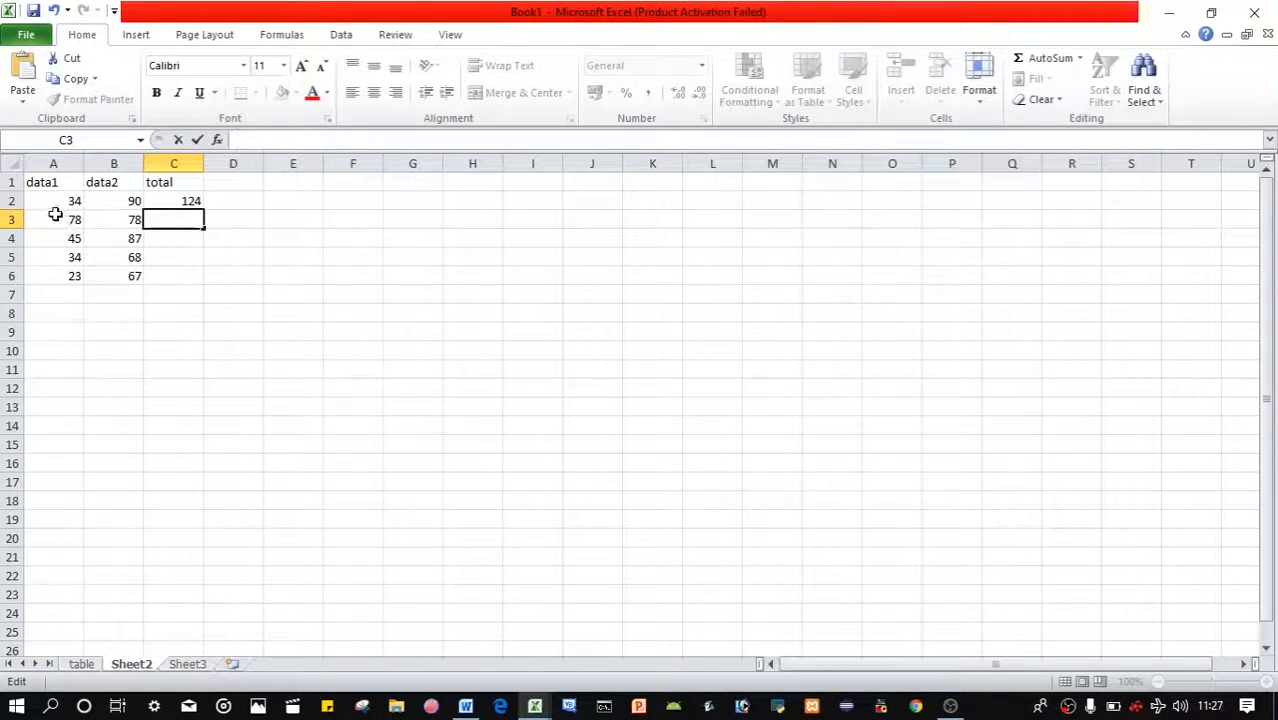
Step: Fill the formula in cell C2 down the total column through cell C6
click(163, 201)
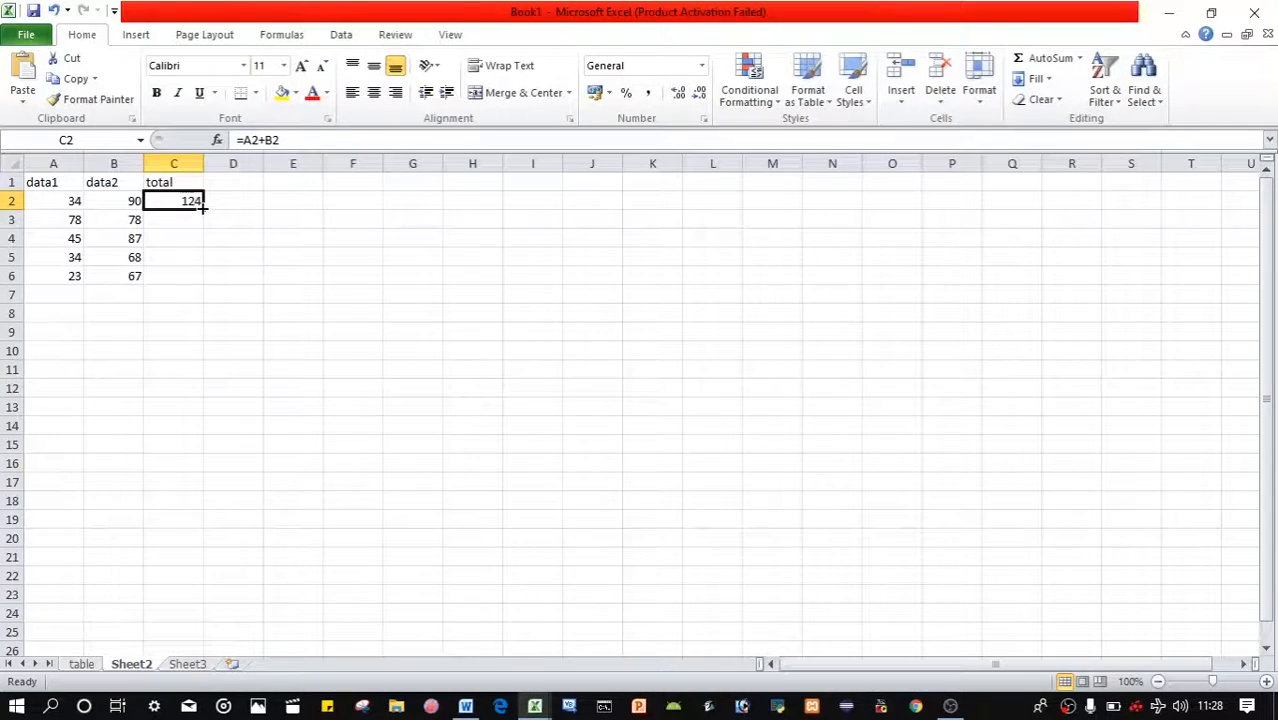
drag(204, 207, 207, 284)
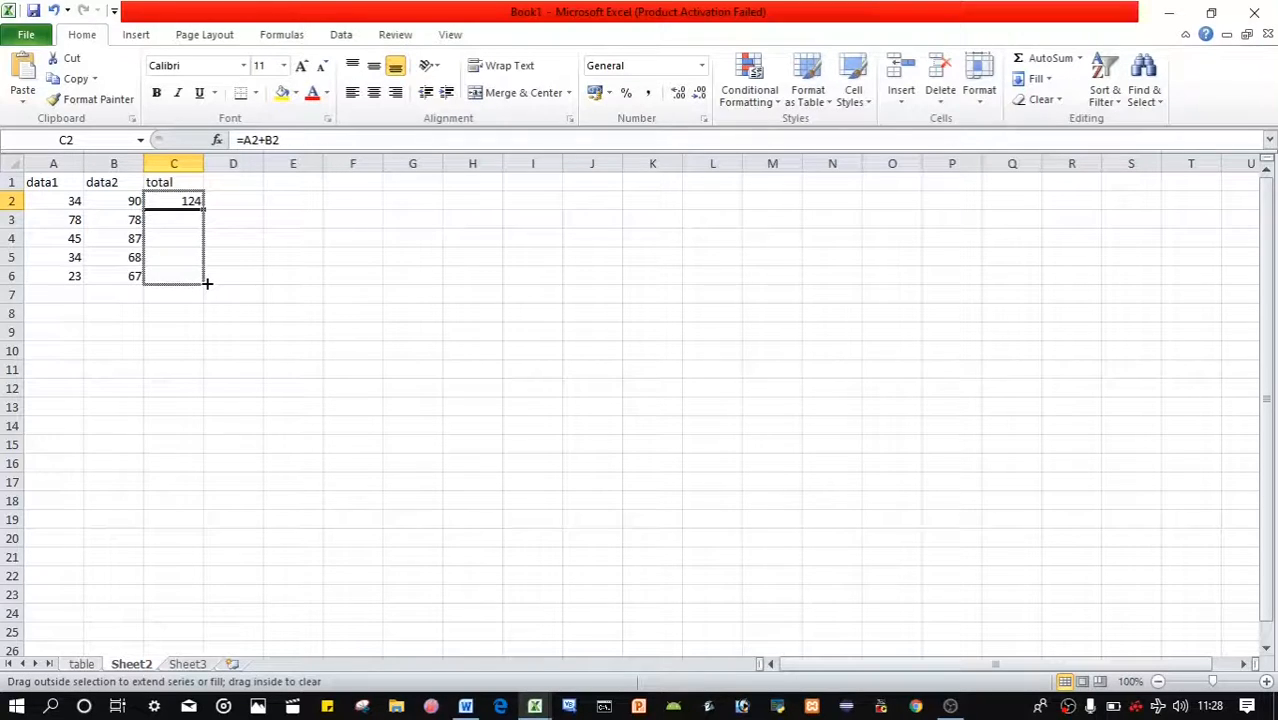
drag(207, 283, 208, 288)
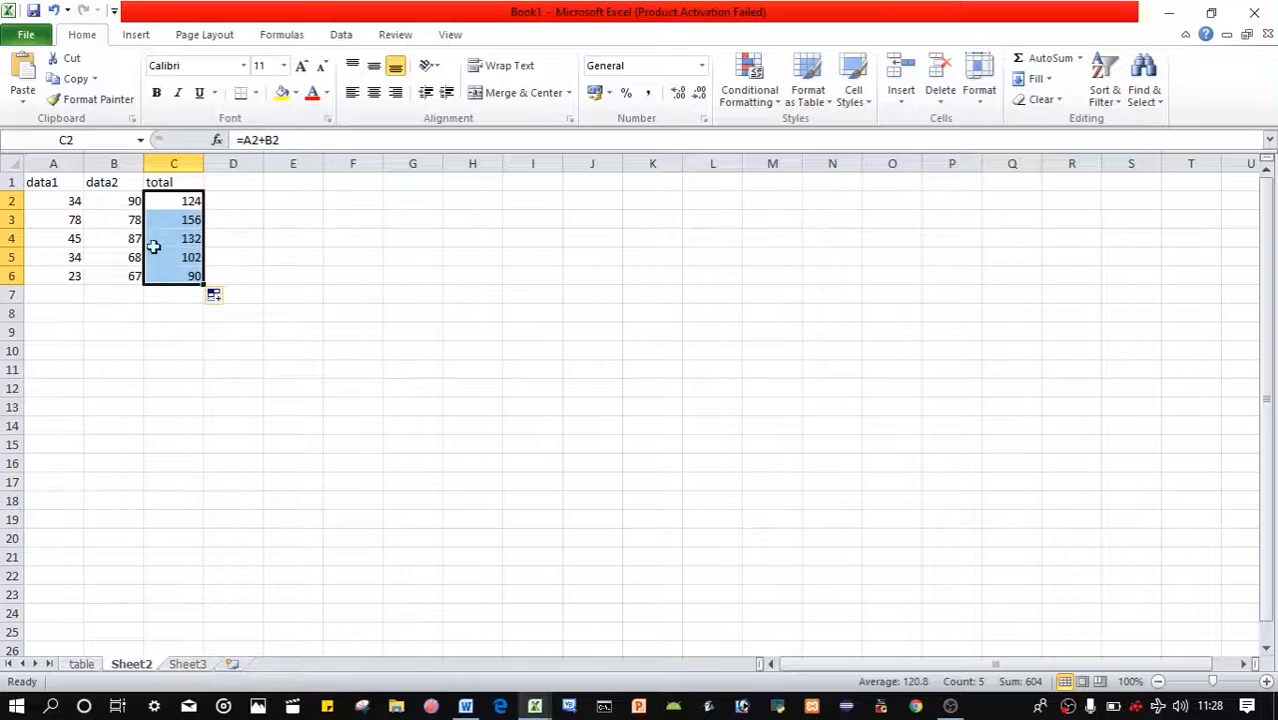
Step: Clear the totals in C2:C6, then enter the formula =A2+B2 again in cell C2
key(Delete)
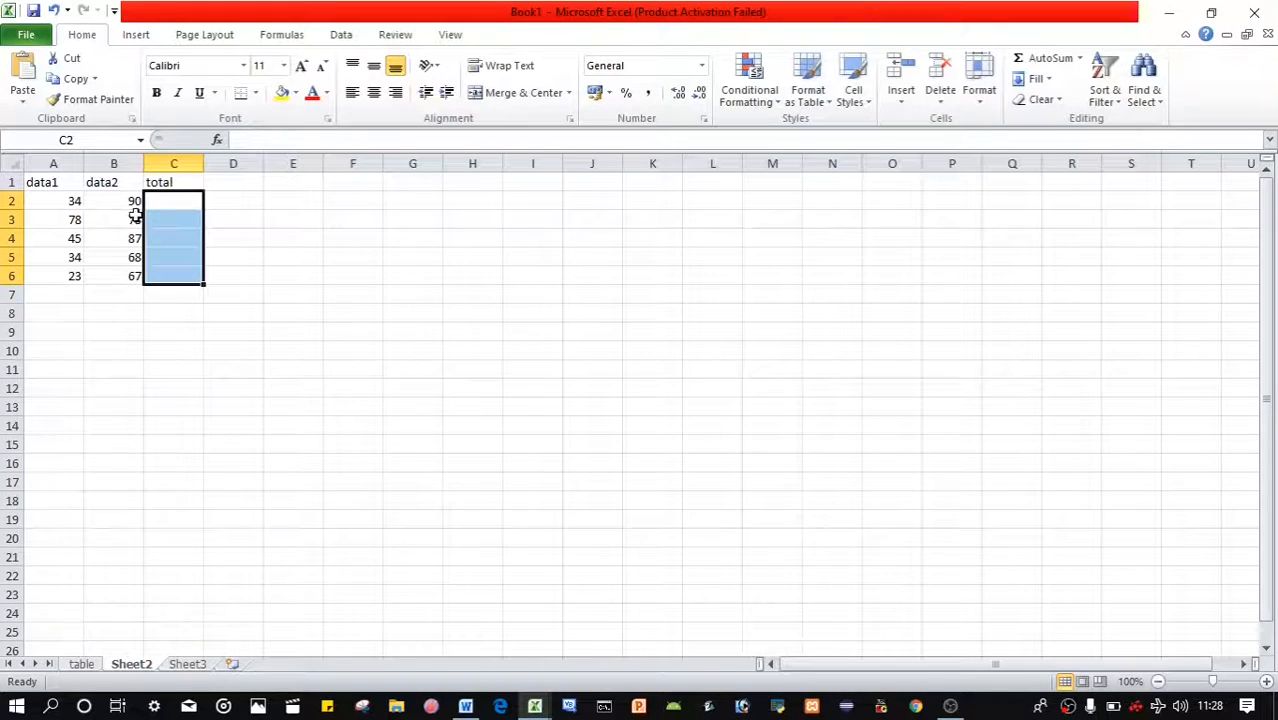
click(159, 204)
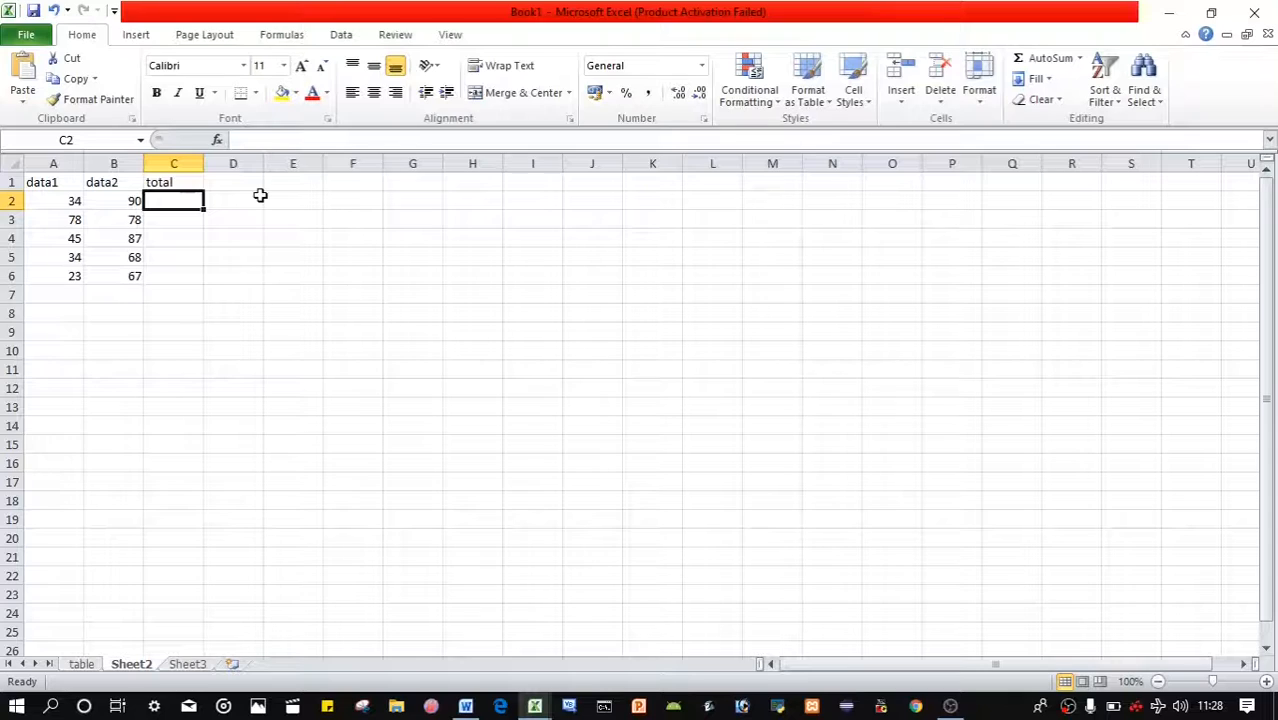
text(=)
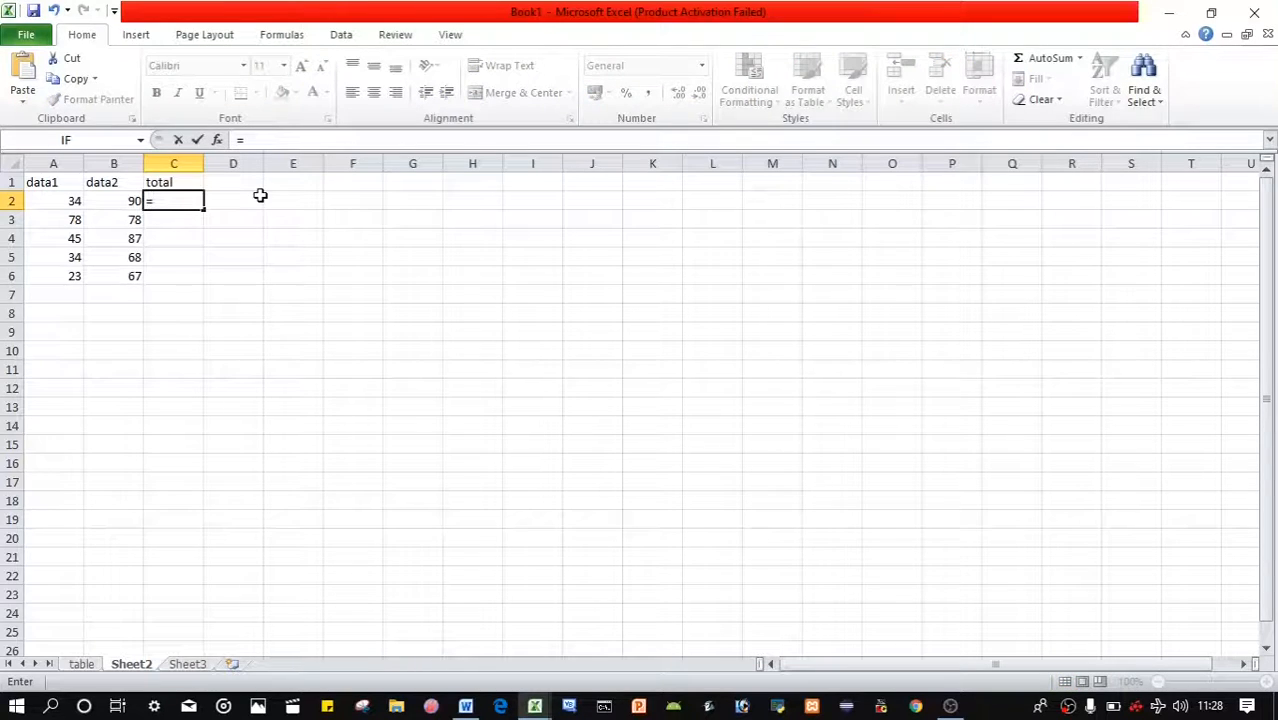
click(66, 197)
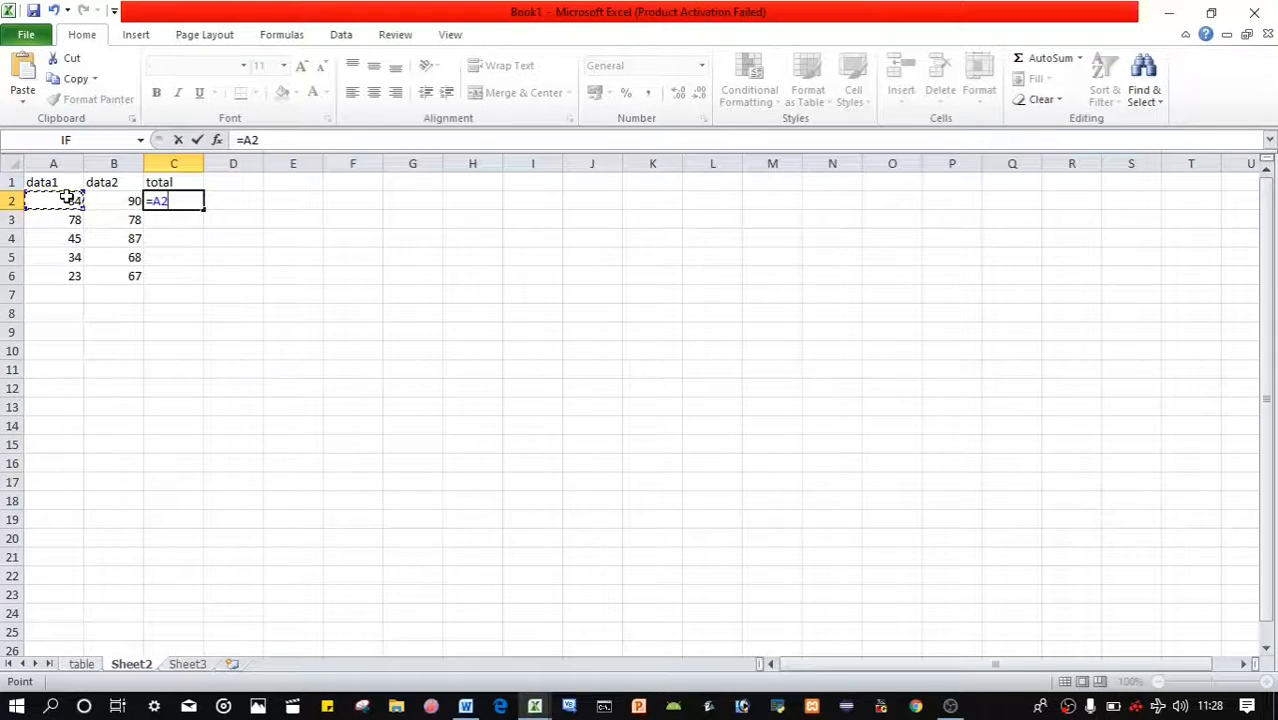
text(+)
click(128, 202)
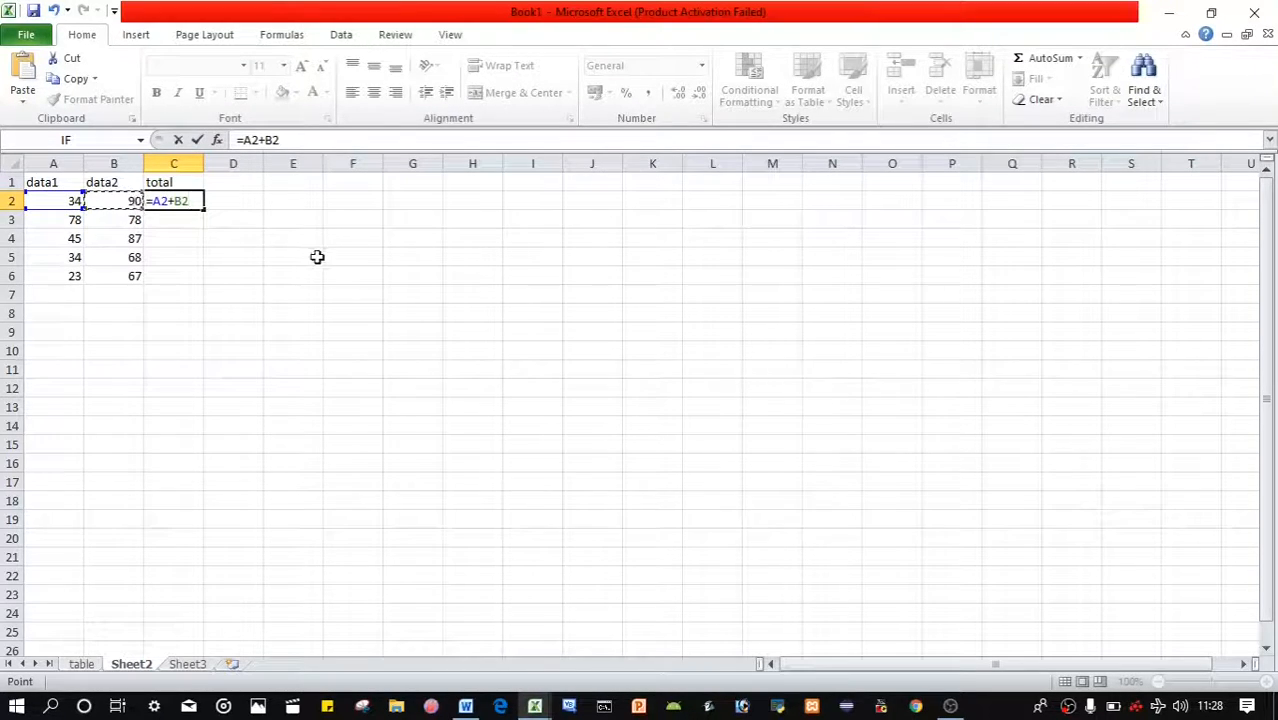
key(Return)
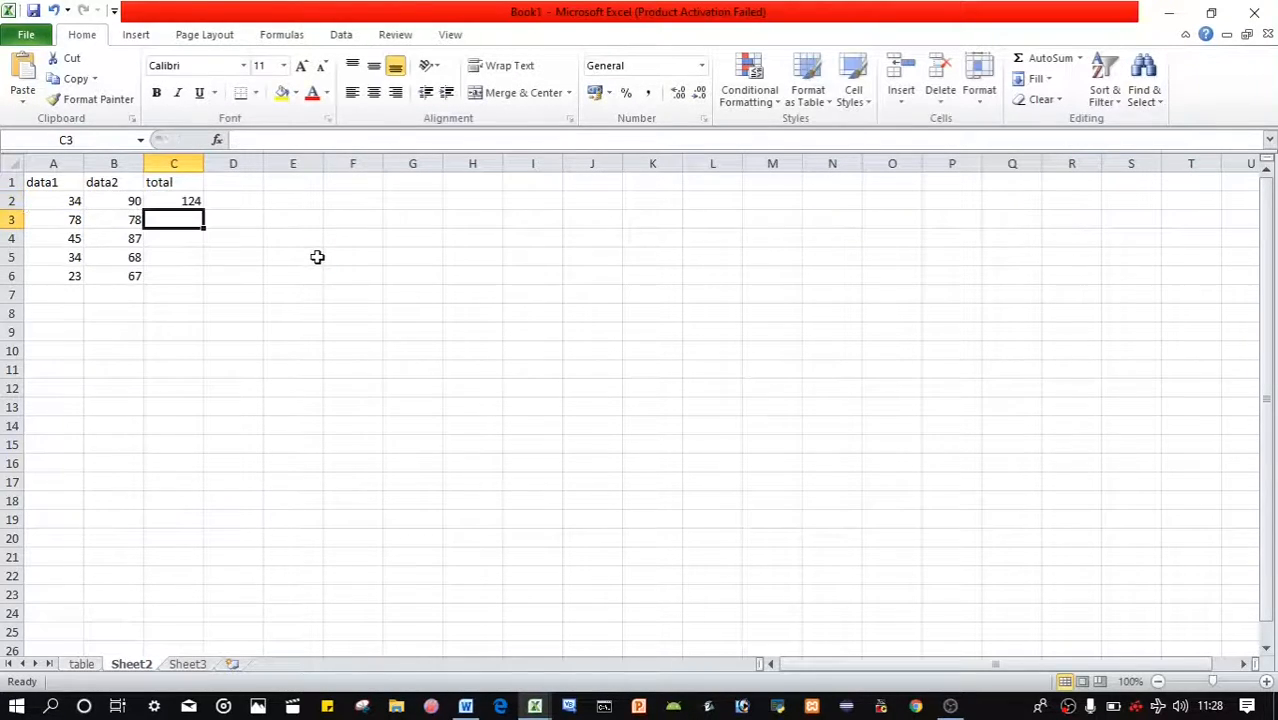
click(186, 199)
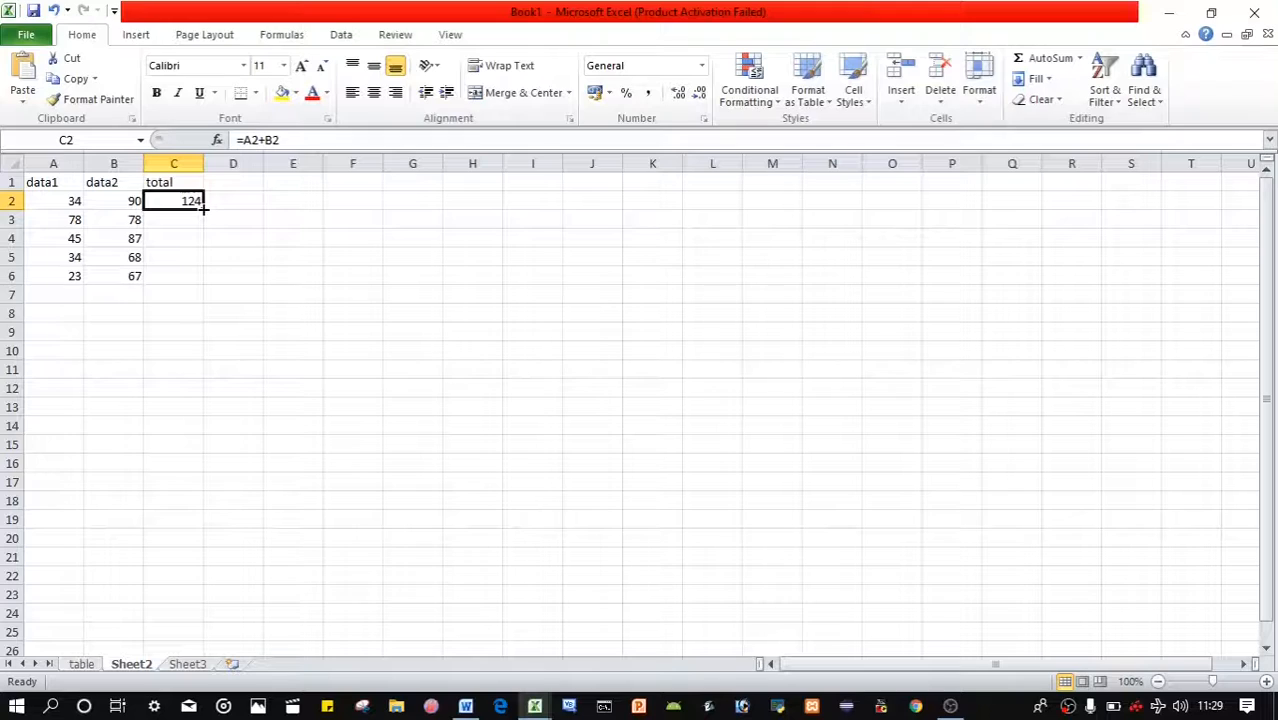
Step: Fill the formula in cell C2 down through C6, then check the Word outline and return to the Excel workbook
drag(203, 207, 207, 281)
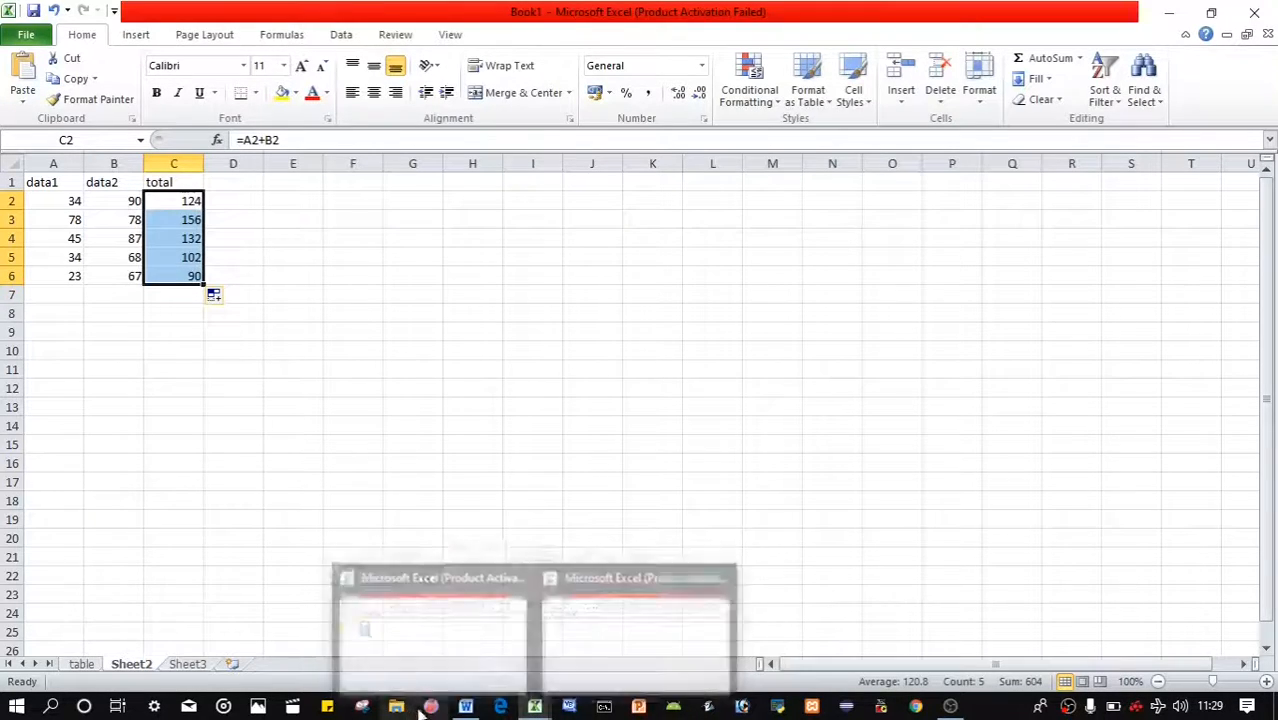
click(474, 681)
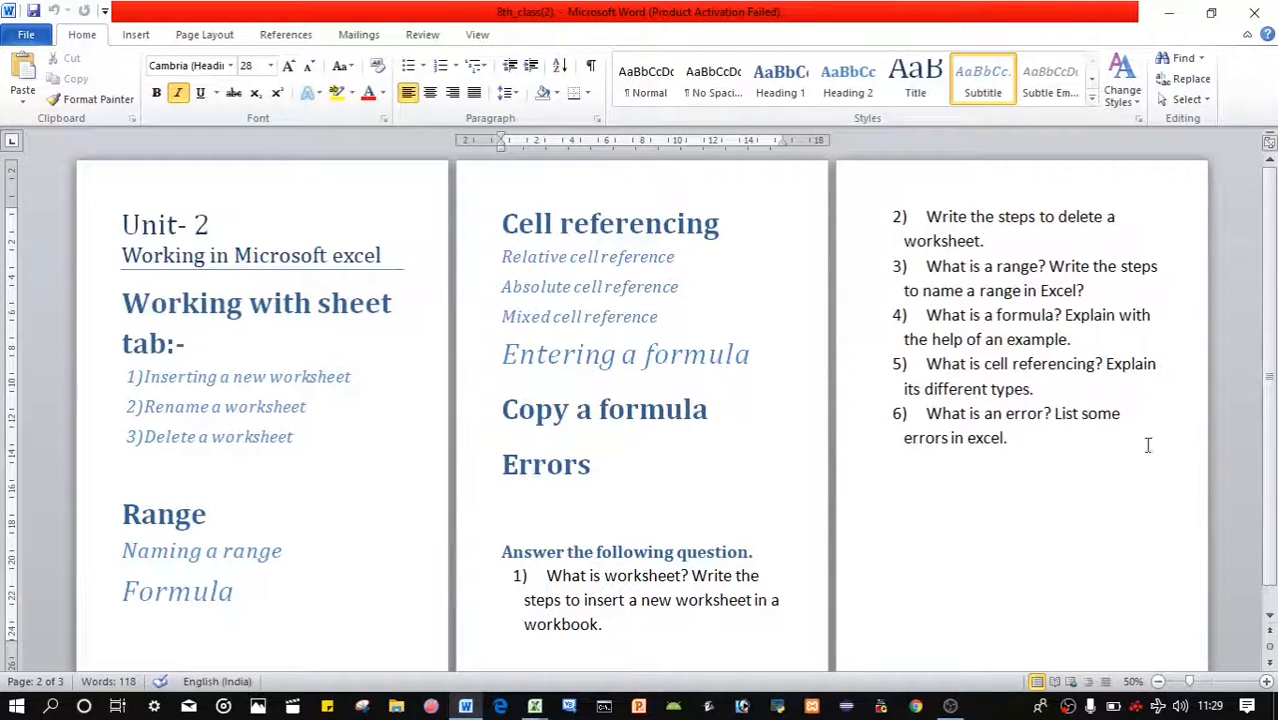
mouse_move(533, 708)
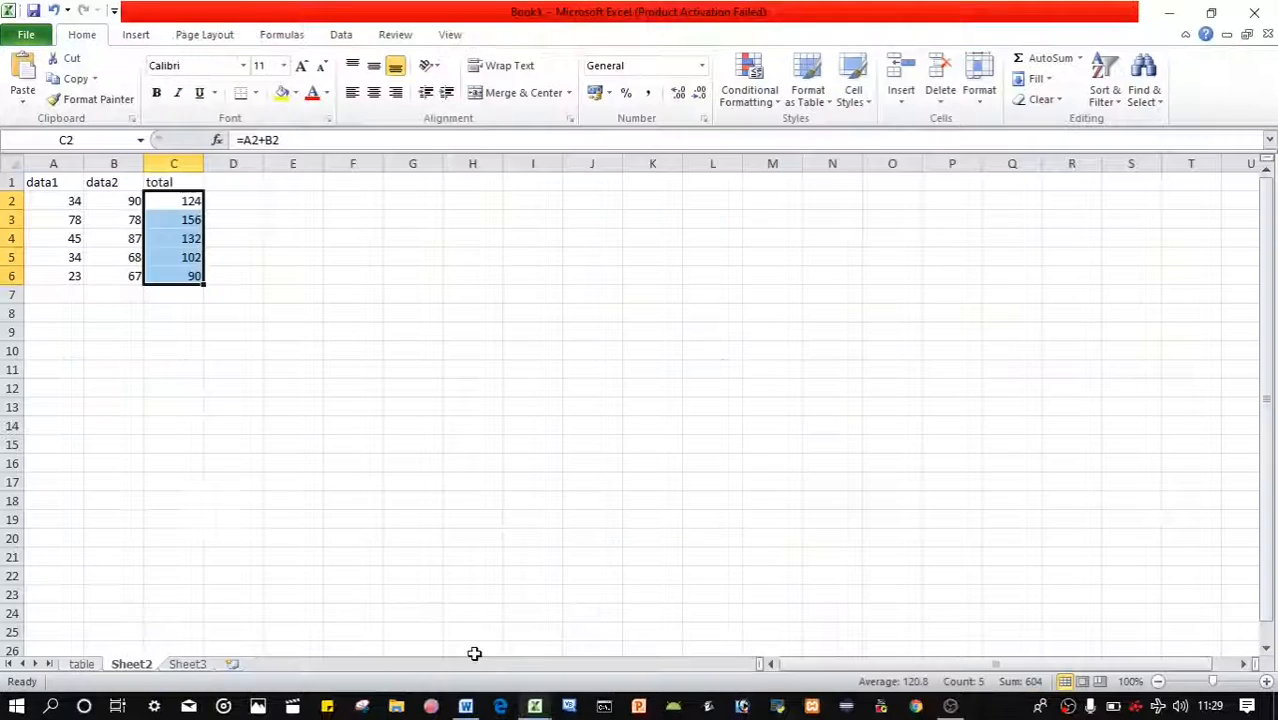
click(474, 653)
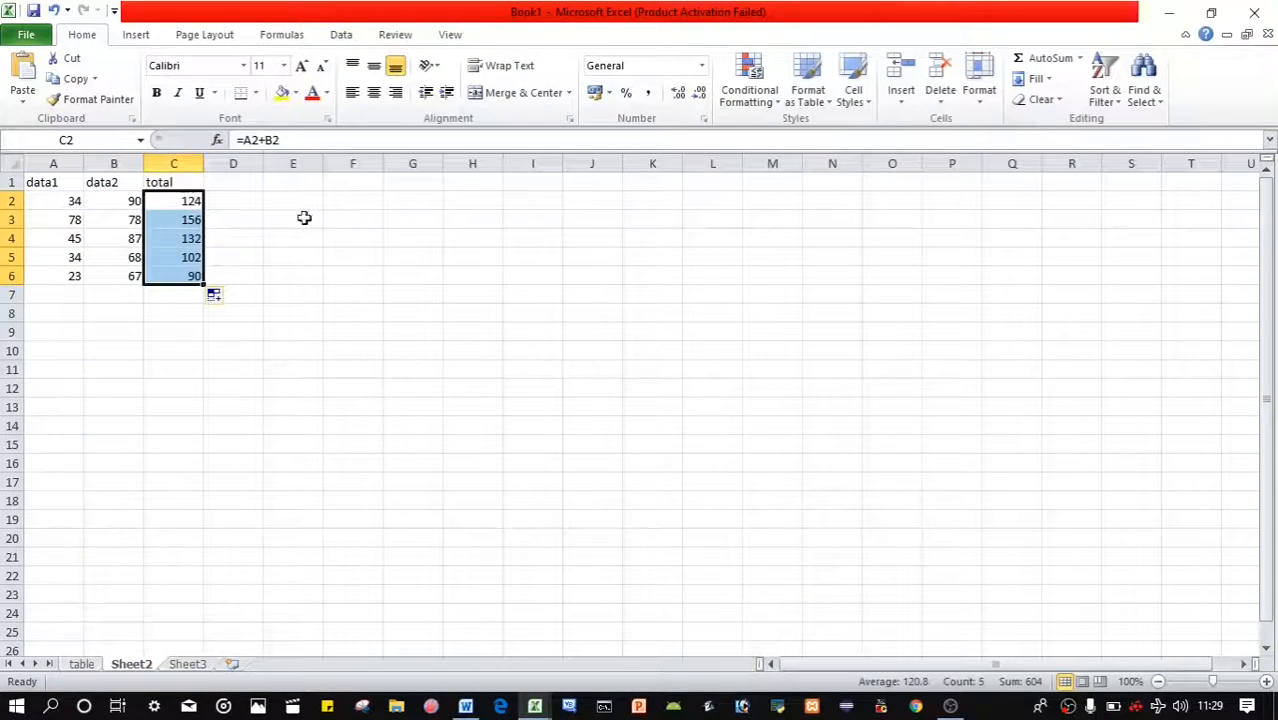
Step: Clear the calculated totals from the range C2:C7
click(237, 208)
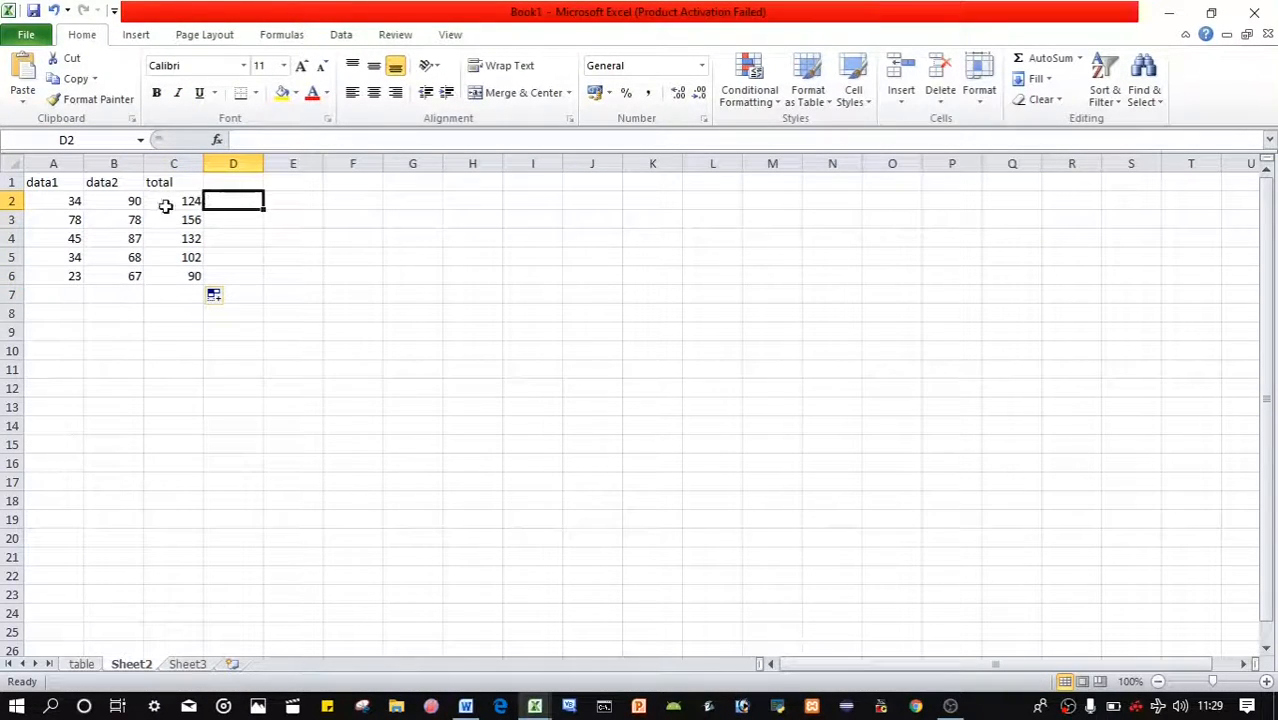
drag(171, 194, 192, 295)
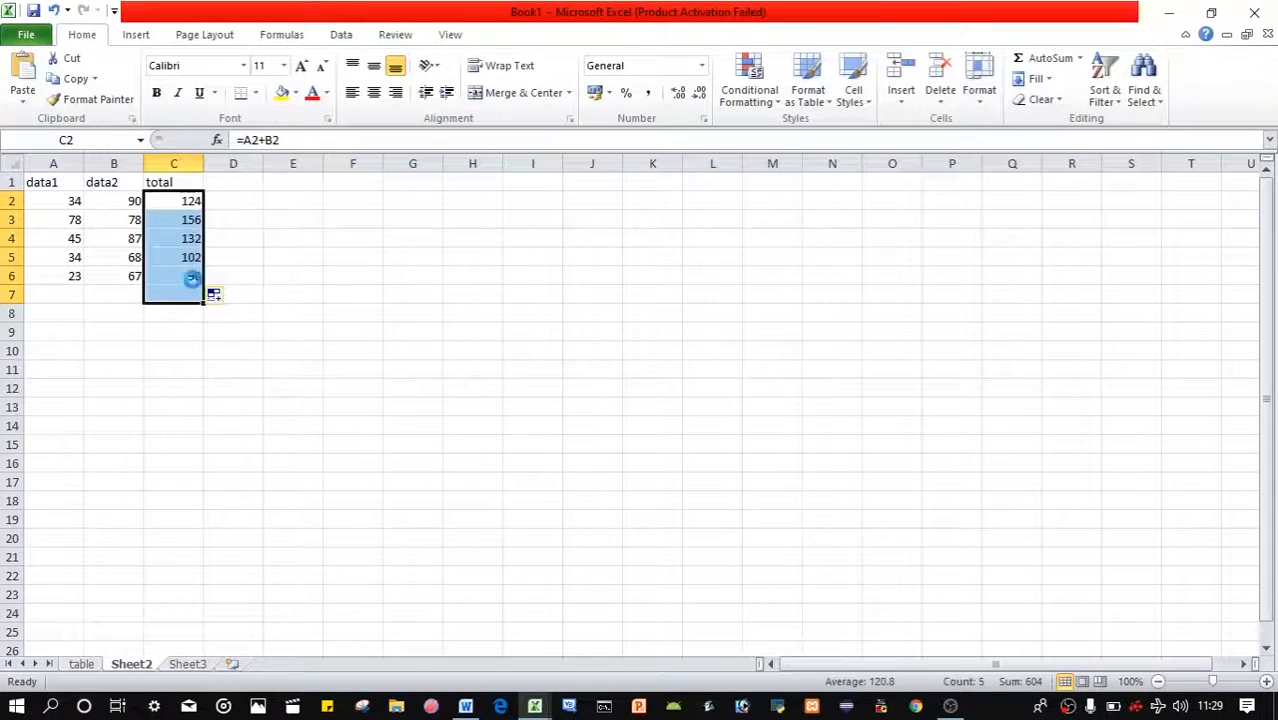
key(Delete)
Step: Enter the letters A, b, c, d and e down cells C2 through C6
click(161, 200)
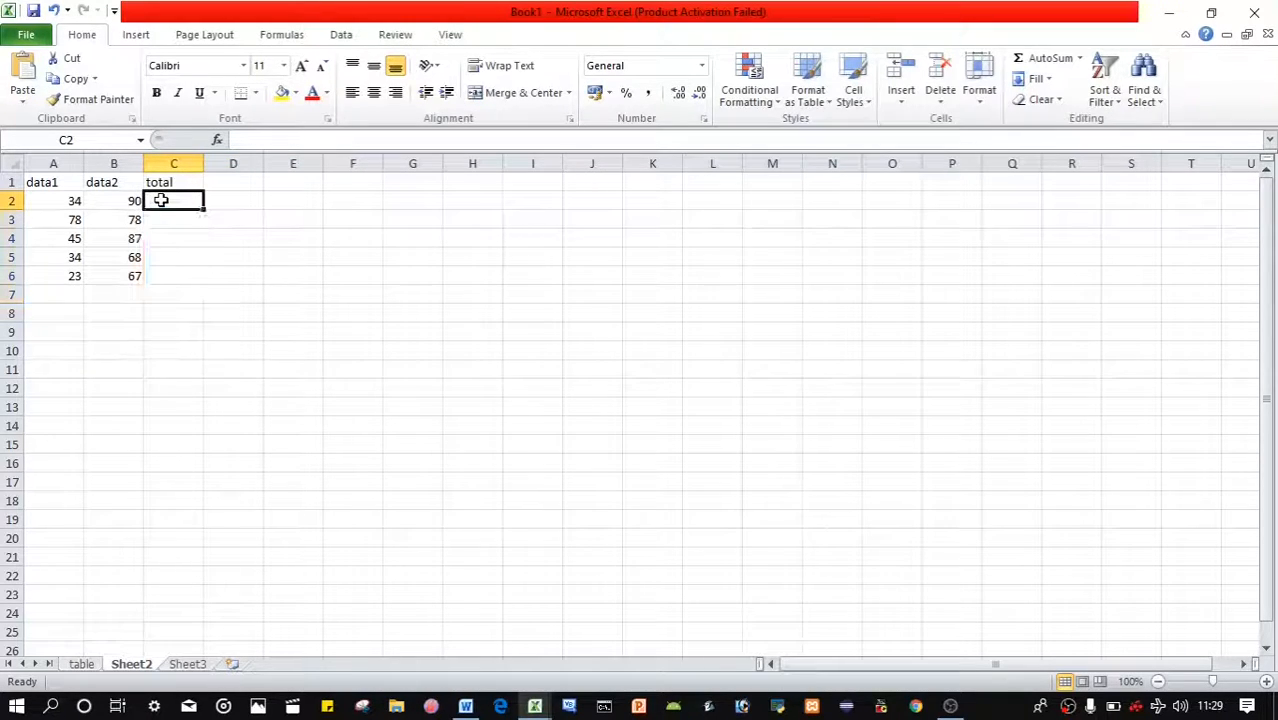
text(2)
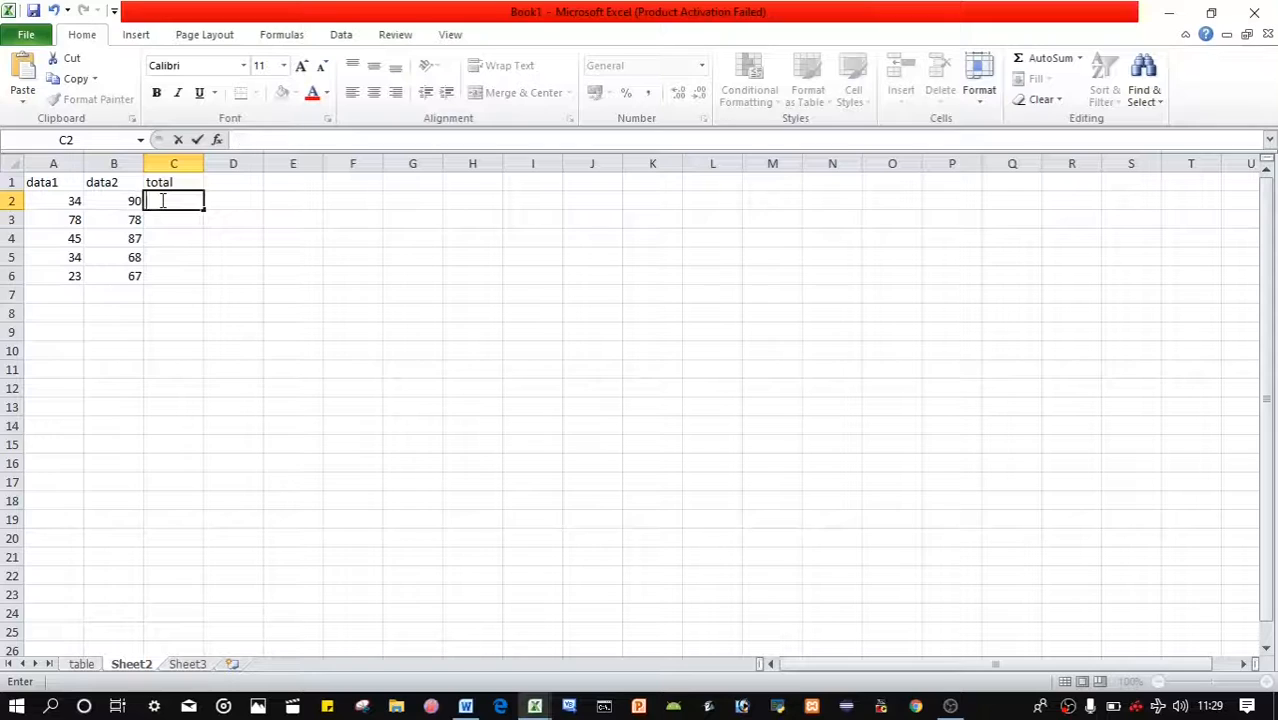
text(A)
key(Return)
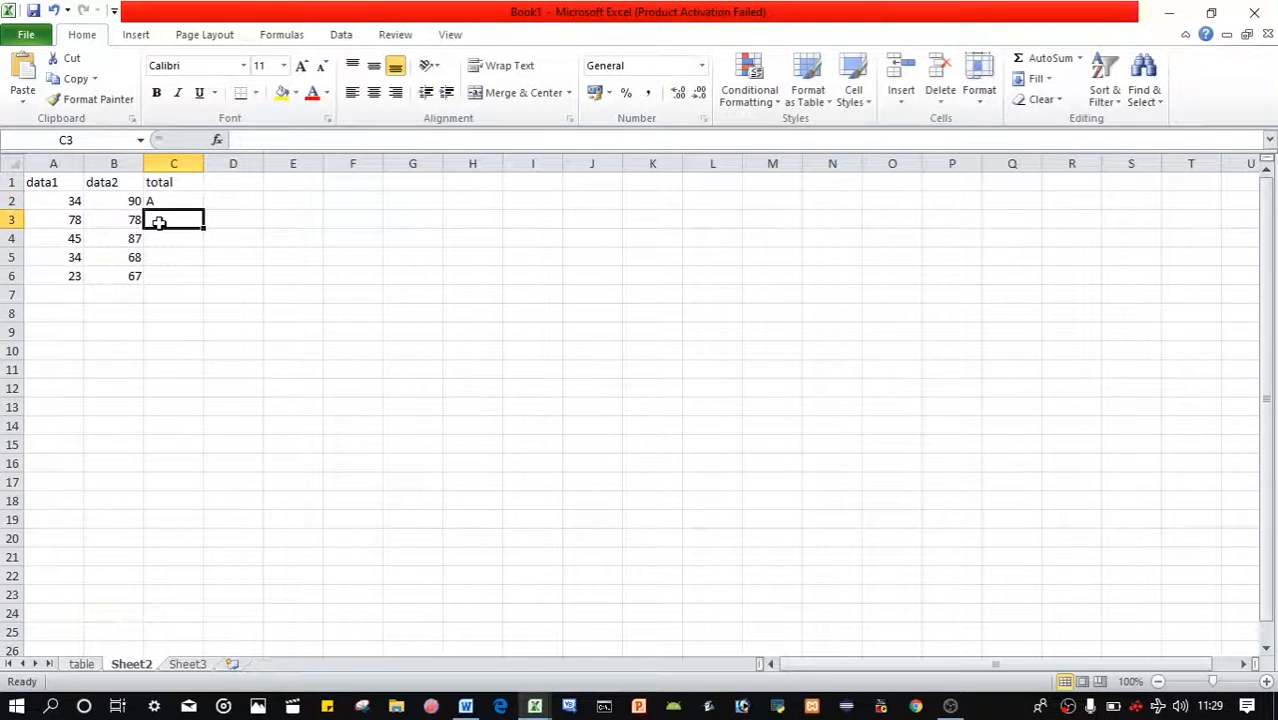
text(b)
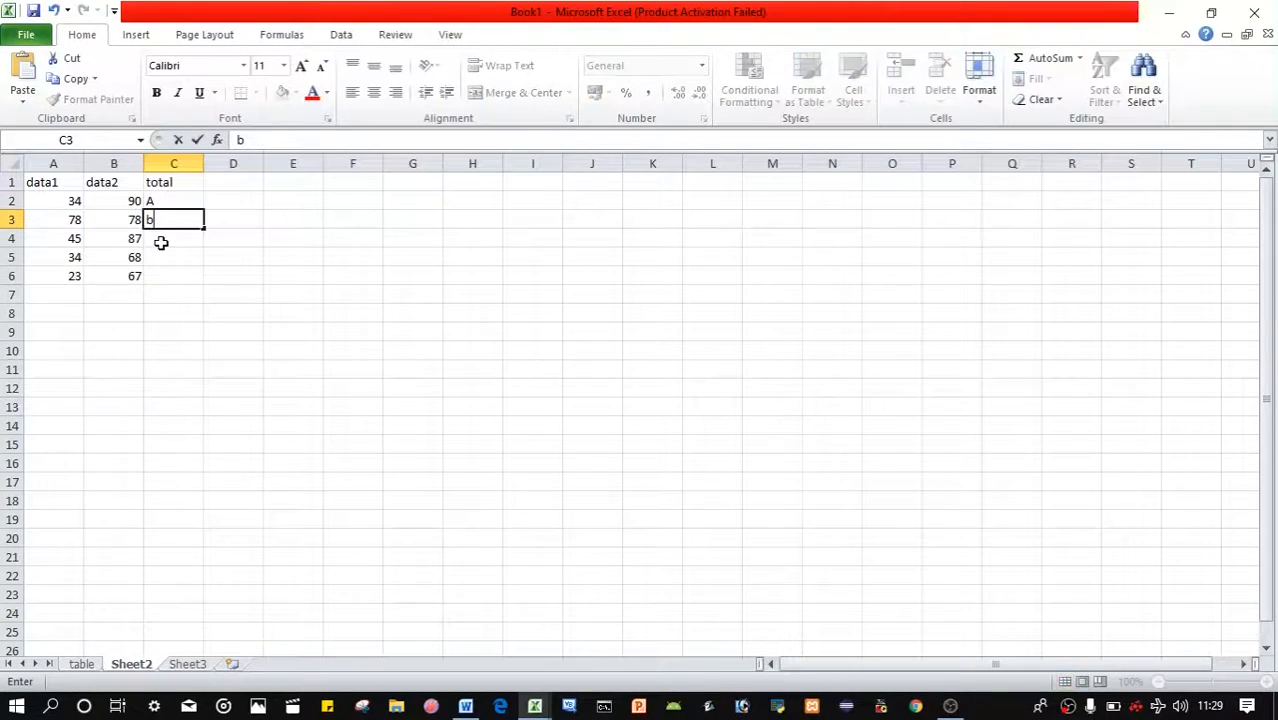
key(Return)
text(c)
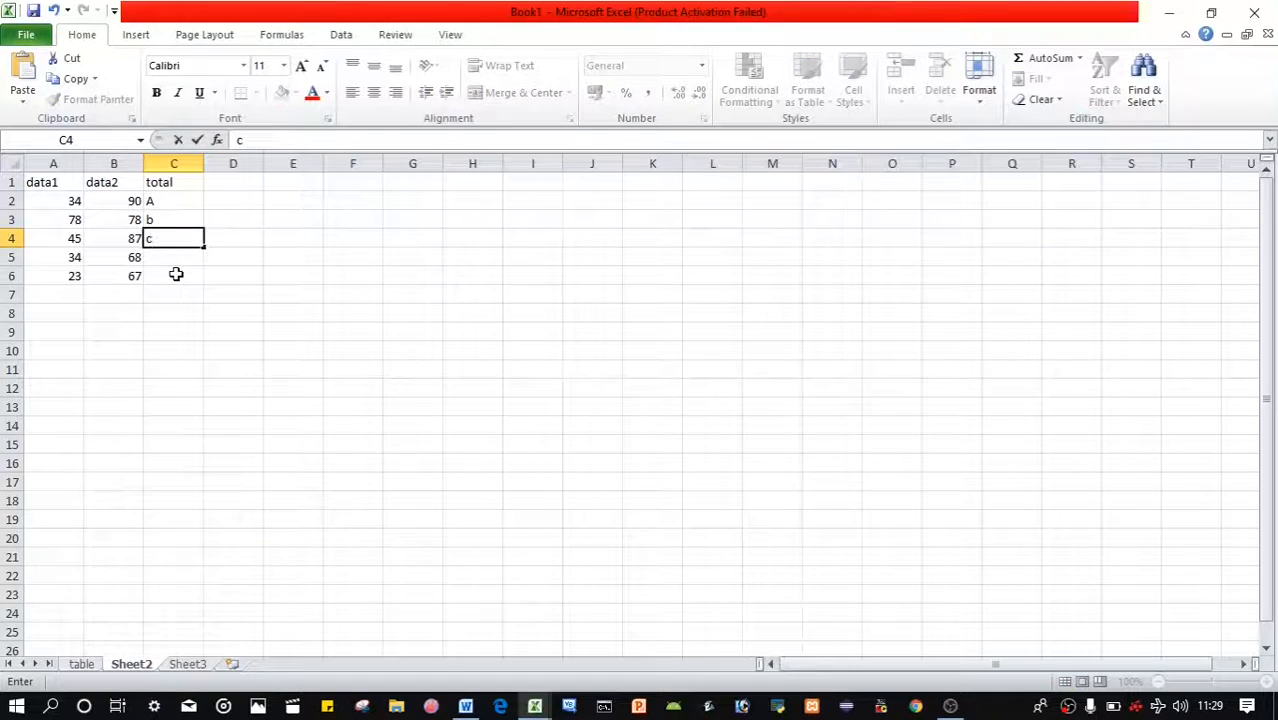
key(Return)
text(d)
key(Return)
text(e)
key(Return)
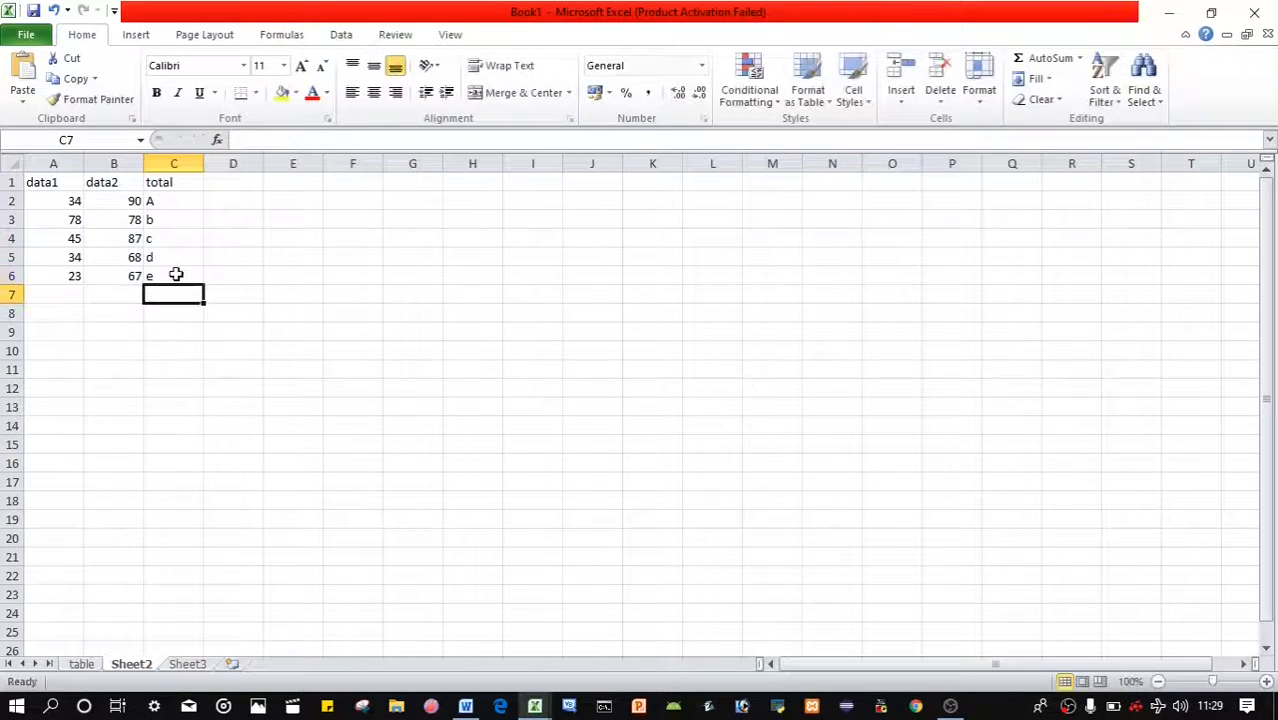
Step: Change the heading in cell C1 to Data3 and enter the heading total in cell D1
click(163, 182)
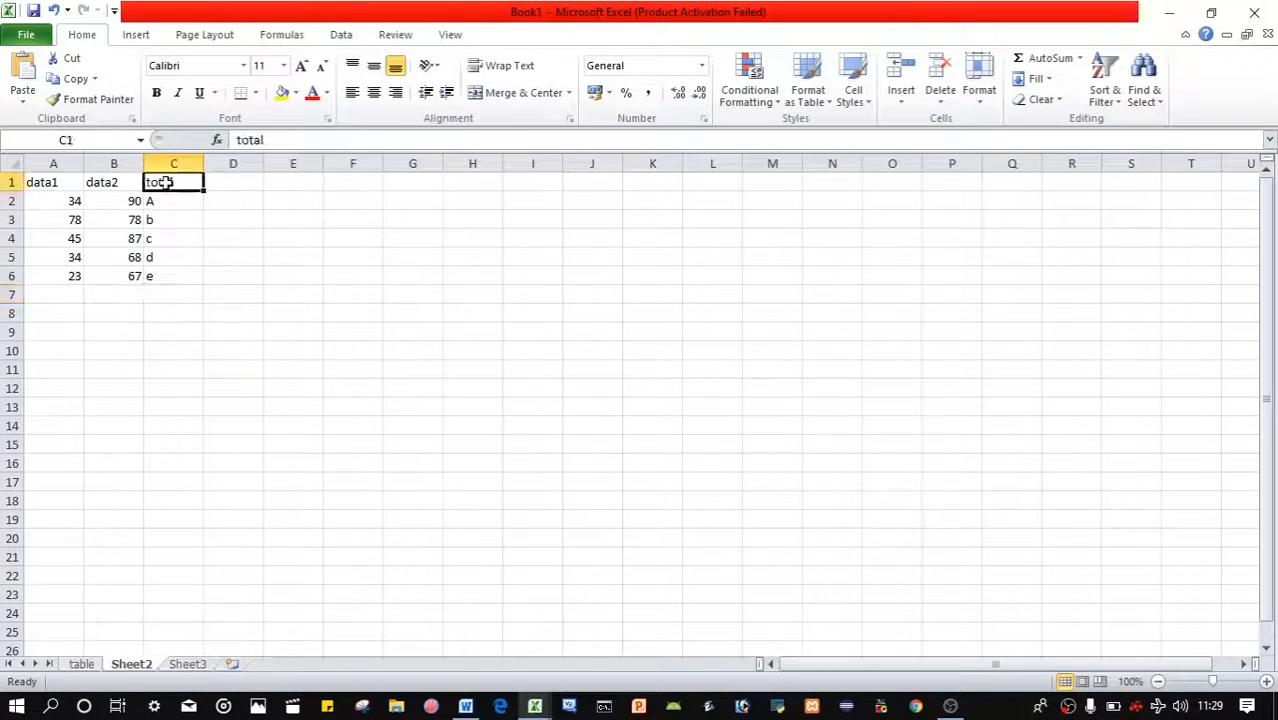
text(Dat)
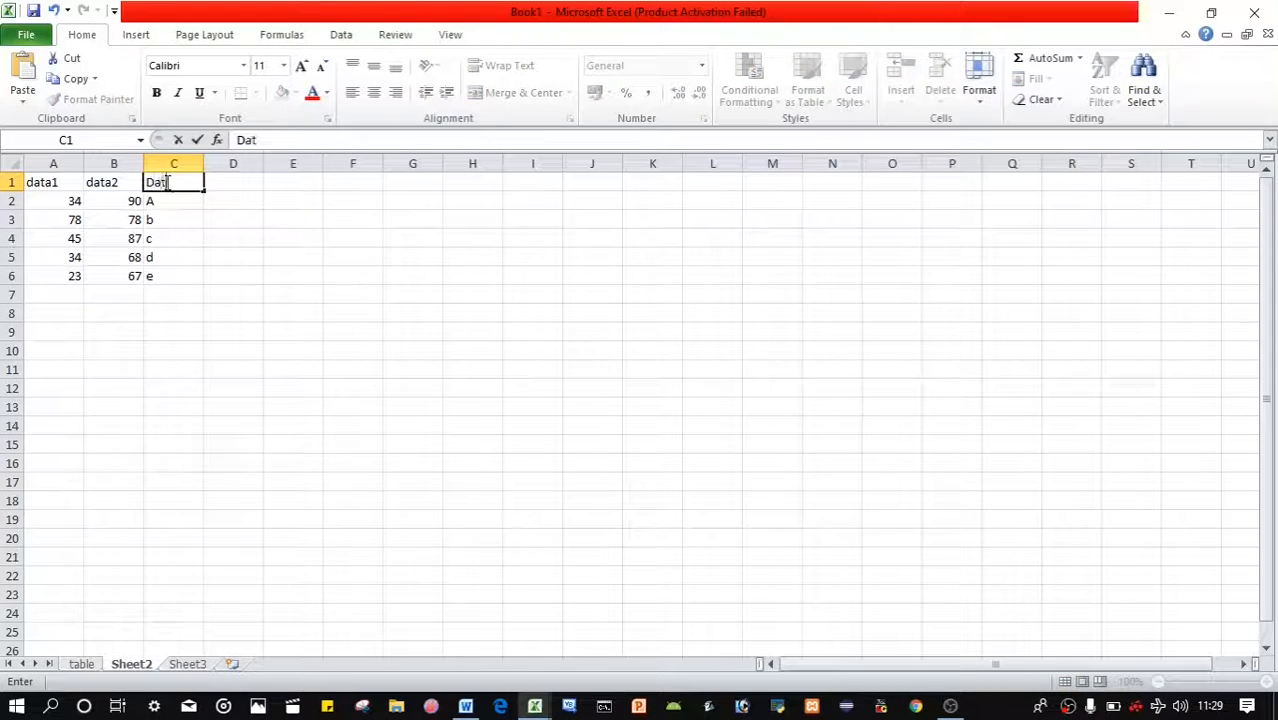
text(a3)
click(236, 179)
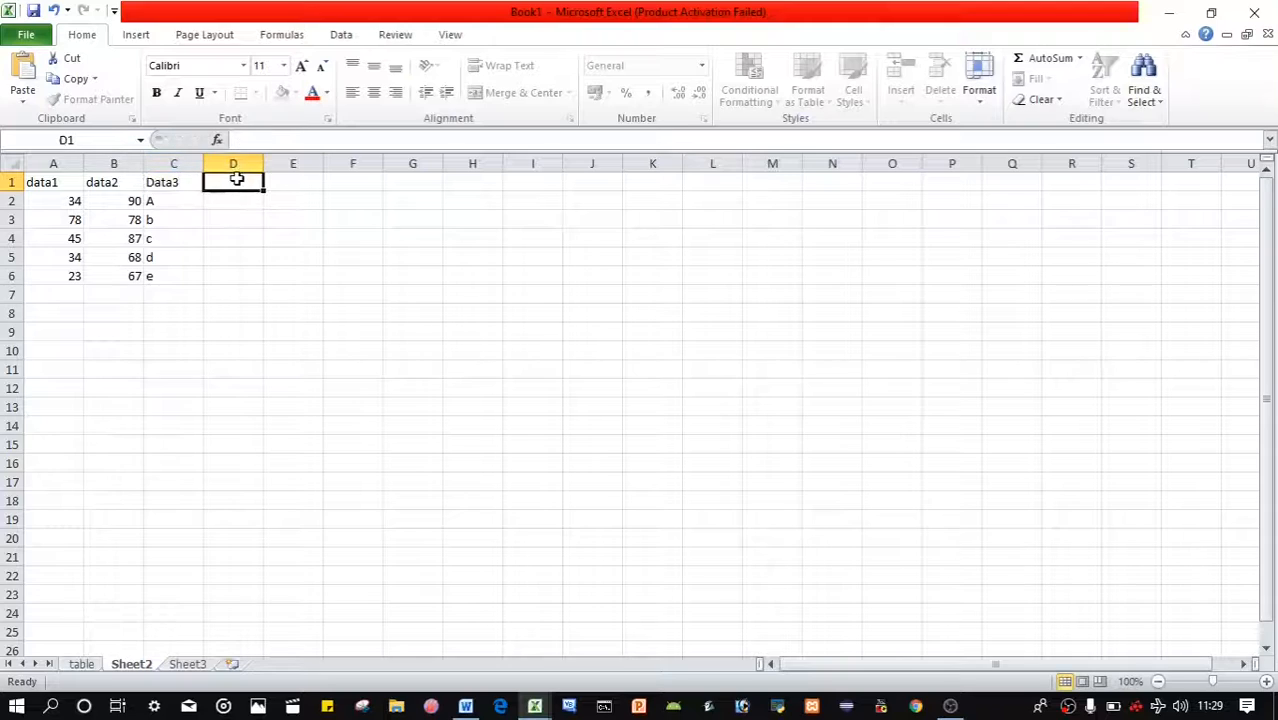
text(total)
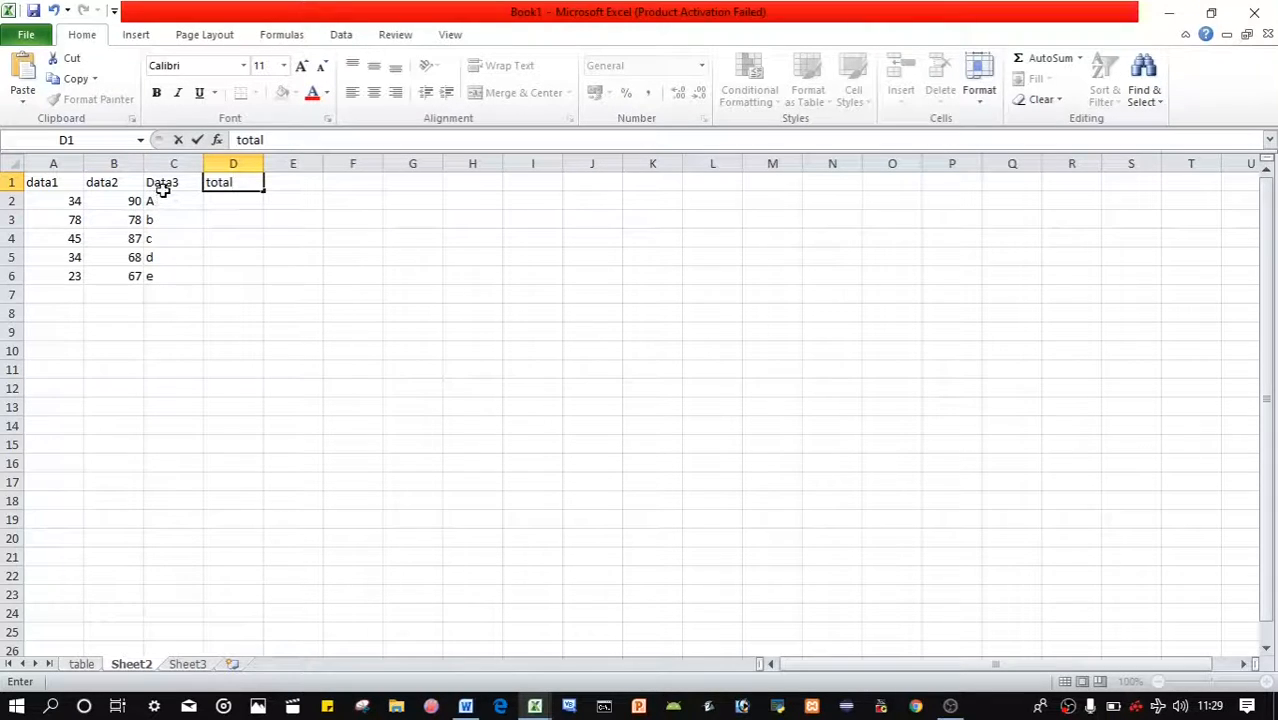
Step: Enter the formula =A2+B2+C2 in cell D2 by referencing the first row's three data cells
click(234, 200)
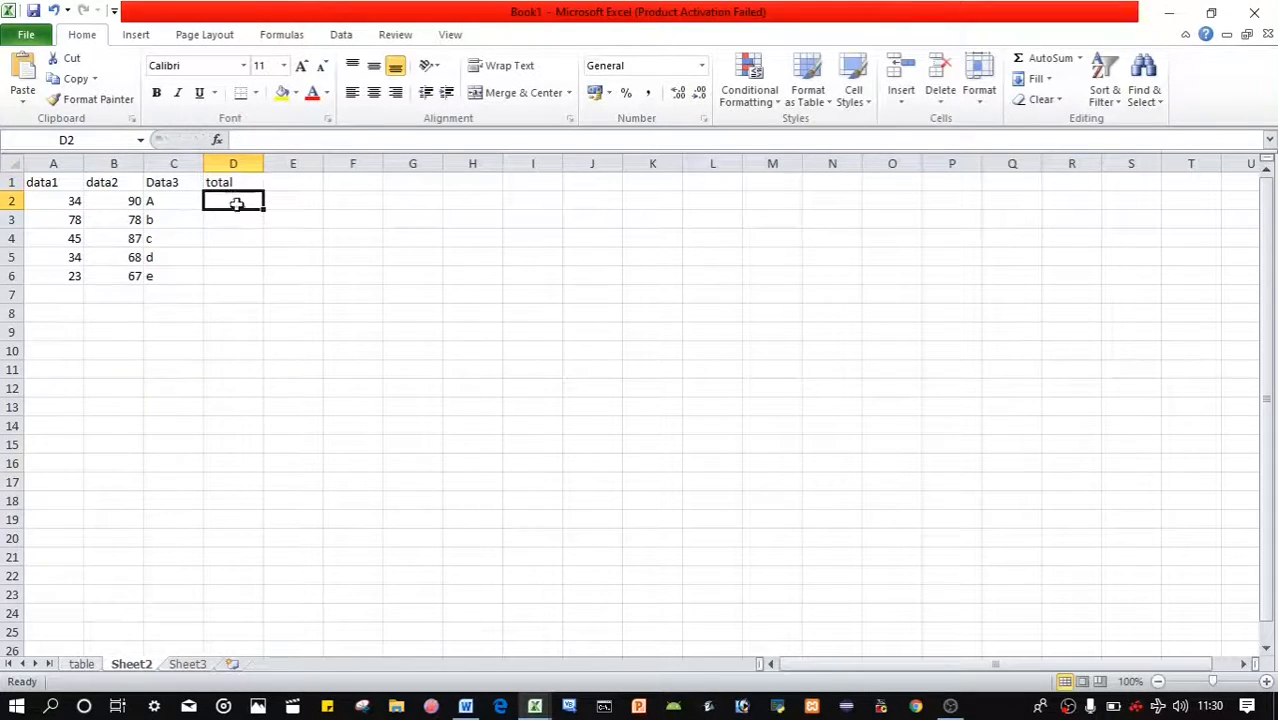
text(=)
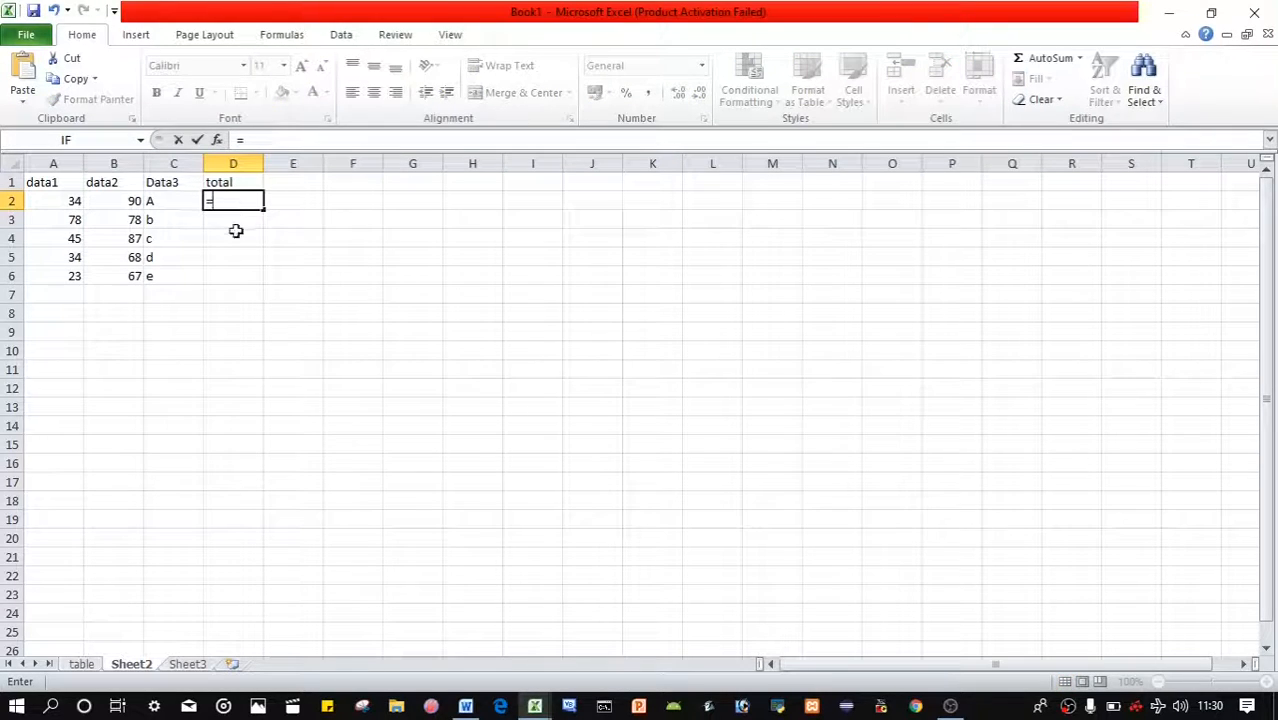
click(76, 202)
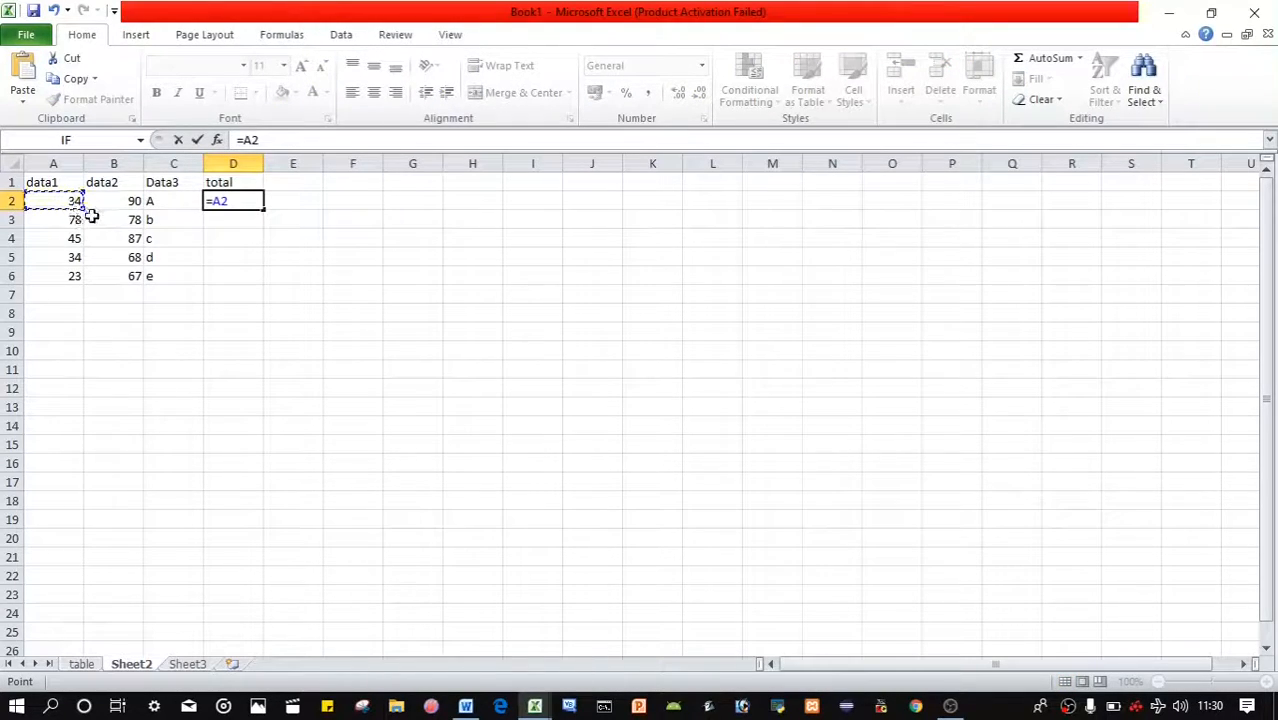
text(+)
click(134, 203)
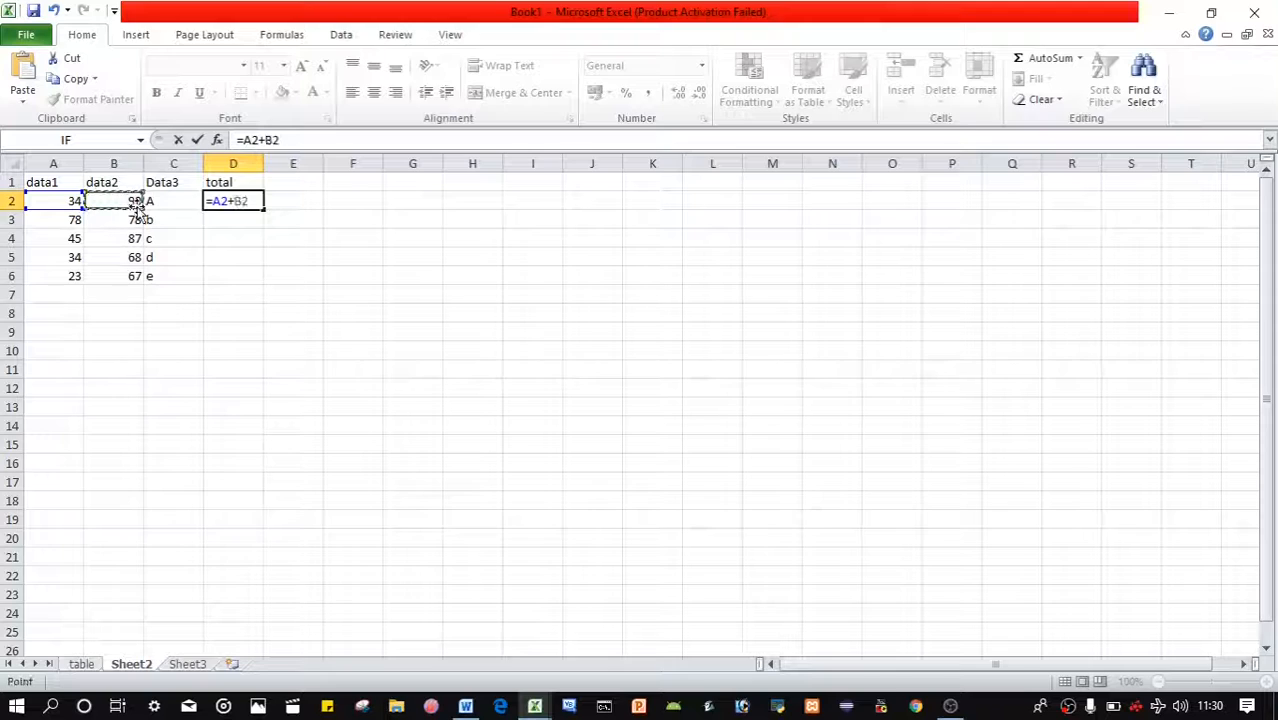
text(+)
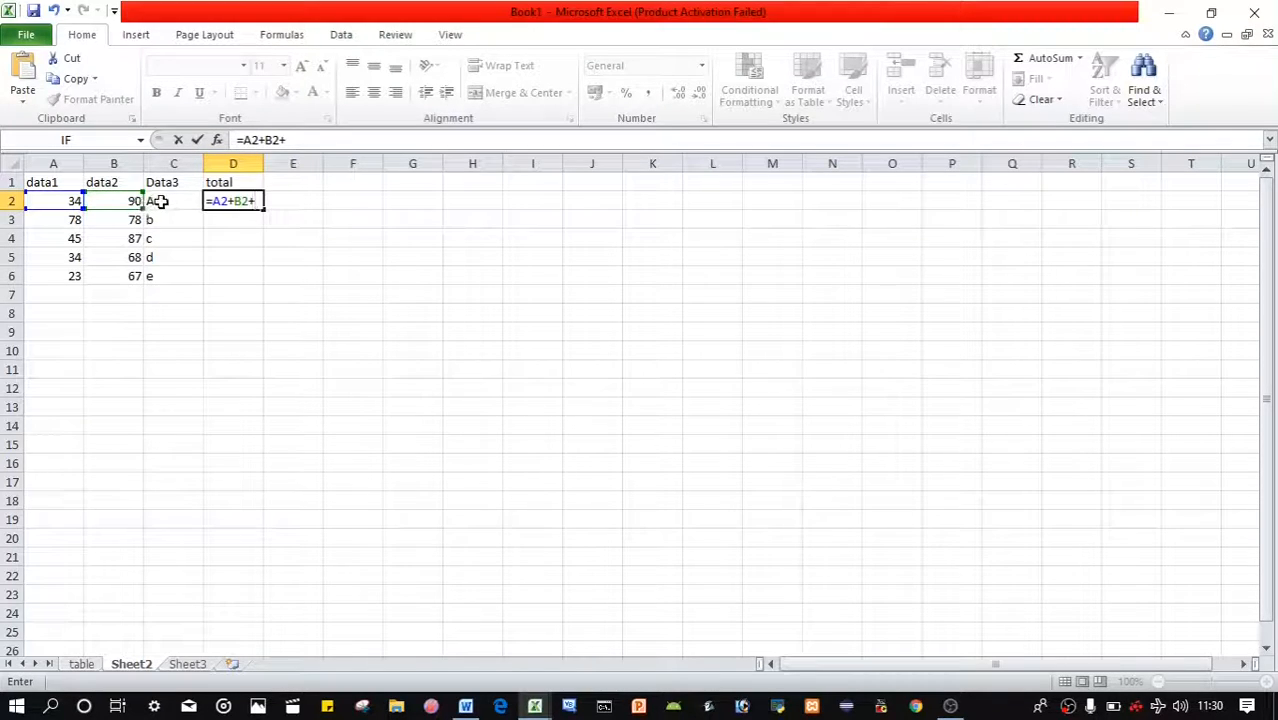
click(162, 201)
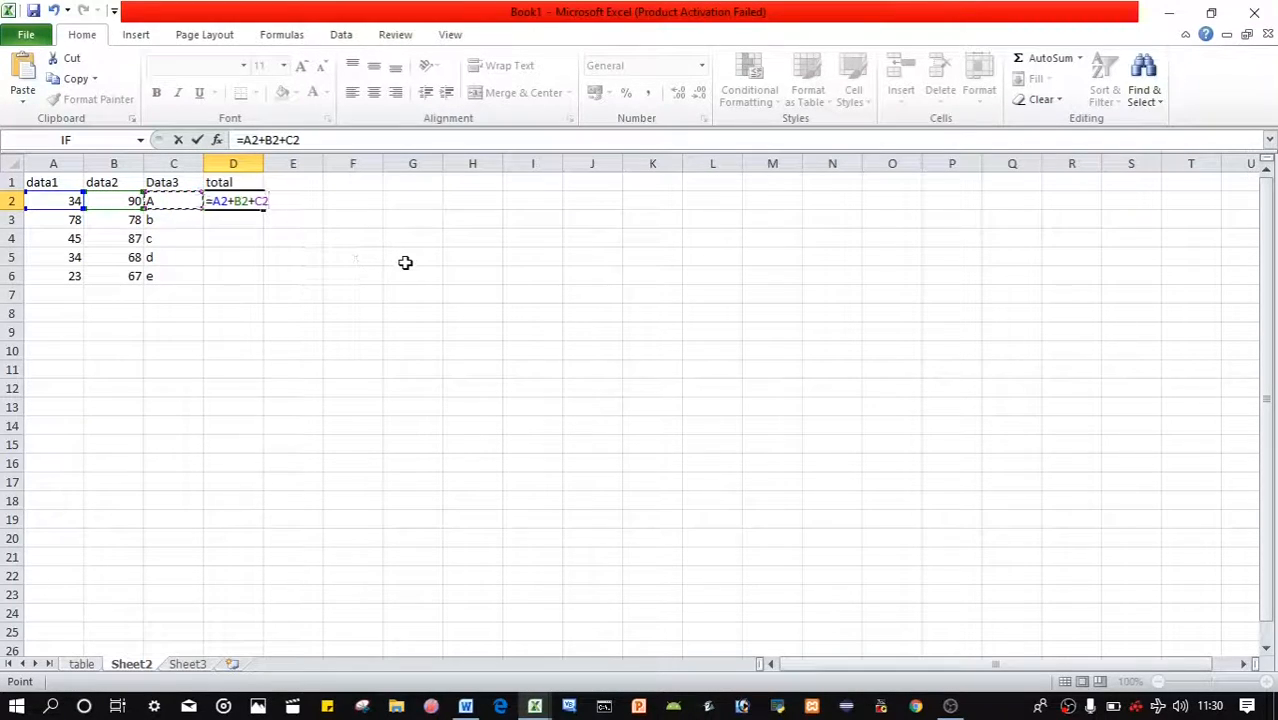
key(Return)
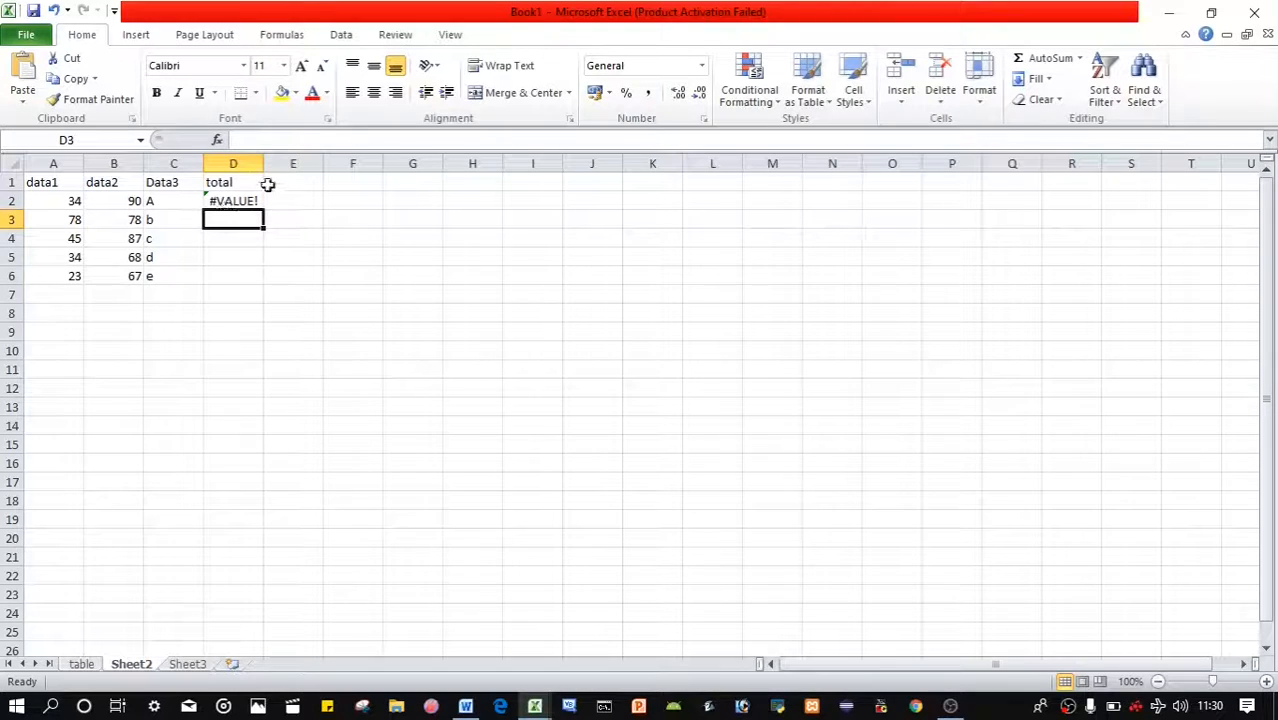
Step: Check the error indicator on cell D2, then fill its formula down the total column through D6
click(231, 202)
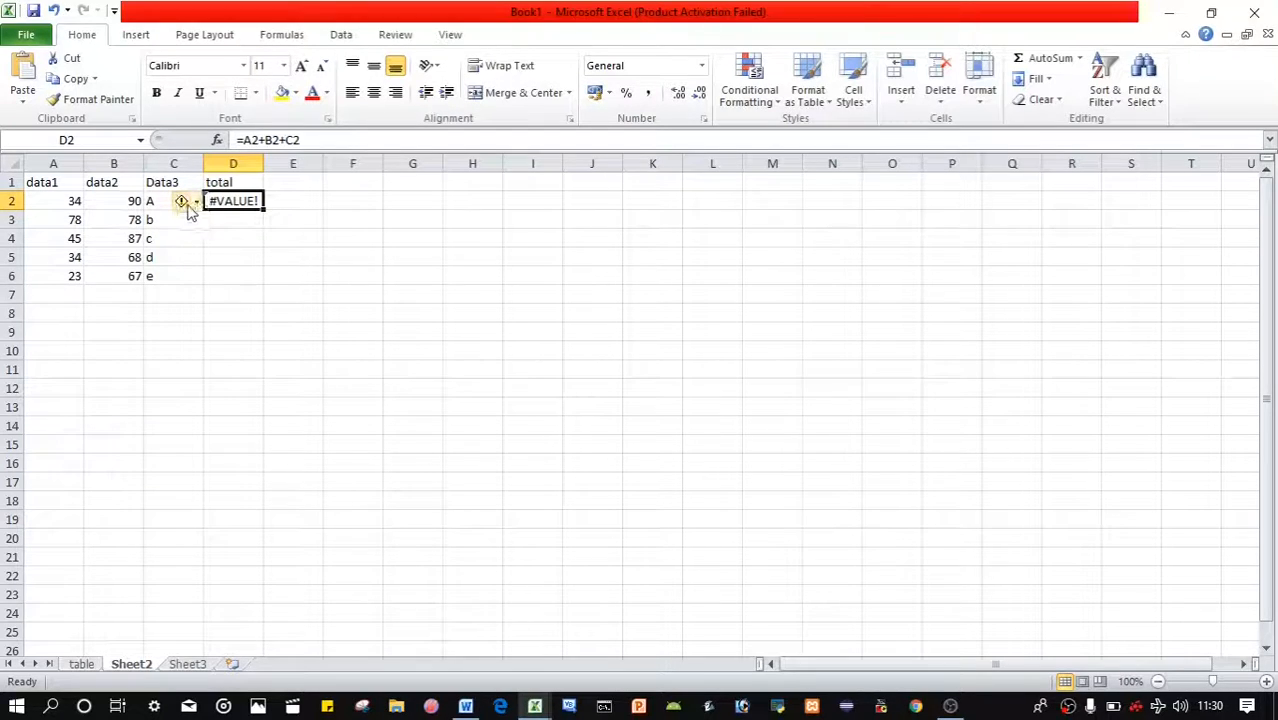
click(256, 256)
click(246, 215)
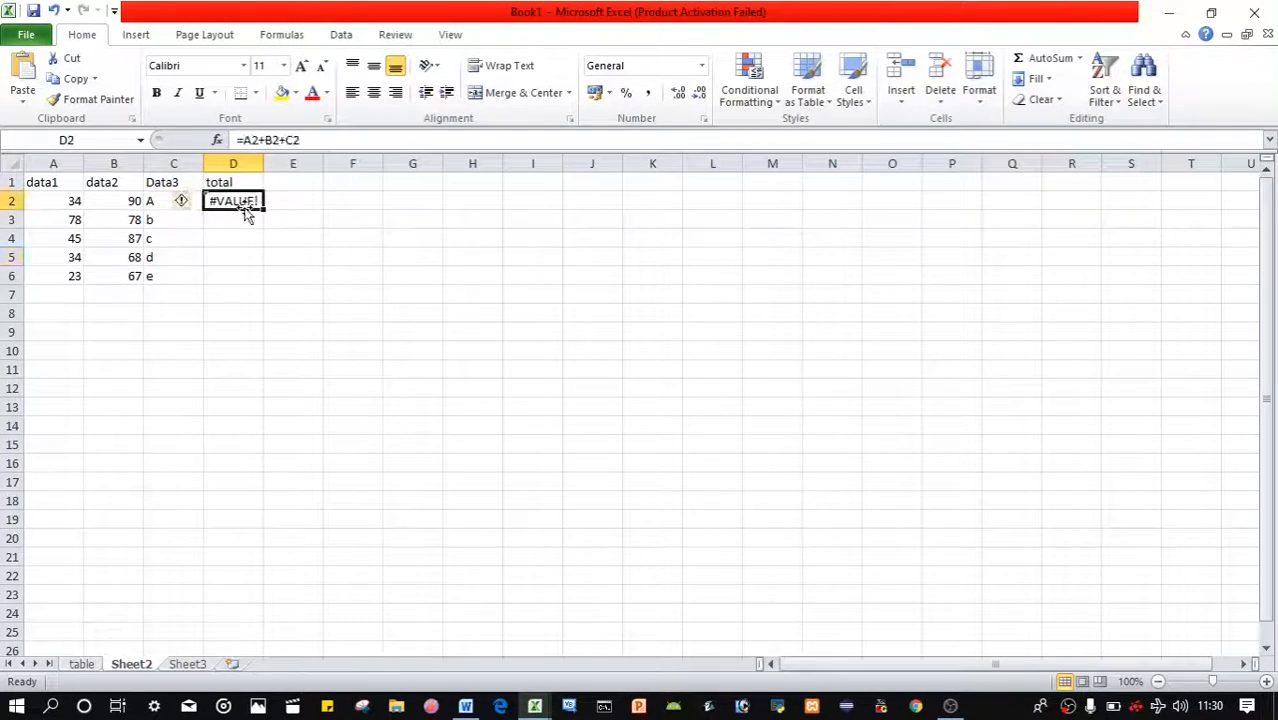
mouse_move(182, 203)
drag(260, 208, 258, 284)
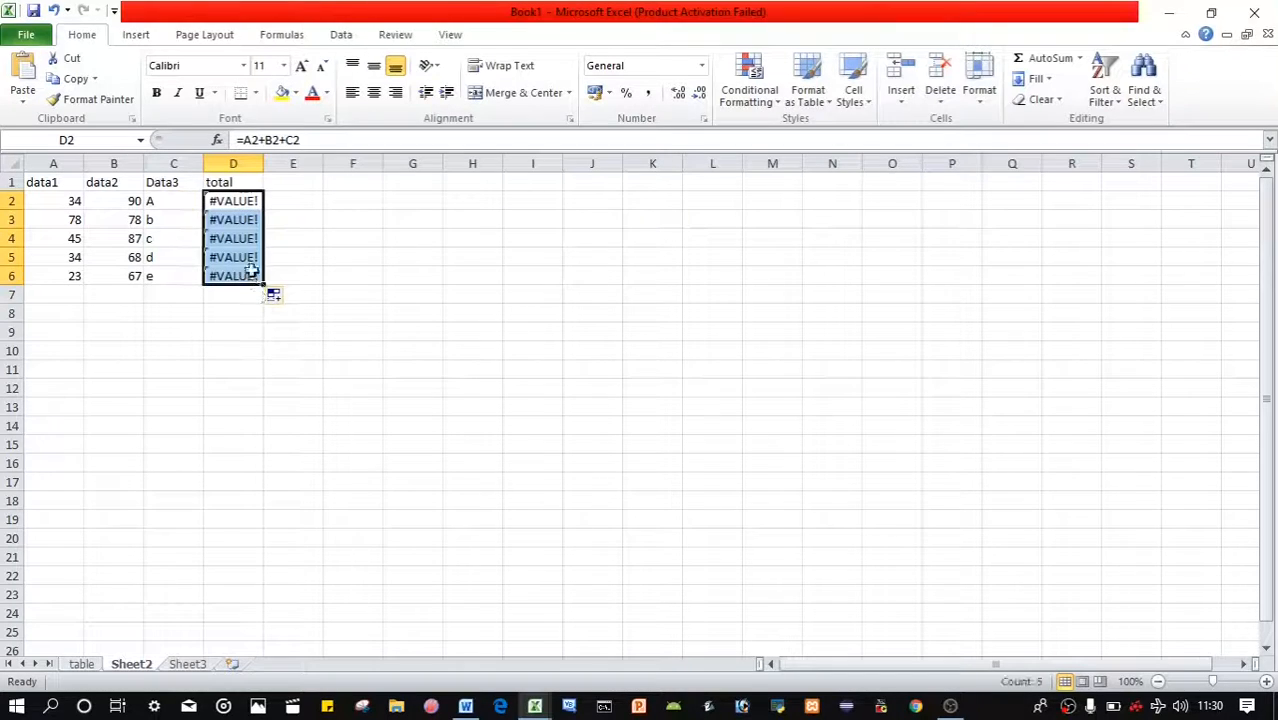
Step: Replace the letter in cell C6 with the number 34
click(152, 280)
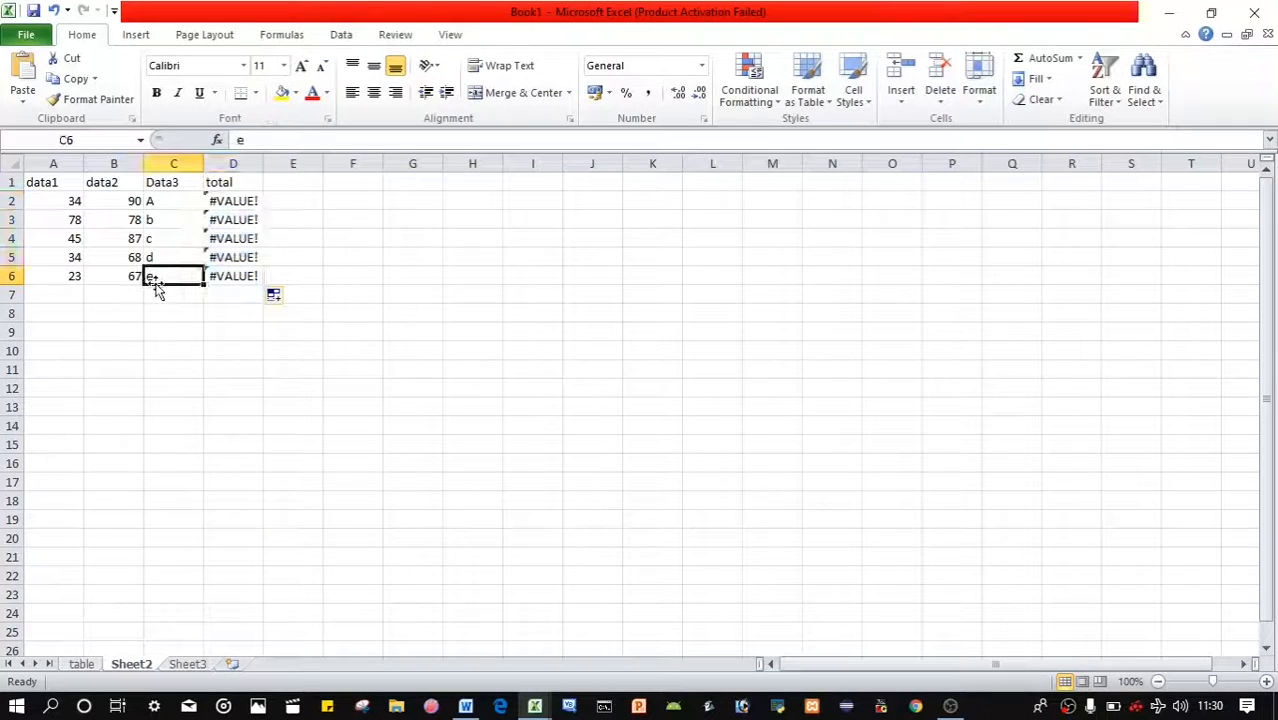
key(BackSpace)
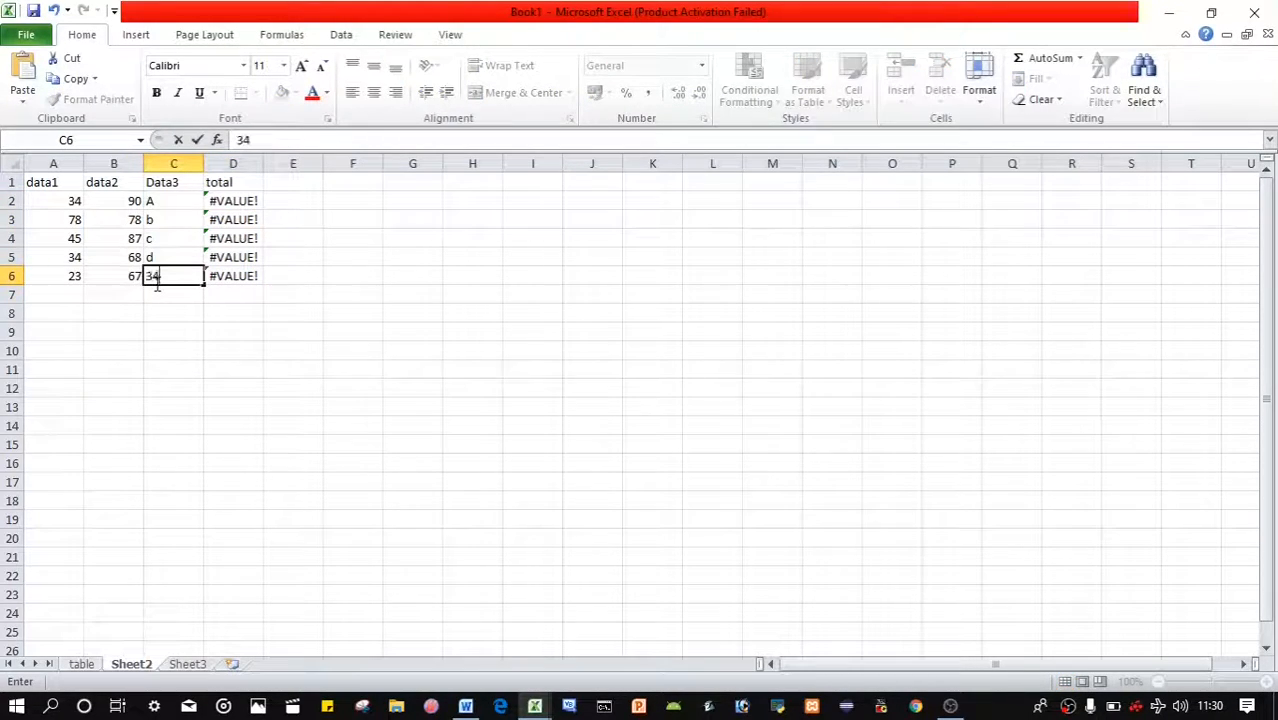
text(34)
click(218, 277)
click(414, 291)
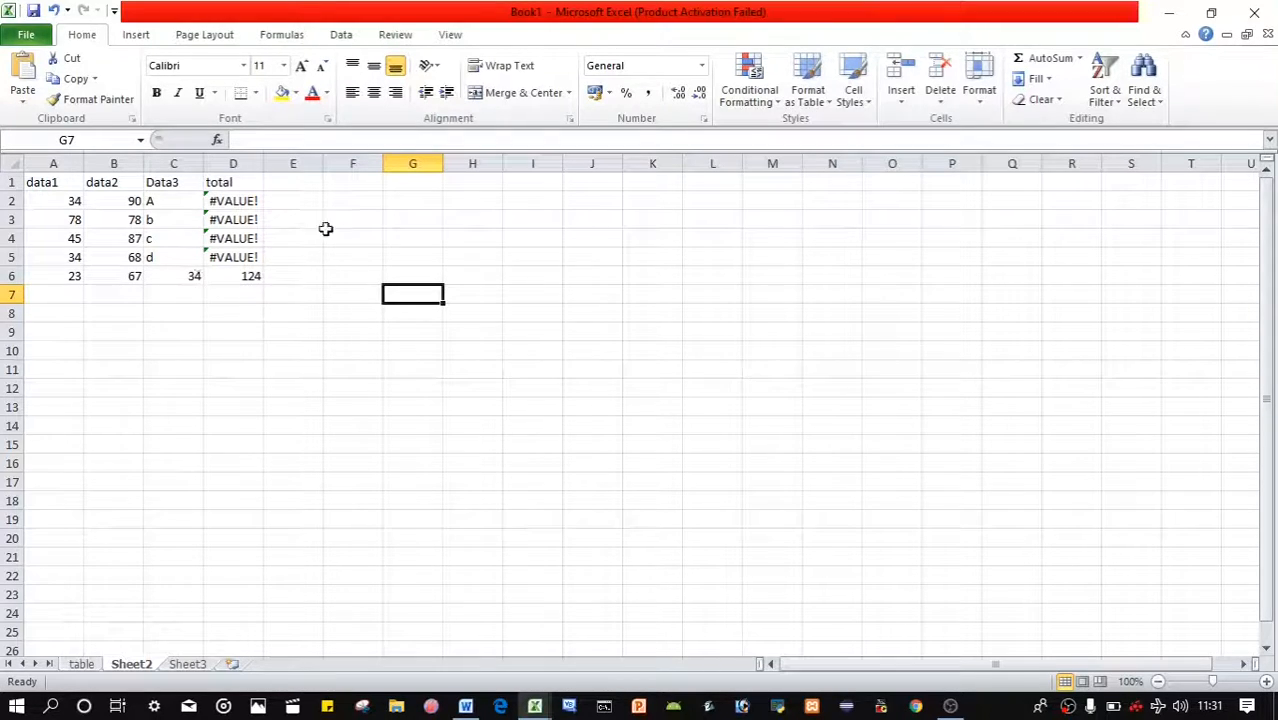
click(207, 367)
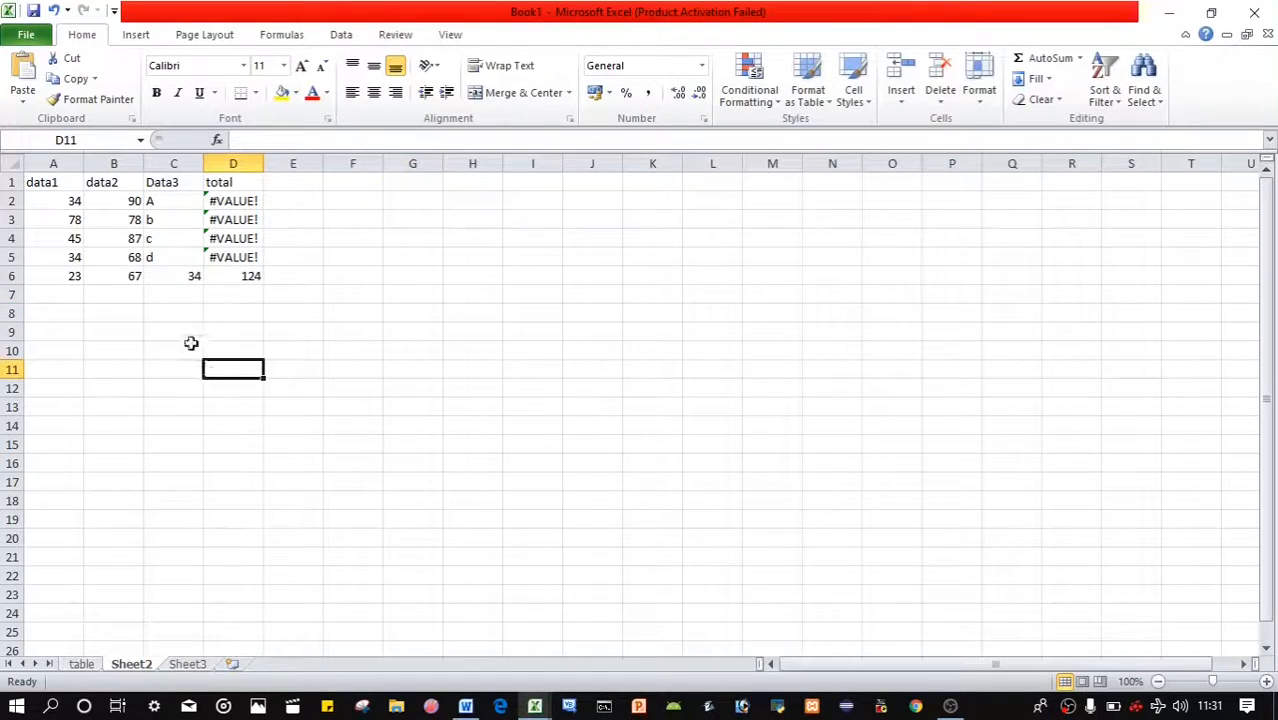
click(246, 202)
drag(246, 202, 283, 208)
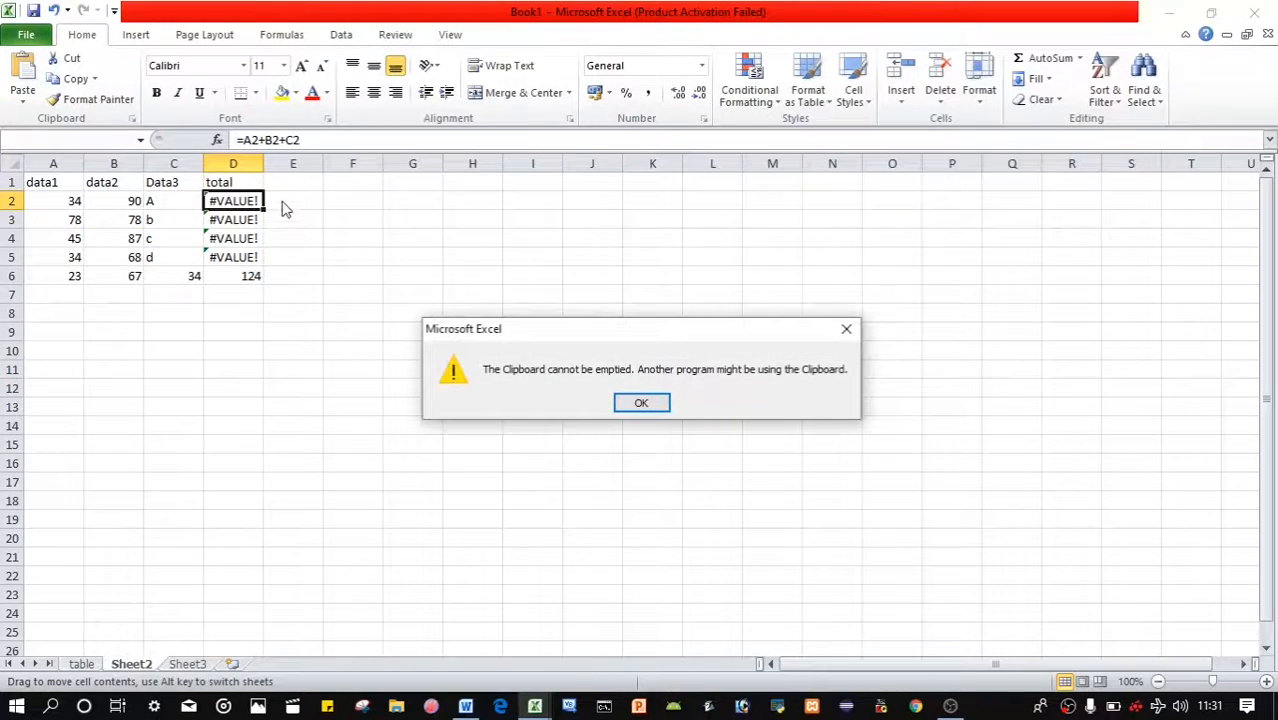
click(847, 328)
Step: Clear the entire contents of column D, including its total heading
click(232, 164)
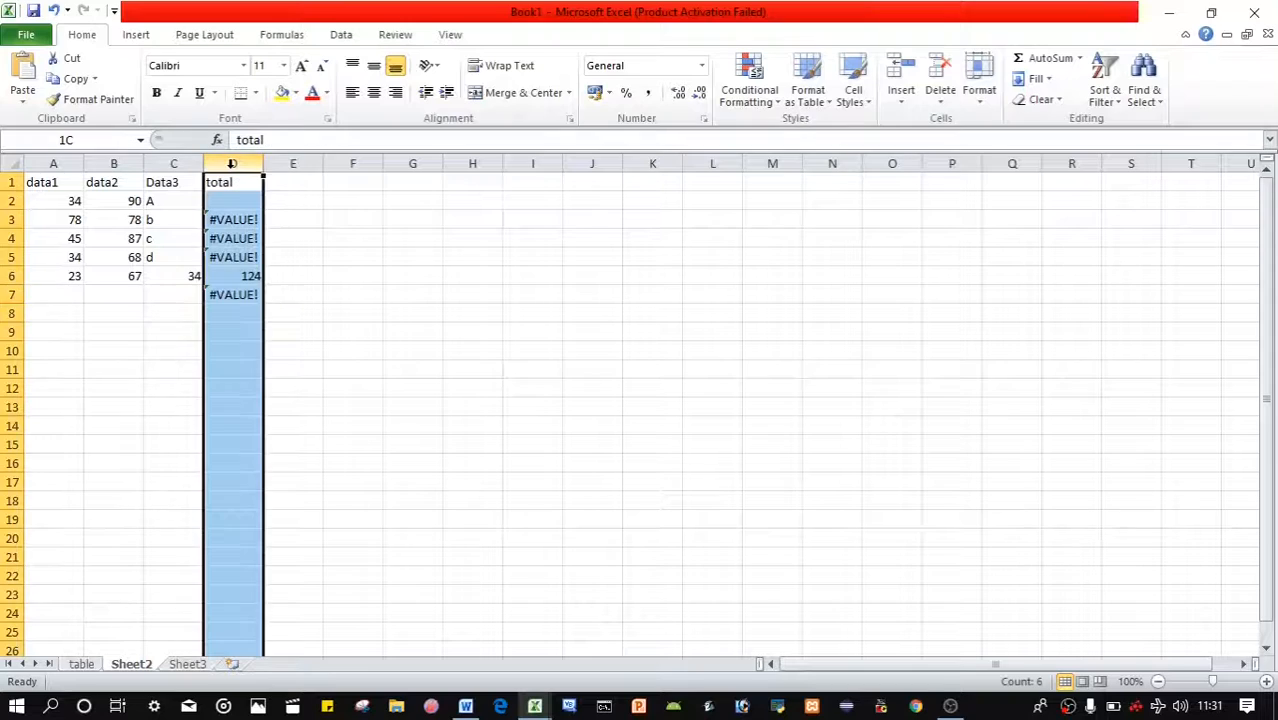
key(Delete)
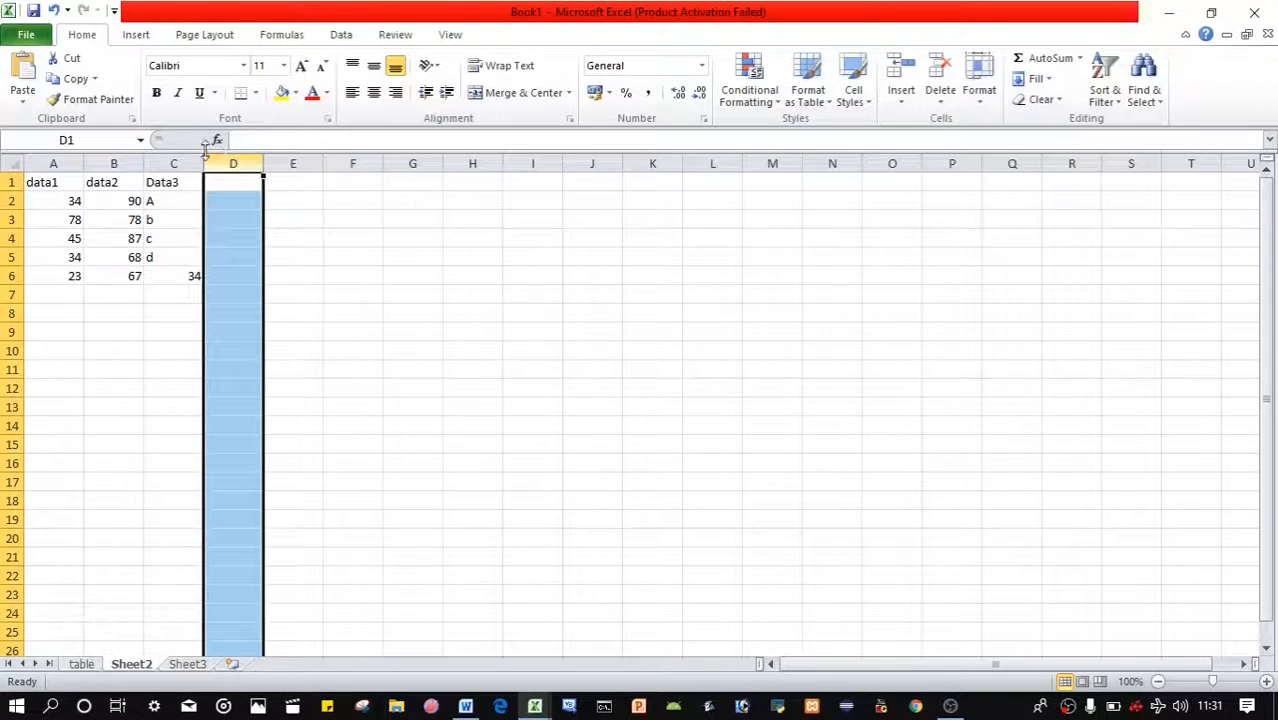
click(175, 291)
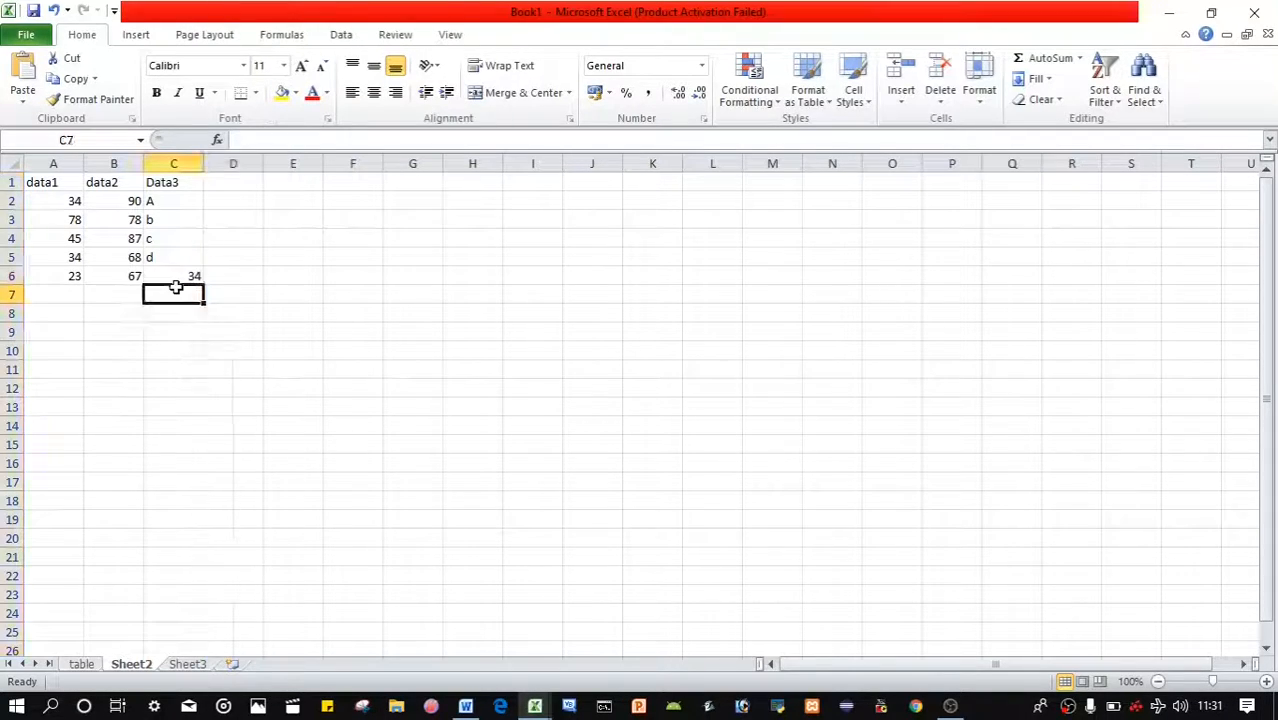
Step: Replace the value in cell B2 of the data2 column with 0
click(98, 206)
key(BackSpace)
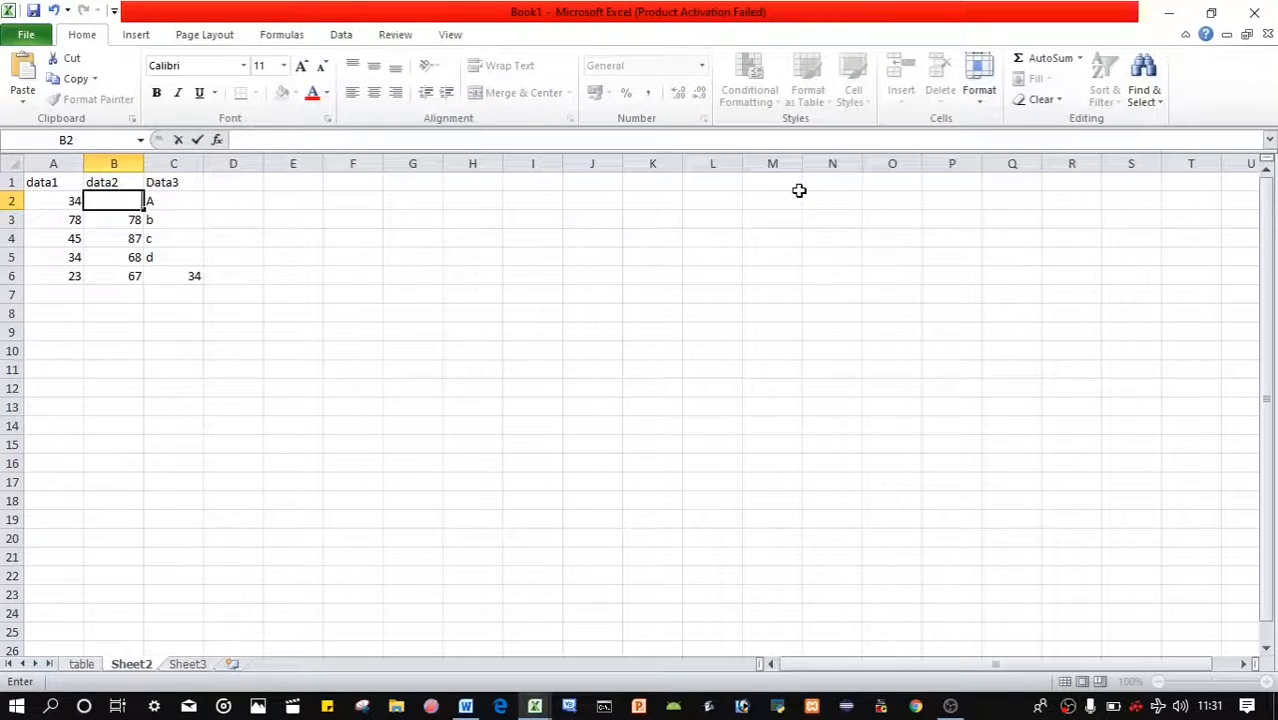
text(0)
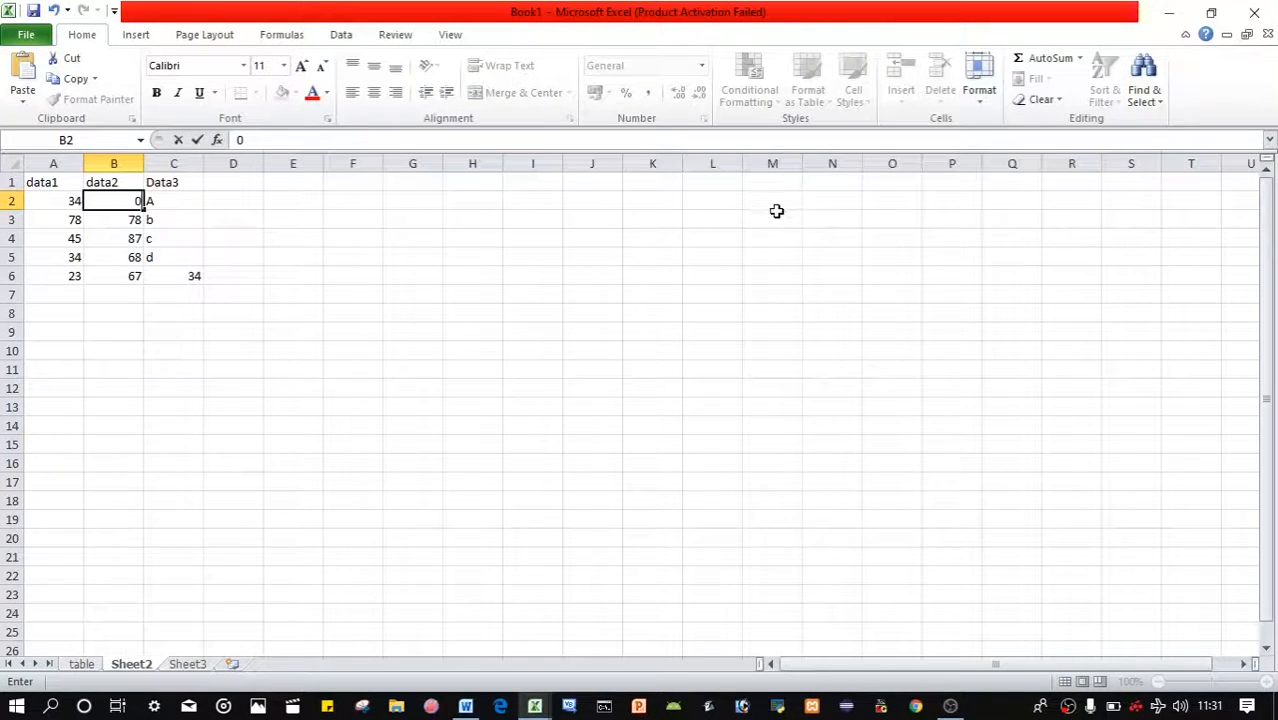
Step: Delete the entire Data3 column and set cell B3 to 0
right_click(164, 180)
right_click(170, 164)
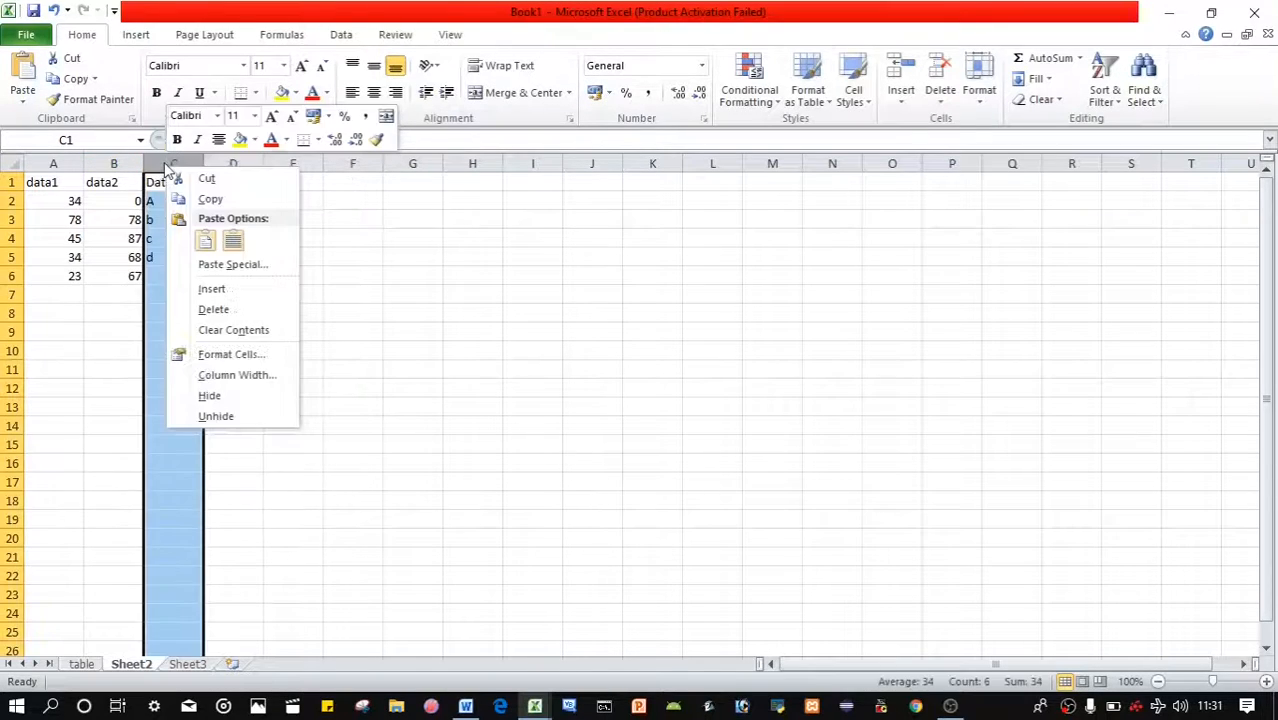
click(216, 309)
click(124, 220)
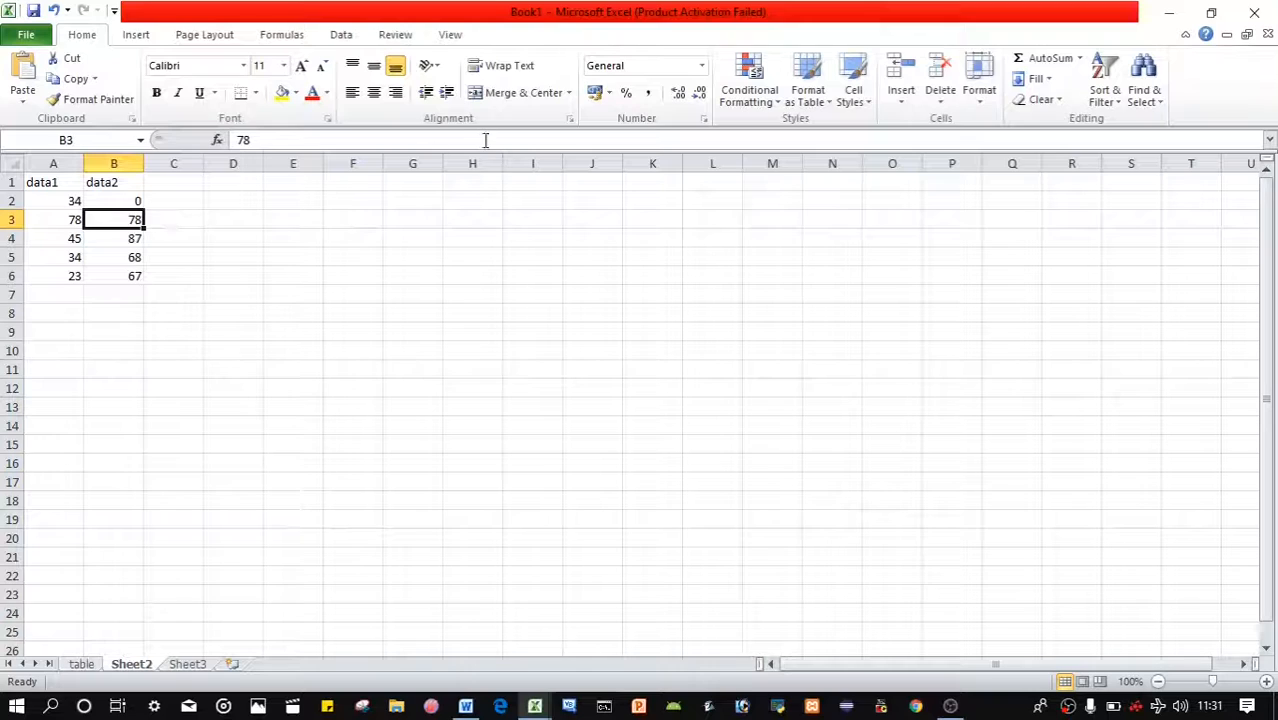
key(BackSpace)
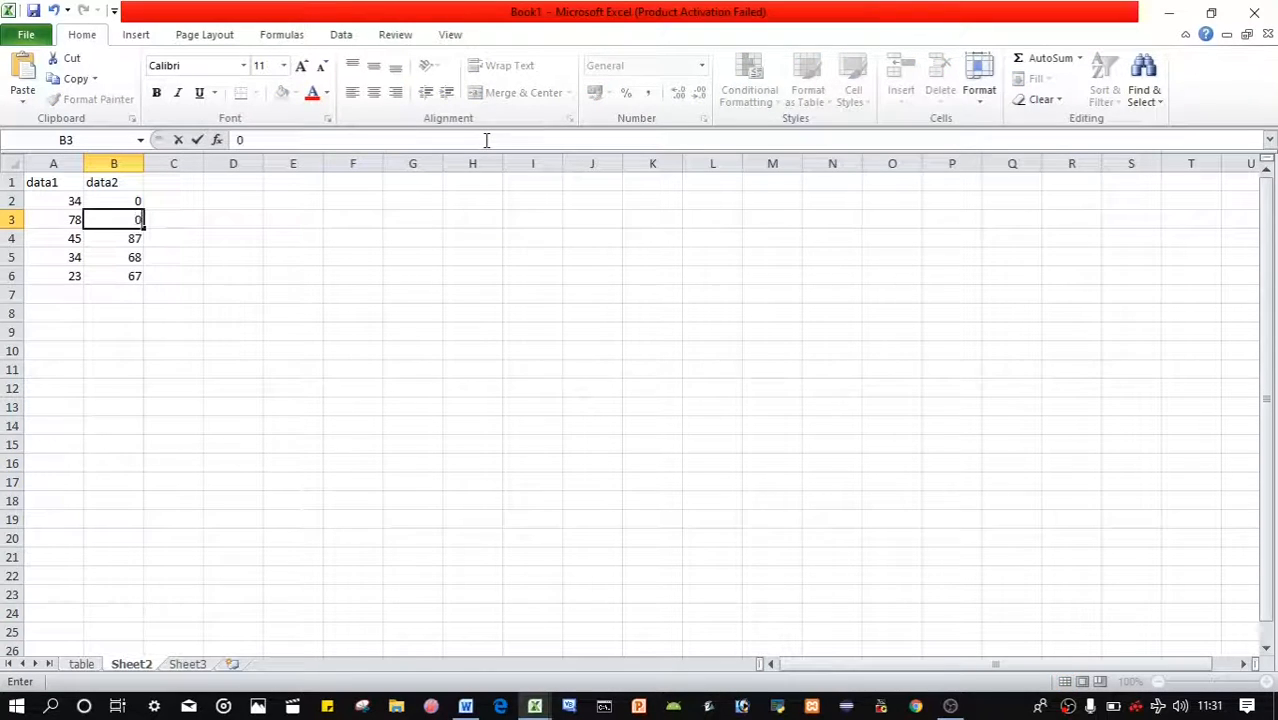
Step: Enter the division formula =A2/B2 in cell C2 by referencing the first row's two data cells
click(152, 201)
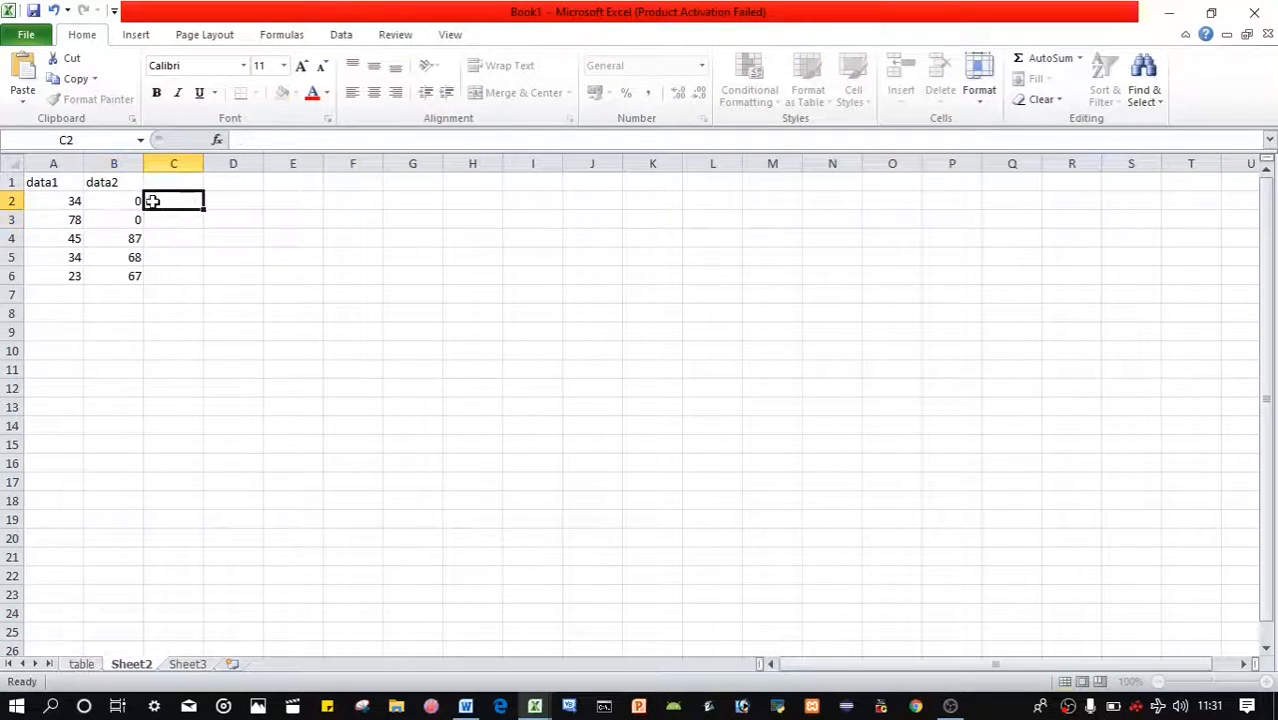
text(=)
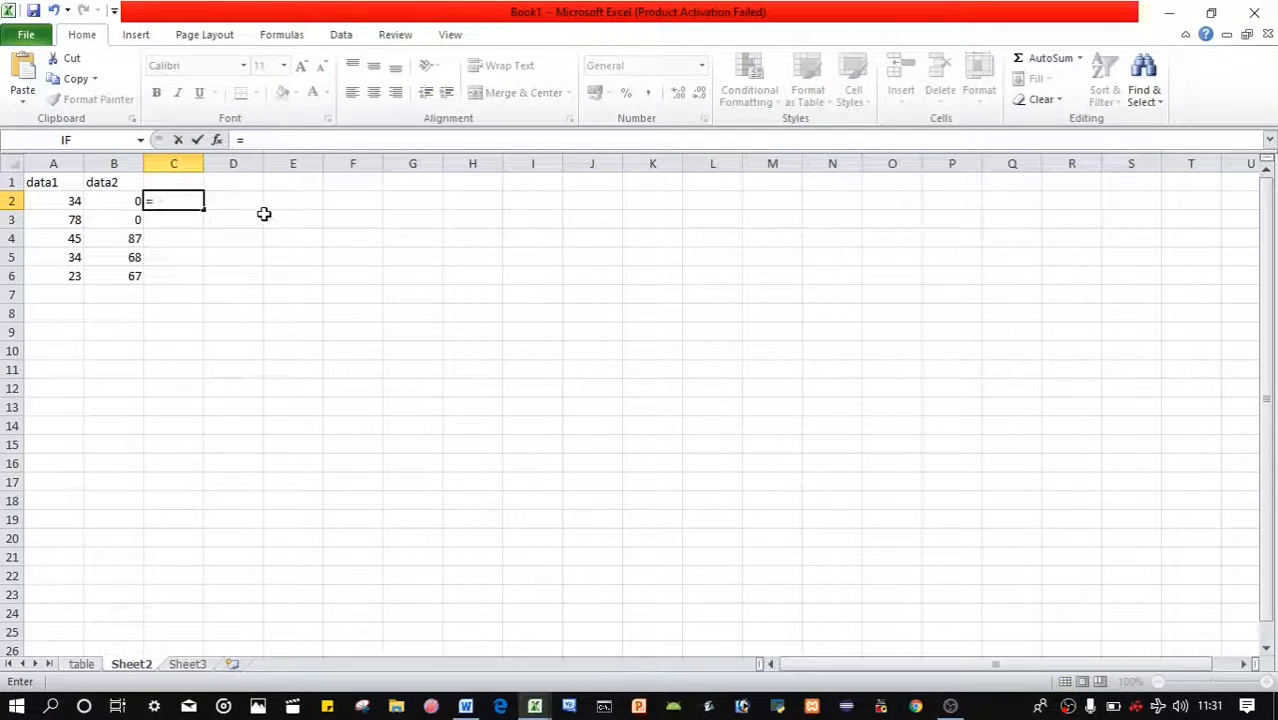
click(65, 206)
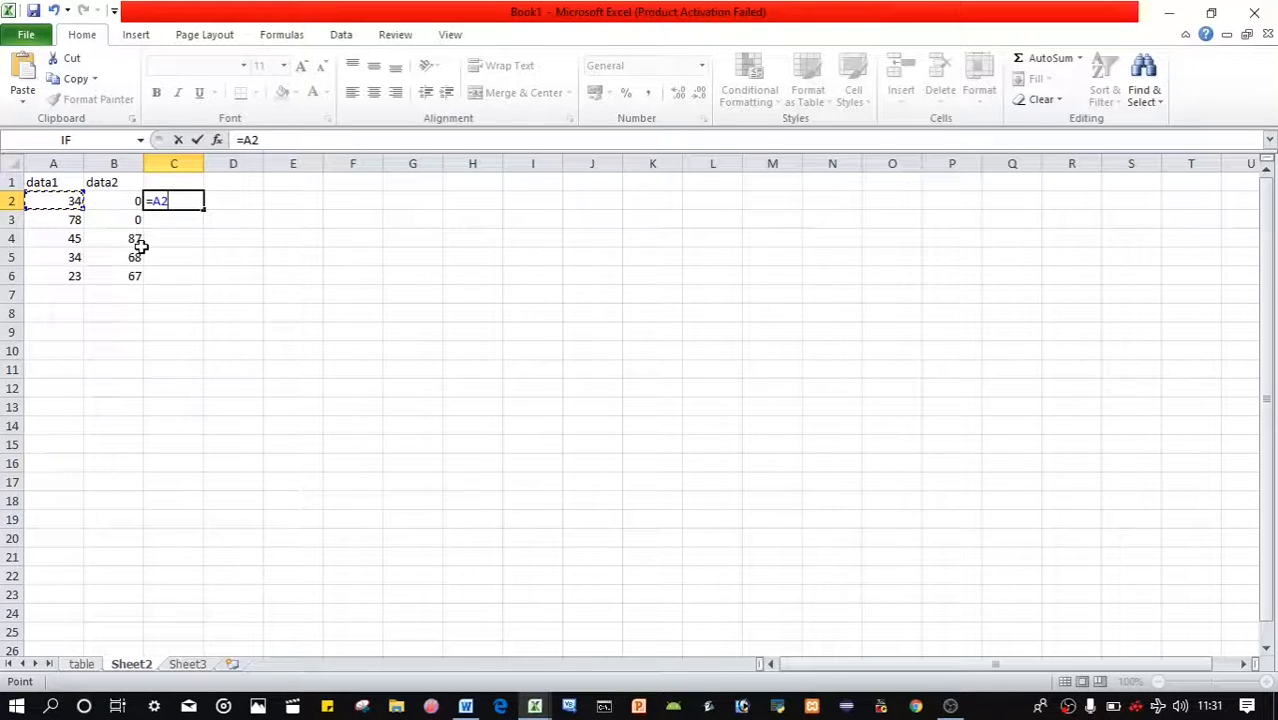
text(/)
click(126, 201)
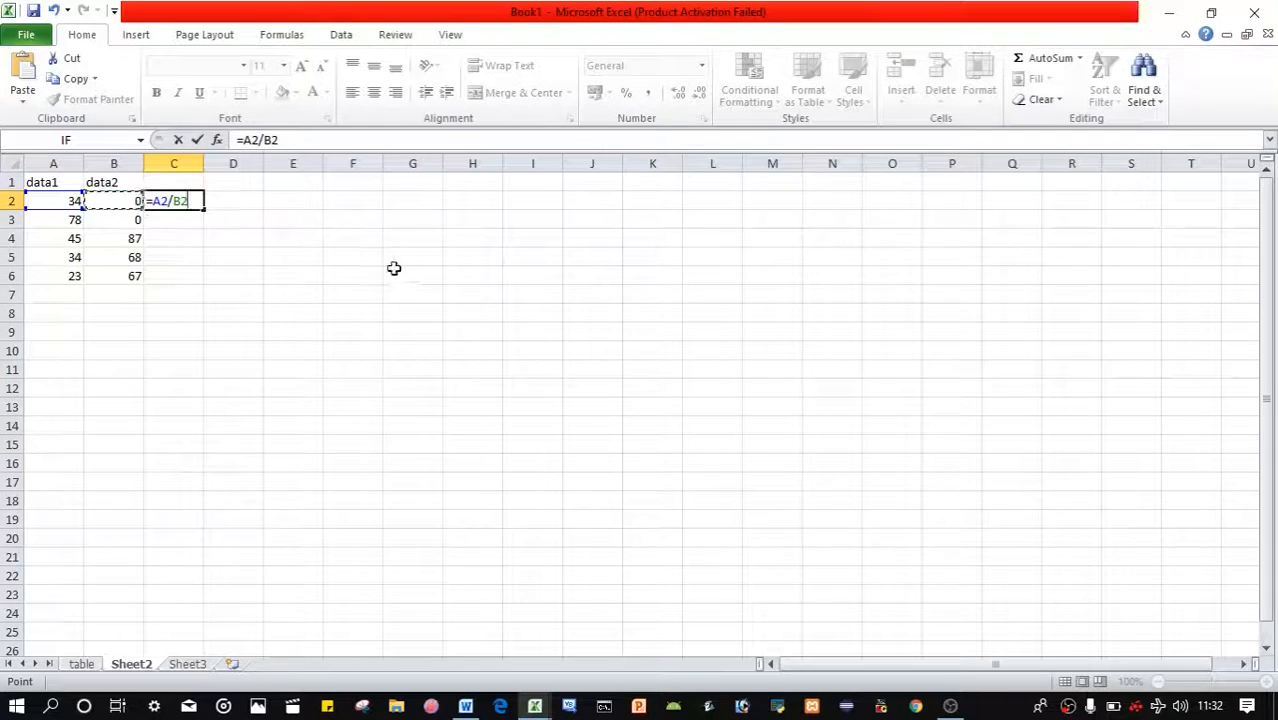
key(Return)
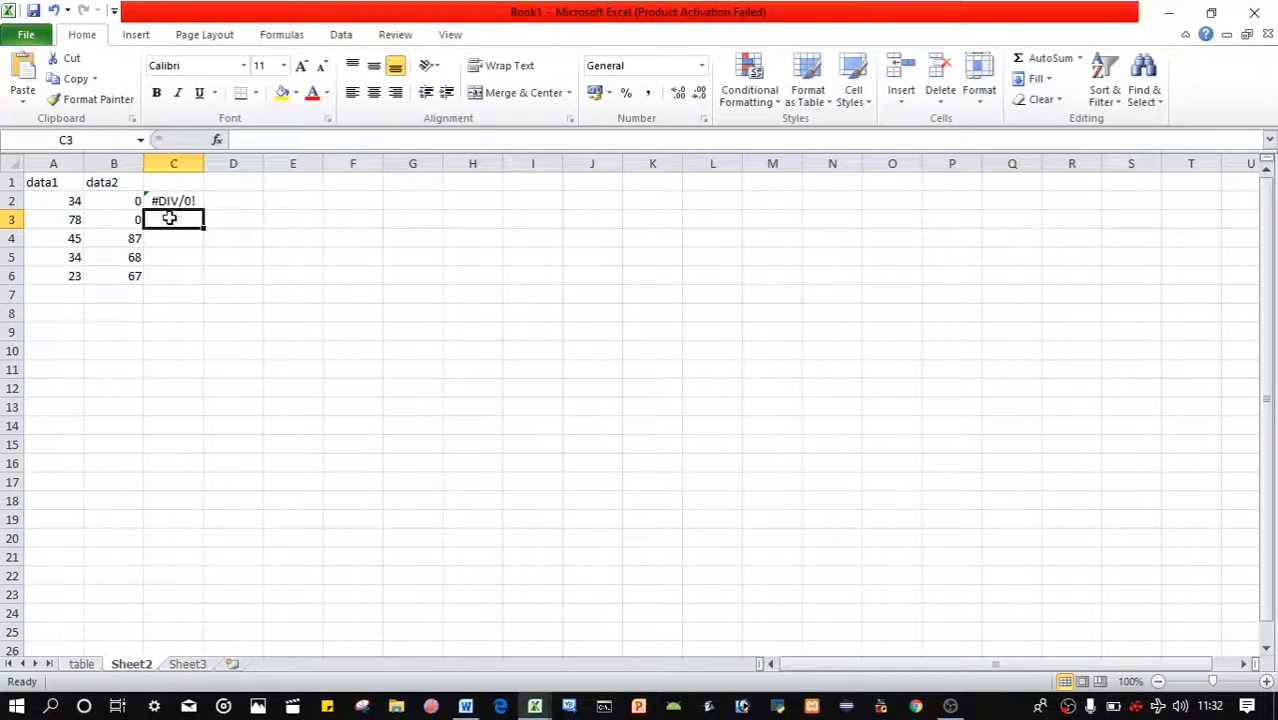
Step: Enter the formula =A3/B3 in cell C3 by referencing the second data row's cells
text(=)
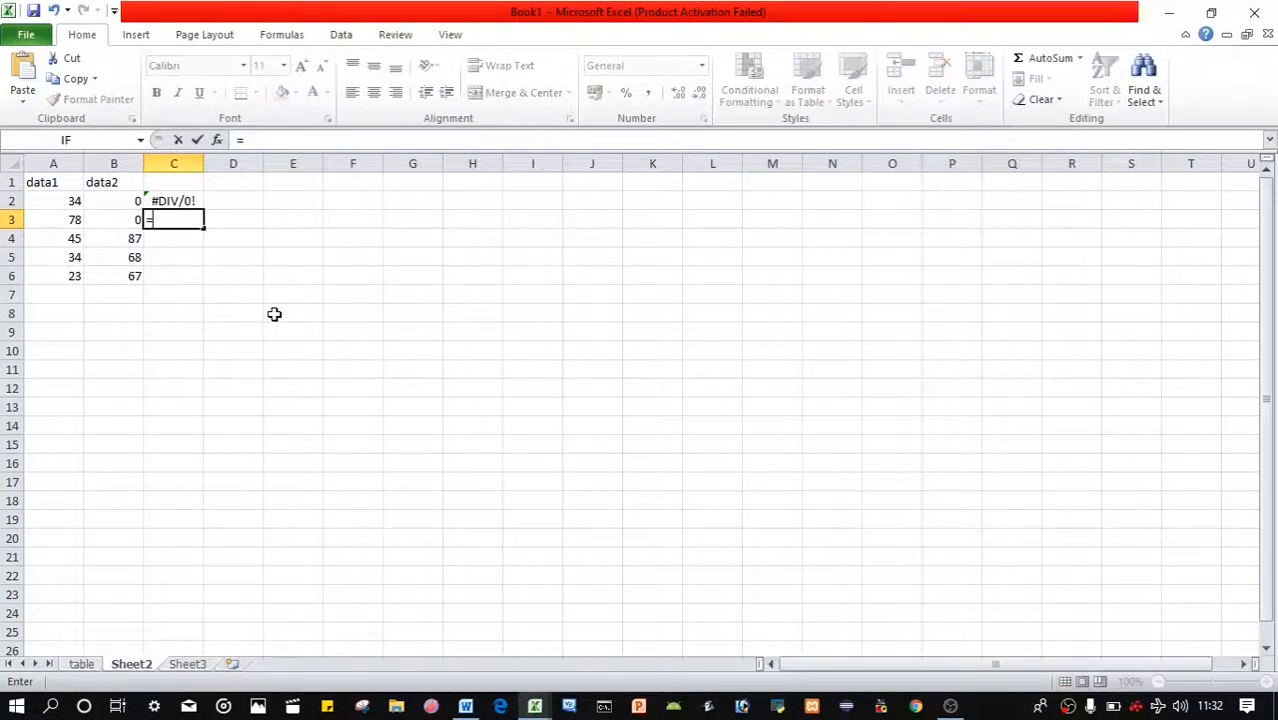
click(76, 222)
text(/)
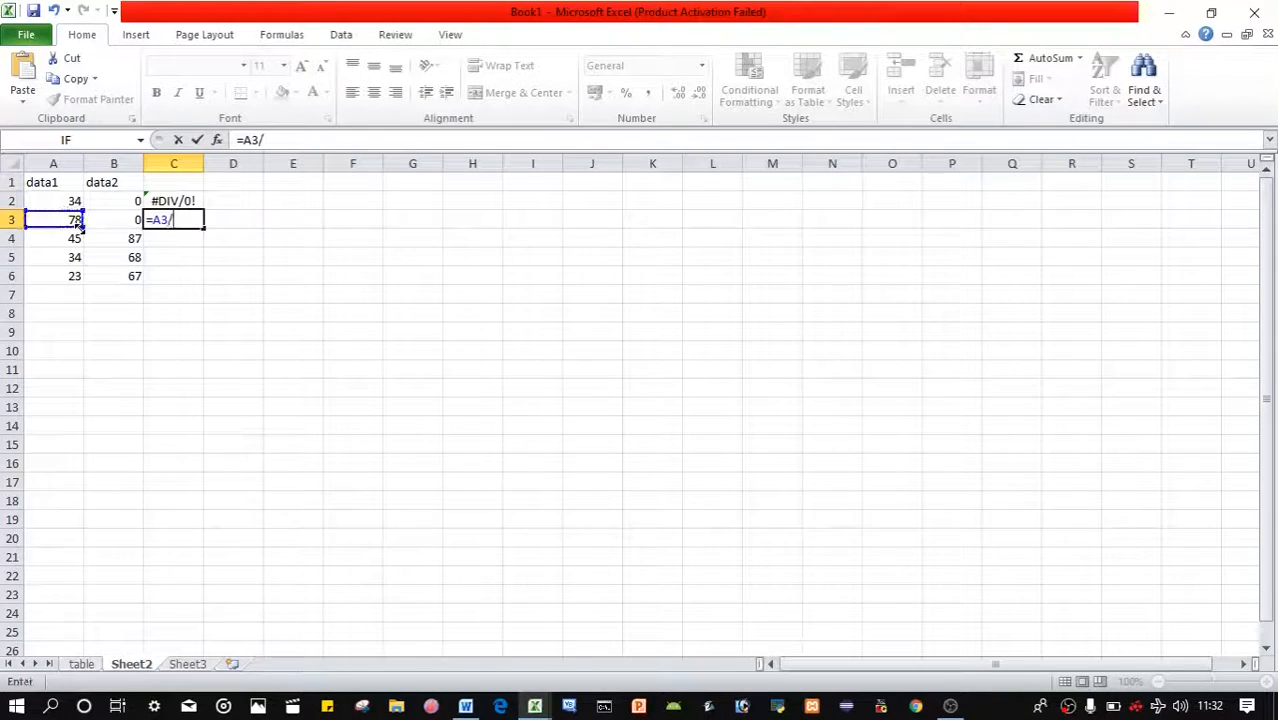
click(128, 219)
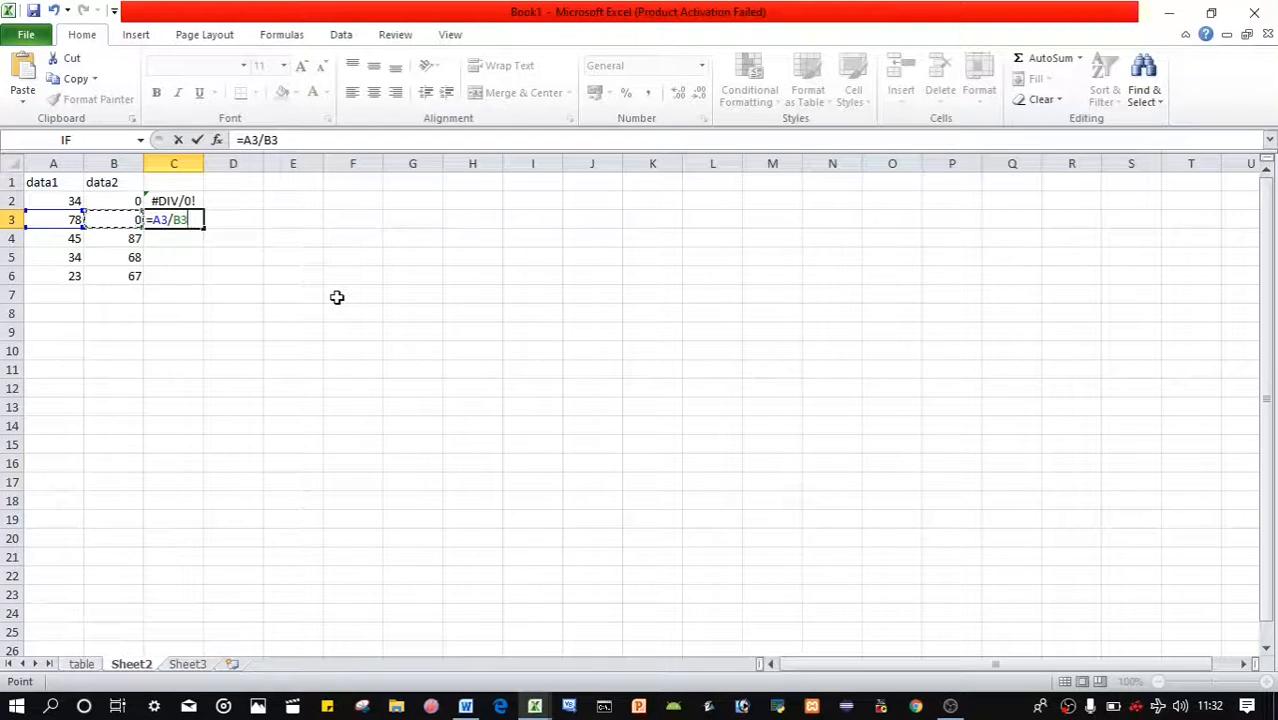
key(Return)
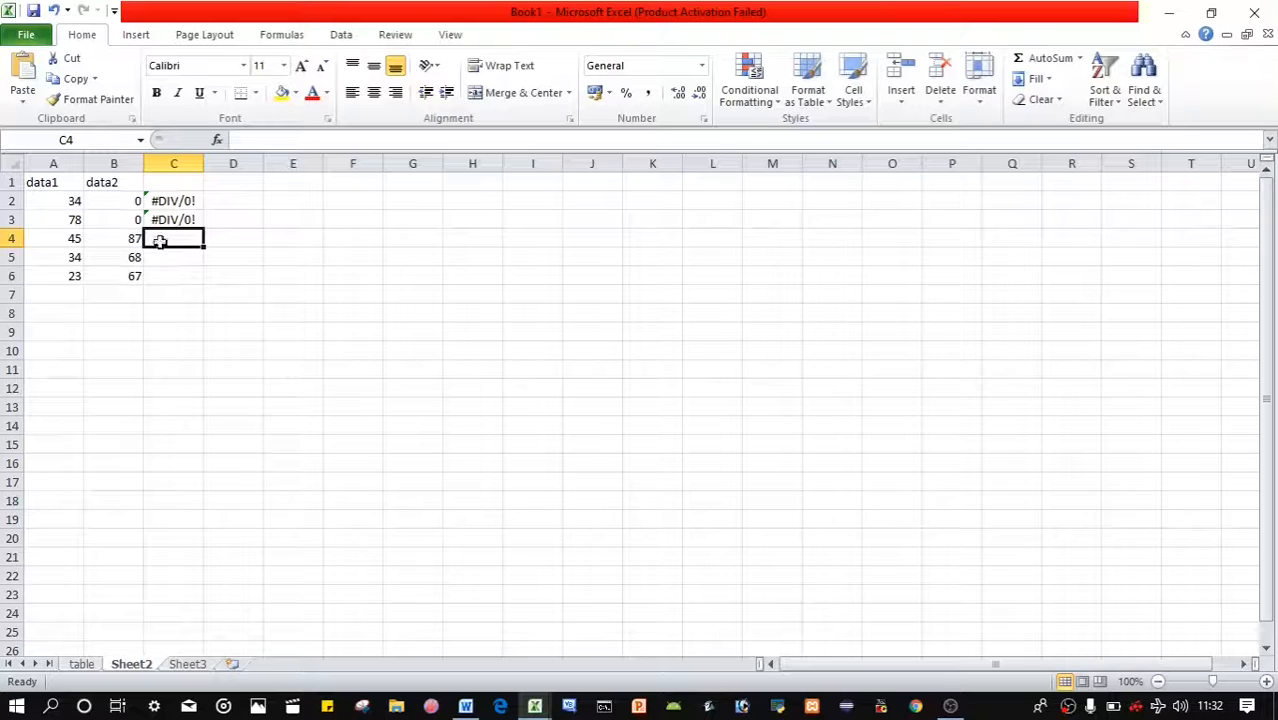
Step: Enter the formula =A4/B4 in cell C4 by referencing the third data row's cells
text(=)
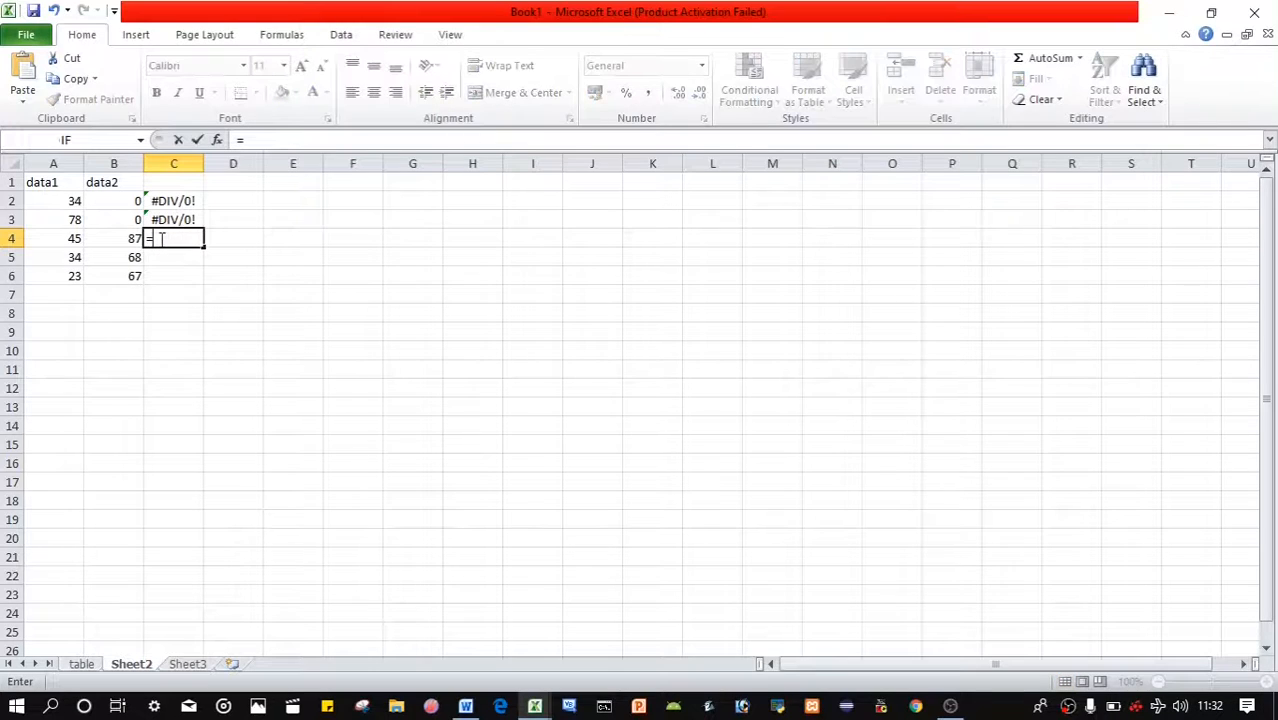
click(70, 241)
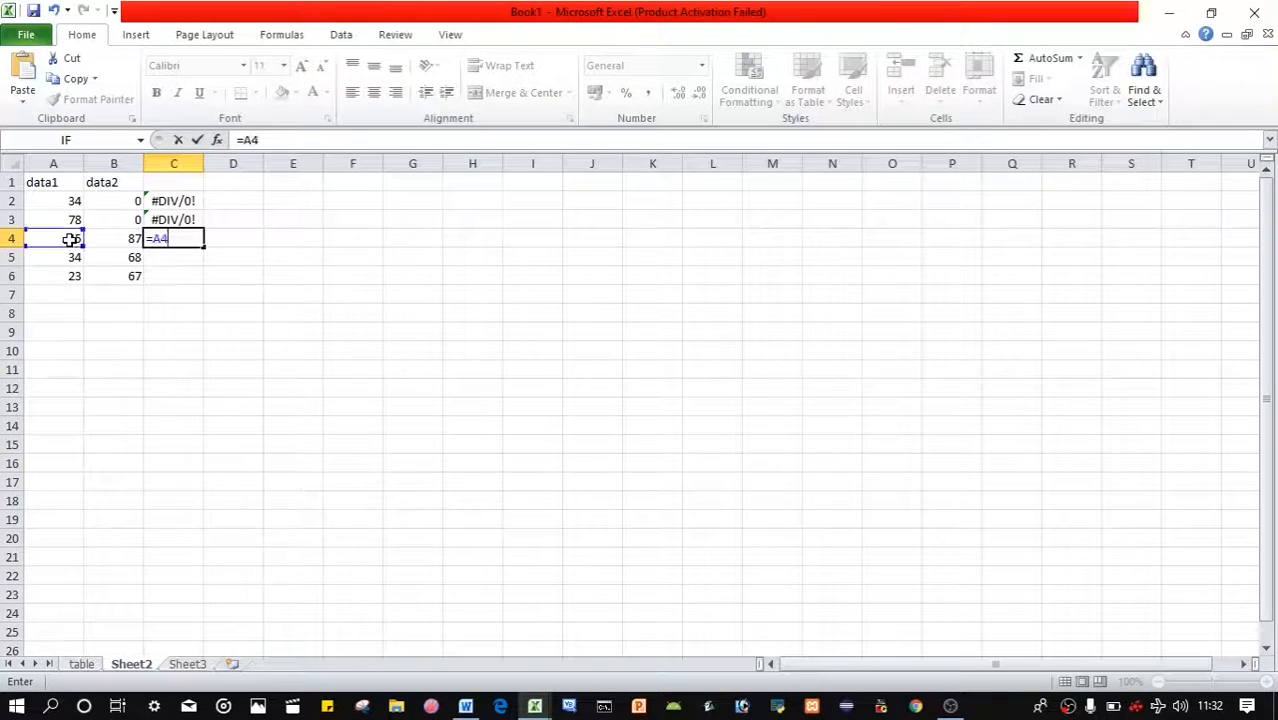
text(/)
click(134, 240)
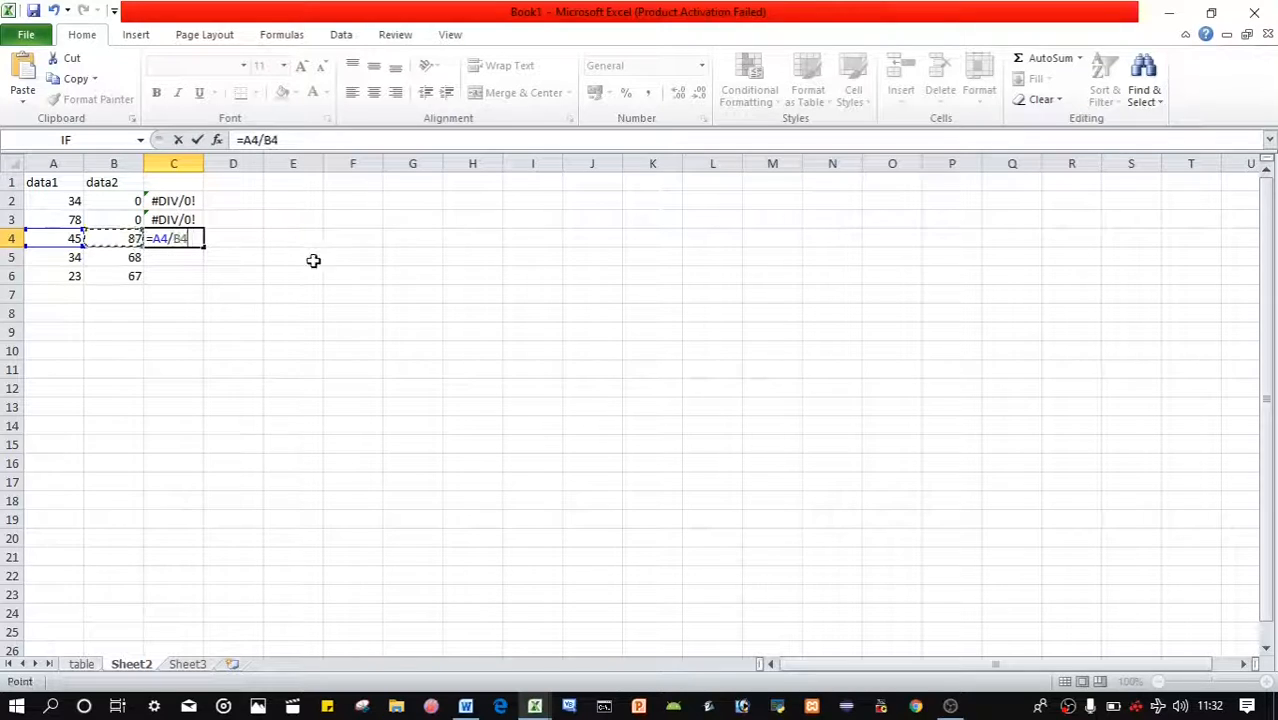
key(Return)
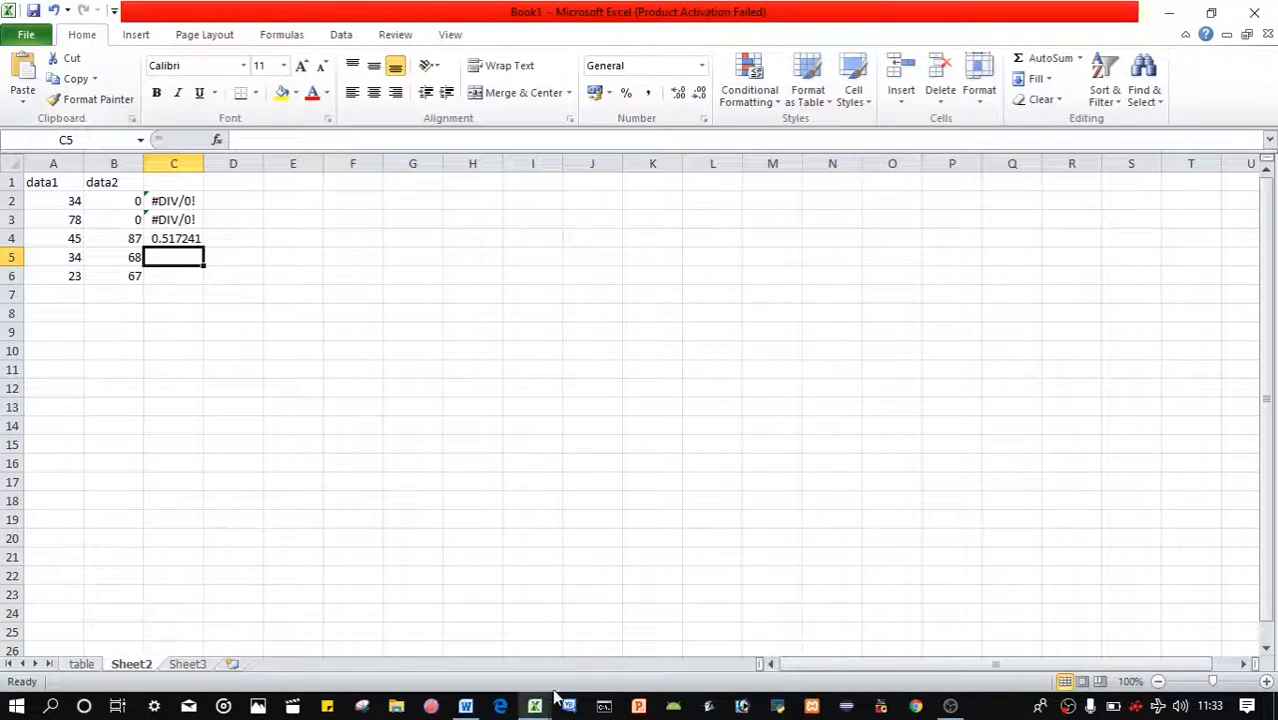
Step: Switch to the Word outline to review the unit's topics and questions, and return to the Excel workbook
click(479, 710)
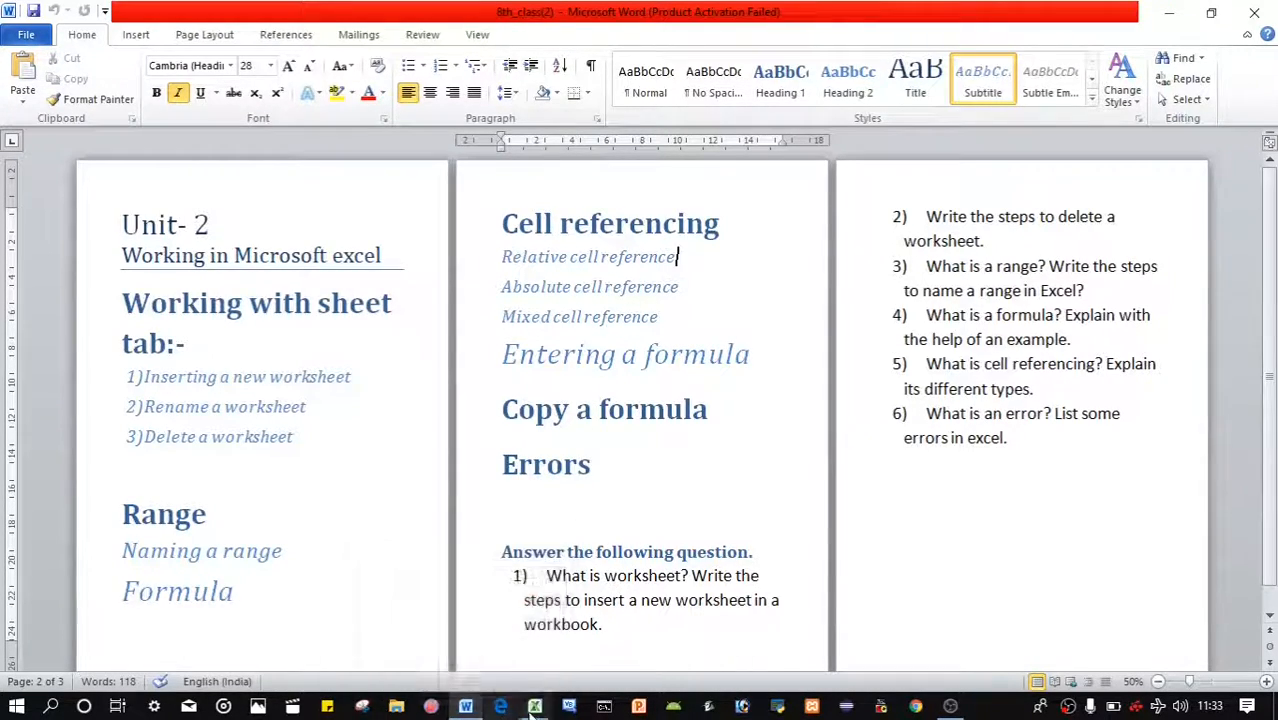
mouse_move(535, 706)
click(499, 659)
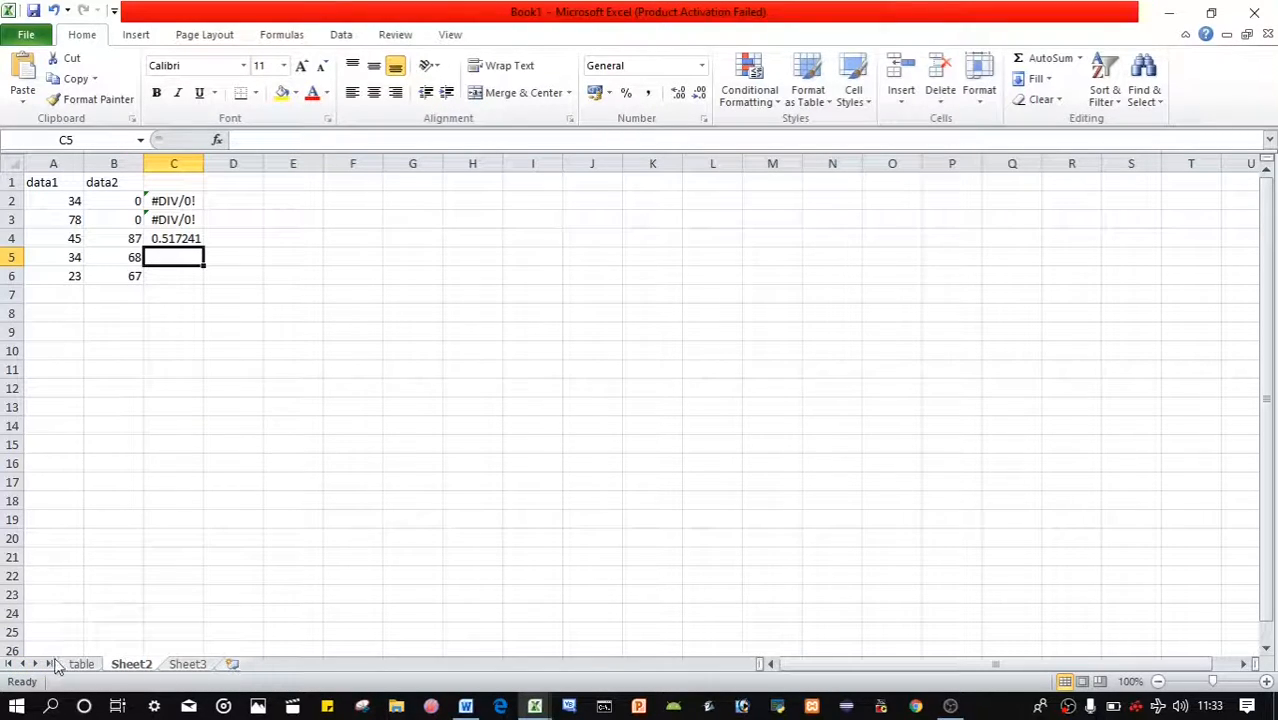
Step: Insert a new blank worksheet directly before Sheet3
right_click(184, 666)
click(221, 452)
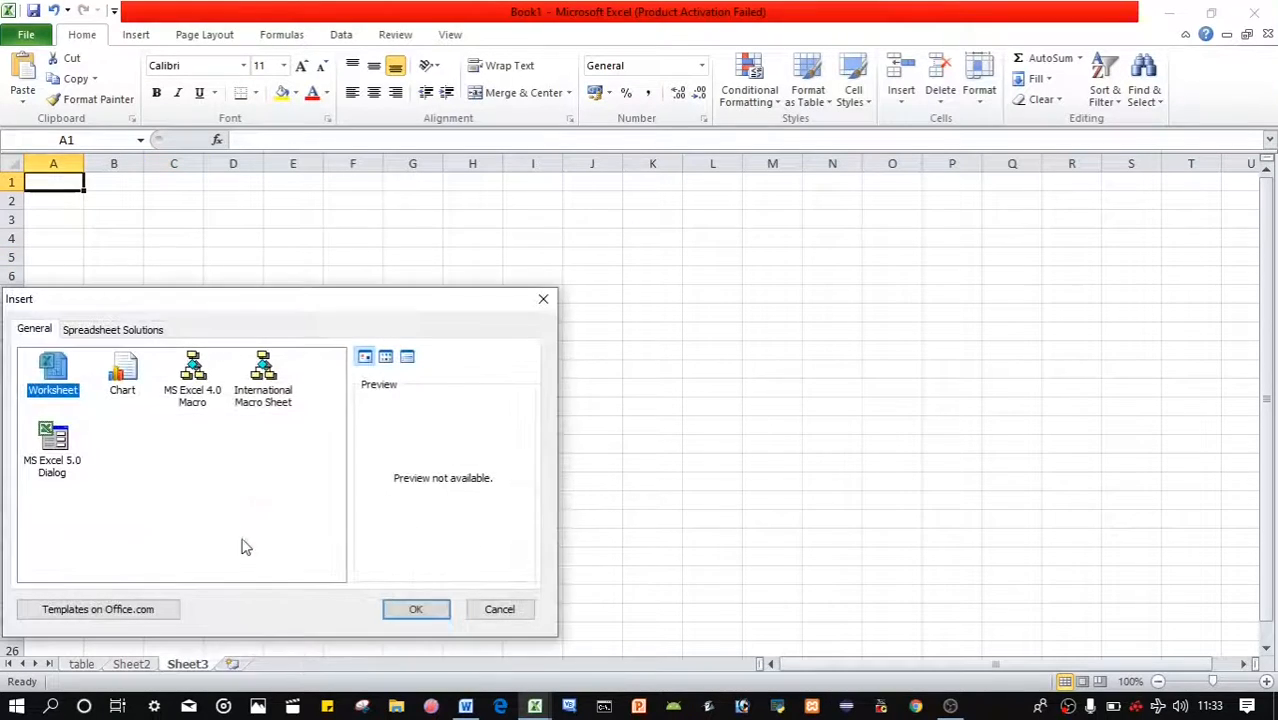
click(432, 610)
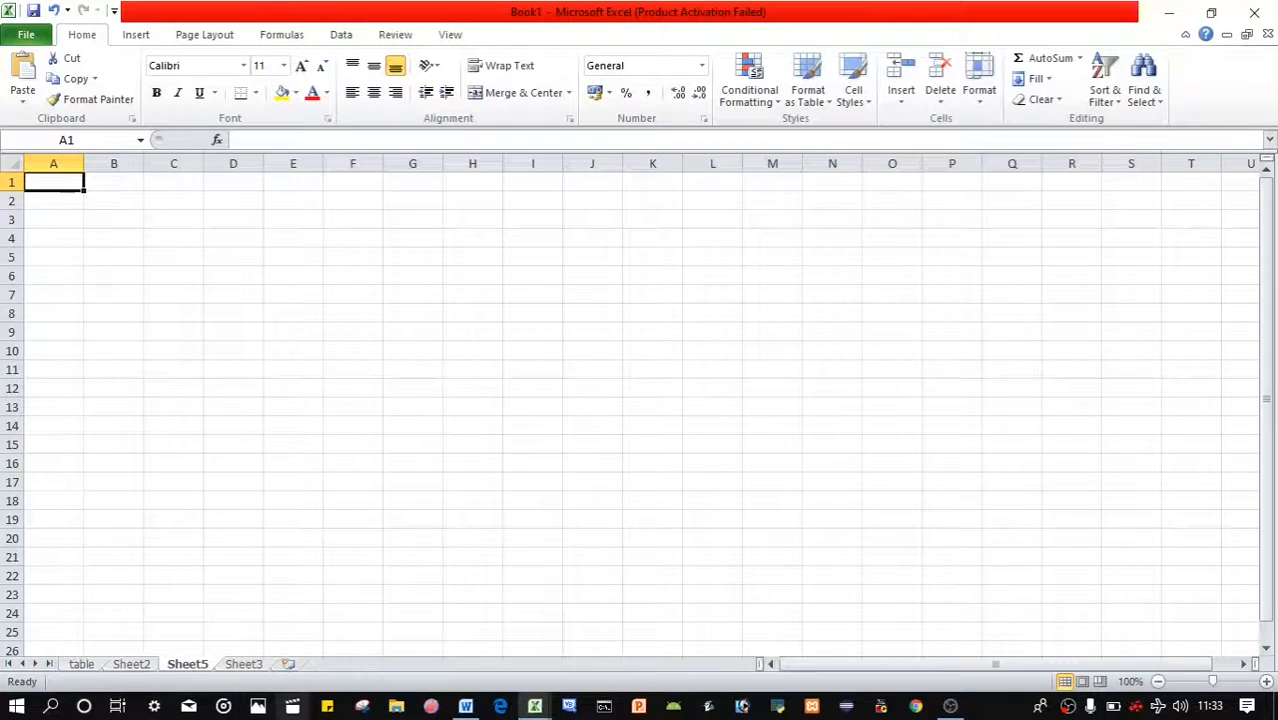
Step: Add five more blank worksheets at the end of the workbook, Sheet6 through Sheet10
click(288, 665)
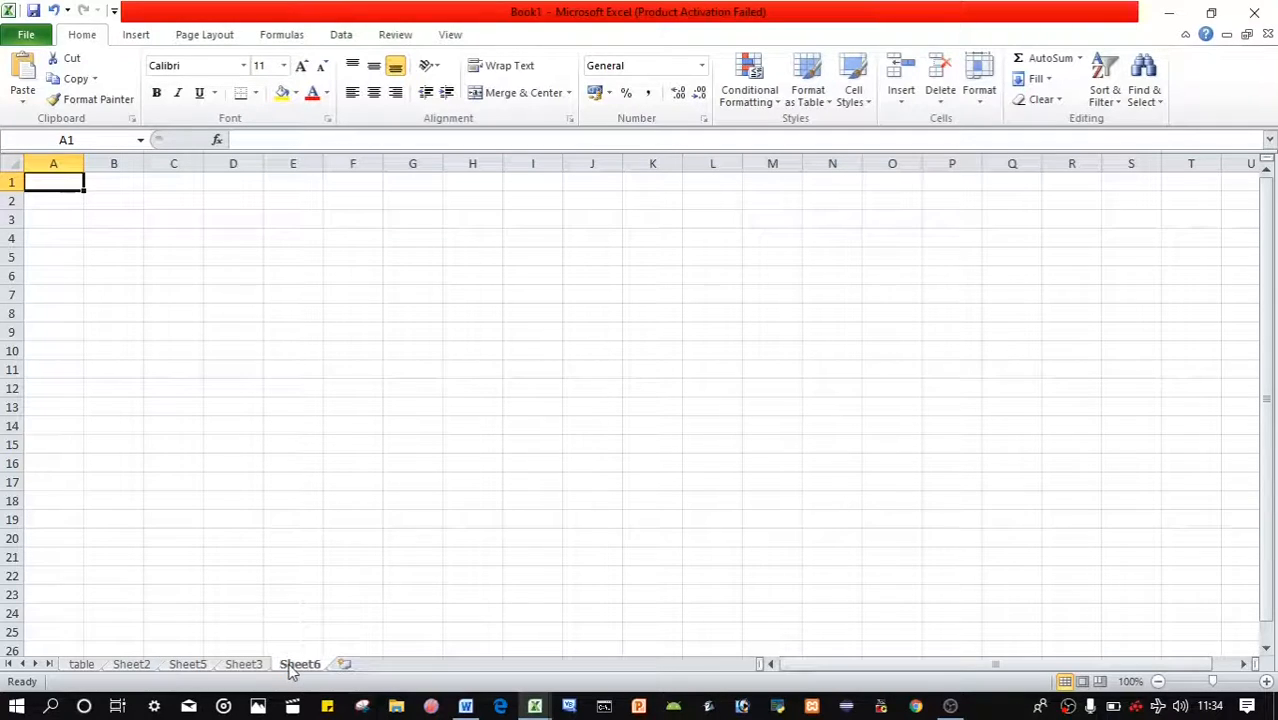
click(343, 665)
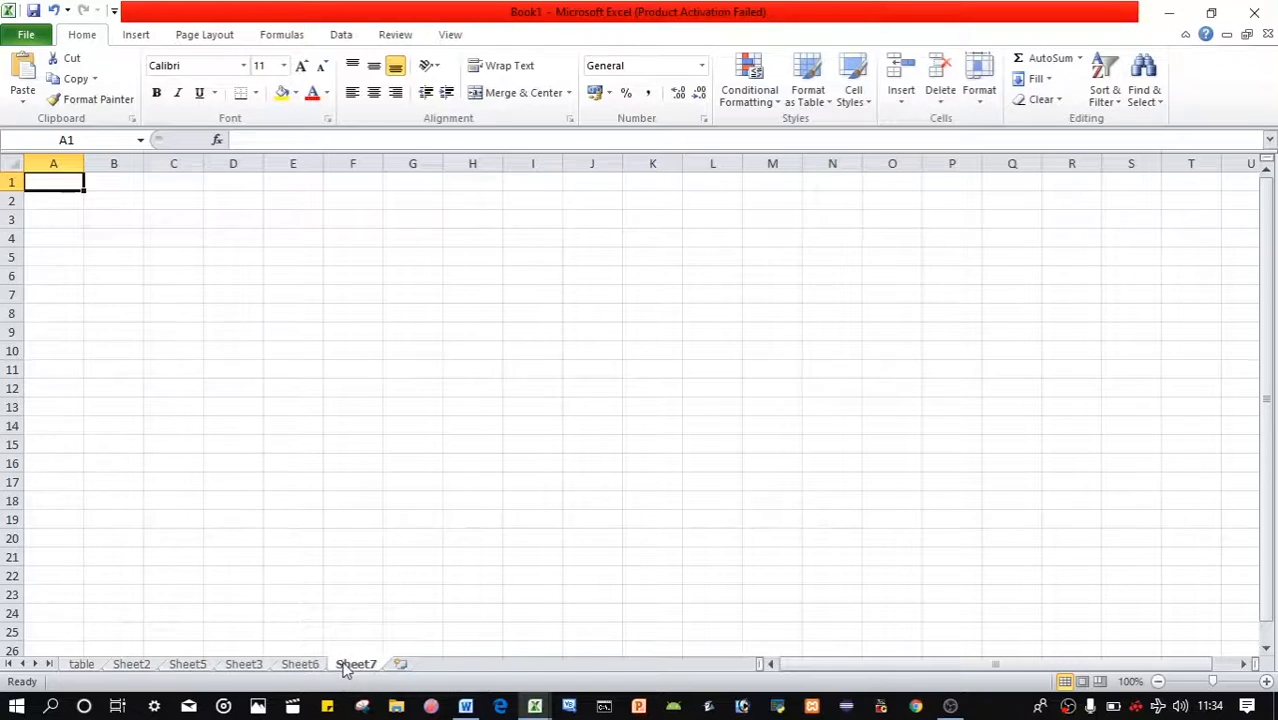
click(404, 665)
click(455, 665)
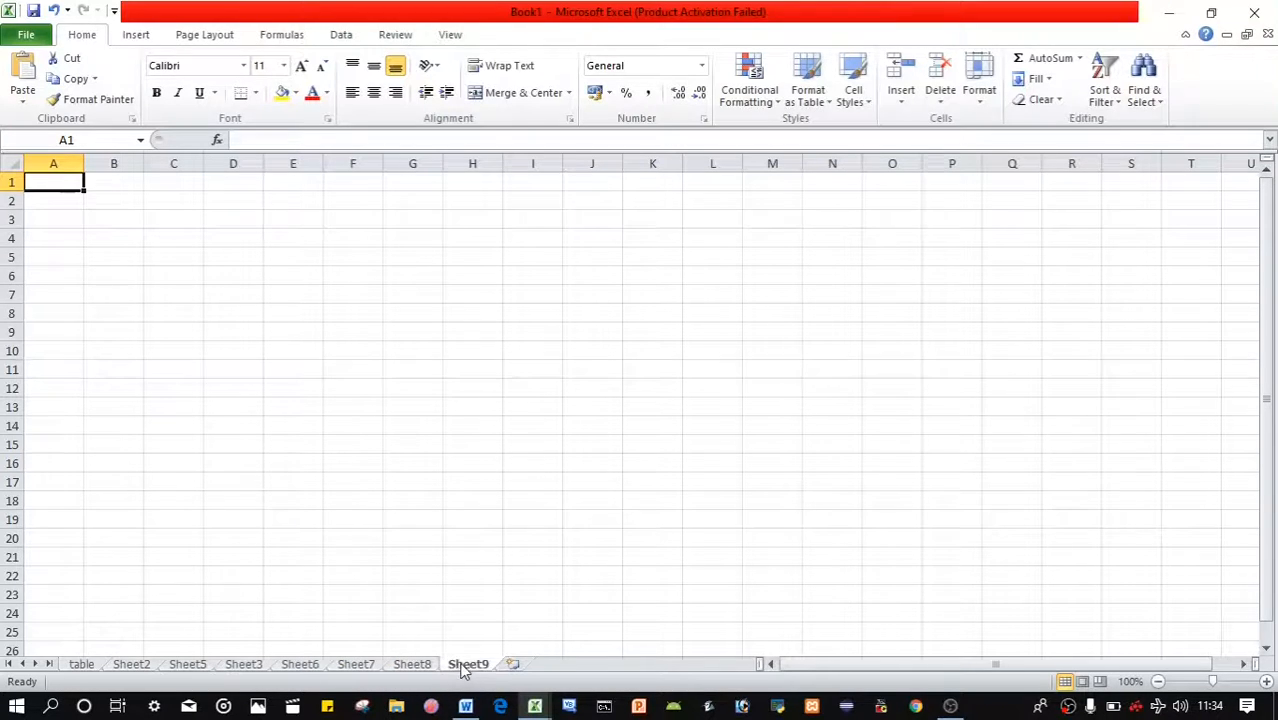
click(512, 665)
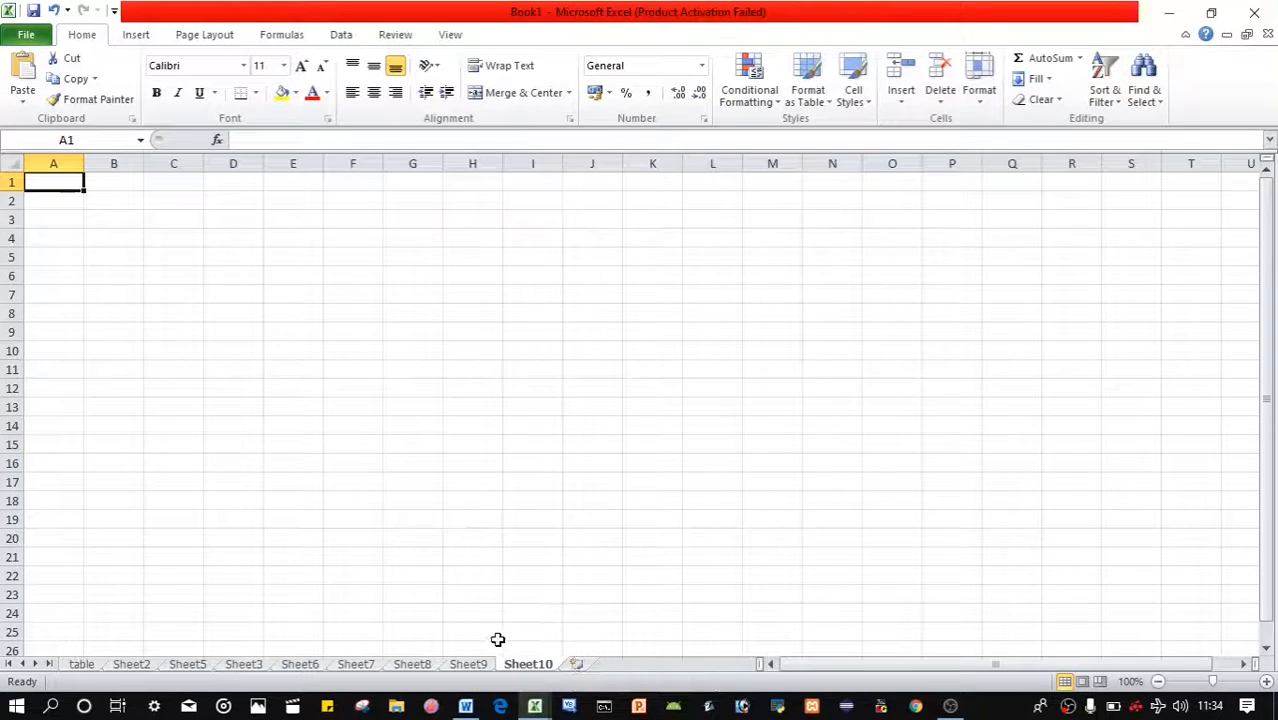
click(72, 59)
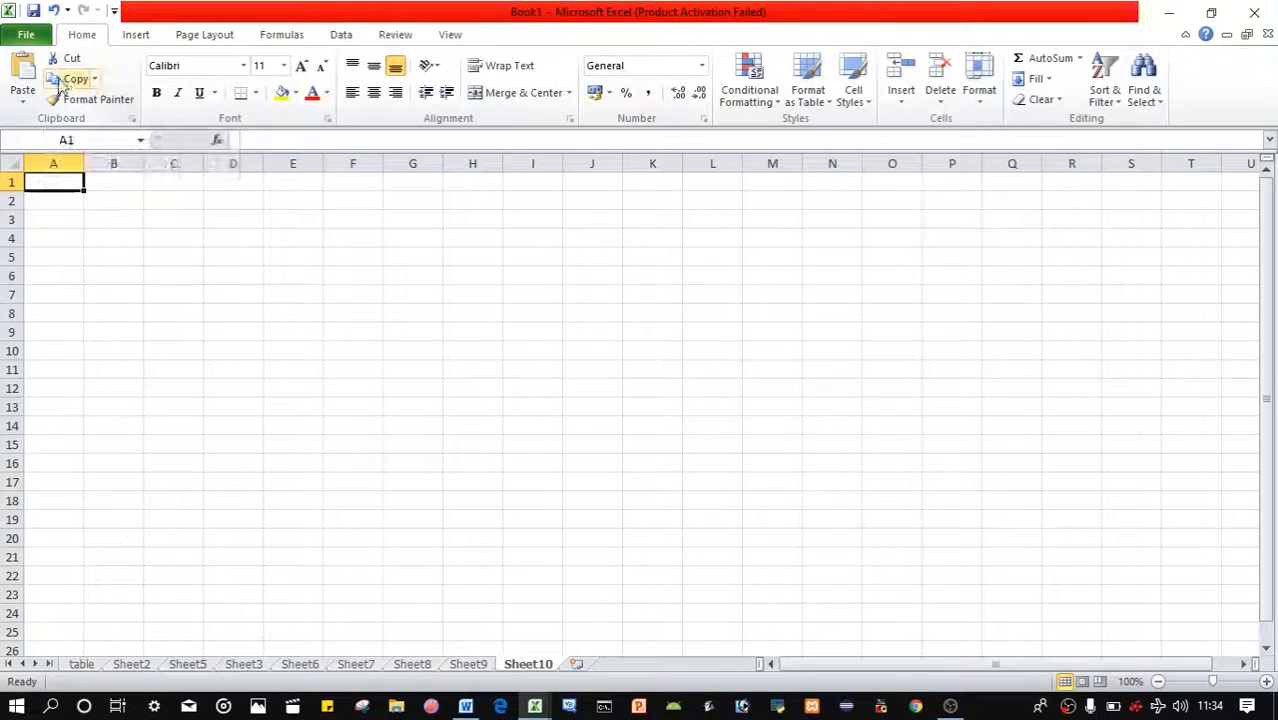
Step: Permanently delete Sheet2 together with its data, and delete the empty Sheet6
right_click(131, 665)
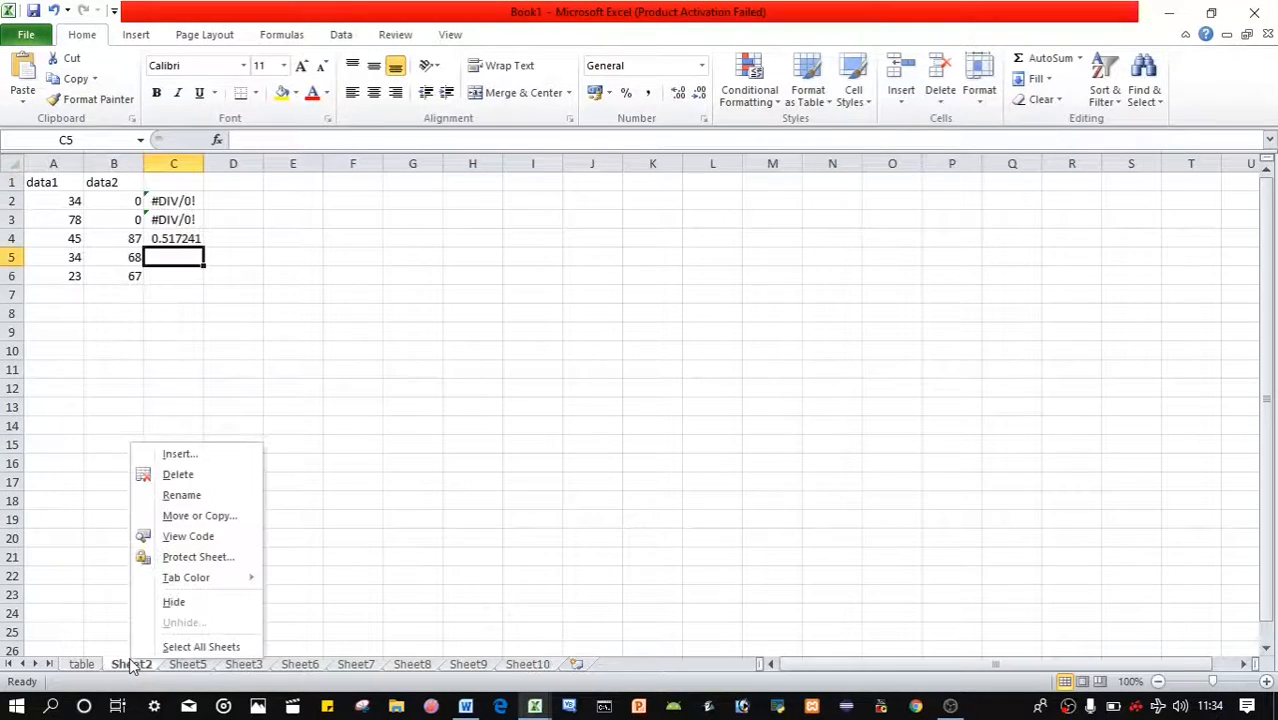
click(167, 481)
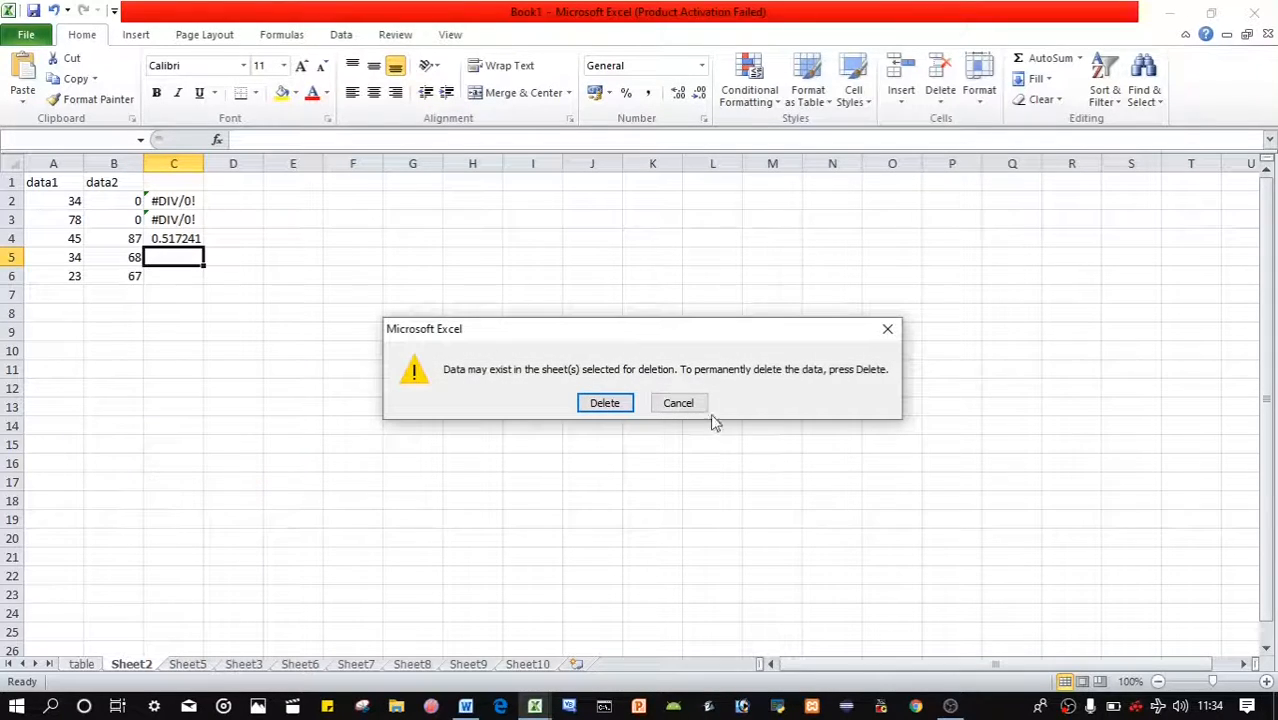
click(607, 401)
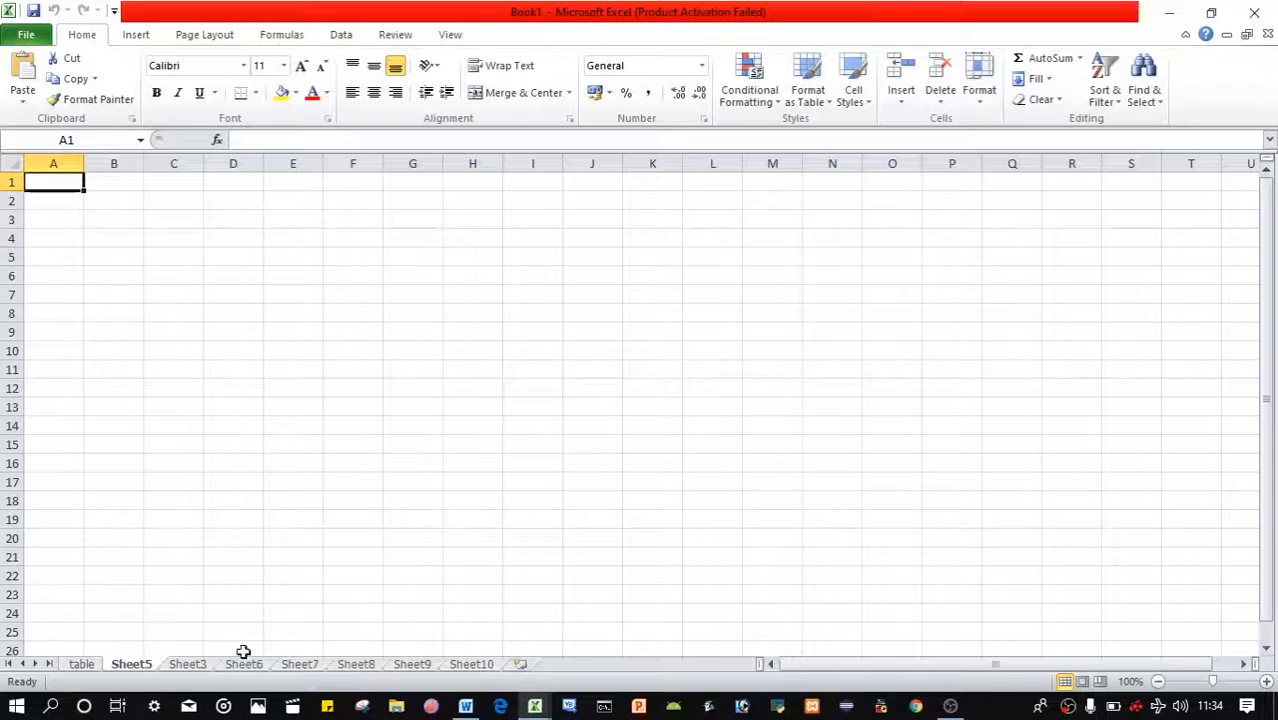
right_click(248, 666)
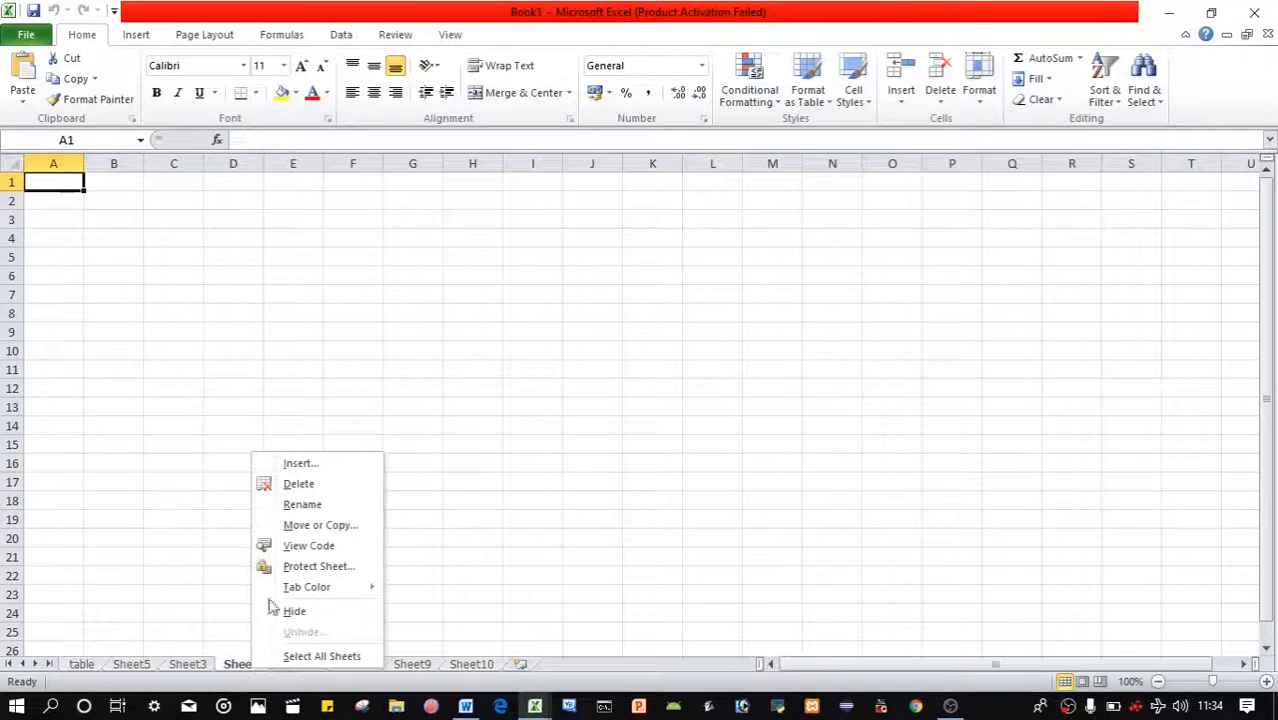
click(291, 486)
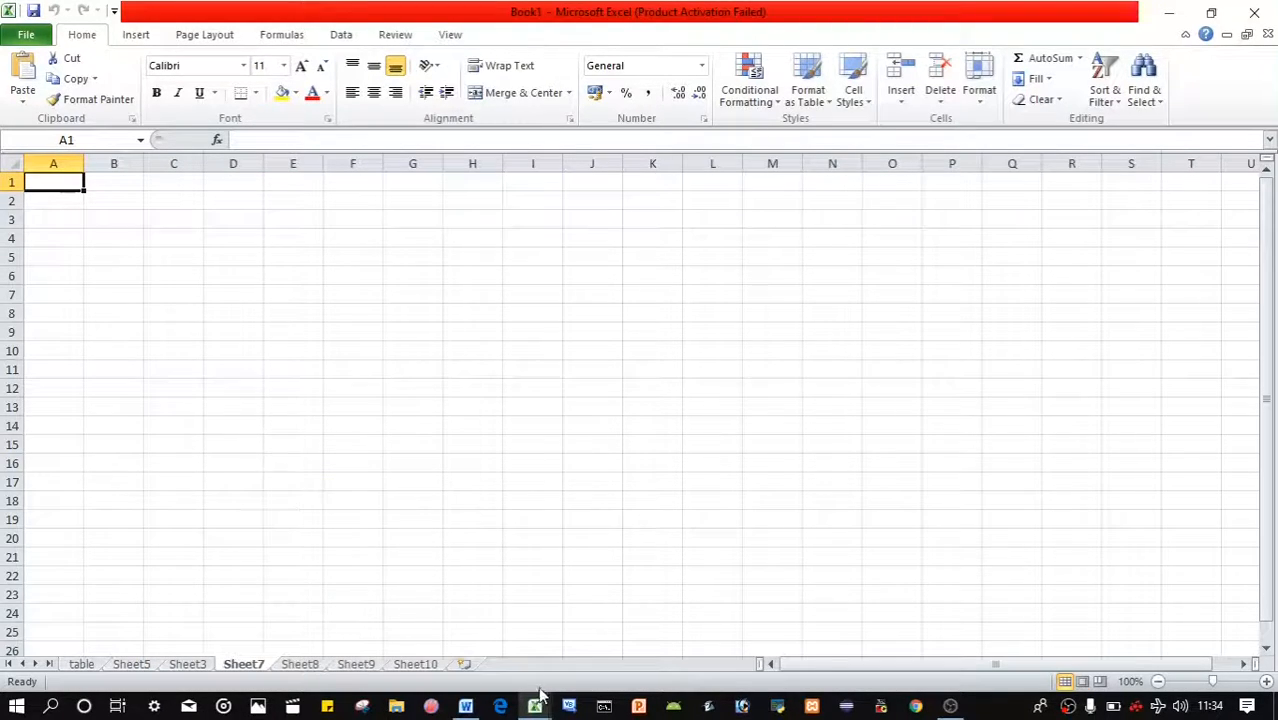
Step: Switch to the Word outline to review the remaining unit questions
mouse_move(540, 702)
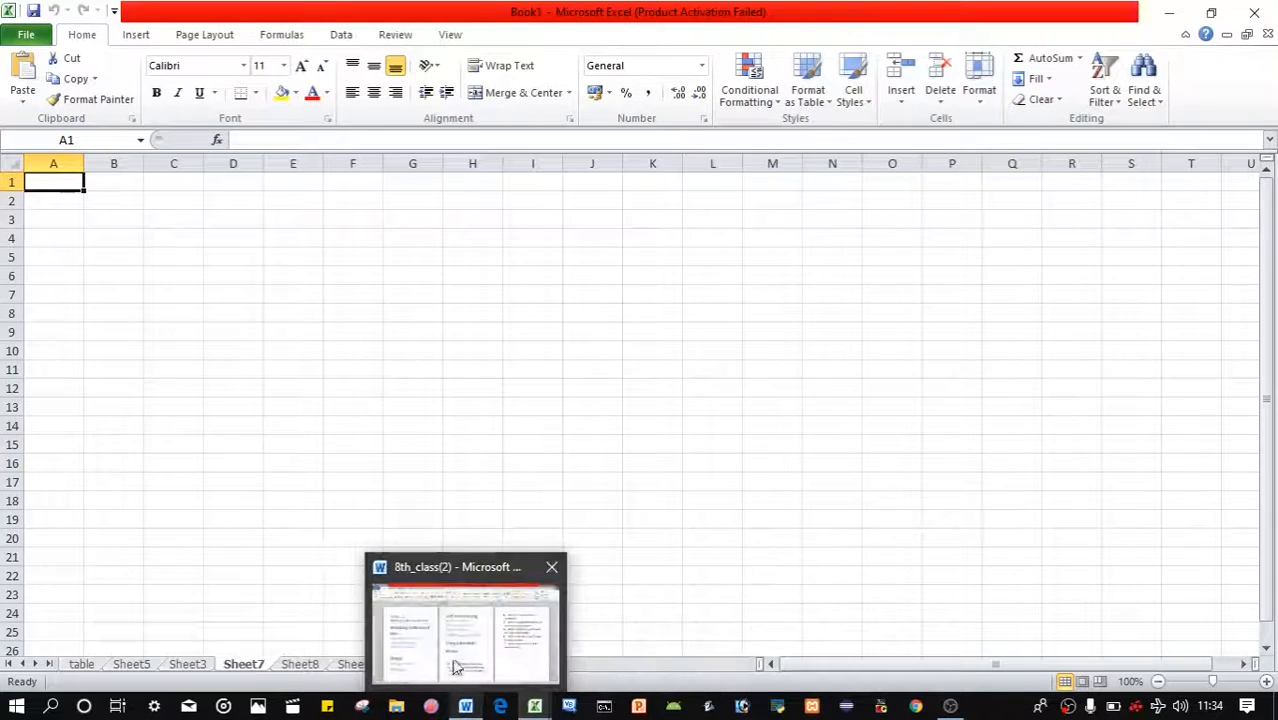
click(465, 706)
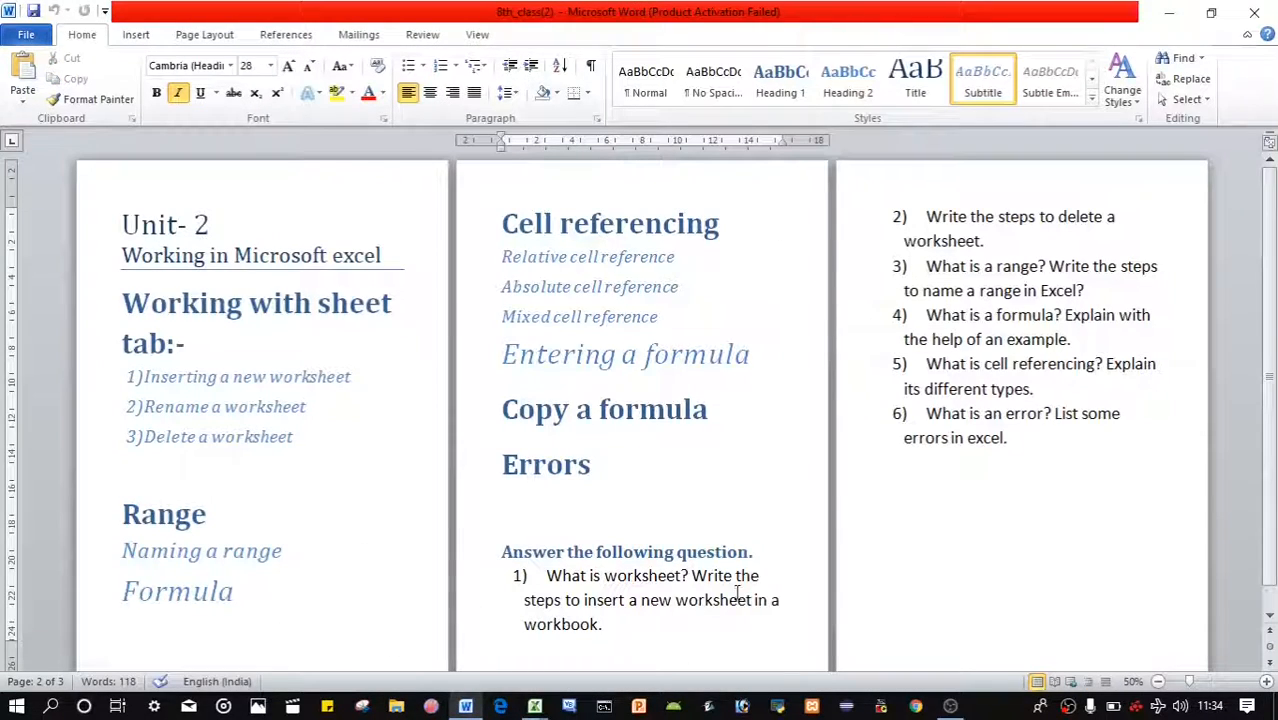